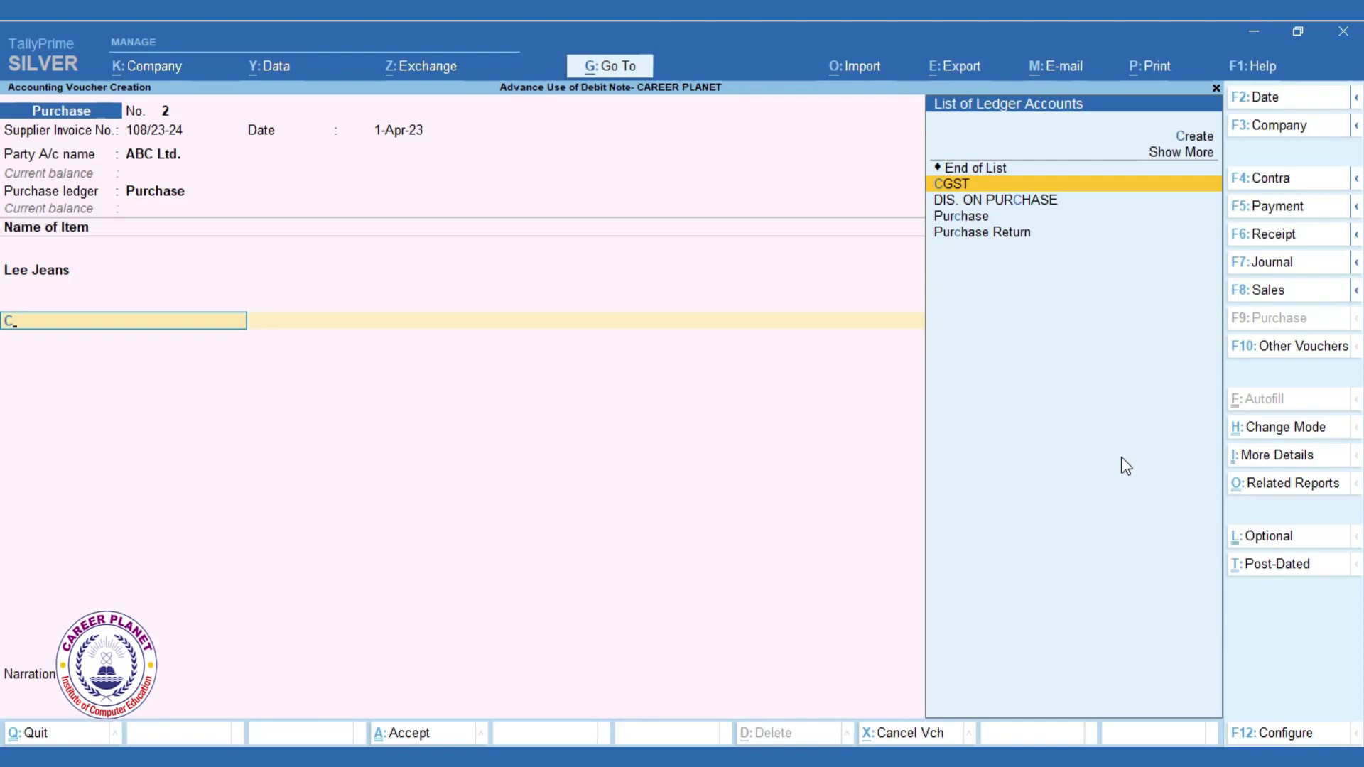
# Step: Add the CGST and SGST ledgers below the Lee Jeans item in the ABC Ltd. purchase voucher
pyautogui.press('Return')
pyautogui.press('Return')
pyautogui.write('S')
pyautogui.press('Return')
pyautogui.press('Return')
pyautogui.press('Return')
pyautogui.press('Return')
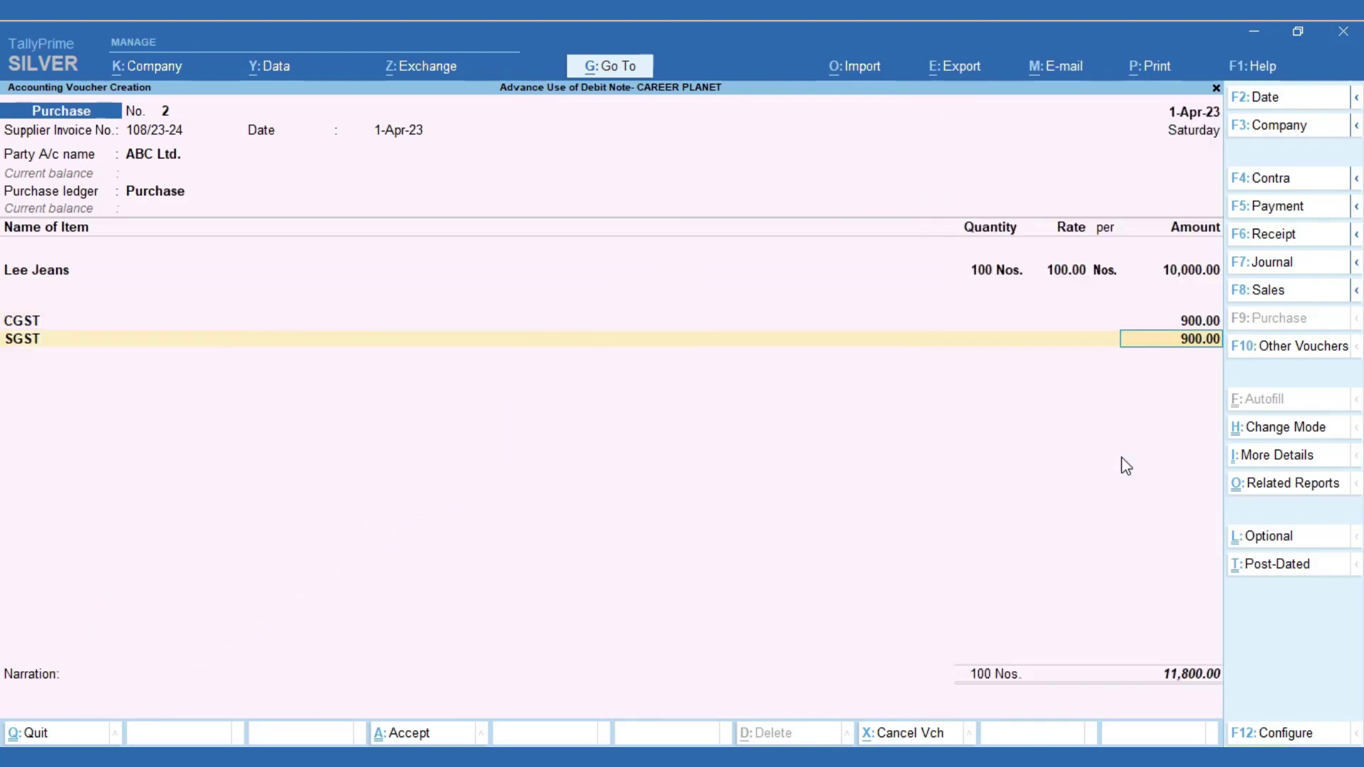
# Step: Record the ABC Ltd. bill as New Ref 108/23-24 for 11,800.00 Cr and save the purchase voucher
pyautogui.press('Return')
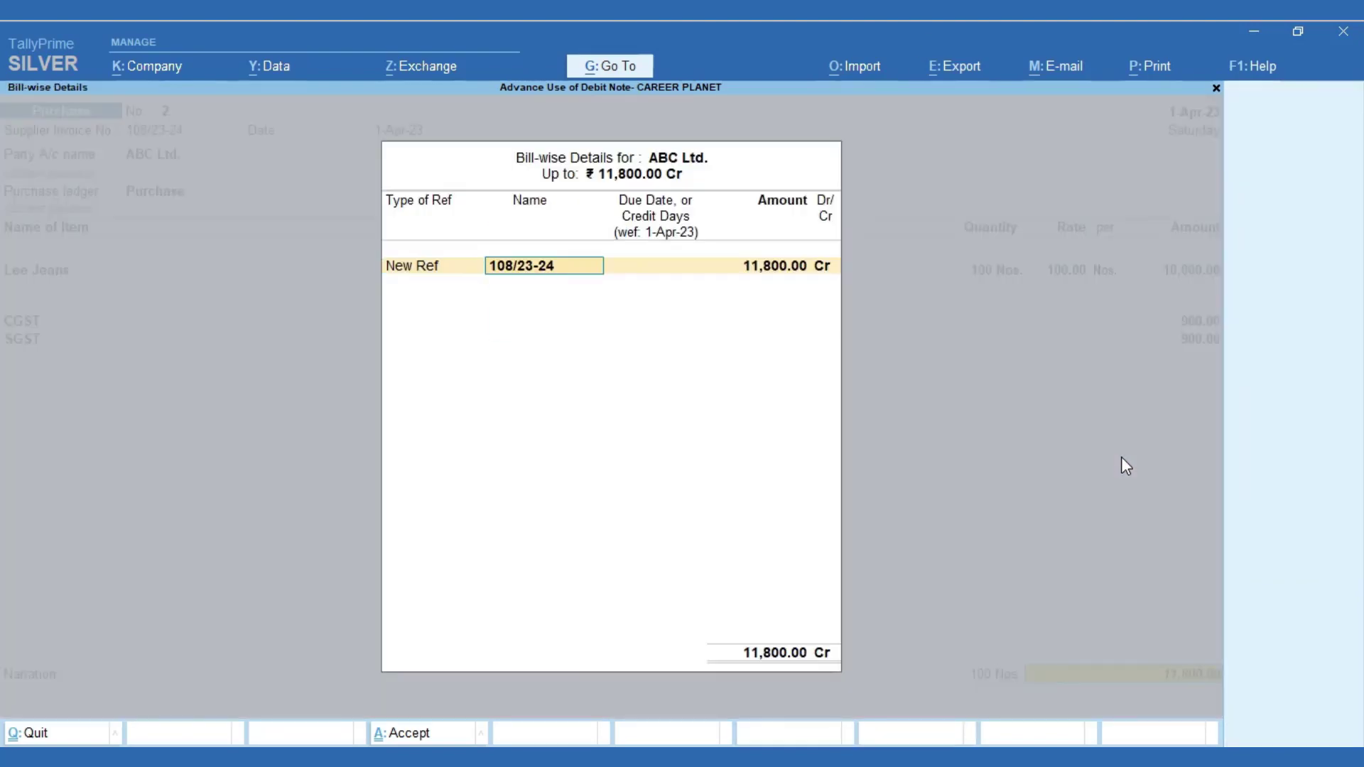
pyautogui.press('Return')
pyautogui.press('Return')
pyautogui.press('Return')
pyautogui.press('Return')
pyautogui.press('Return')
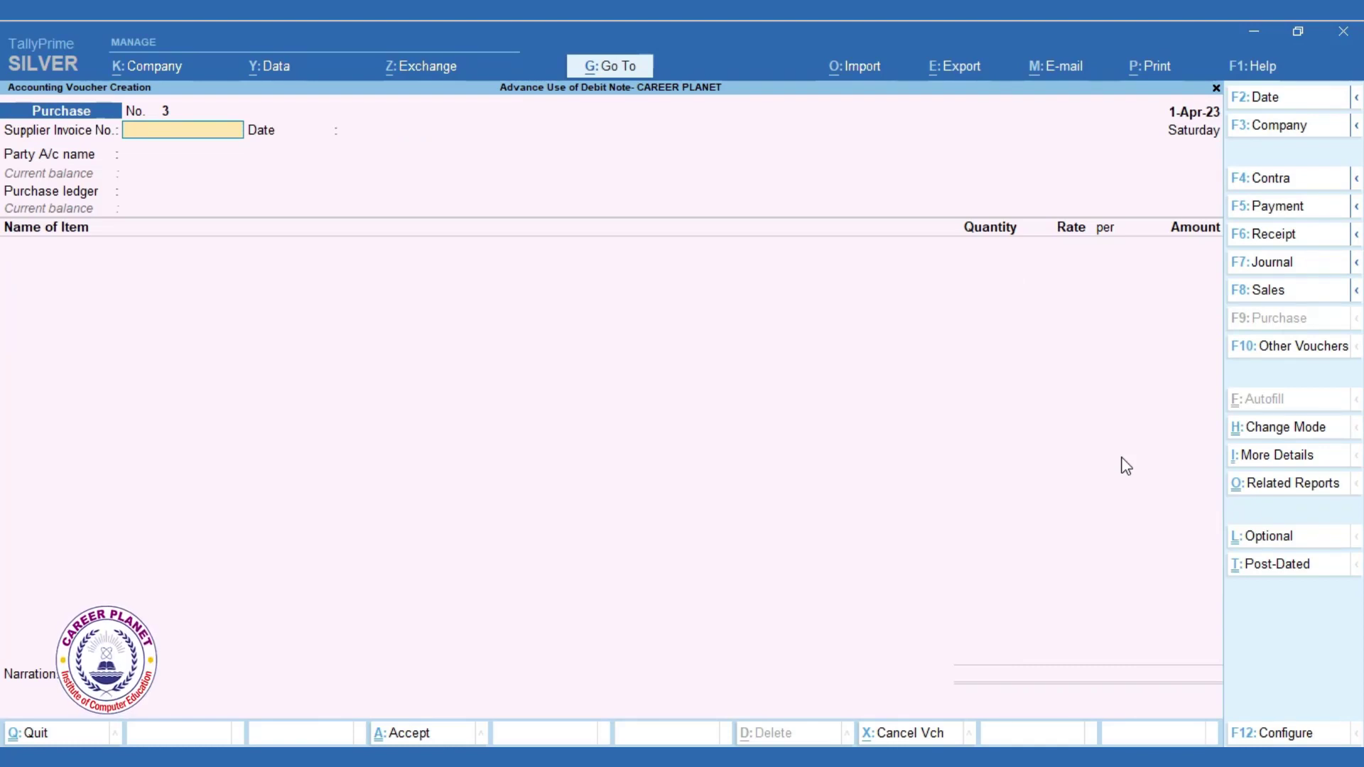
# Step: Switch the voucher entry from Purchase to a new Debit Note
pyautogui.click(1302, 349)
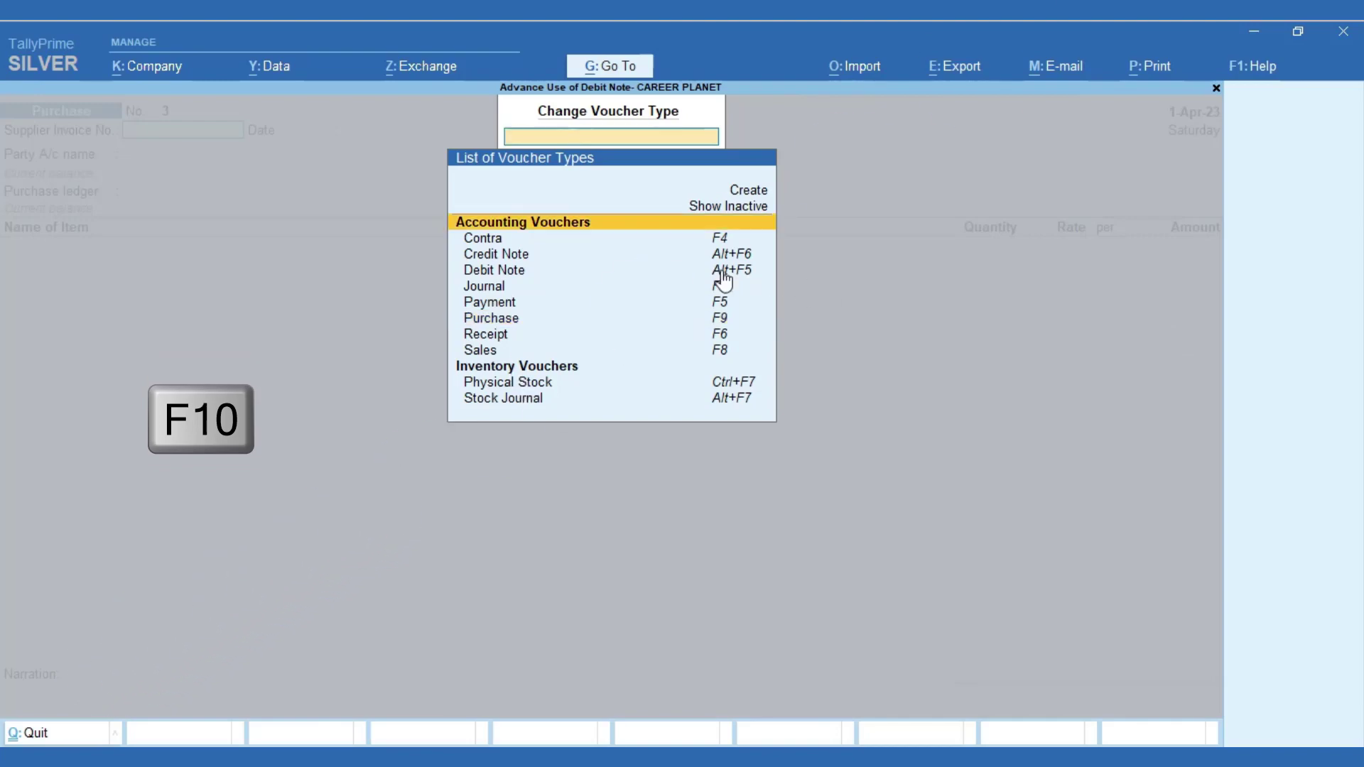
pyautogui.press('Escape')
pyautogui.press('alt')
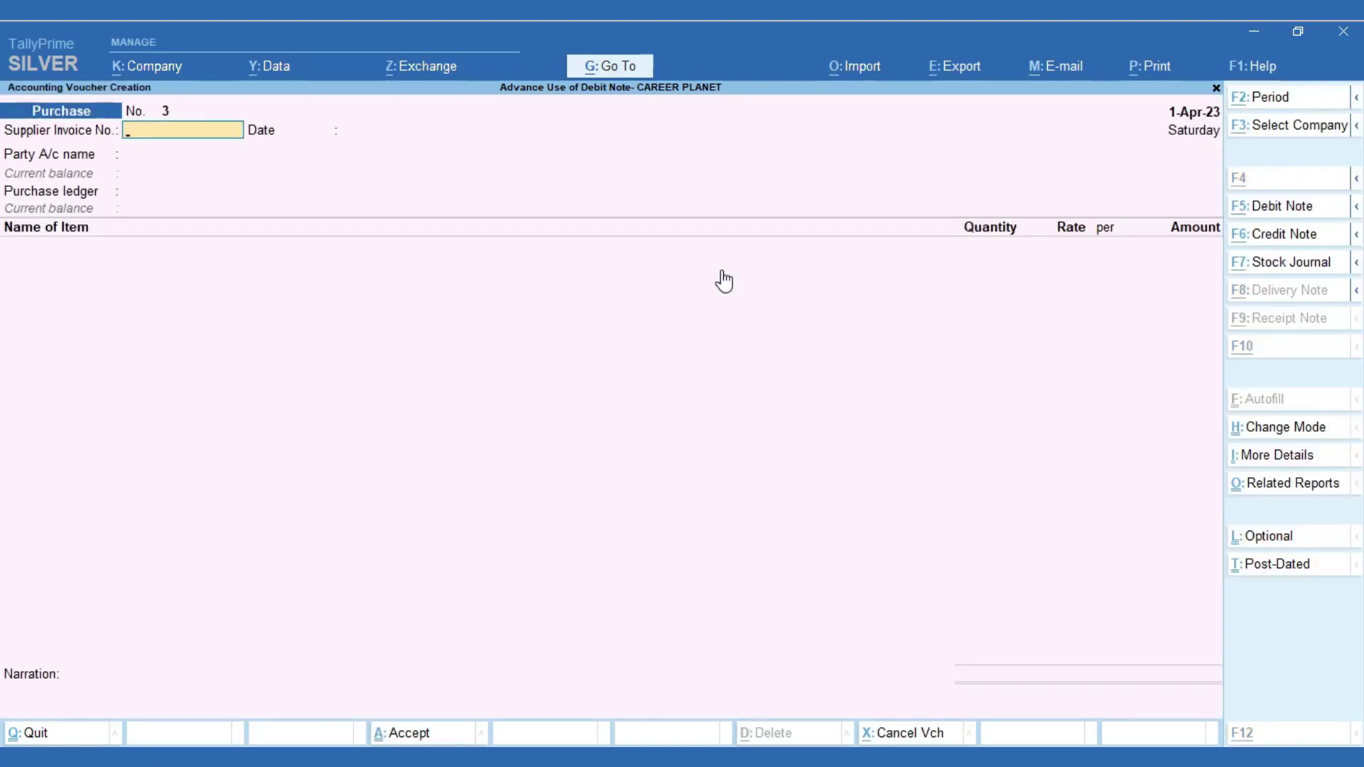
pyautogui.press('alt')
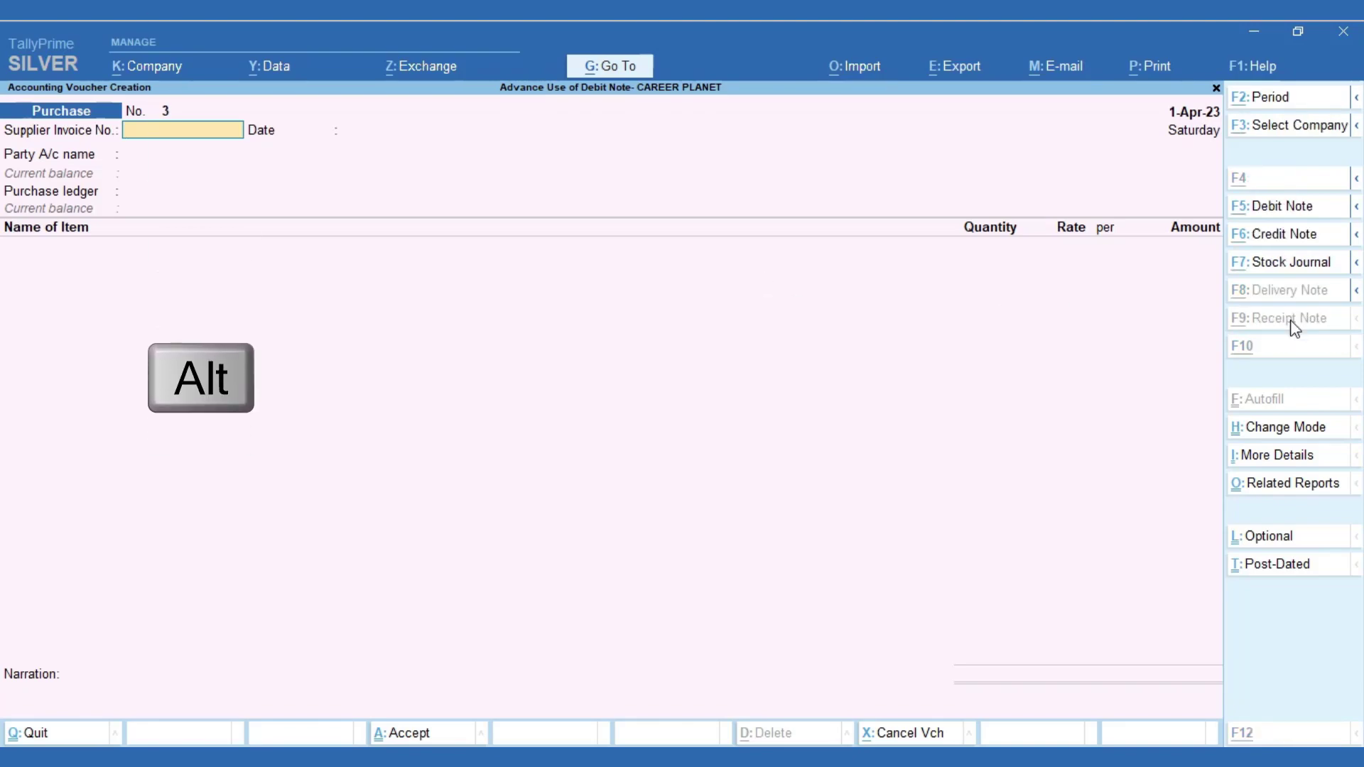
pyautogui.hotkey('alt', 'F5')
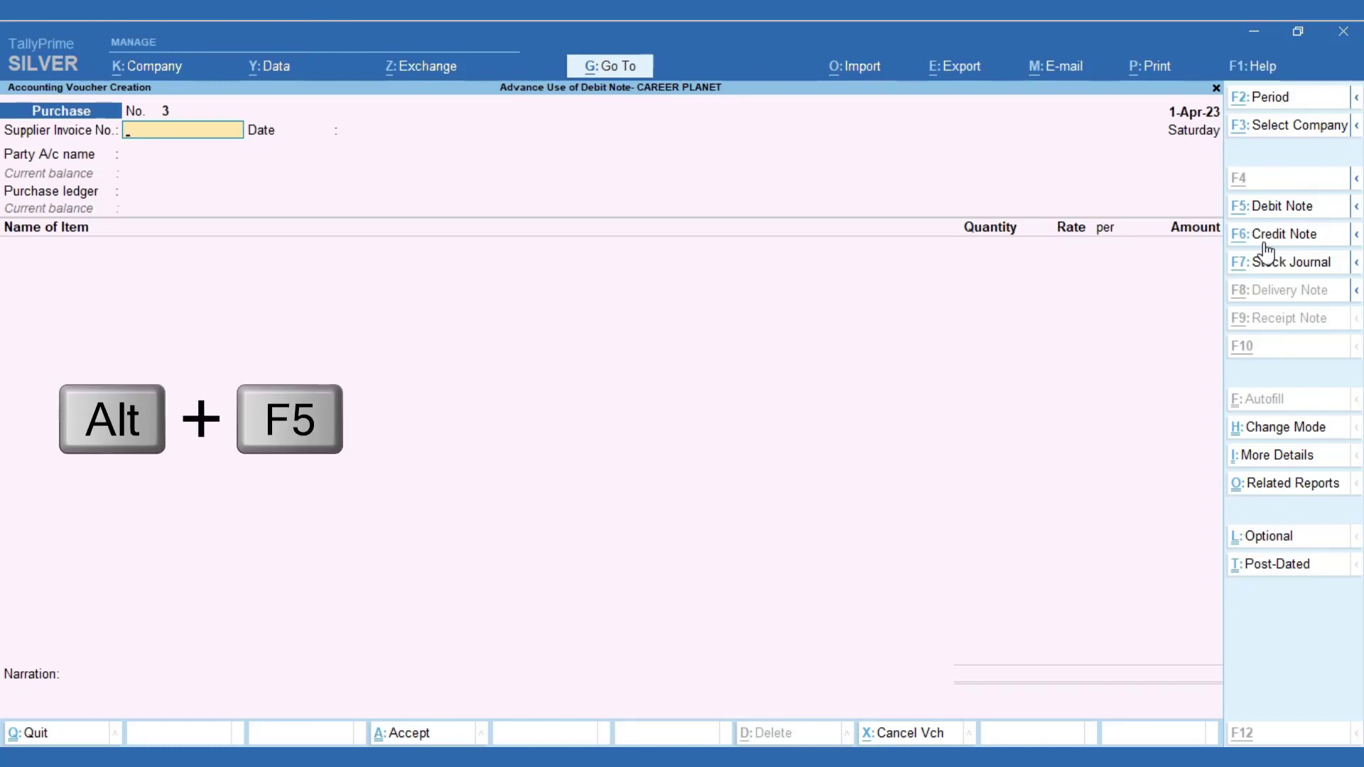
pyautogui.hotkey('alt', 'F5')
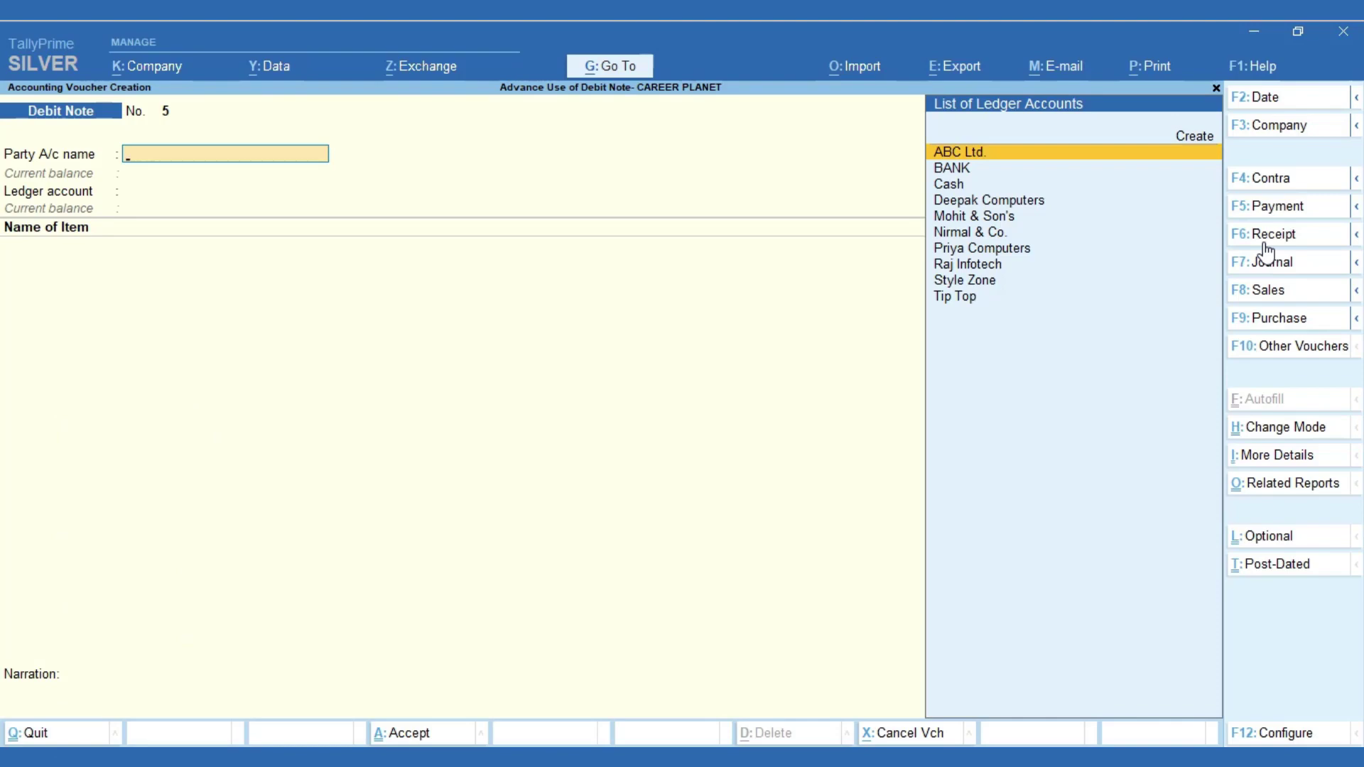
# Step: Set ABC Ltd. as the debit note's party and enter 108/23-24 as the original invoice number, leaving the dispatch details blank
pyautogui.press('Return')
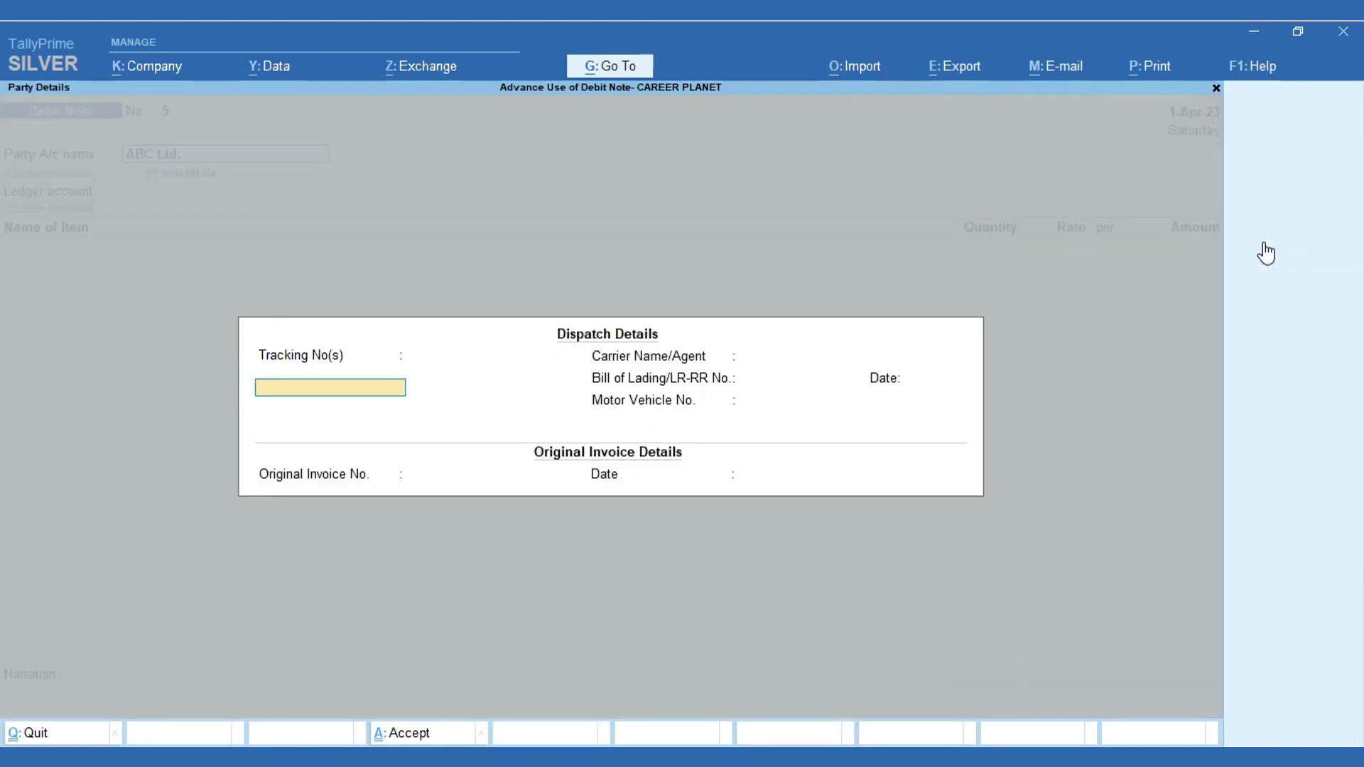
pyautogui.press('Return')
pyautogui.press('Return')
pyautogui.press('Return')
pyautogui.press('Return')
pyautogui.press('Return')
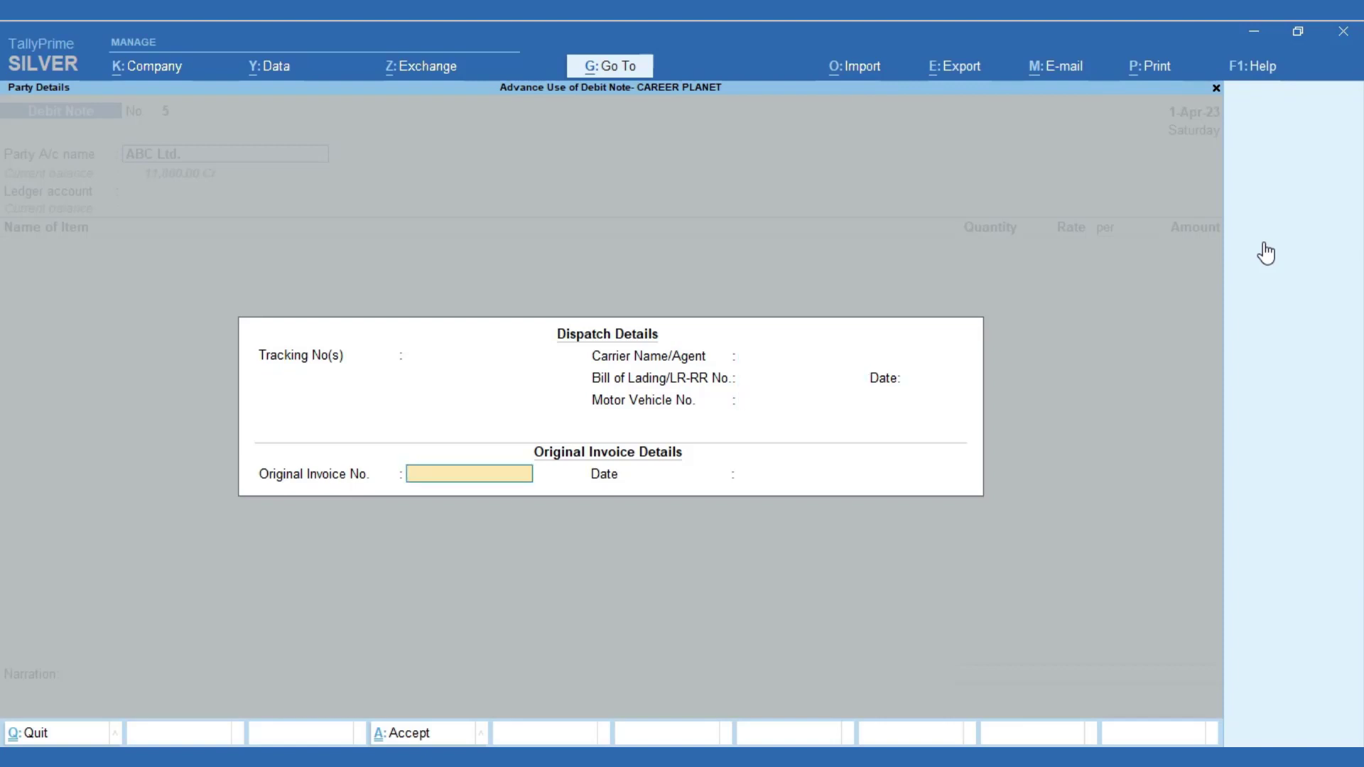
pyautogui.write('1078')
pyautogui.press('BackSpace')
pyautogui.press('BackSpace')
pyautogui.write('8/21')
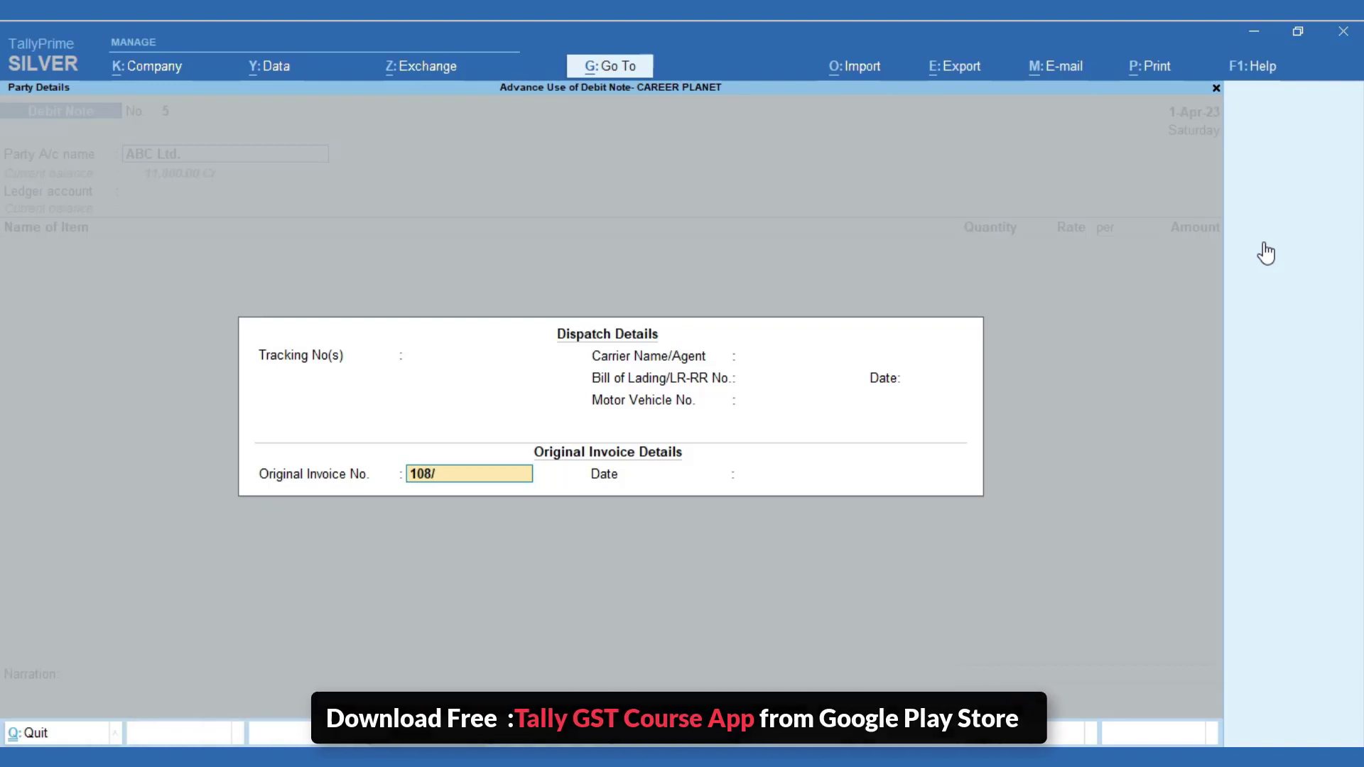
pyautogui.press('Return')
pyautogui.press('Return')
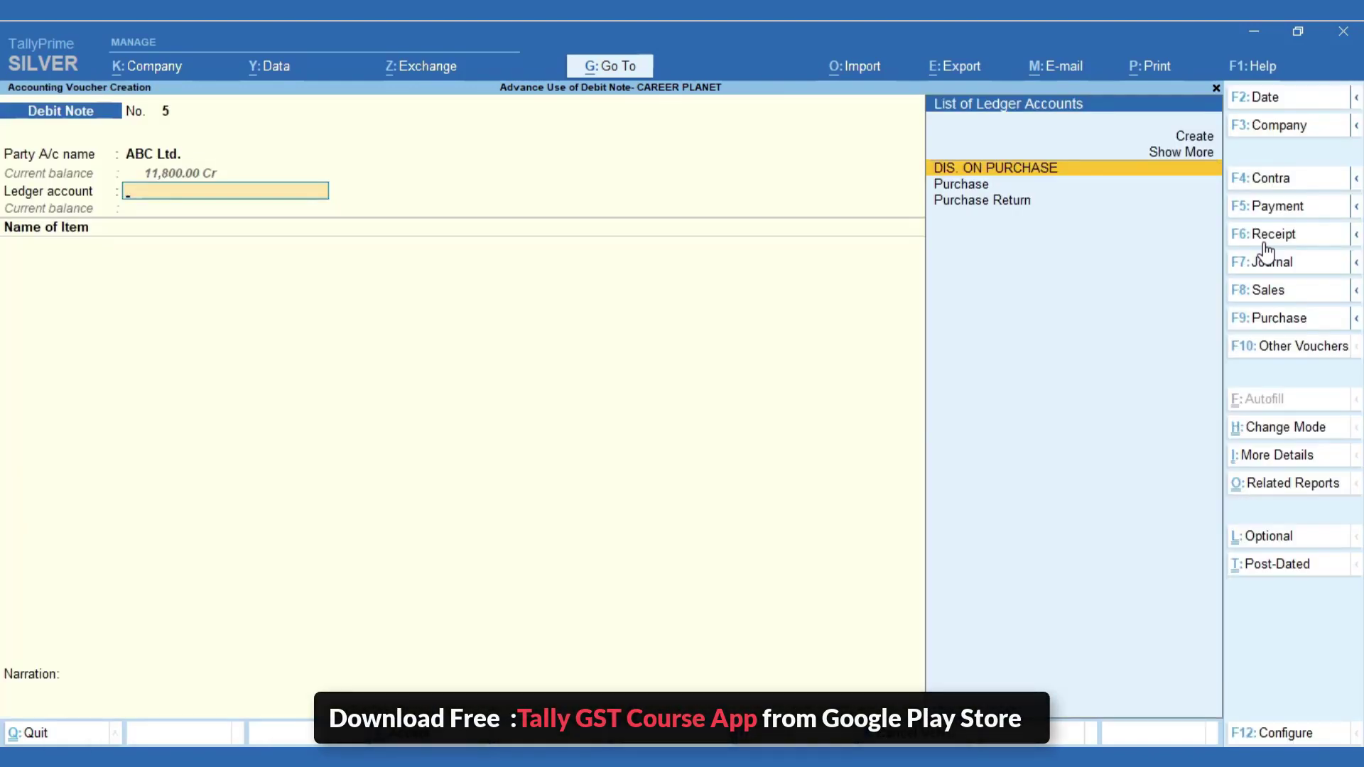
# Step: Assign the Purchase Return ledger and enter 10 Nos. of Lee Jeans at a rate of 100.00
pyautogui.press('Down')
pyautogui.press('Down')
pyautogui.press('Return')
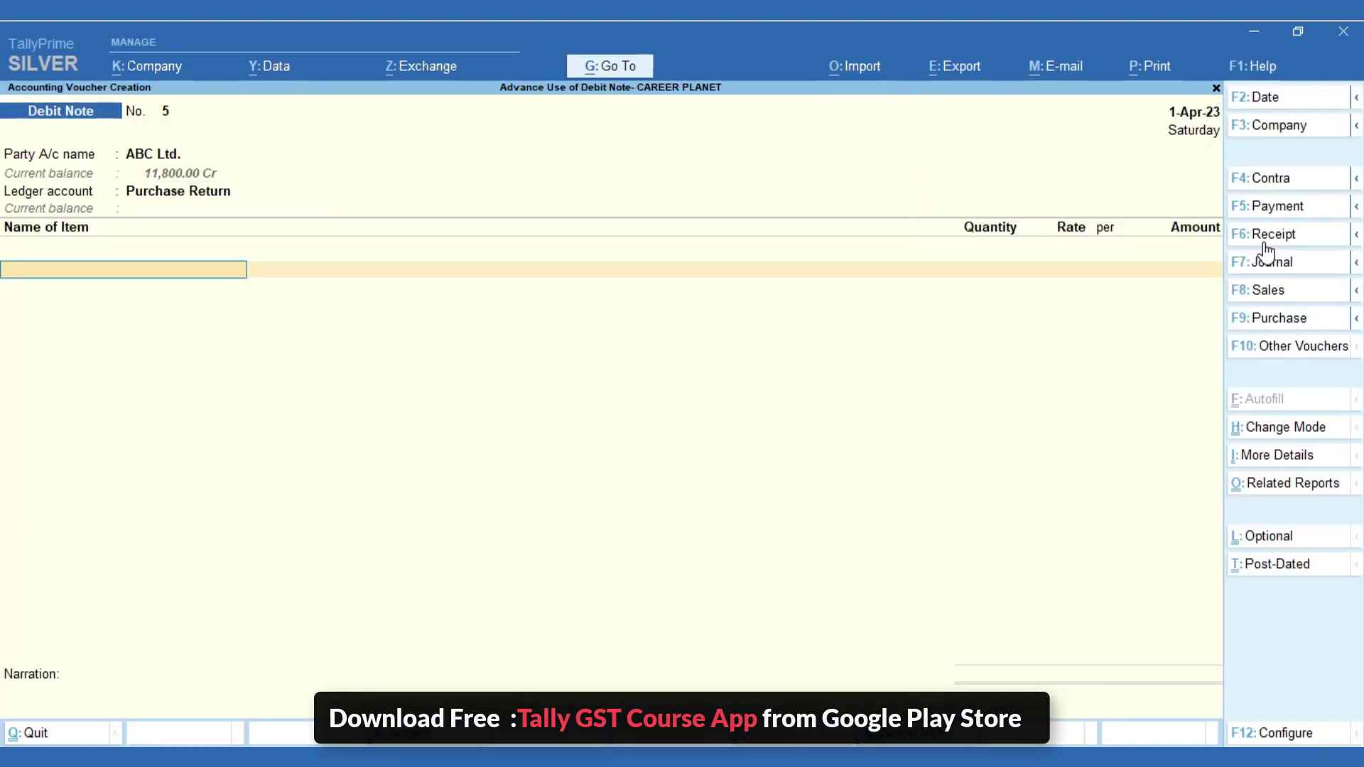
pyautogui.write('L')
pyautogui.press('Return')
pyautogui.write('10')
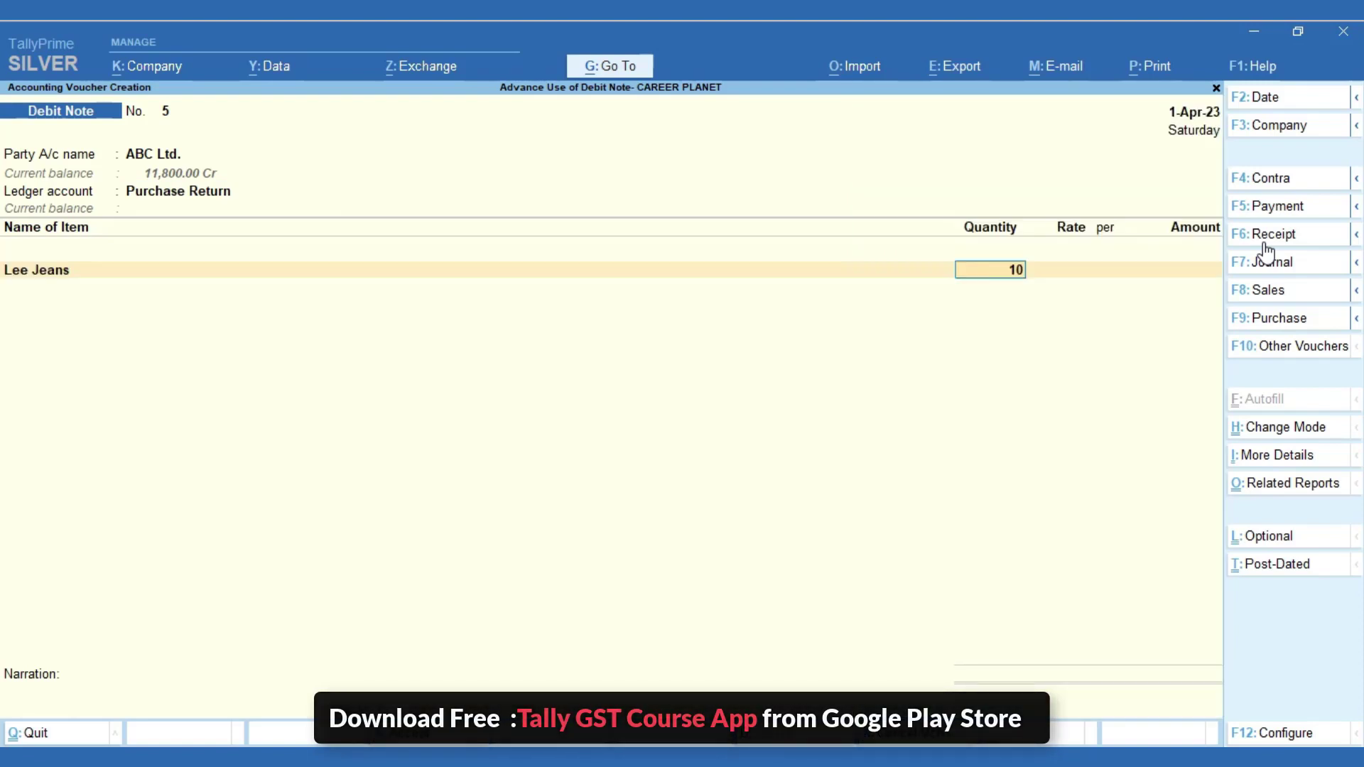
pyautogui.press('Return')
pyautogui.press('Return')
pyautogui.press('Return')
pyautogui.press('Return')
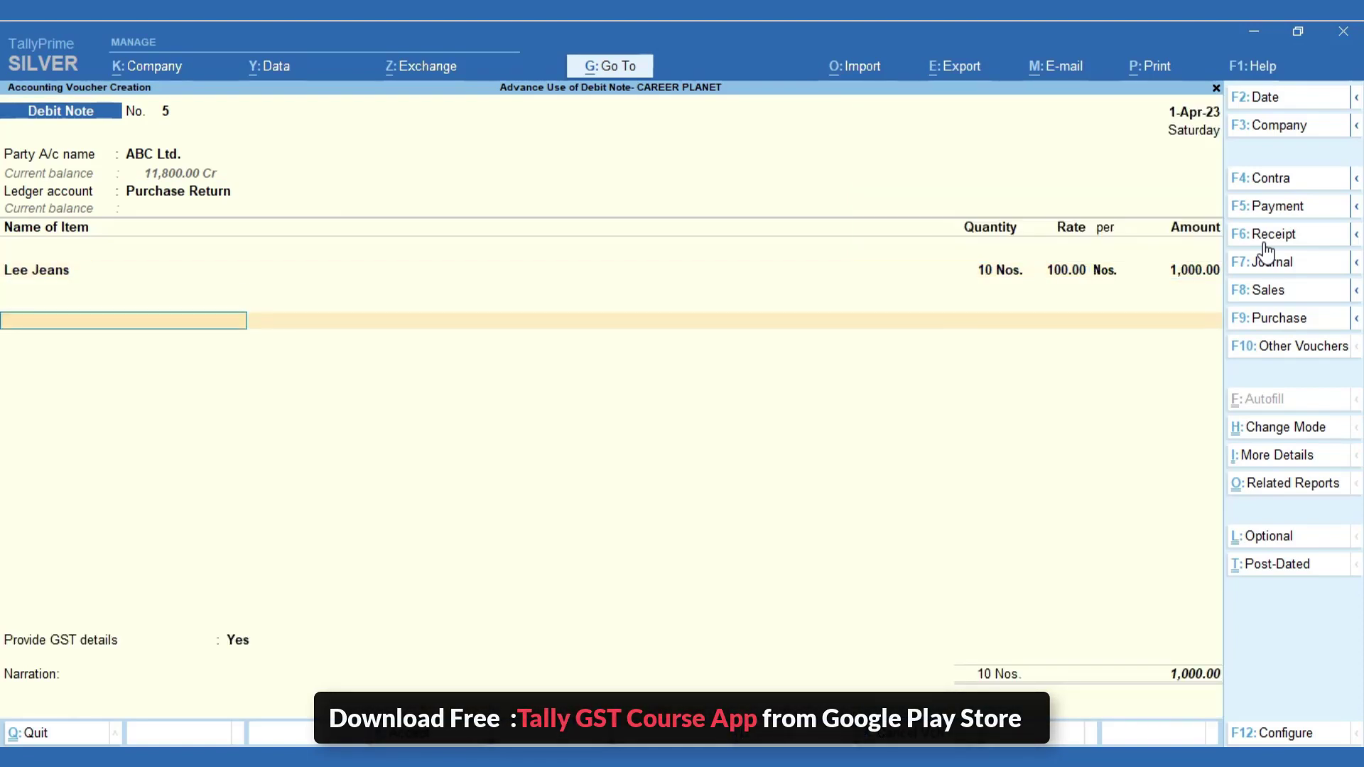
# Step: Add the CGST and SGST ledgers below the returned Lee Jeans item in the debit note
pyautogui.press('Return')
pyautogui.press('Return')
pyautogui.write('s')
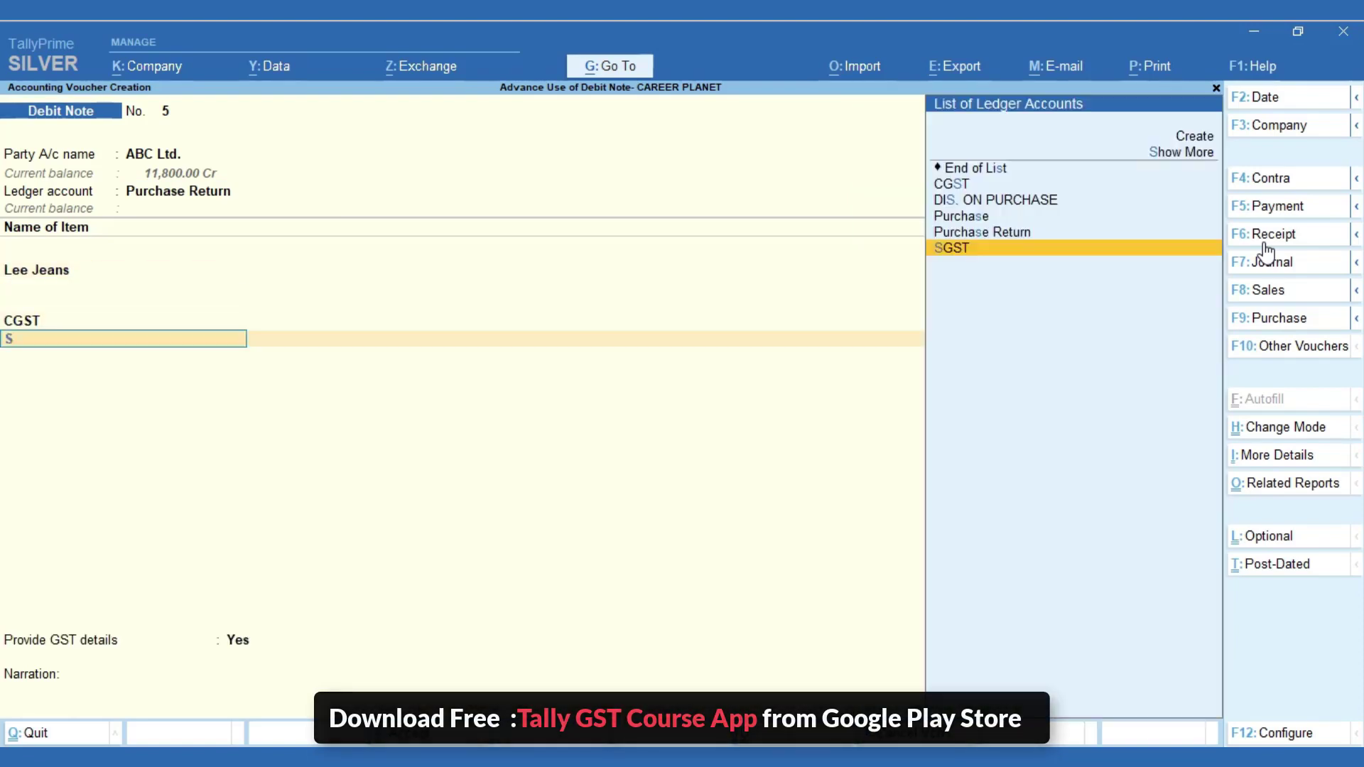
pyautogui.press('Return')
pyautogui.press('Return')
pyautogui.press('Return')
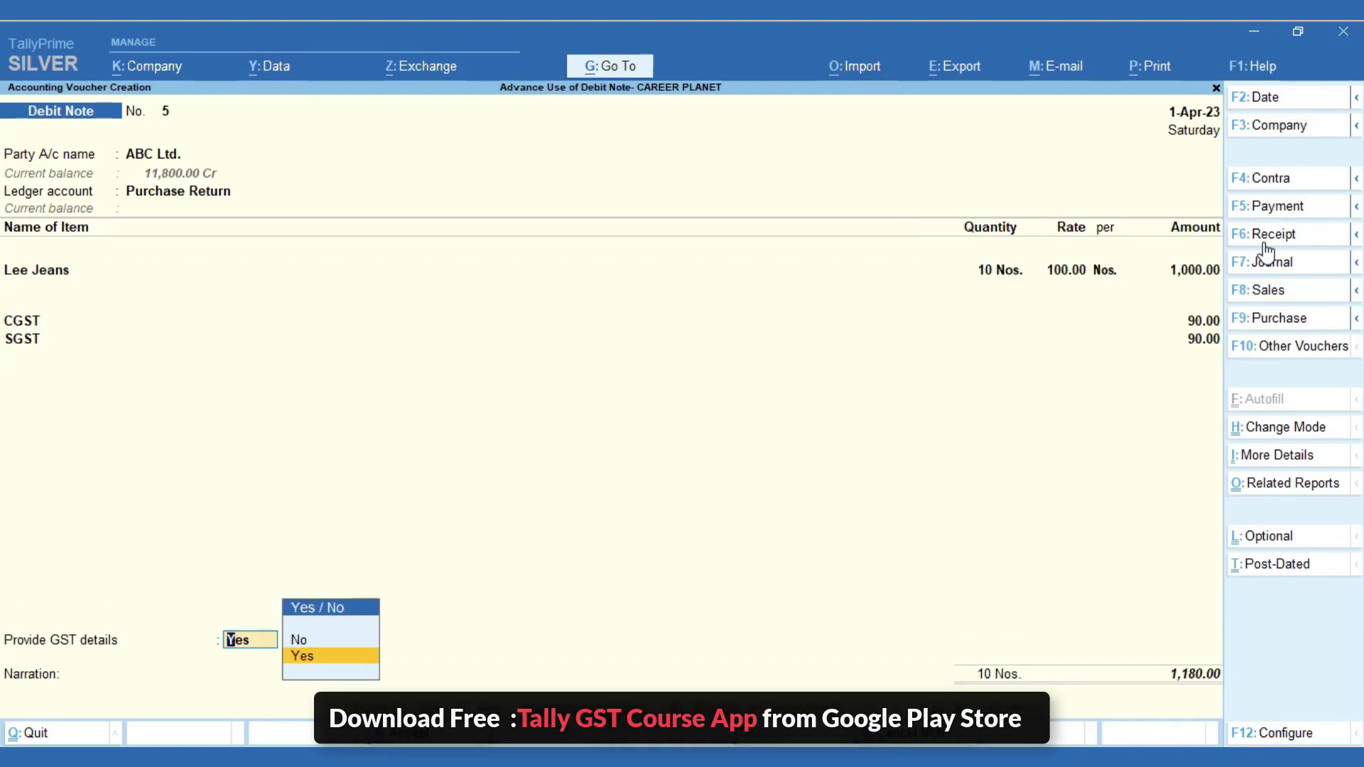
# Step: Choose to provide GST details and set the reason for issuing the note to 01-Sales Return
pyautogui.press('Return')
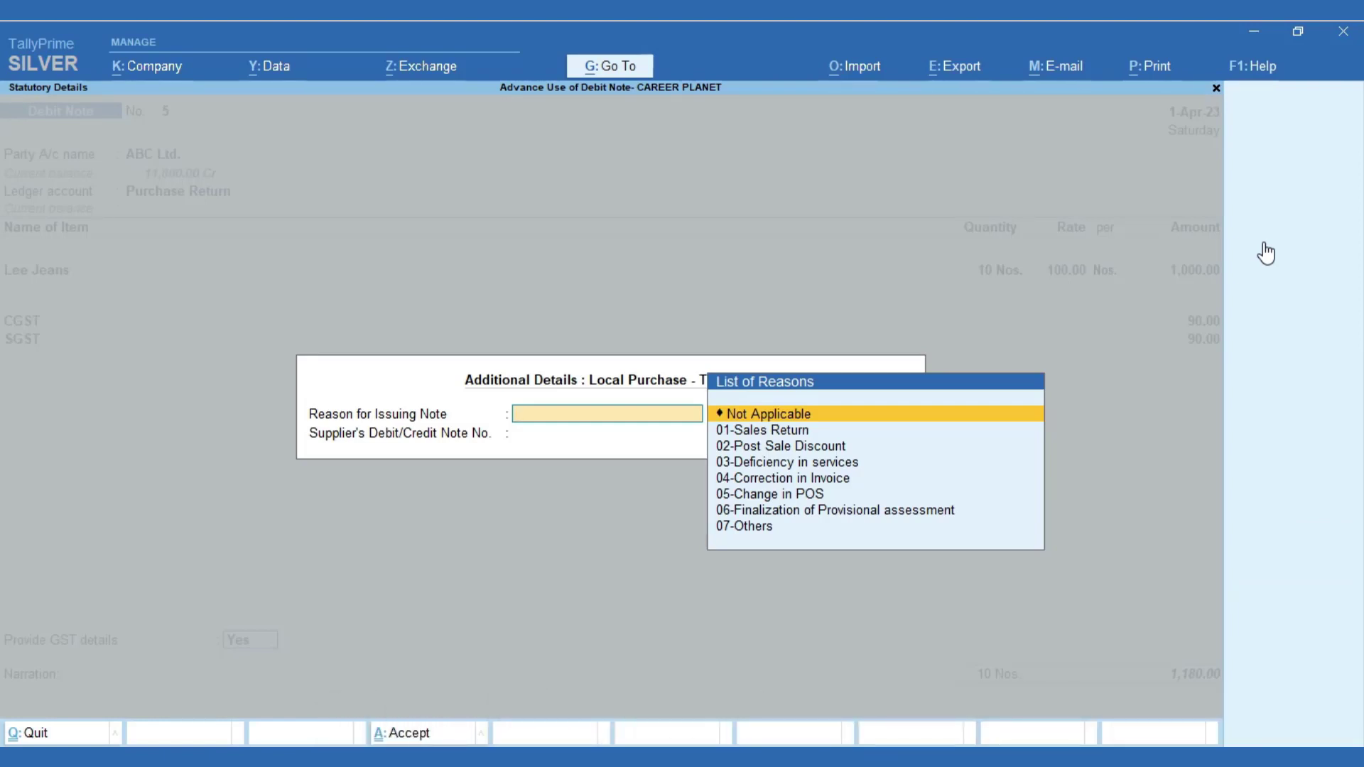
pyautogui.press('Down')
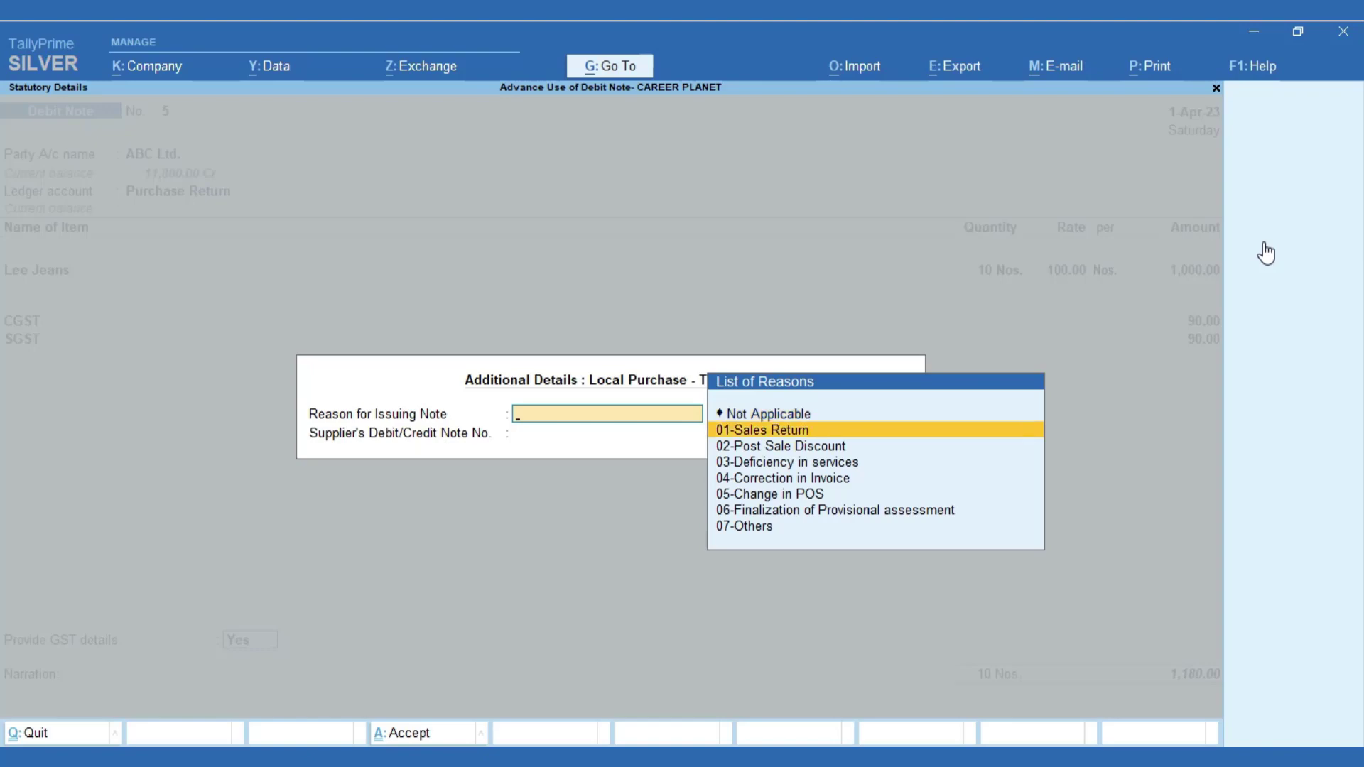
pyautogui.press('Down')
pyautogui.press('Down')
pyautogui.press('Down')
pyautogui.press('Down')
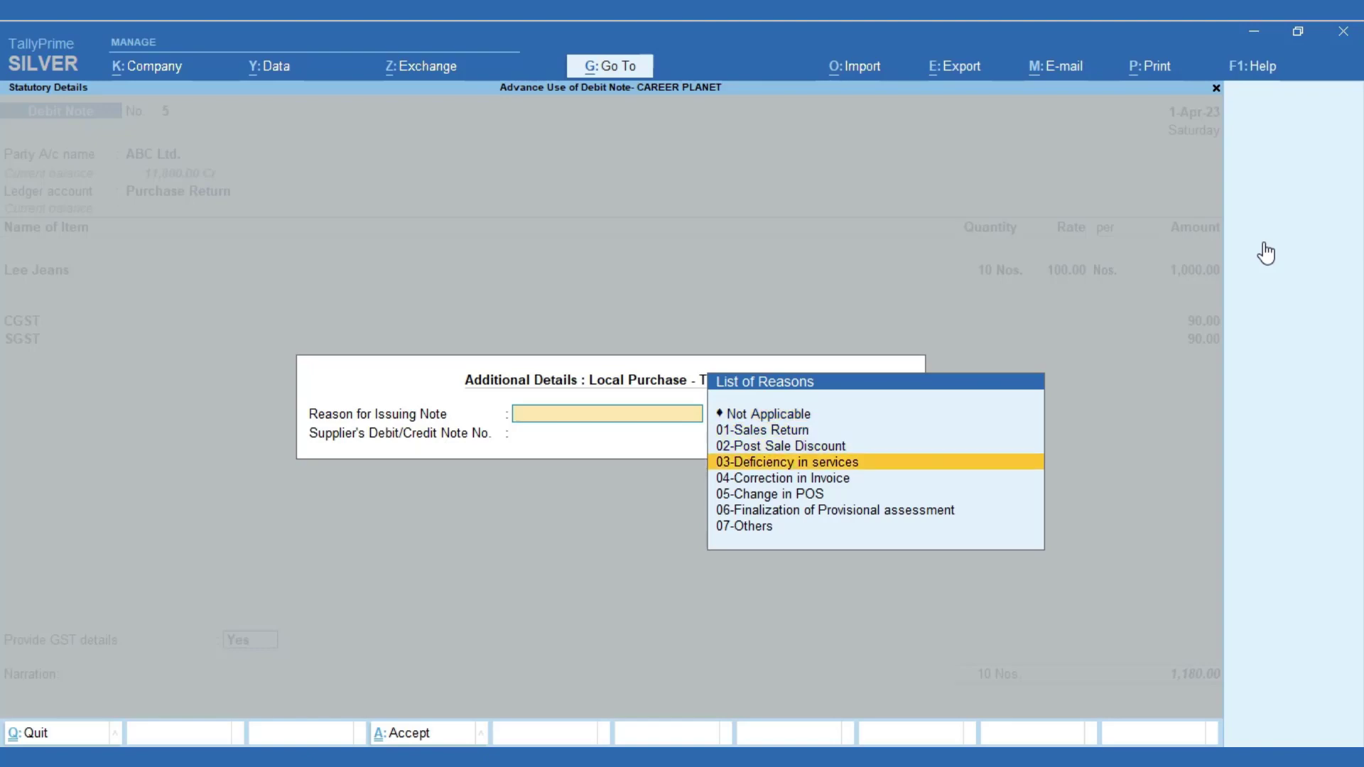
pyautogui.press('Up')
pyautogui.press('Up')
pyautogui.press('Up')
pyautogui.press('Up')
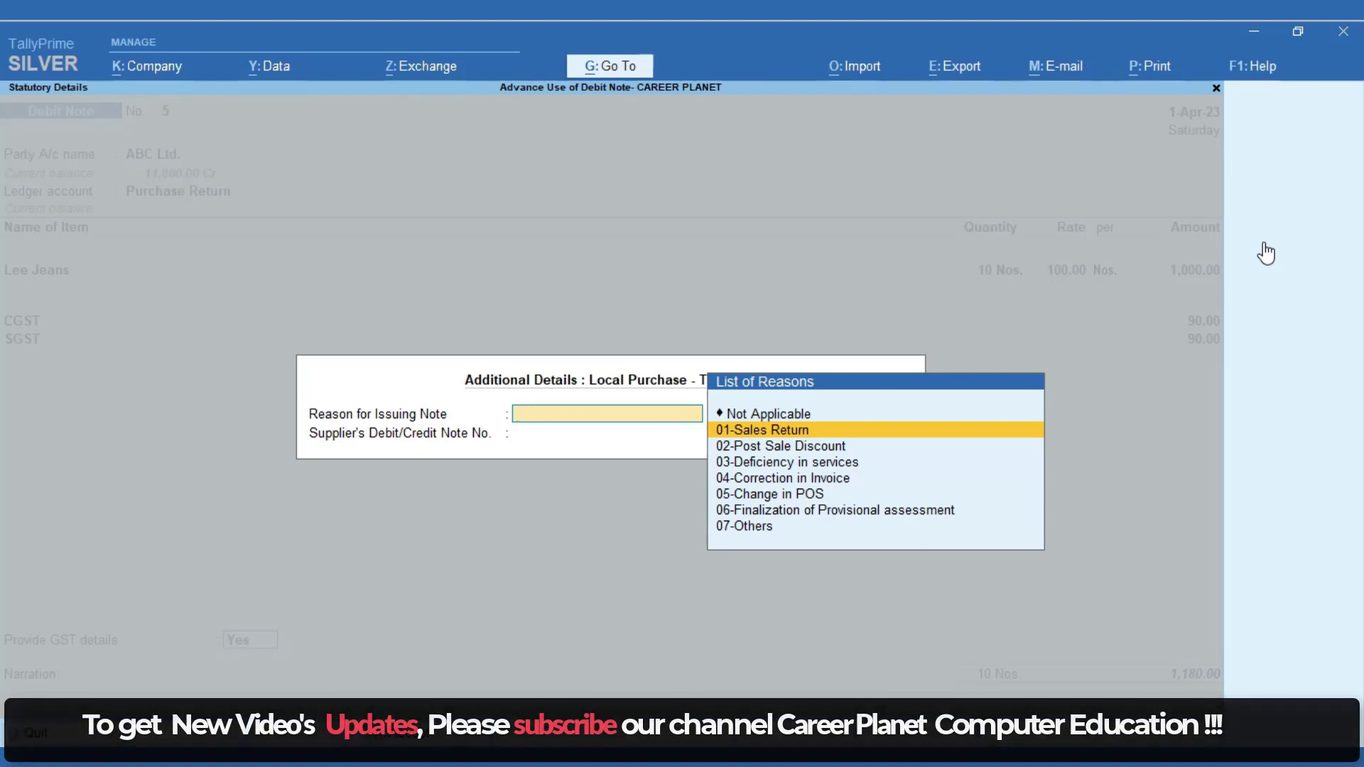
pyautogui.press('Return')
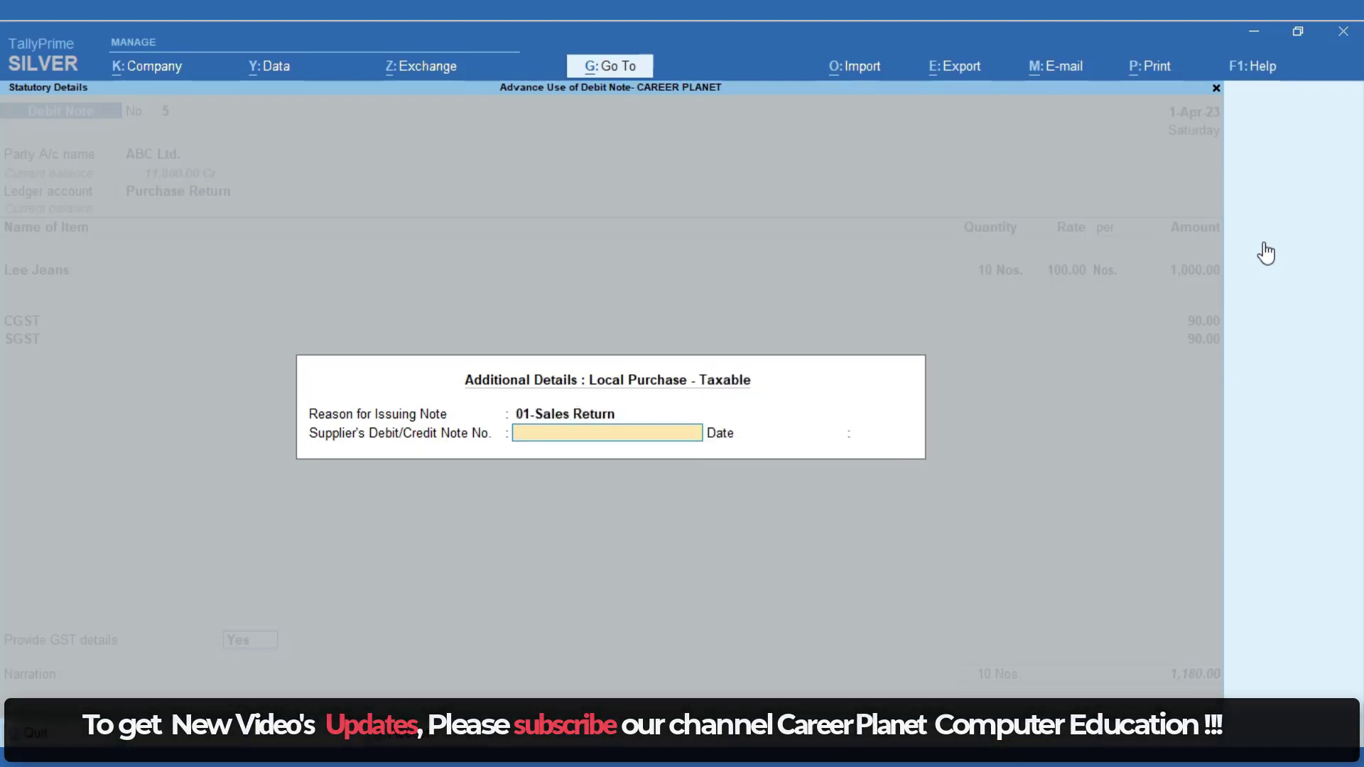
# Step: Enter CN-01 as the supplier's debit/credit note number and 1-4 as its date
pyautogui.write('N-01')
pyautogui.press('Return')
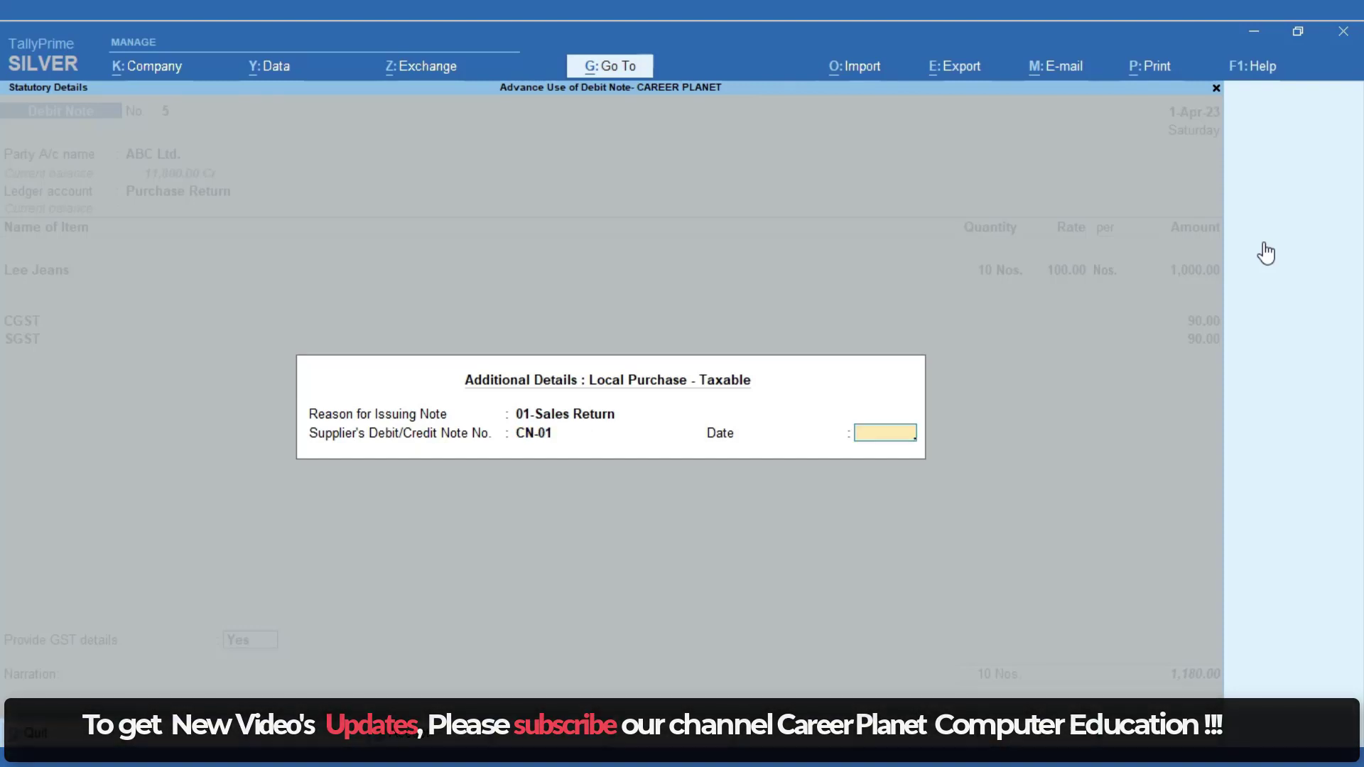
pyautogui.write('1-4')
pyautogui.press('Return')
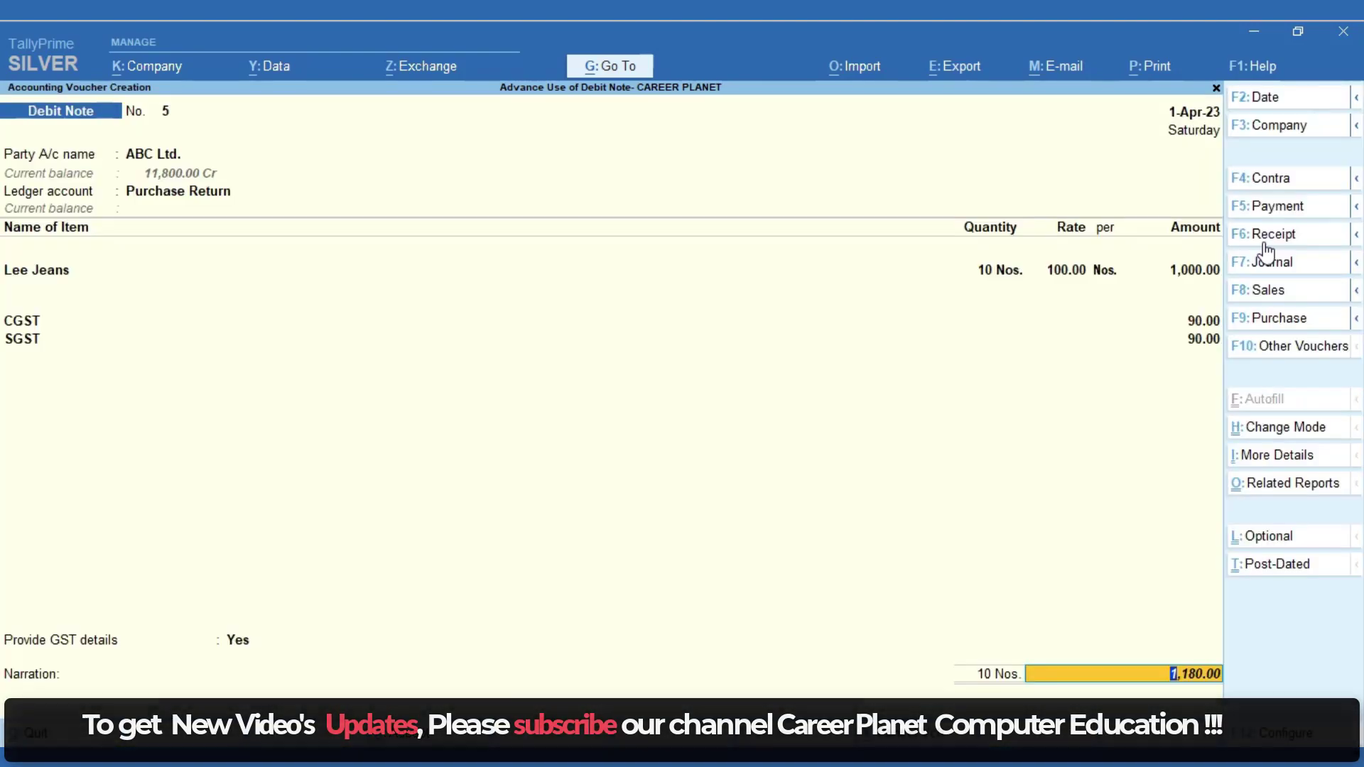
# Step: Adjust the full debit note amount as Agst Ref 108/23-24 for ABC Ltd. and save the voucher
pyautogui.press('Return')
pyautogui.press('Return')
pyautogui.press('Return')
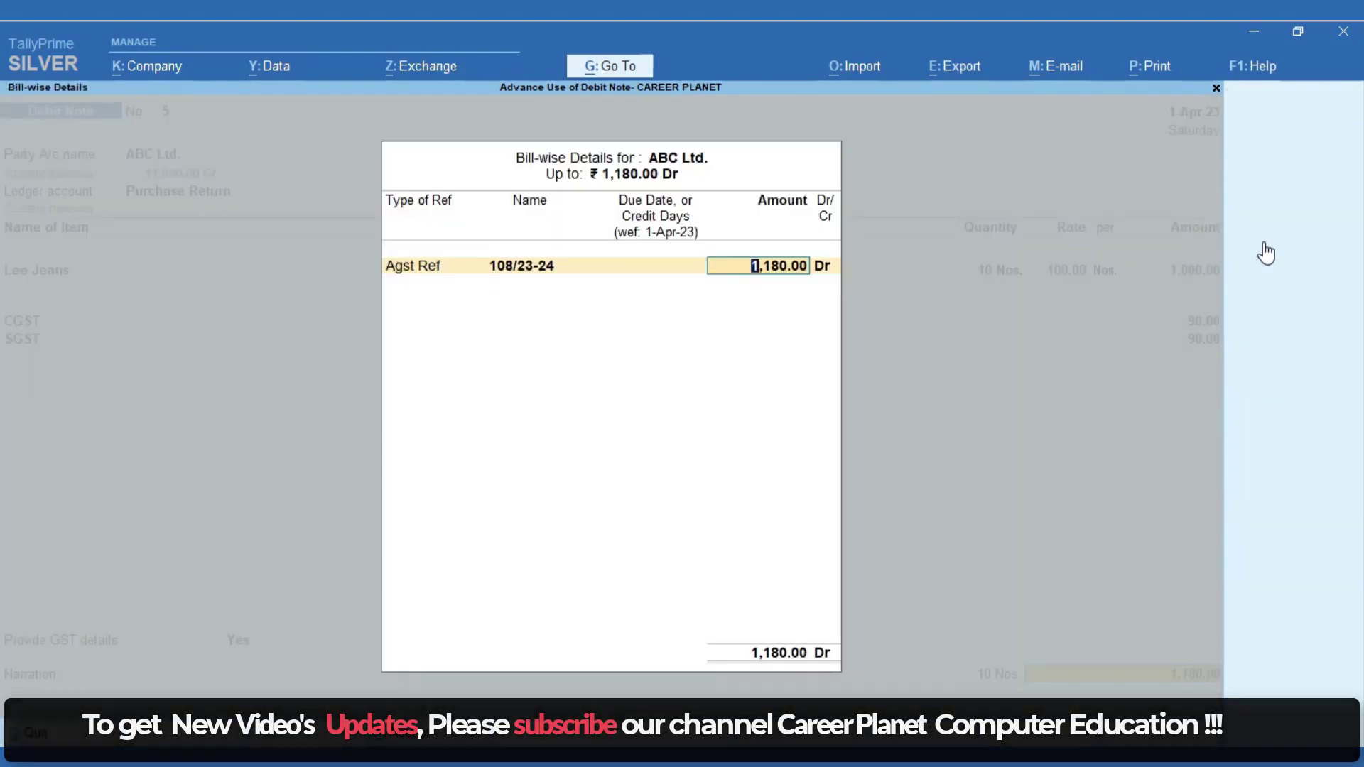
pyautogui.press('Return')
pyautogui.press('Return')
pyautogui.press('Return')
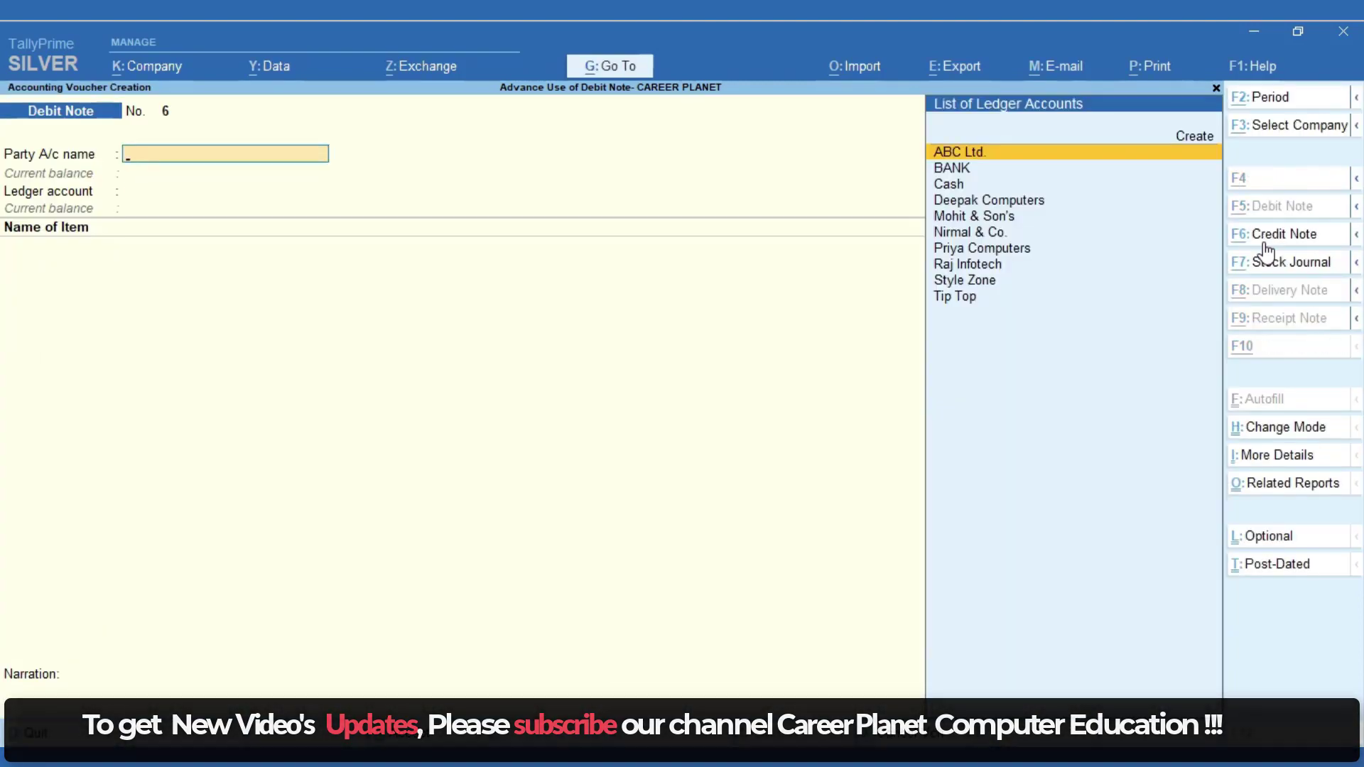
# Step: Find the GST reports and open the GSTR-2A Reconciliation report
pyautogui.hotkey('alt', 'g')
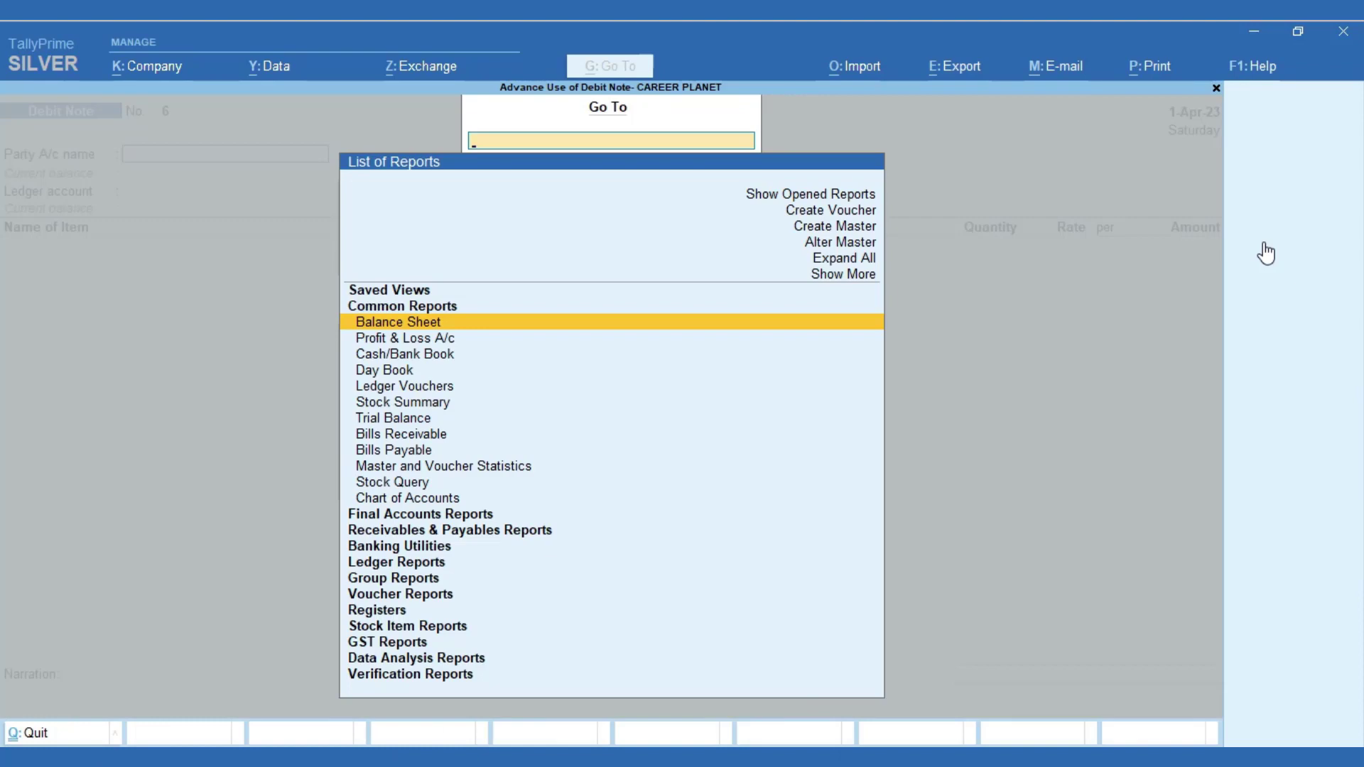
pyautogui.write('Gst')
pyautogui.press('Down')
pyautogui.press('Down')
pyautogui.press('Down')
pyautogui.press('Down')
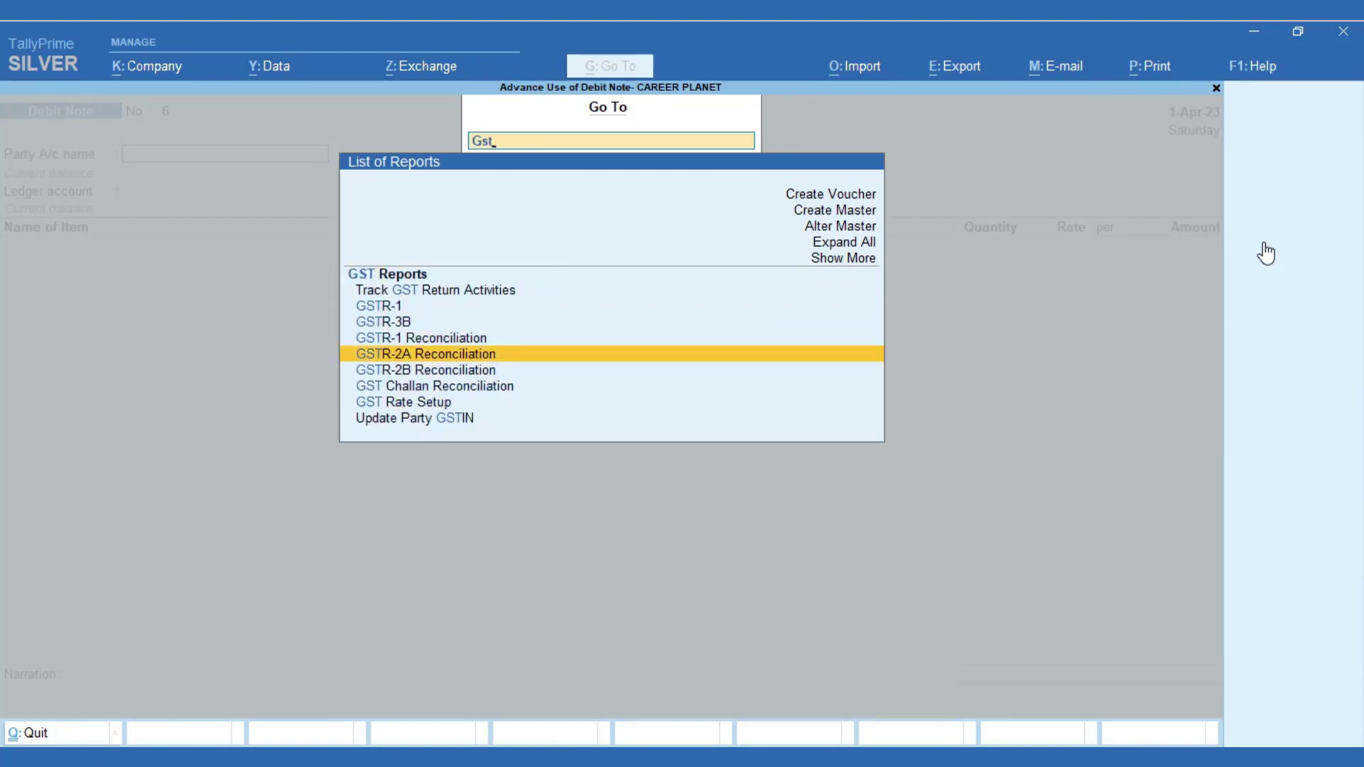
pyautogui.press('Return')
# Step: Examine the B2B Invoices and Credit/Debit Notes rows of the reconciliation report, and return to the Gateway of Tally
pyautogui.press('Down')
pyautogui.press('Down')
pyautogui.press('Down')
pyautogui.press('Down')
pyautogui.press('Up')
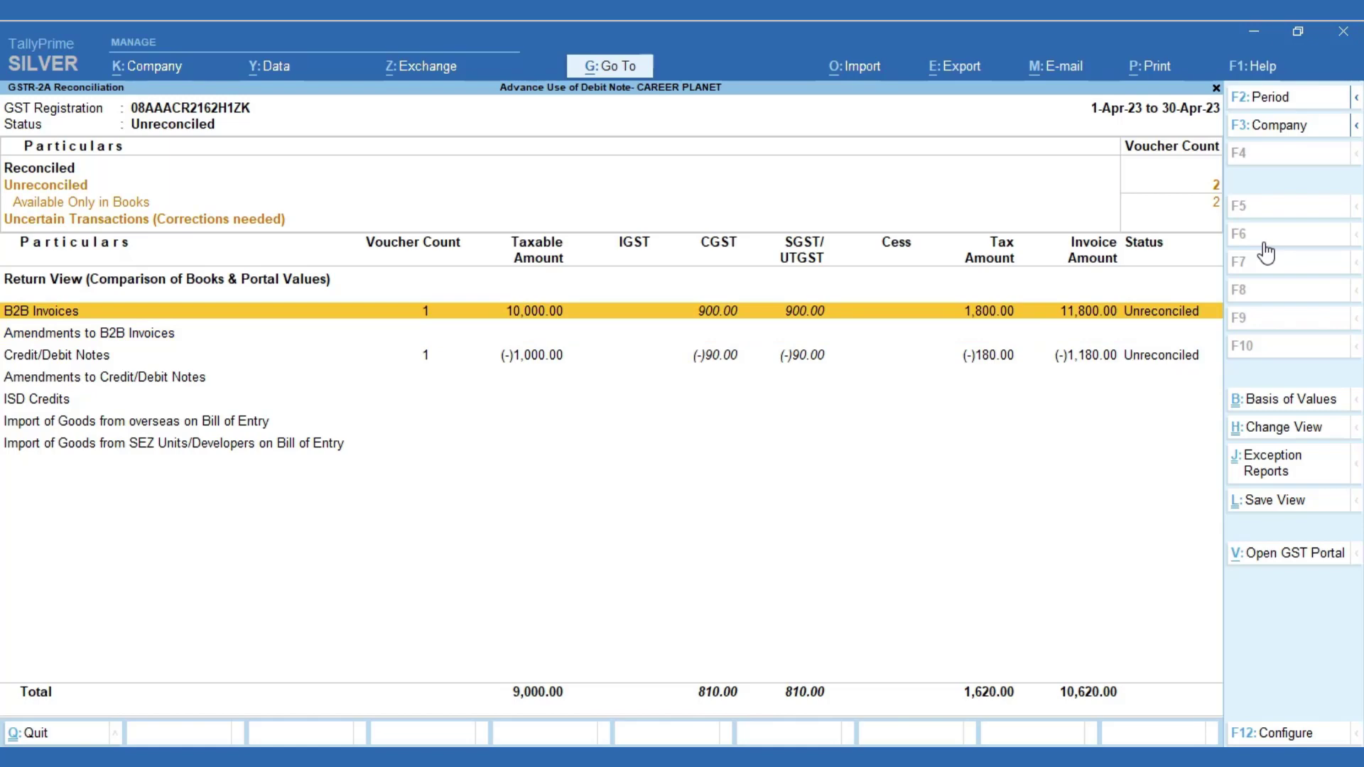
pyautogui.press('Down')
pyautogui.press('Down')
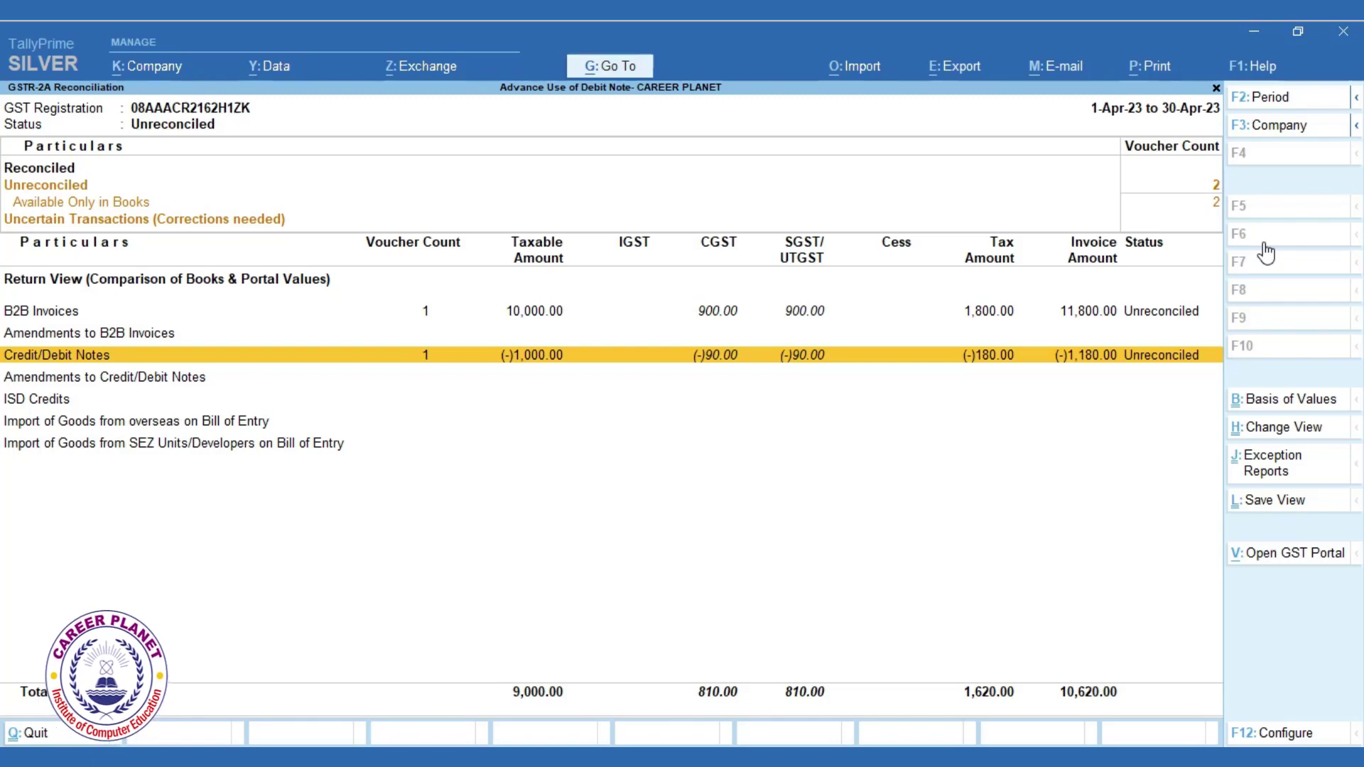
pyautogui.press('Escape')
pyautogui.press('Escape')
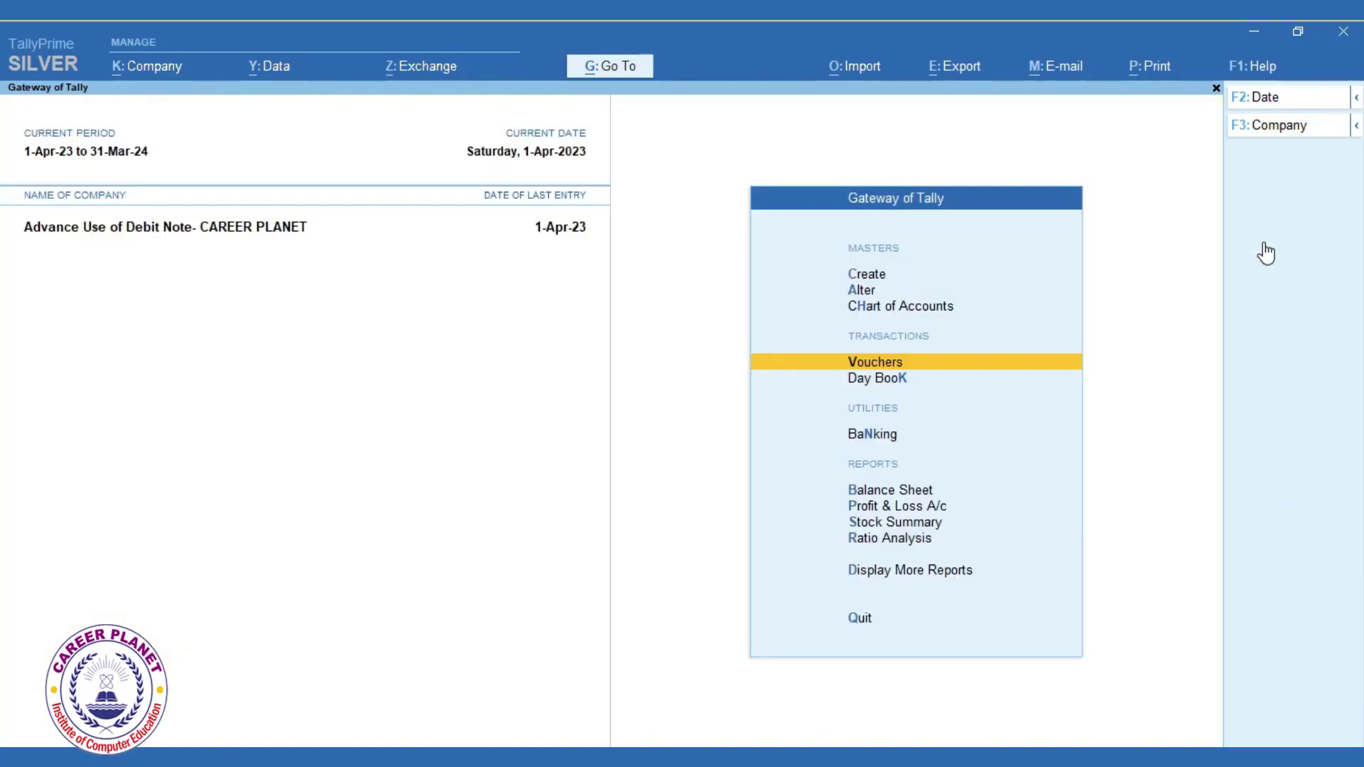
# Step: Start another debit note for ABC Ltd. and enter the original purchase invoice number, leaving the dispatch details blank
pyautogui.press('Return')
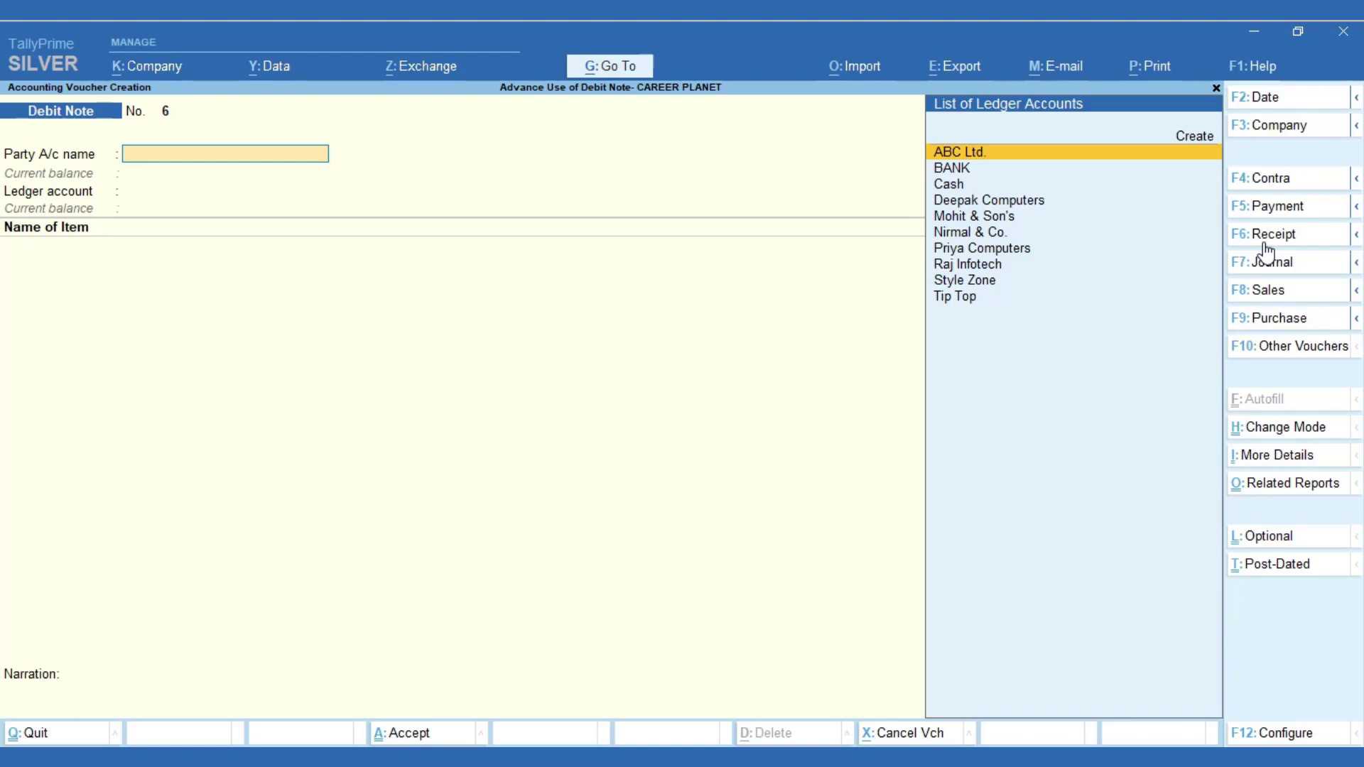
pyautogui.press('Return')
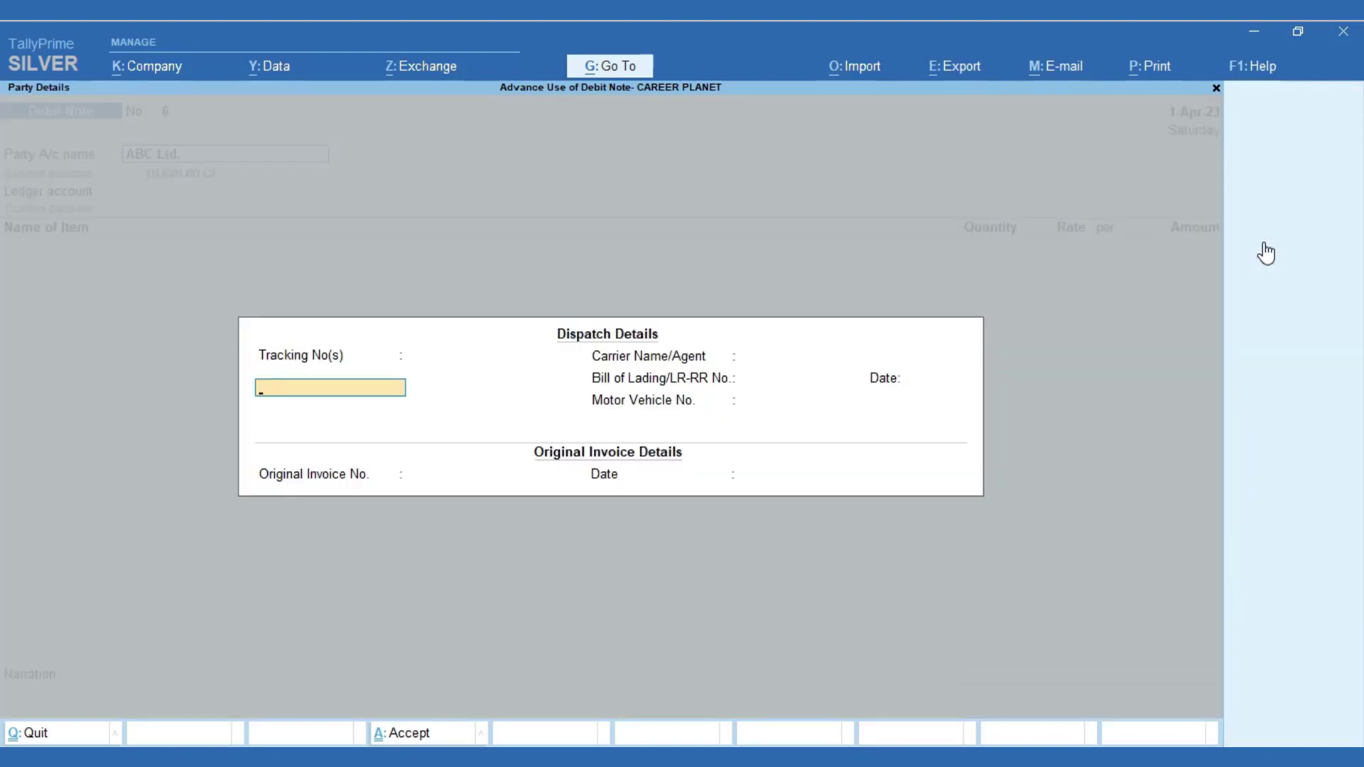
pyautogui.press('Return')
pyautogui.press('Return')
pyautogui.press('Return')
pyautogui.press('Return')
pyautogui.press('Return')
pyautogui.press('BackSpace')
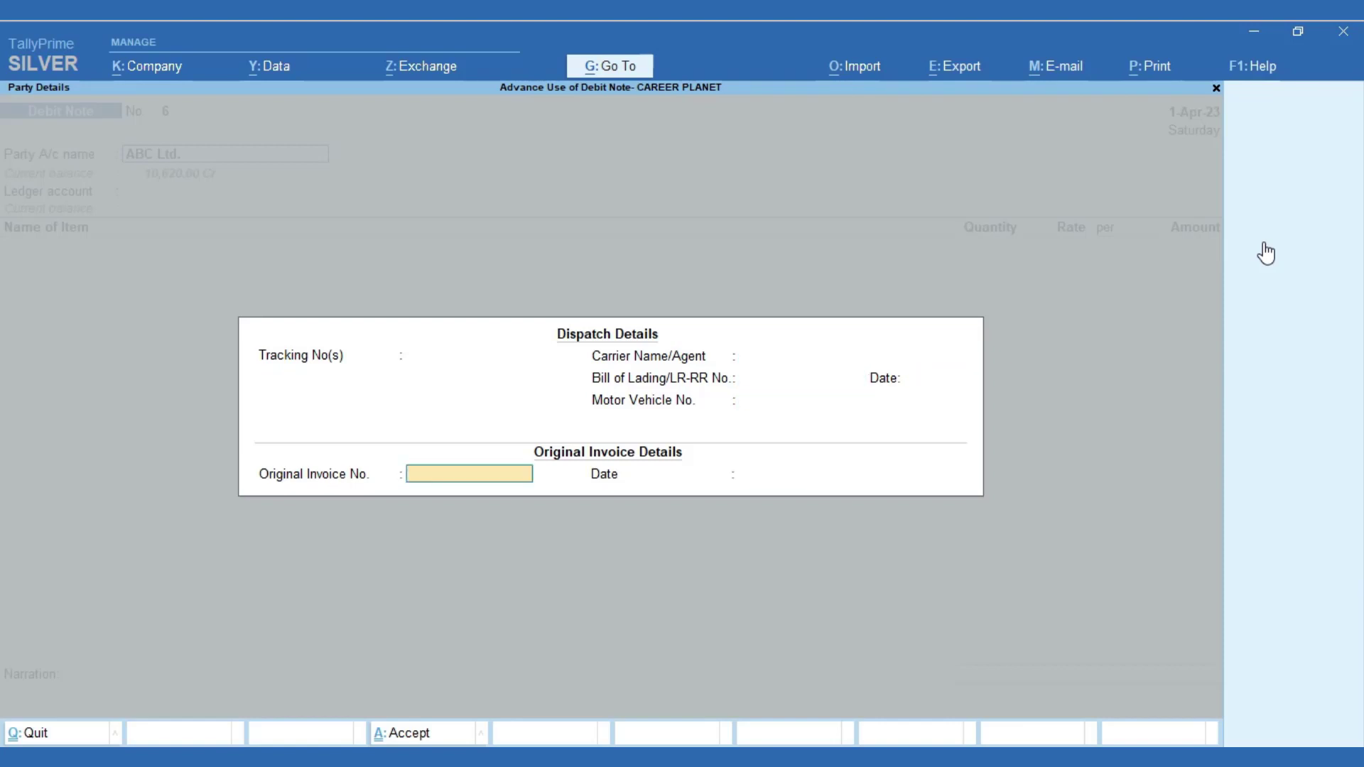
pyautogui.write('108/2')
pyautogui.write('1-24')
pyautogui.press('Return')
pyautogui.press('Return')
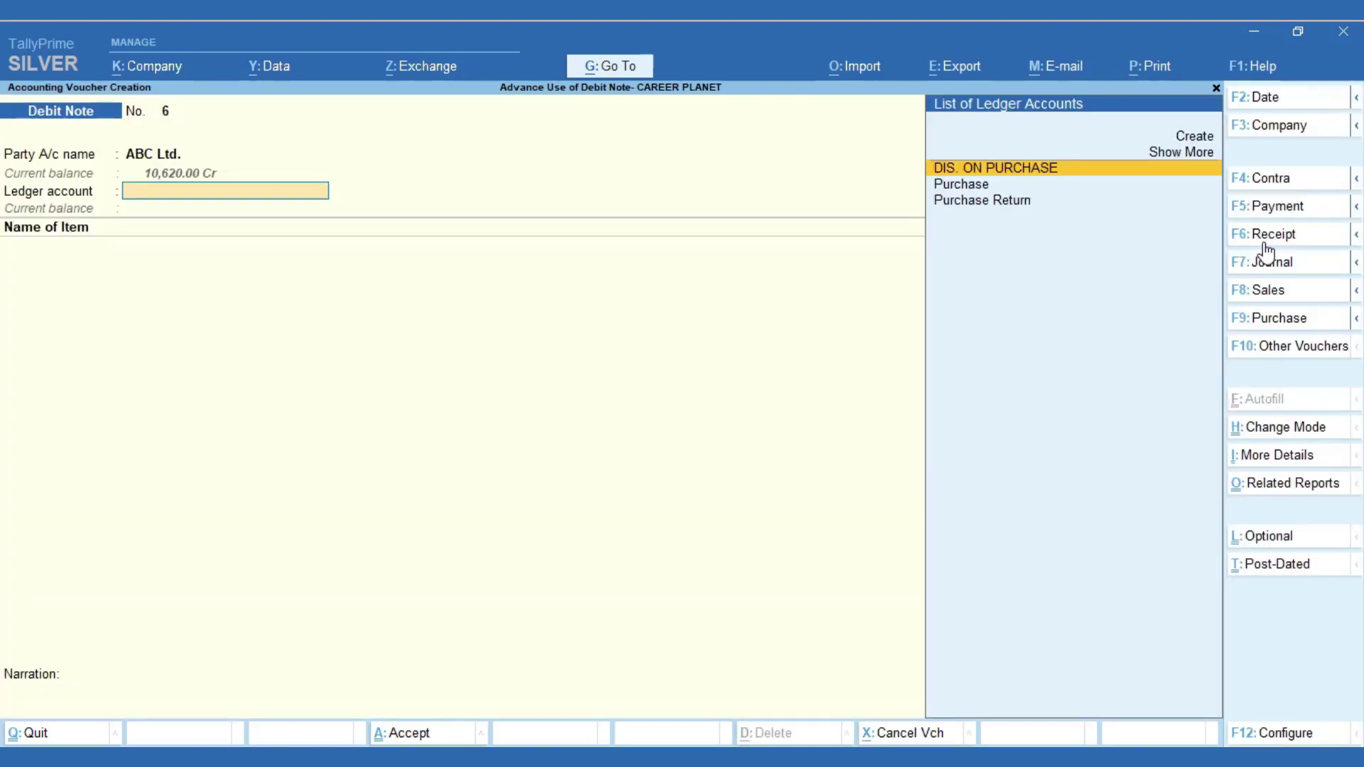
# Step: Choose Purchase as the ledger account for the ABC Ltd. debit note
pyautogui.press('Return')
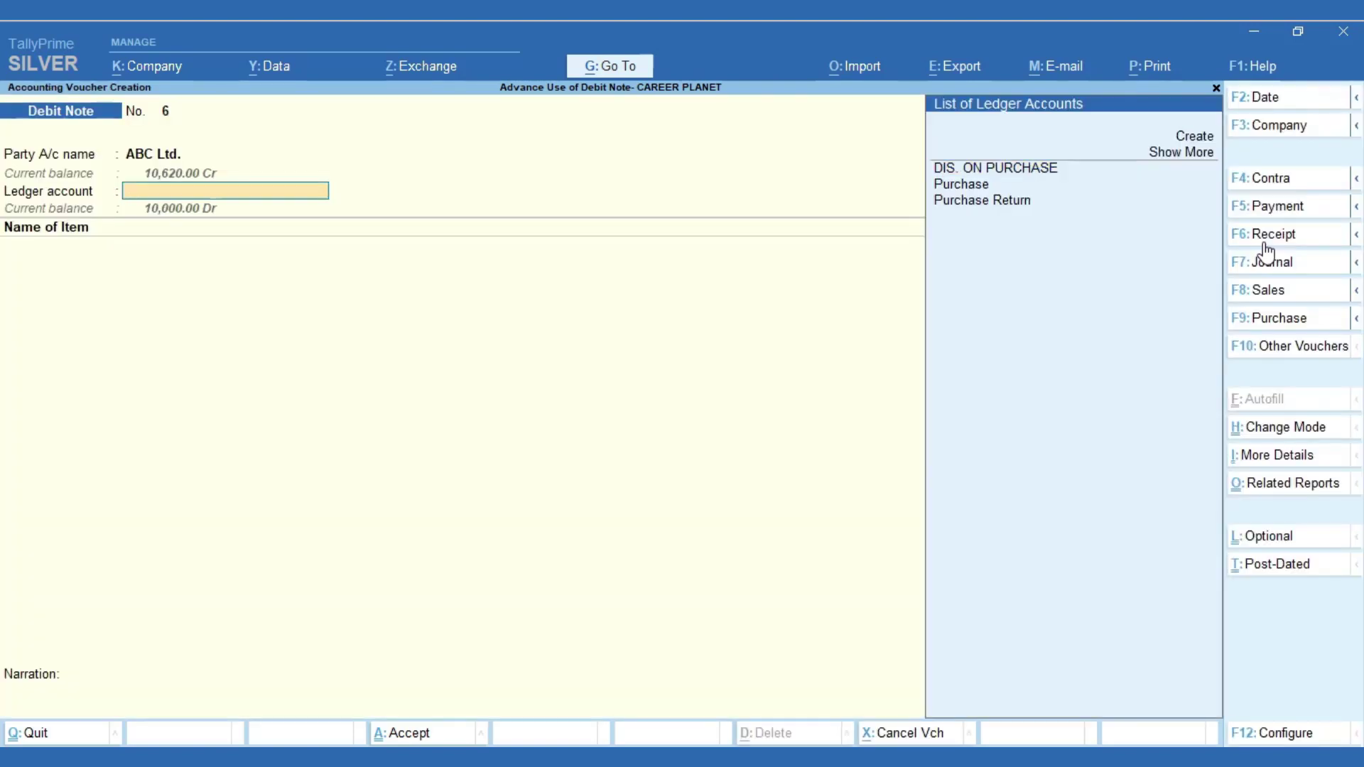
pyautogui.press('Down')
pyautogui.press('Down')
pyautogui.press('Down')
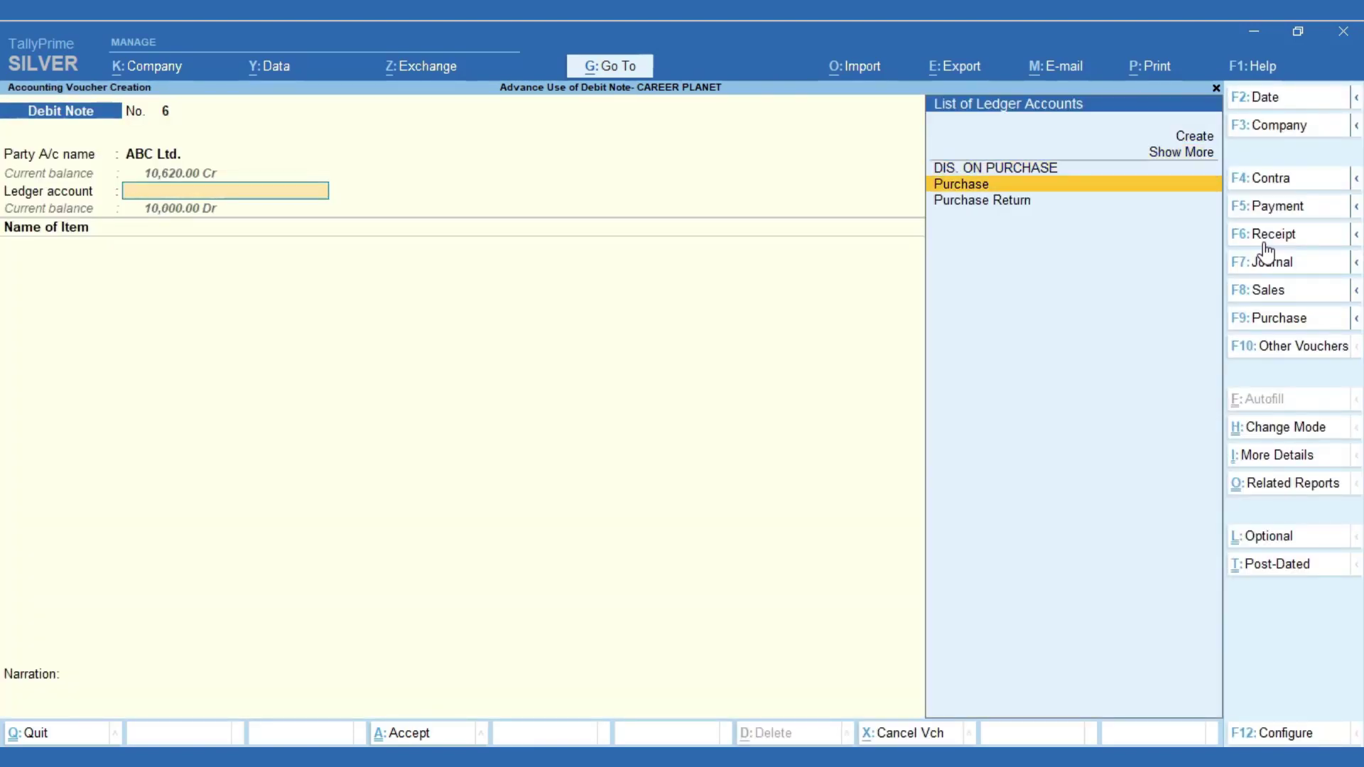
pyautogui.press('Return')
# Step: Add the stock item Lee Jeans with an amount of 1,000, leaving its quantity and rate blank
pyautogui.press('Down')
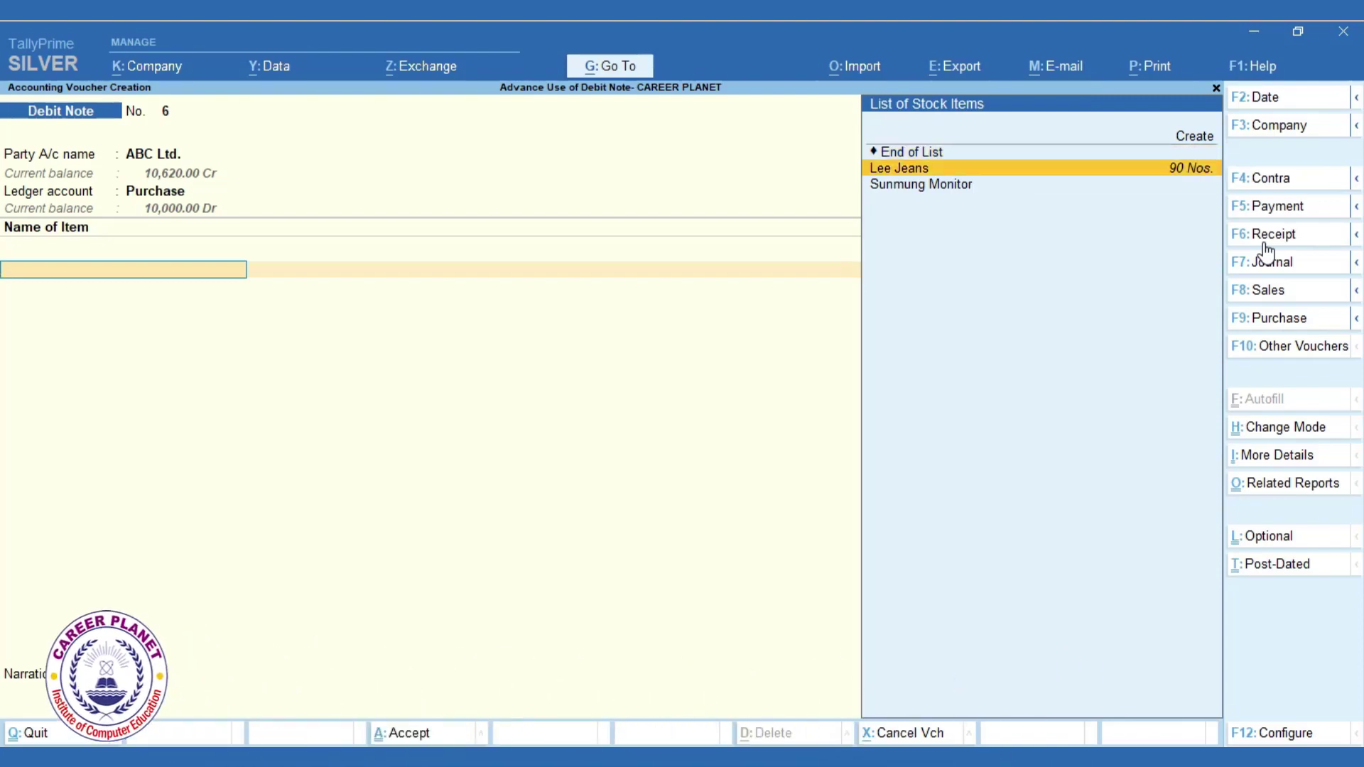
pyautogui.press('Return')
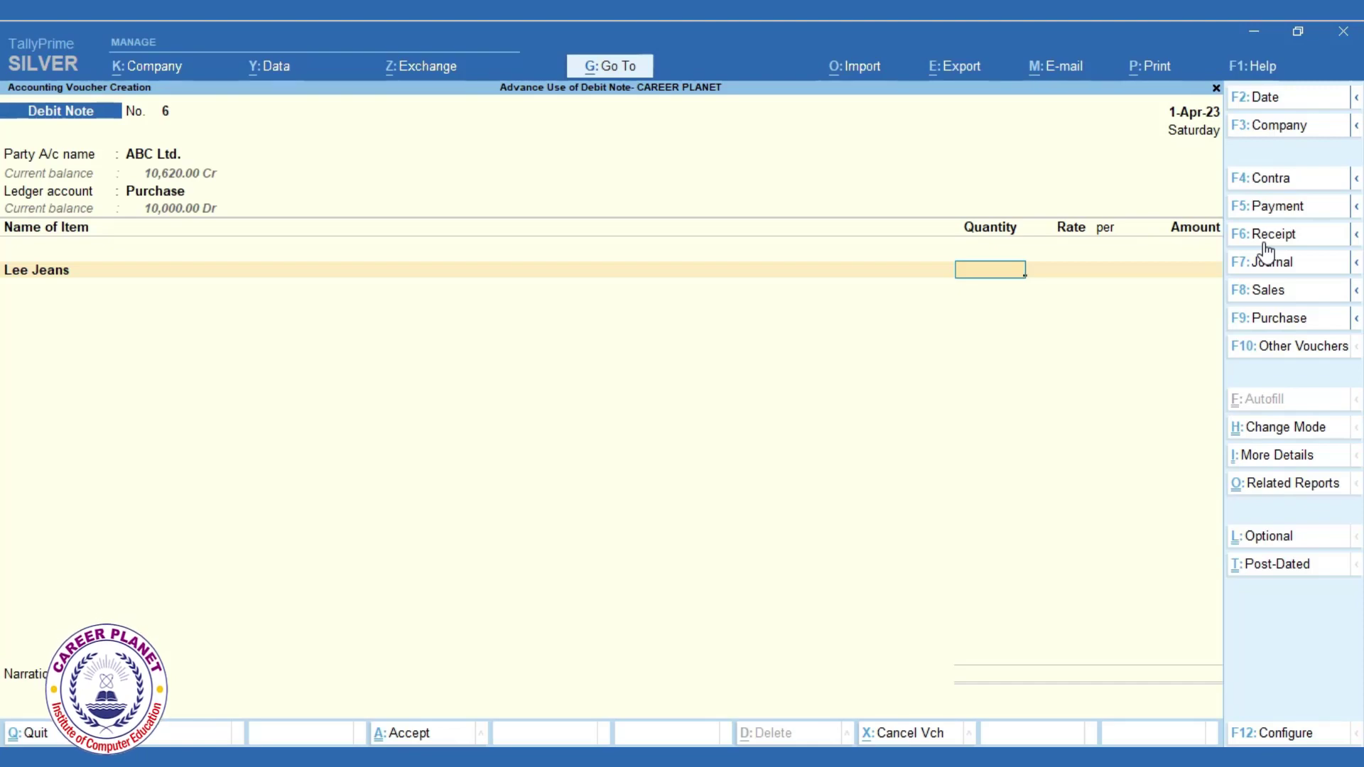
pyautogui.press('Return')
pyautogui.write('1000')
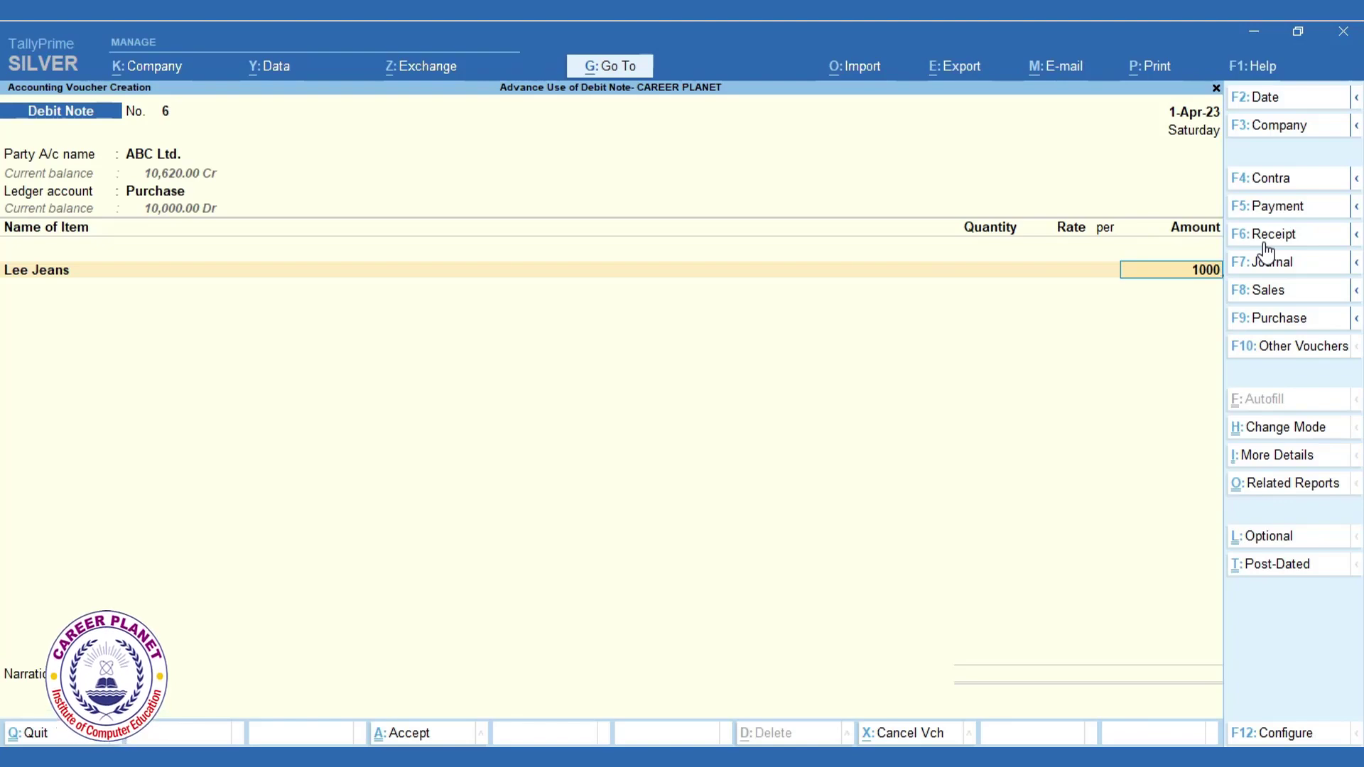
pyautogui.press('Return')
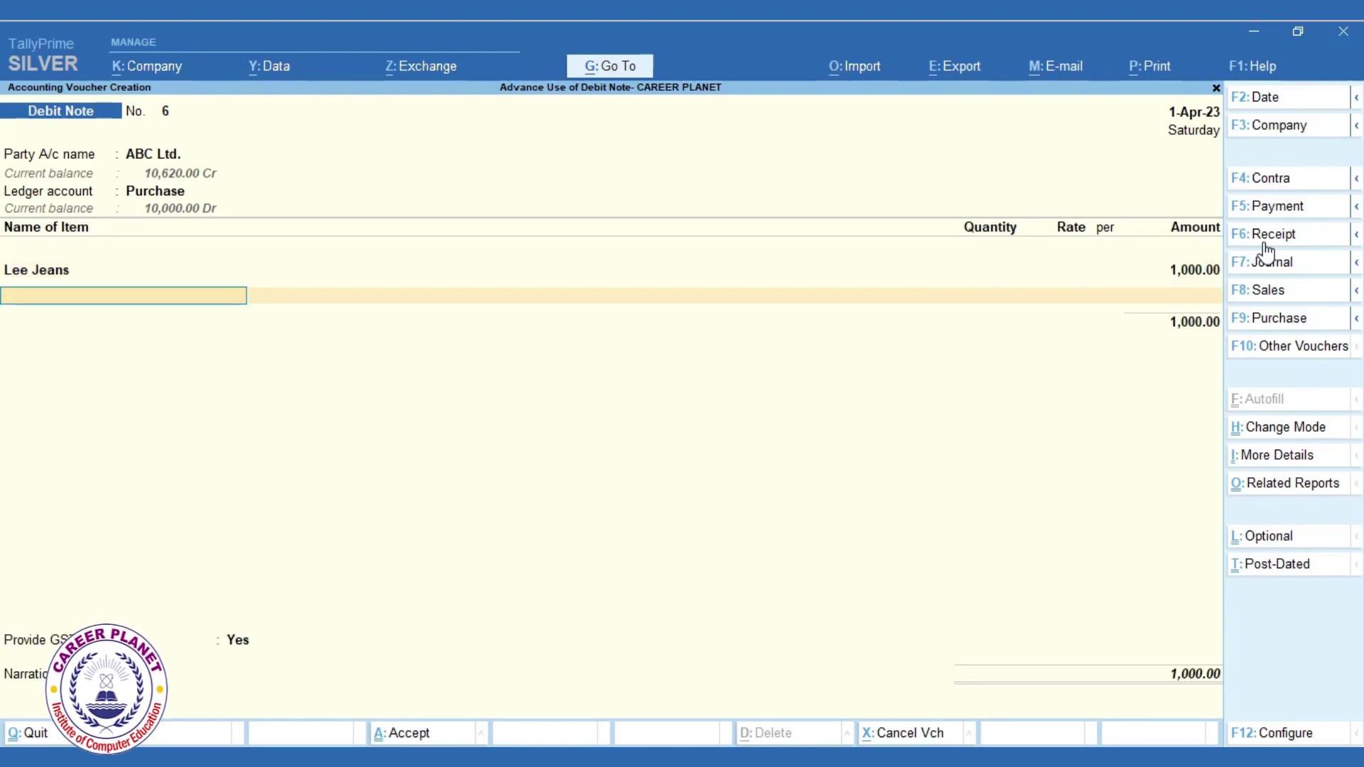
# Step: Add the CGST and SGST ledgers below the Lee Jeans item with their calculated amounts
pyautogui.press('Return')
pyautogui.write('C')
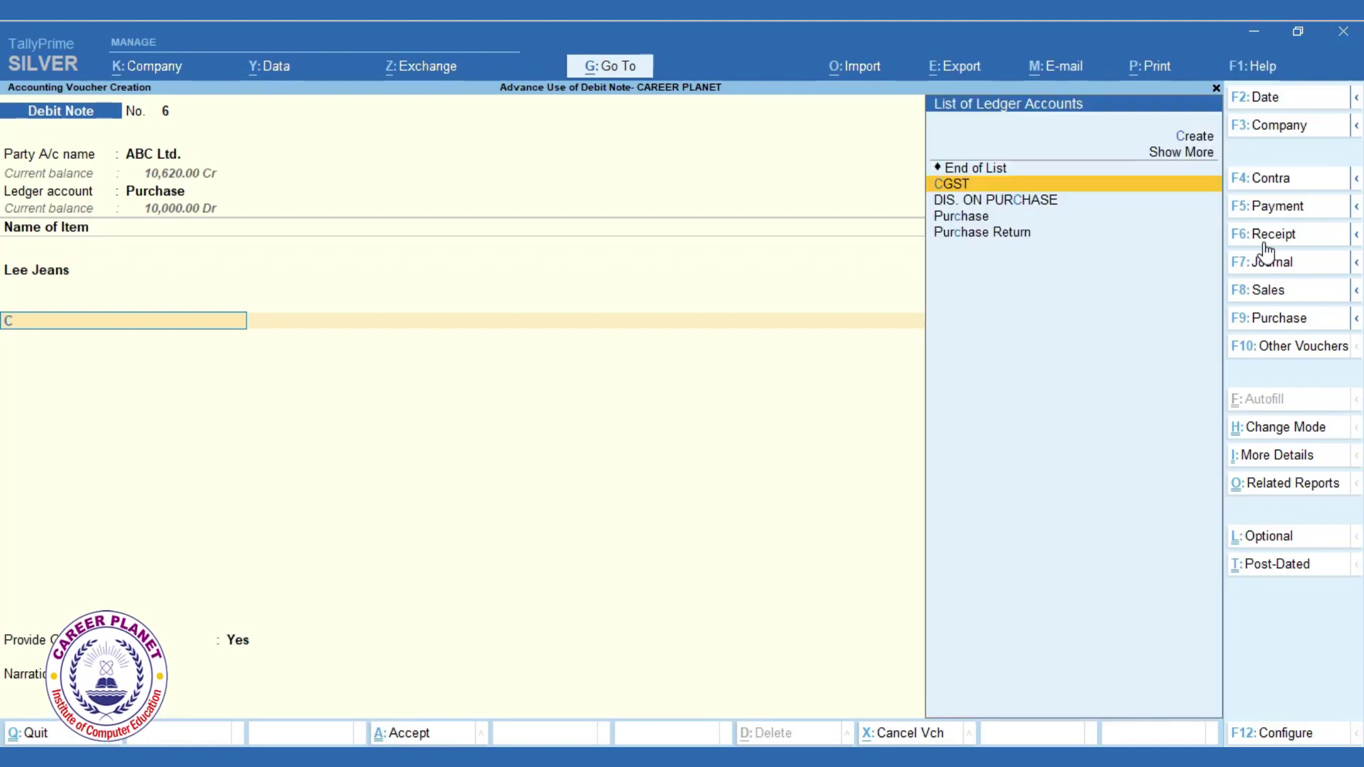
pyautogui.press('Return')
pyautogui.press('Return')
pyautogui.write('S')
pyautogui.press('Return')
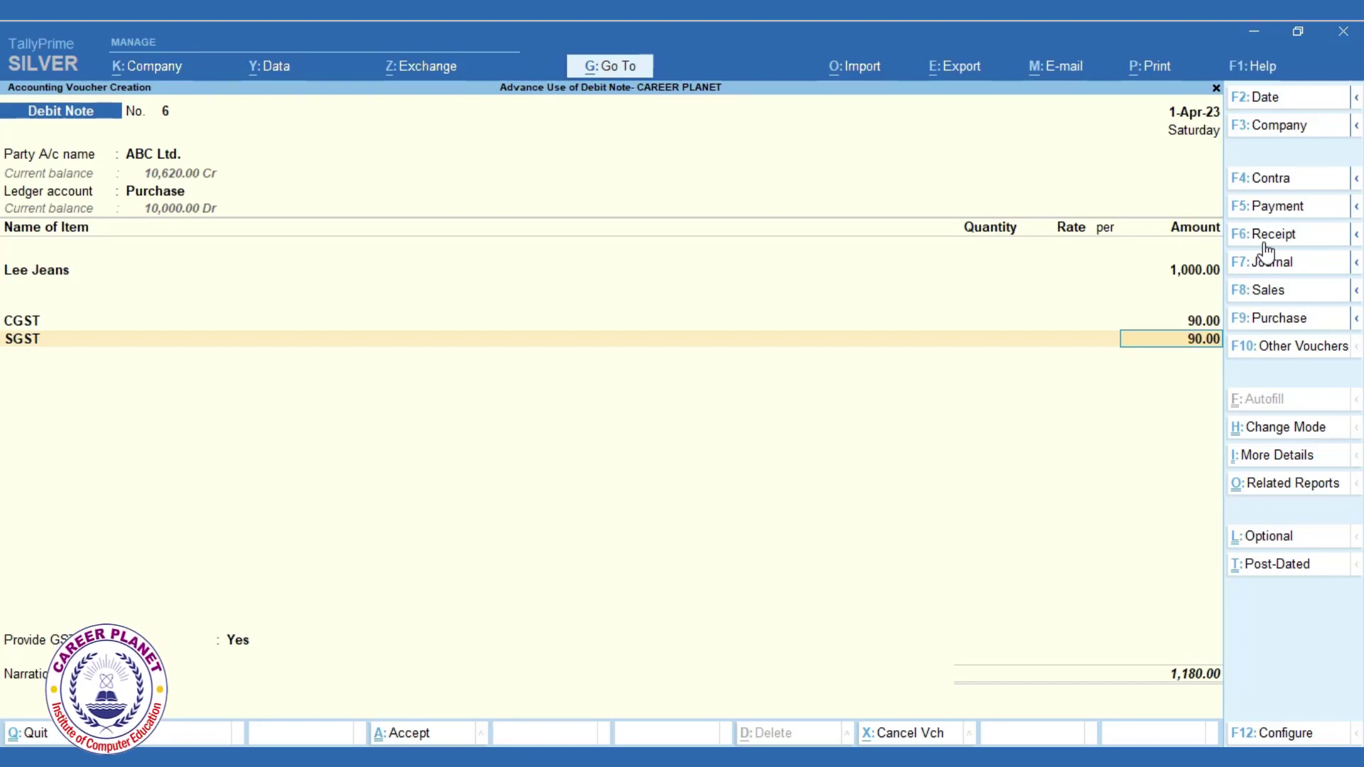
pyautogui.press('Return')
# Step: Provide the GST details with reason 02-Post Sale Discount, supplier's note number CN-02 and date 1-4
pyautogui.press('Return')
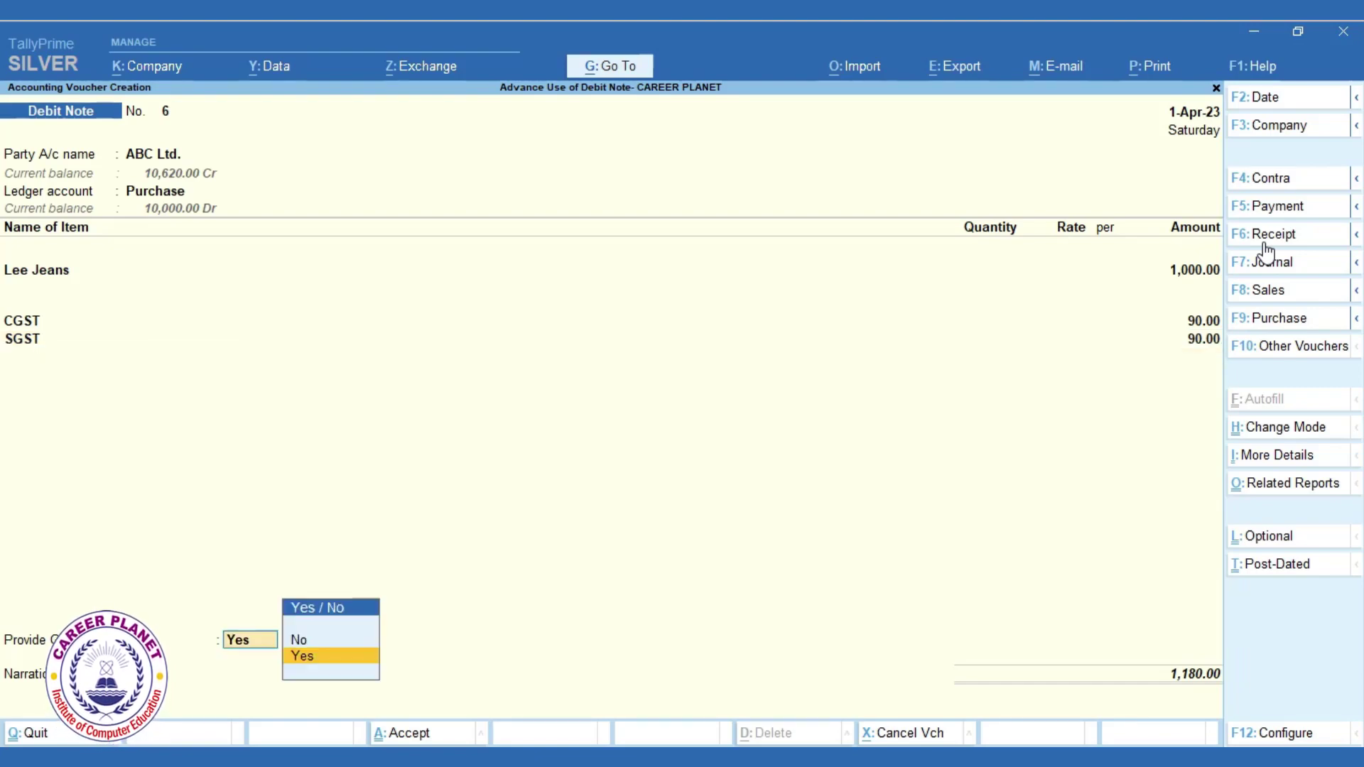
pyautogui.press('Return')
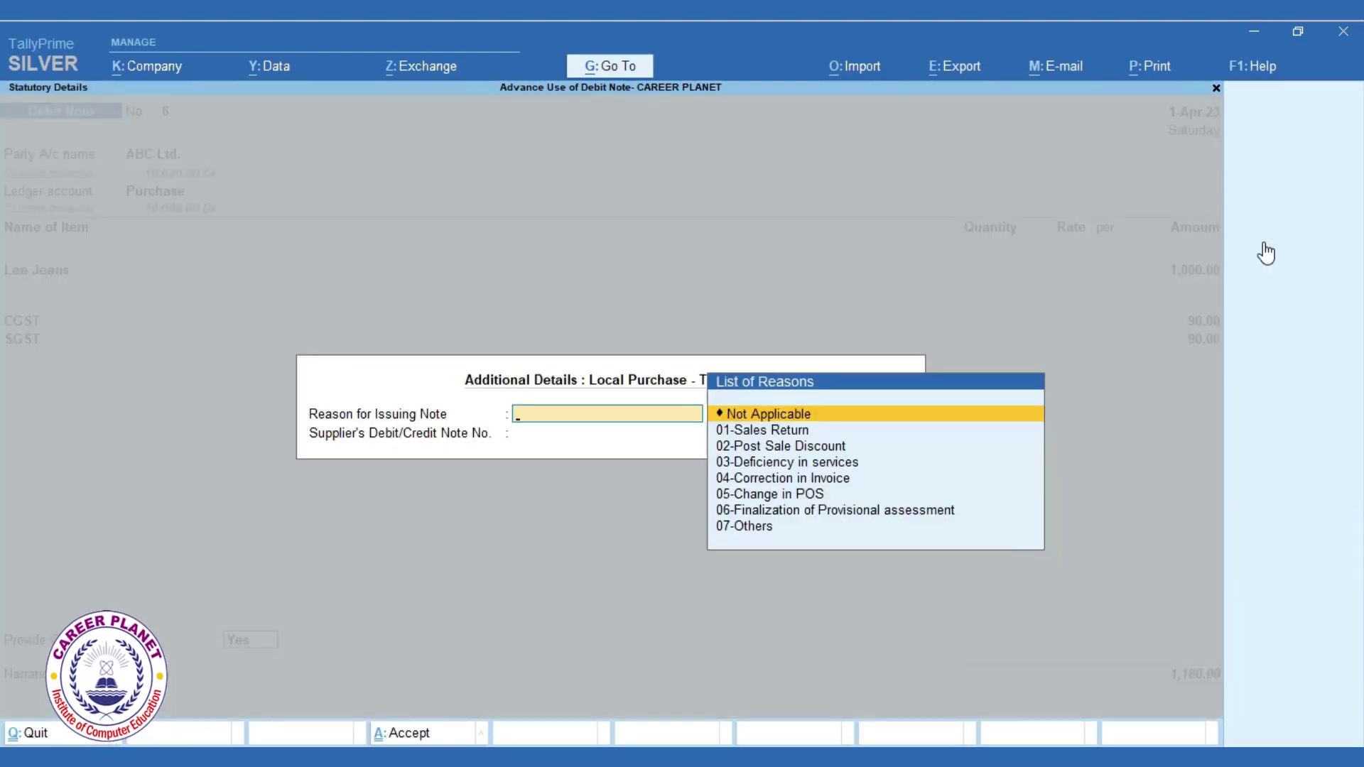
pyautogui.press('Down')
pyautogui.press('Down')
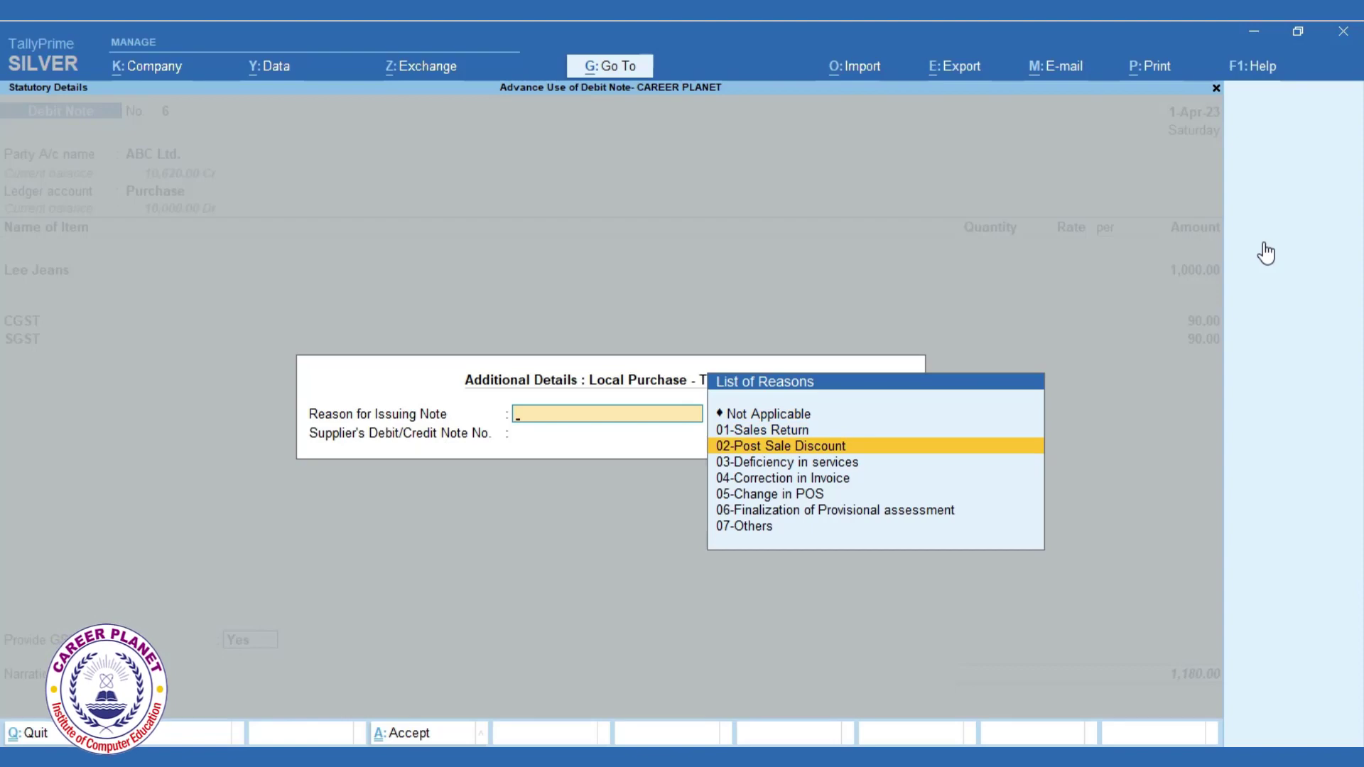
pyautogui.press('Return')
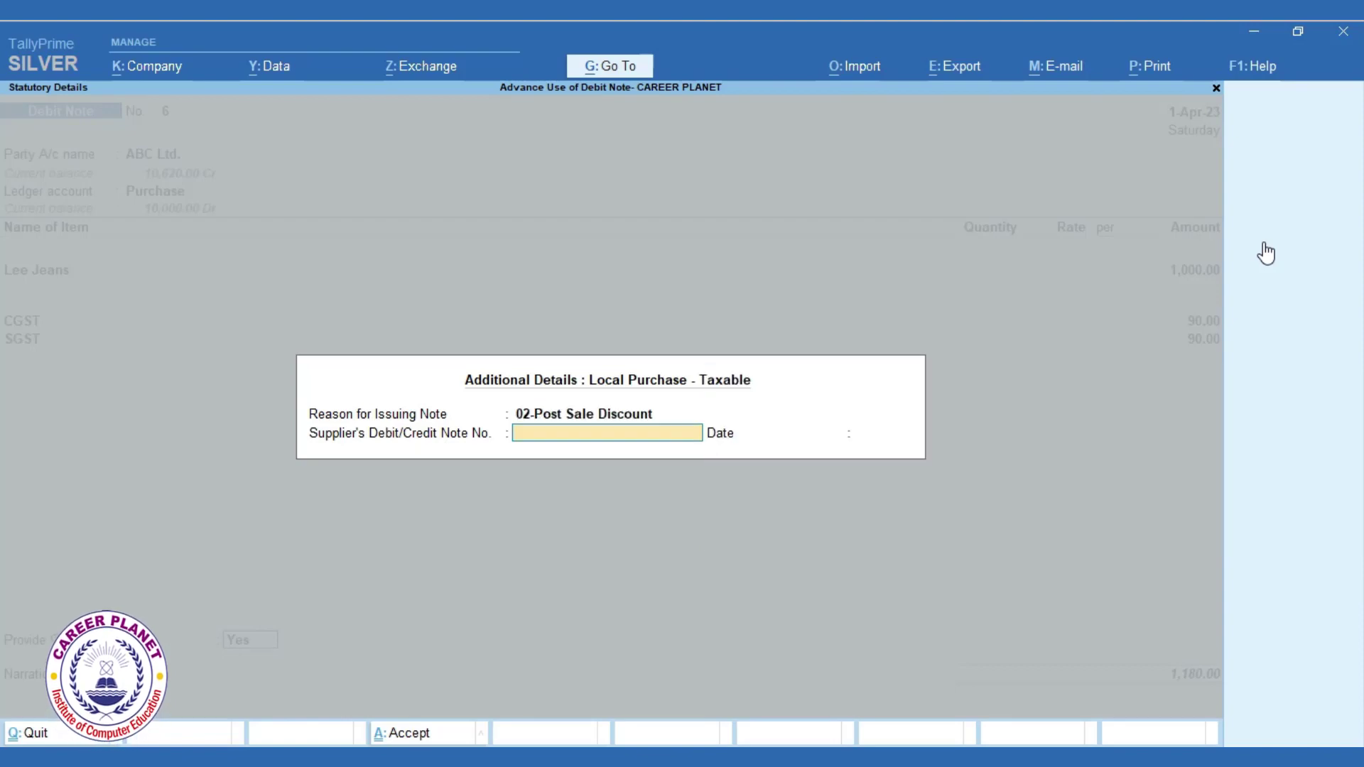
pyautogui.write('CN')
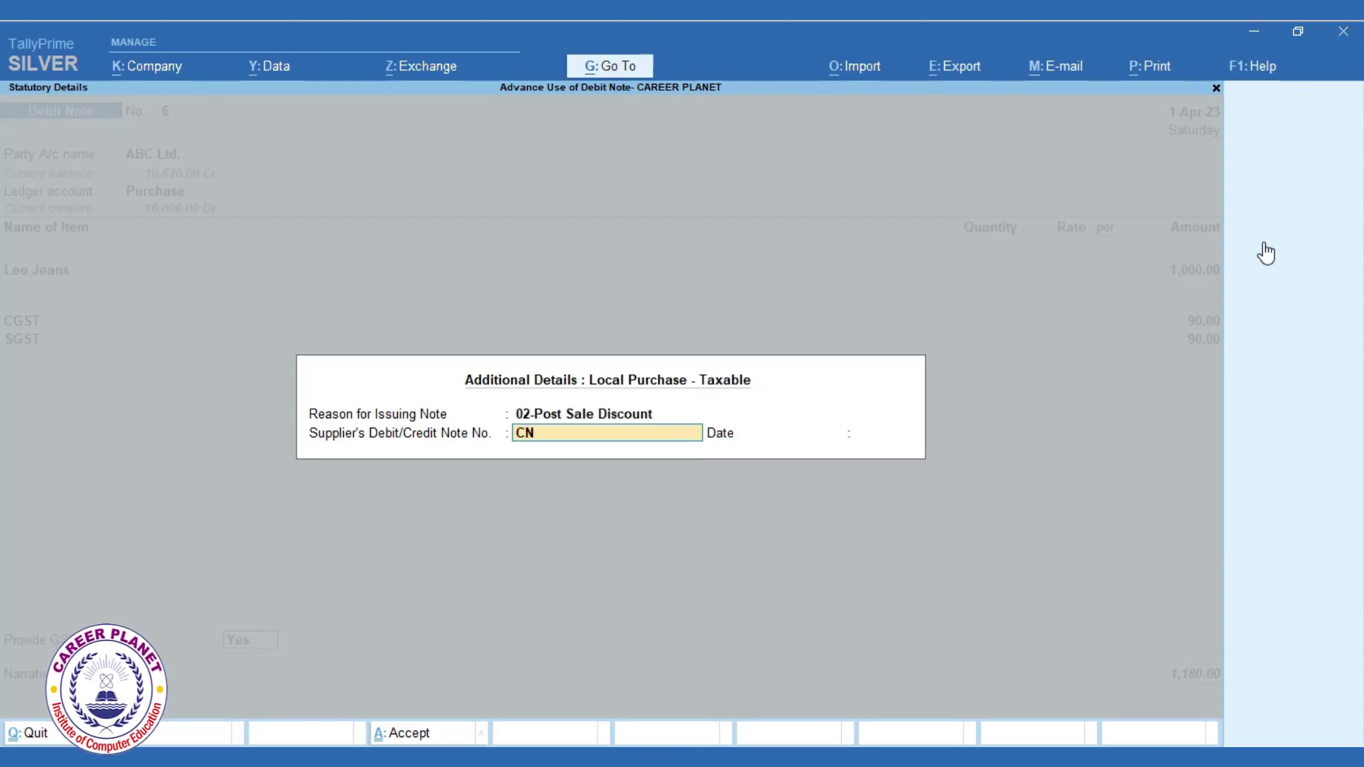
pyautogui.write('-02')
pyautogui.press('Return')
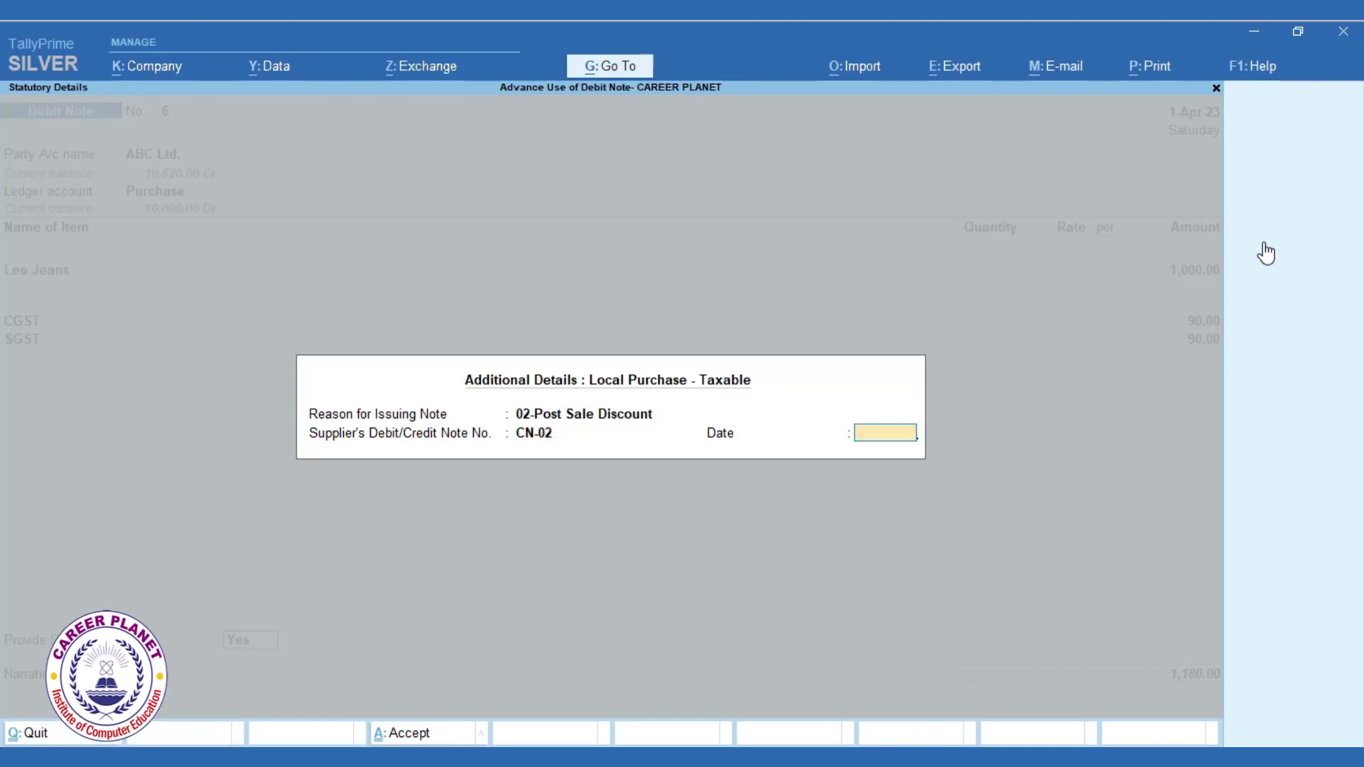
pyautogui.write('1-4')
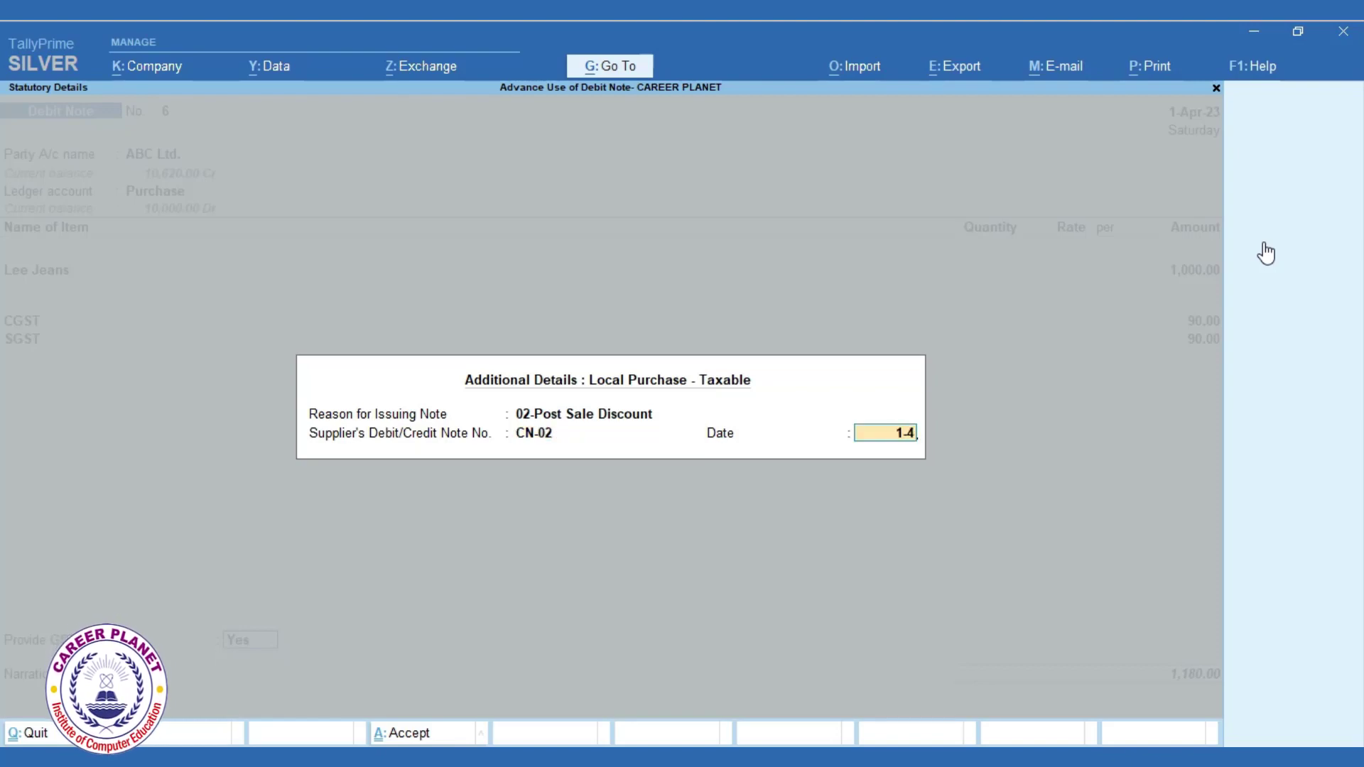
pyautogui.press('Return')
# Step: Leave the narration blank, save the debit note and return to the Gateway of Tally
pyautogui.press('Return')
pyautogui.press('Return')
pyautogui.press('Return')
pyautogui.press('Return')
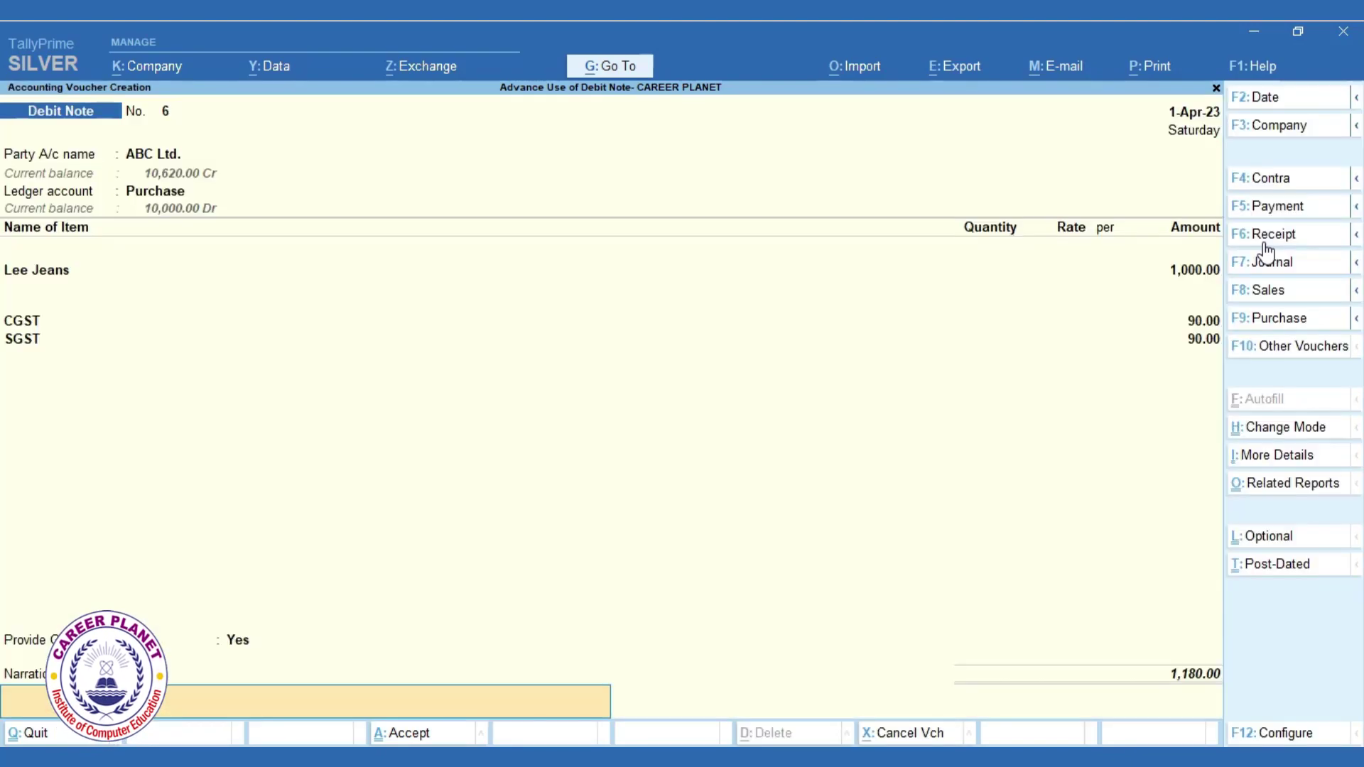
pyautogui.press('Return')
pyautogui.press('Escape')
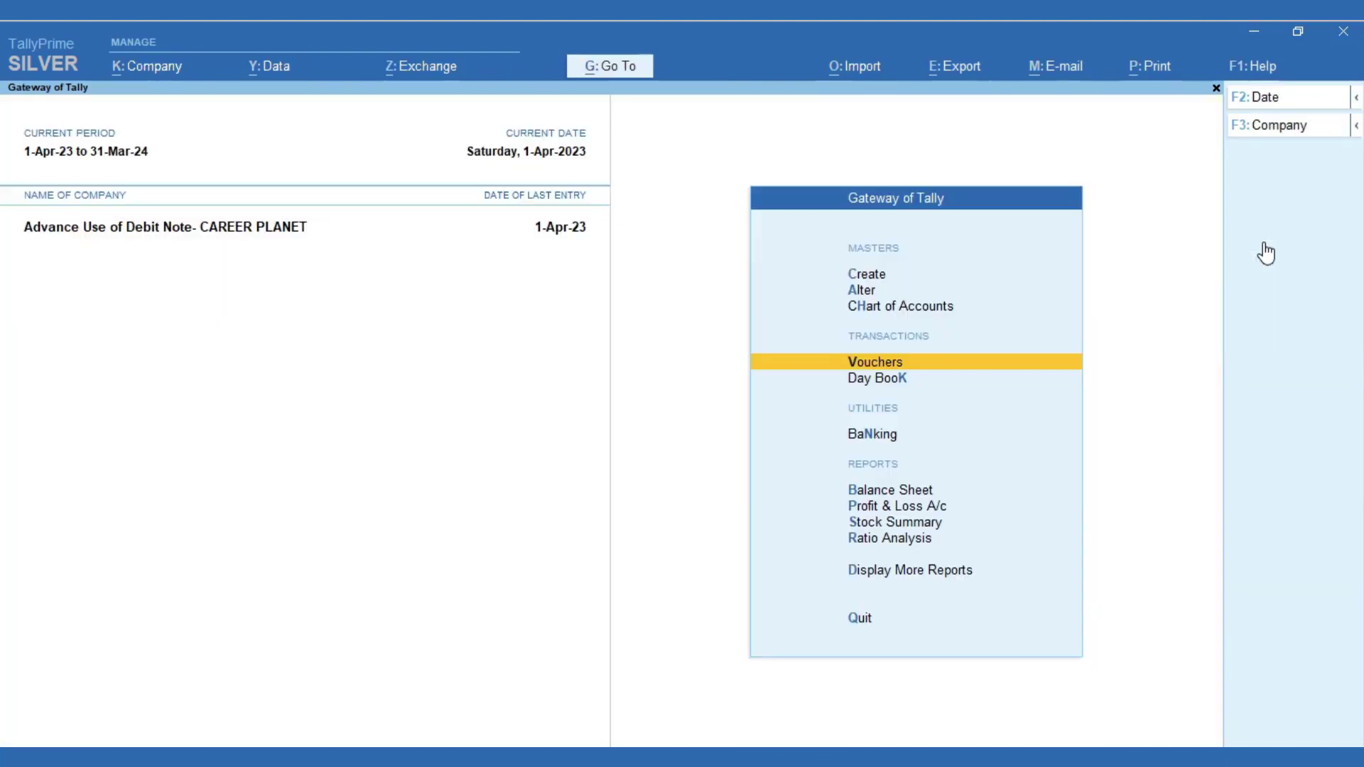
# Step: Find the GST reports and open the GSTR-2A Reconciliation report again
pyautogui.press('d')
pyautogui.press('g')
pyautogui.press('Down')
pyautogui.press('Down')
pyautogui.press('Down')
pyautogui.press('Down')
pyautogui.press('Down')
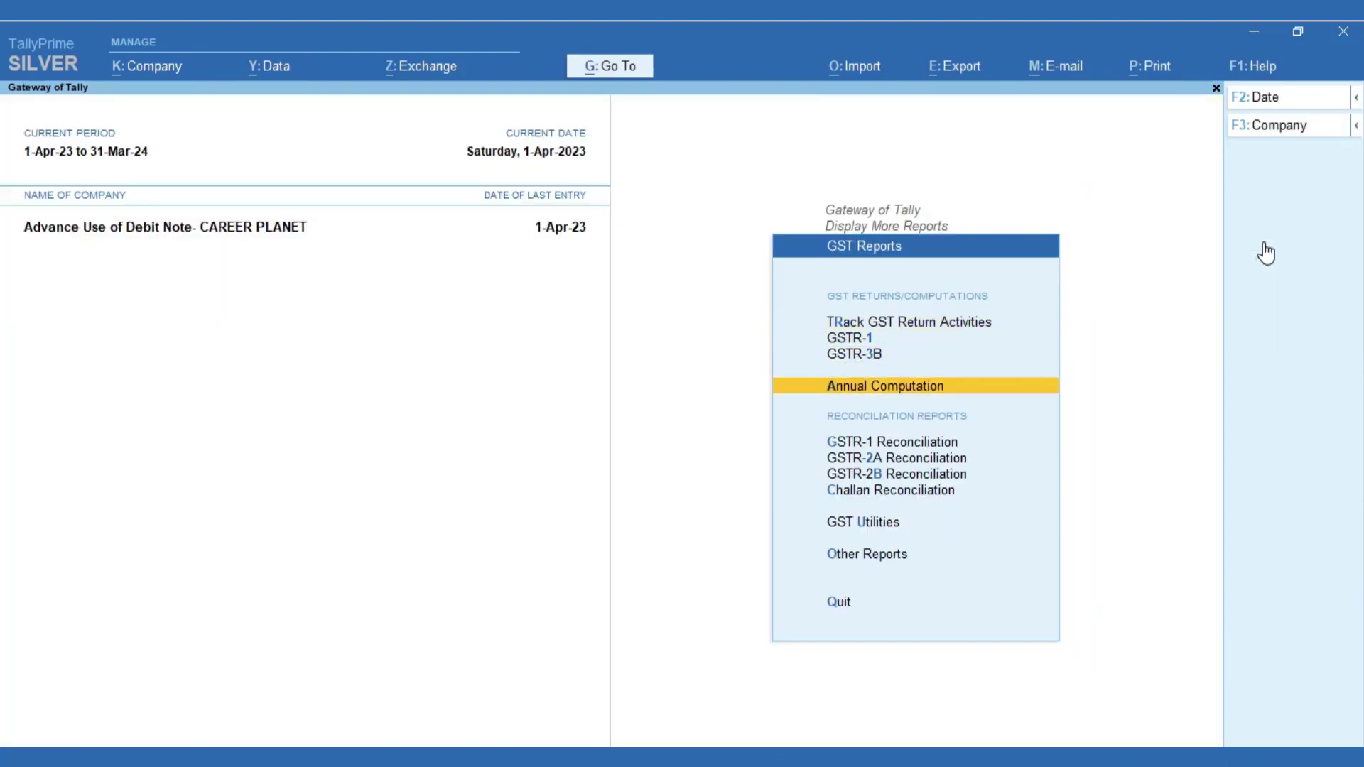
pyautogui.press('Return')
# Step: Drill down from Credit/Debit Notes to the voucher register and examine the numbers and taxable amounts of the ABC Ltd. debit notes
pyautogui.press('Down')
pyautogui.press('Down')
pyautogui.press('Down')
pyautogui.press('Down')
pyautogui.press('Down')
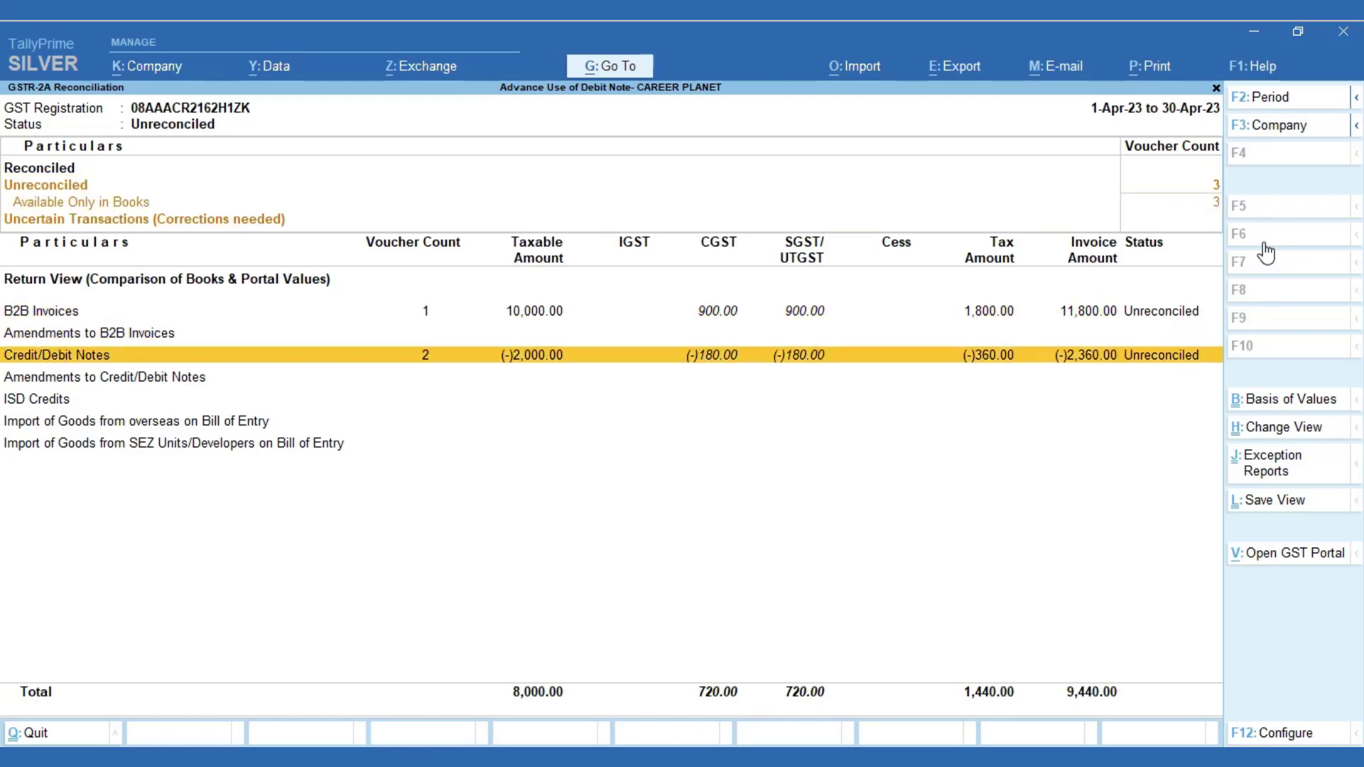
pyautogui.press('Return')
pyautogui.press('Return')
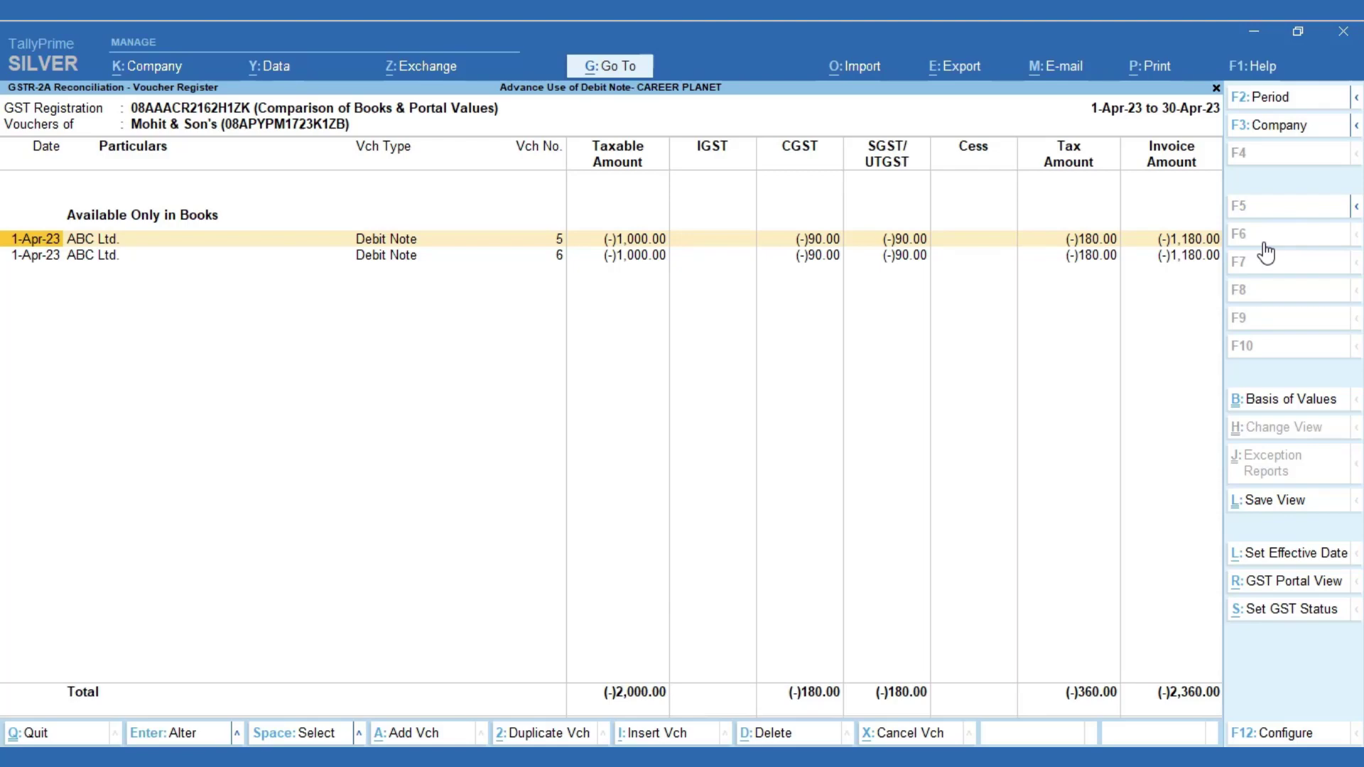
pyautogui.press('Right')
pyautogui.press('Right')
pyautogui.press('Right')
pyautogui.press('Right')
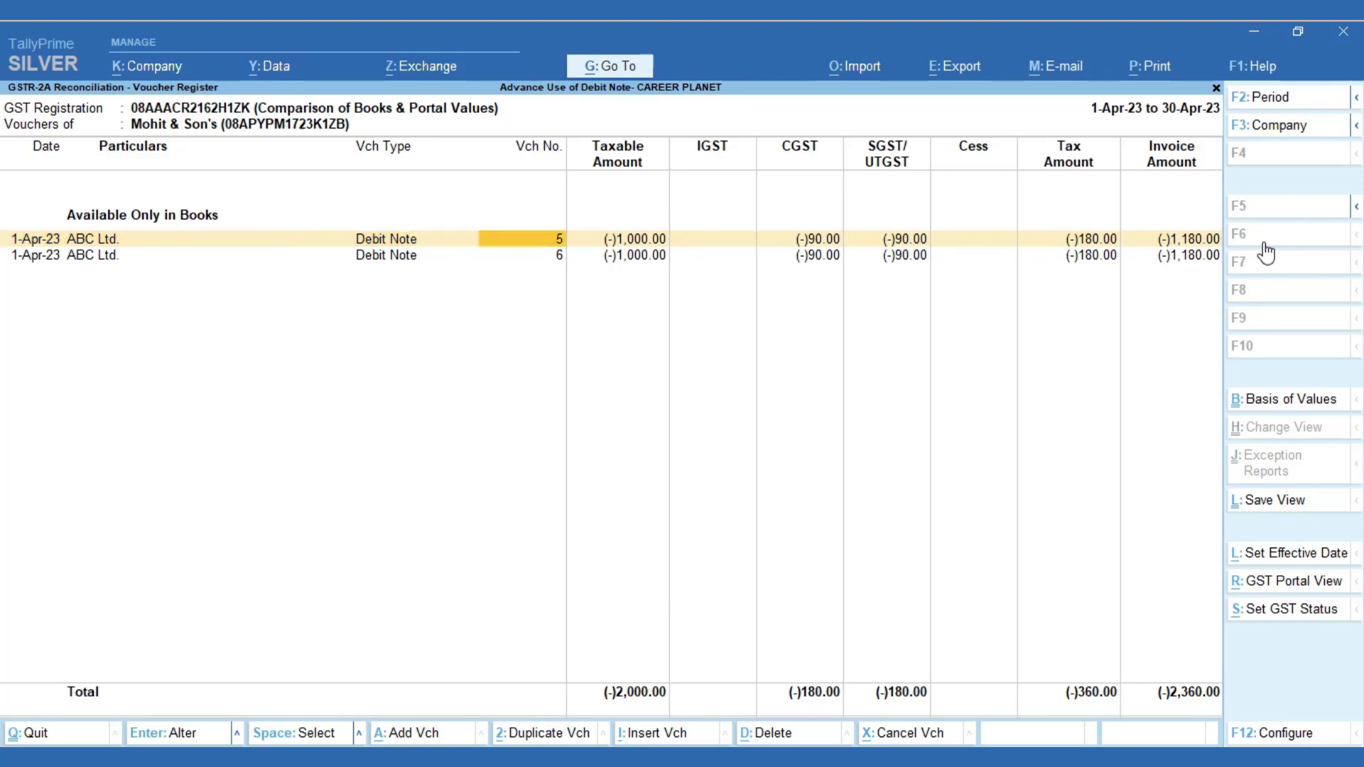
pyautogui.press('Down')
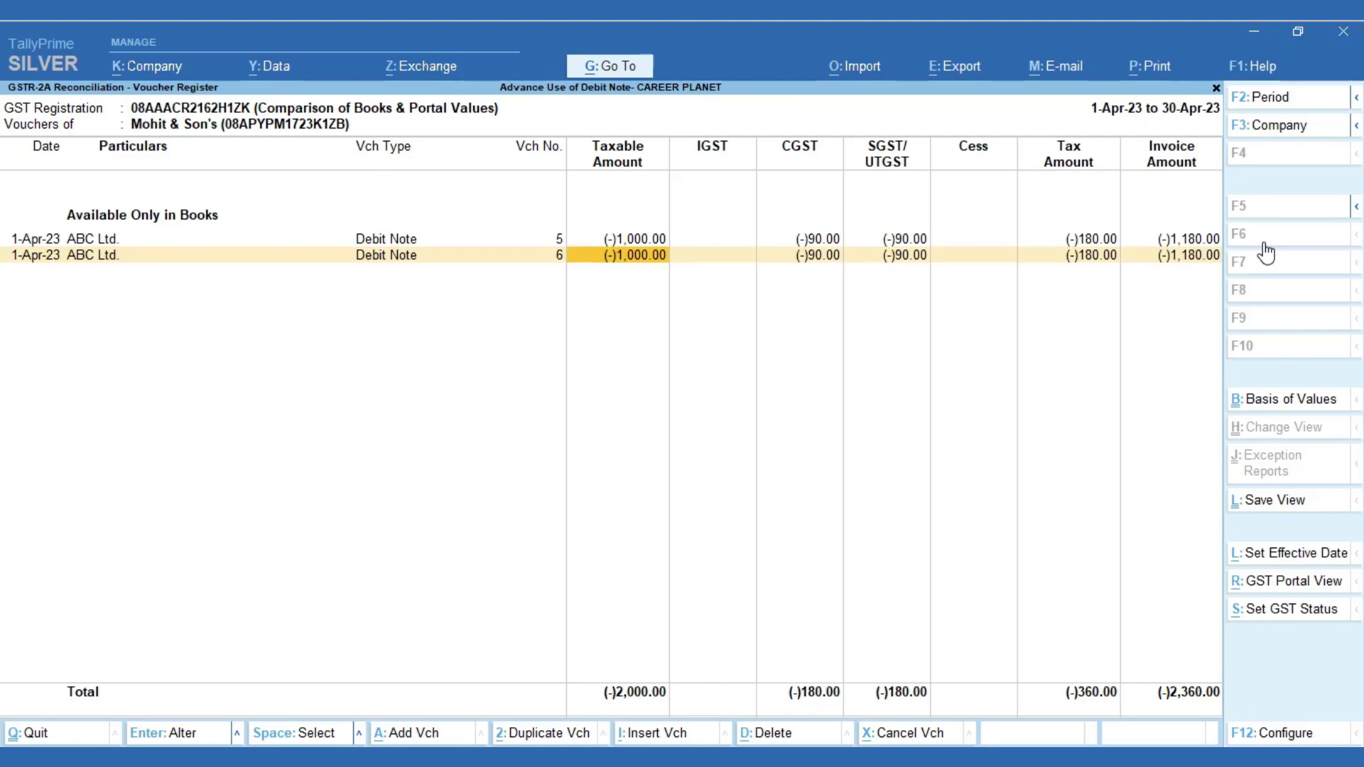
# Step: Leave the GST reports and open the Stock Summary
pyautogui.press('Escape')
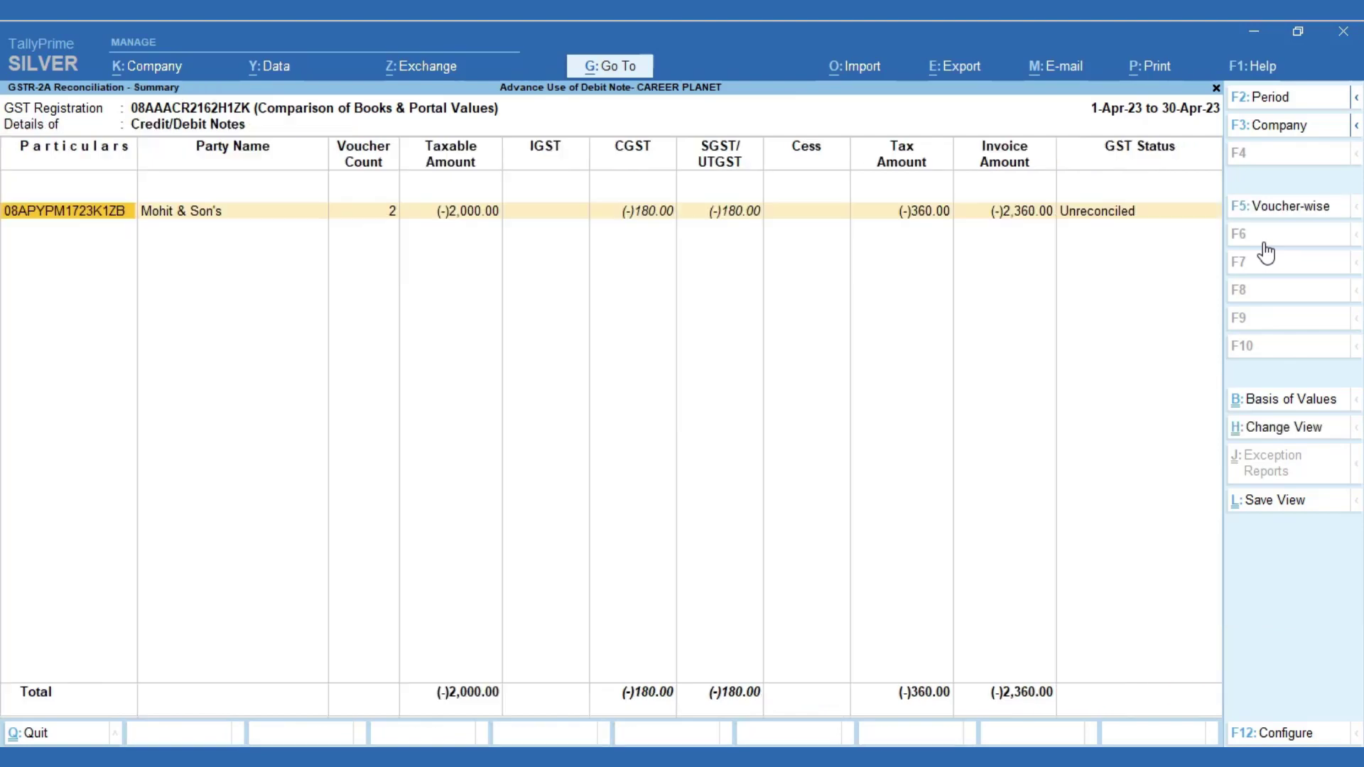
pyautogui.press('Escape')
pyautogui.press('Escape')
pyautogui.press('Escape')
pyautogui.press('Escape')
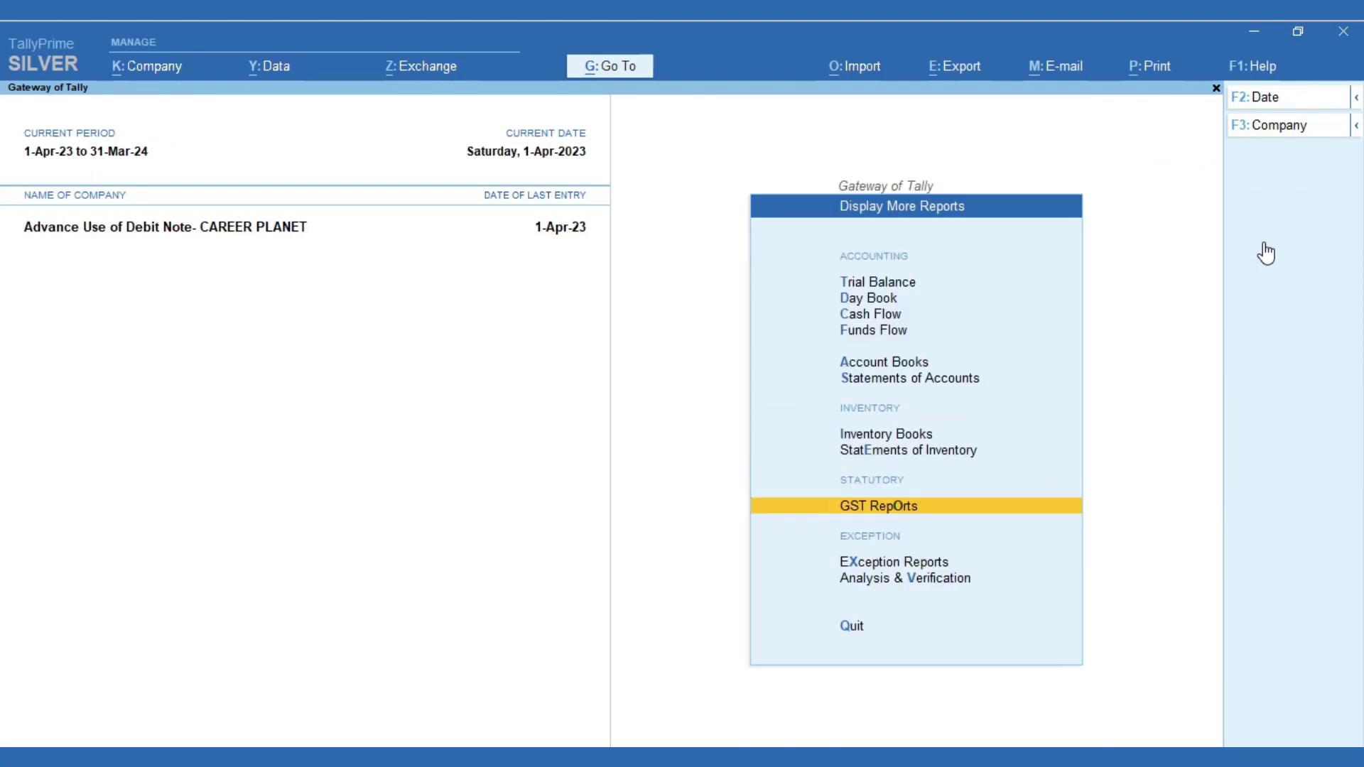
pyautogui.press('Up')
pyautogui.press('Up')
pyautogui.press('Return')
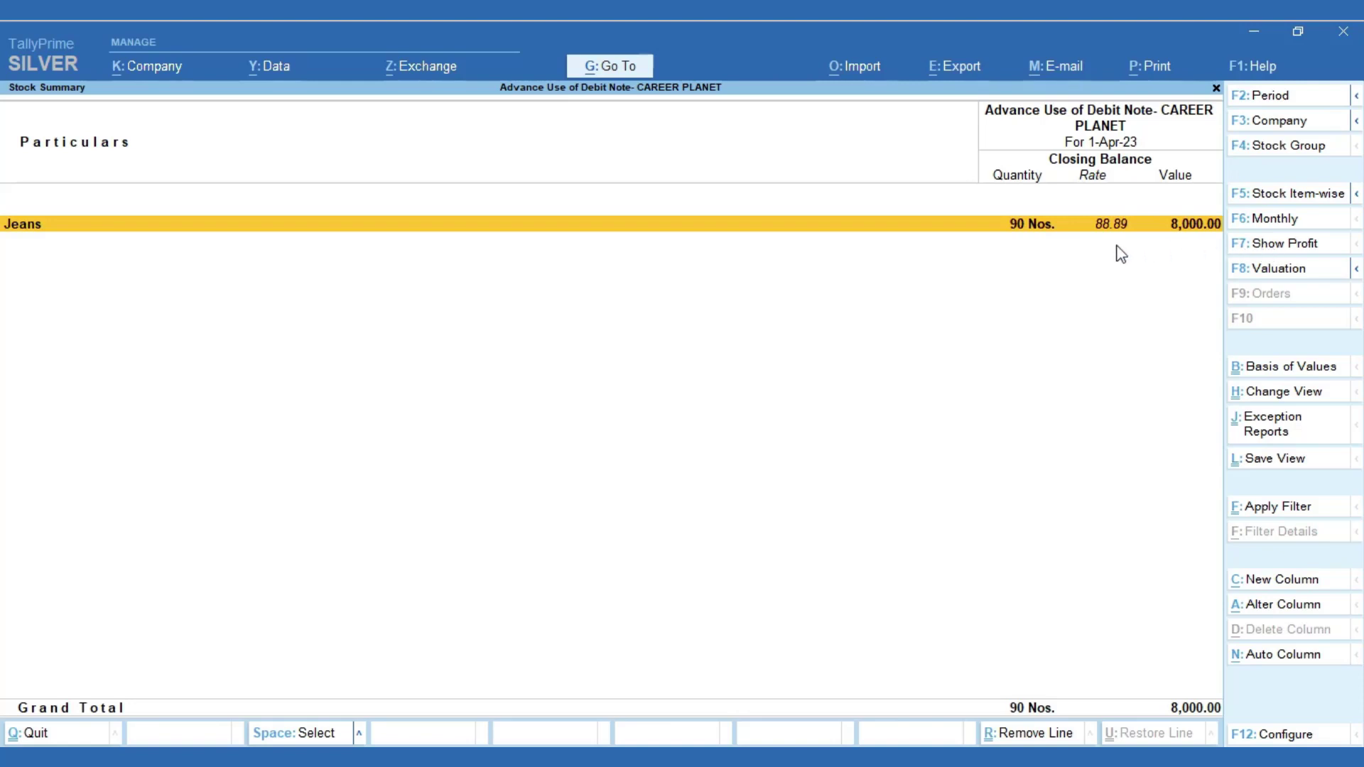
# Step: Drill down through Jeans to the April vouchers of Lee Jeans, examine each voucher's inward quantity and value, and return to the Gateway of Tally
pyautogui.press('Return')
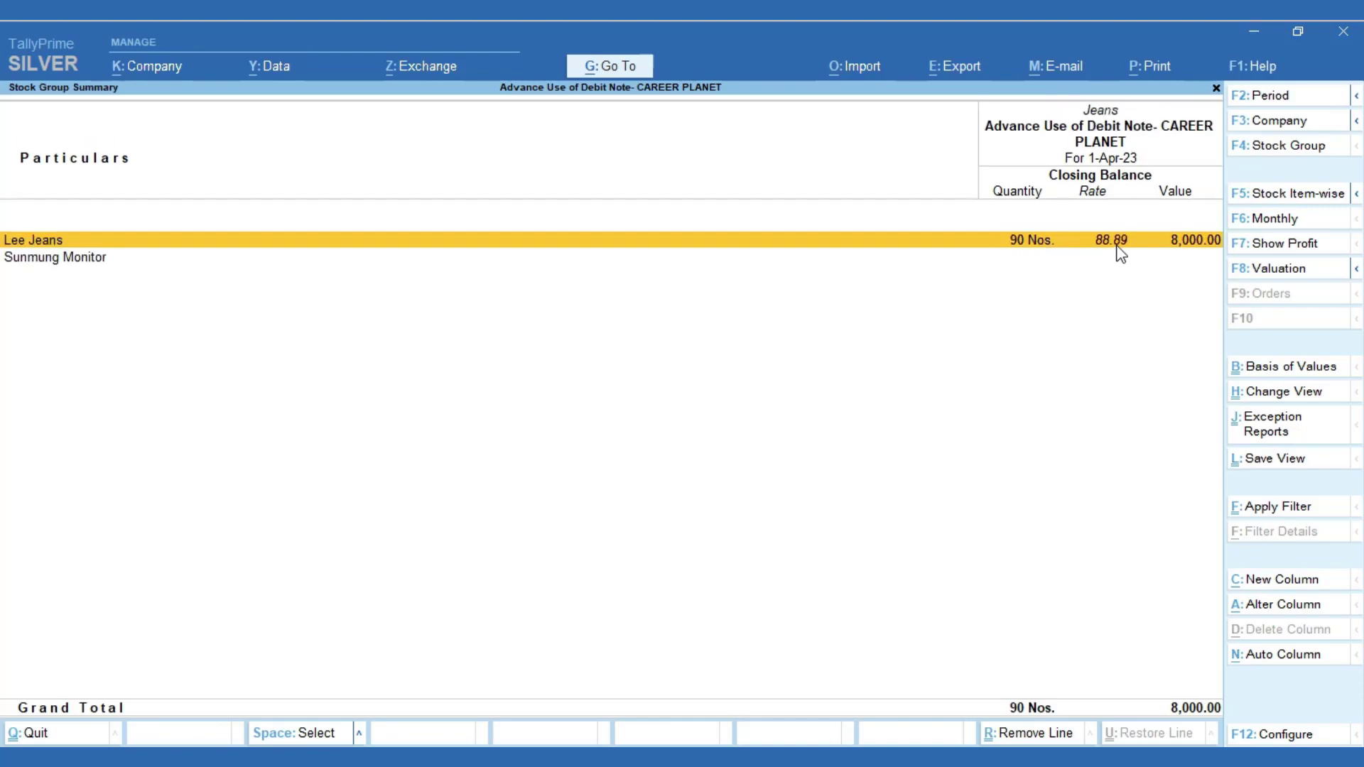
pyautogui.press('Return')
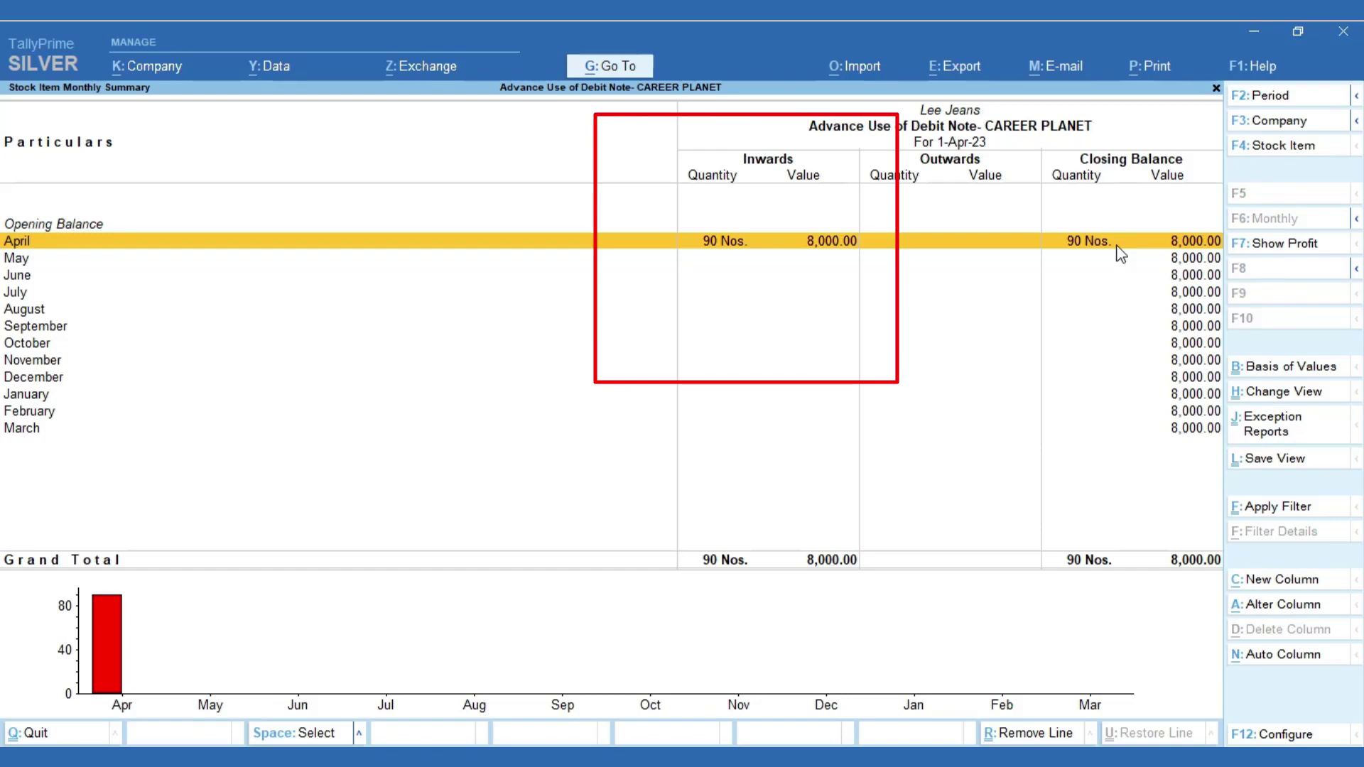
pyautogui.press('Return')
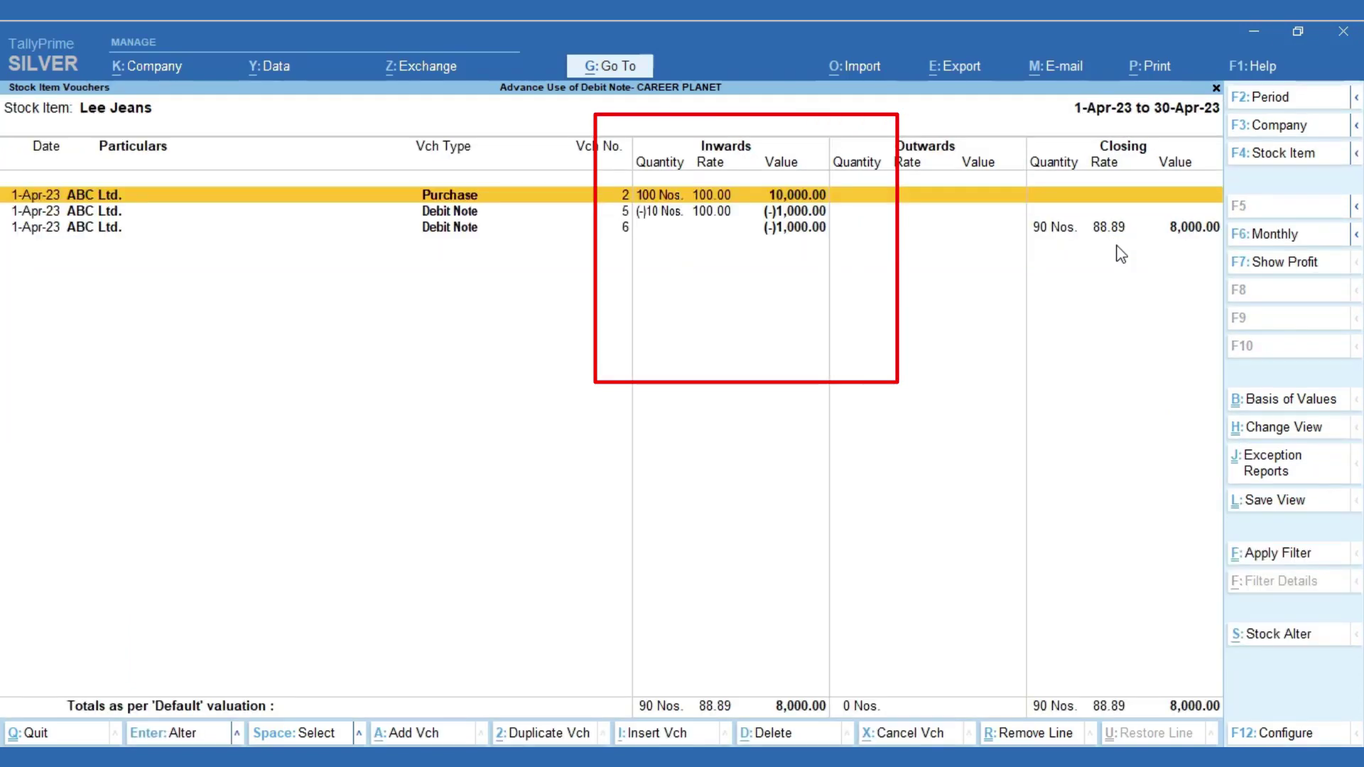
pyautogui.press('Down')
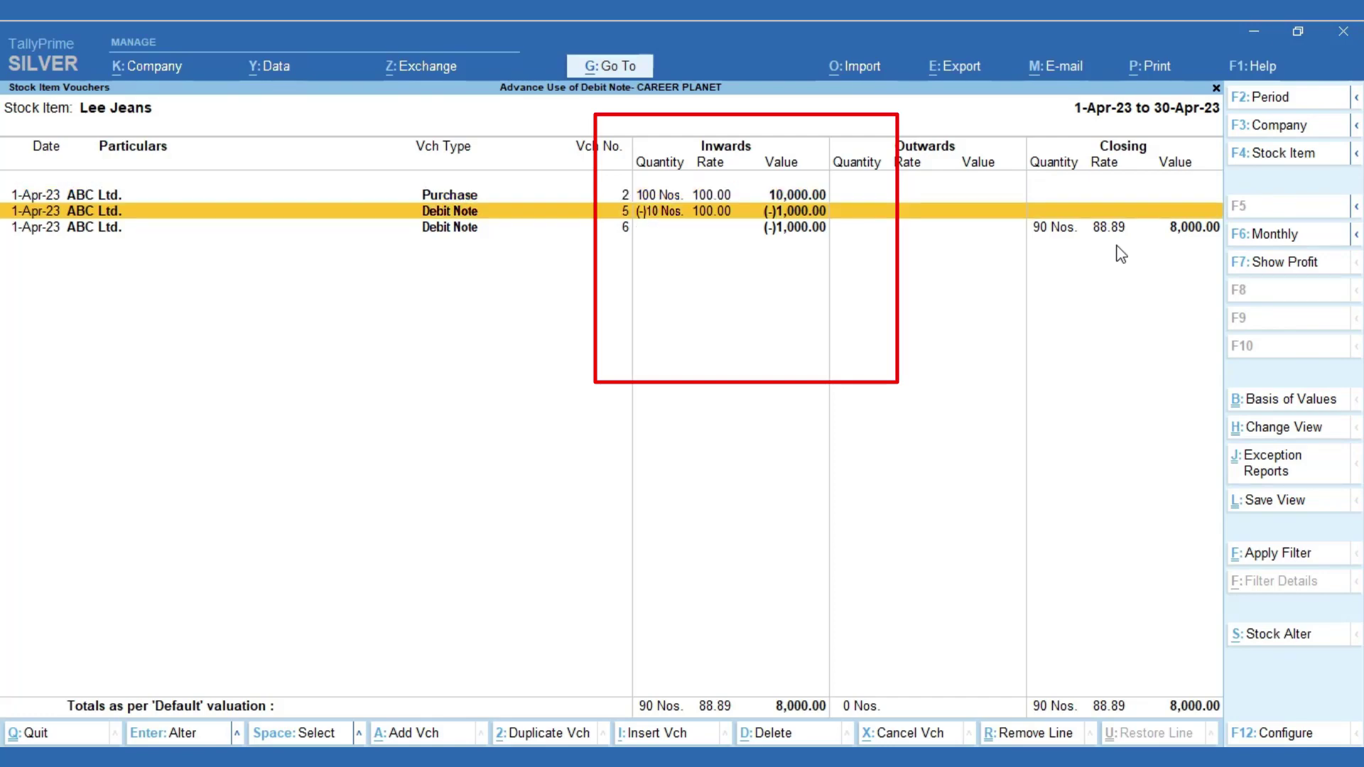
pyautogui.press('Down')
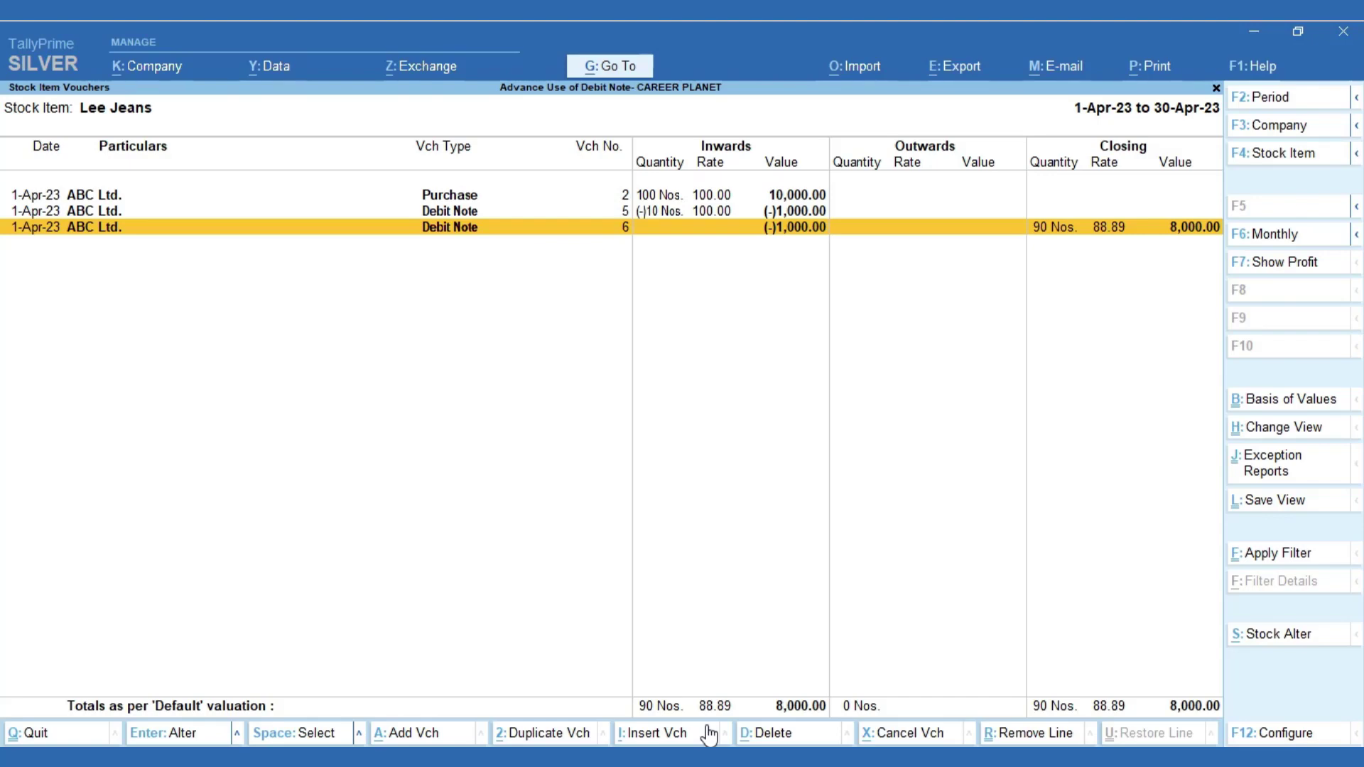
pyautogui.press('Escape')
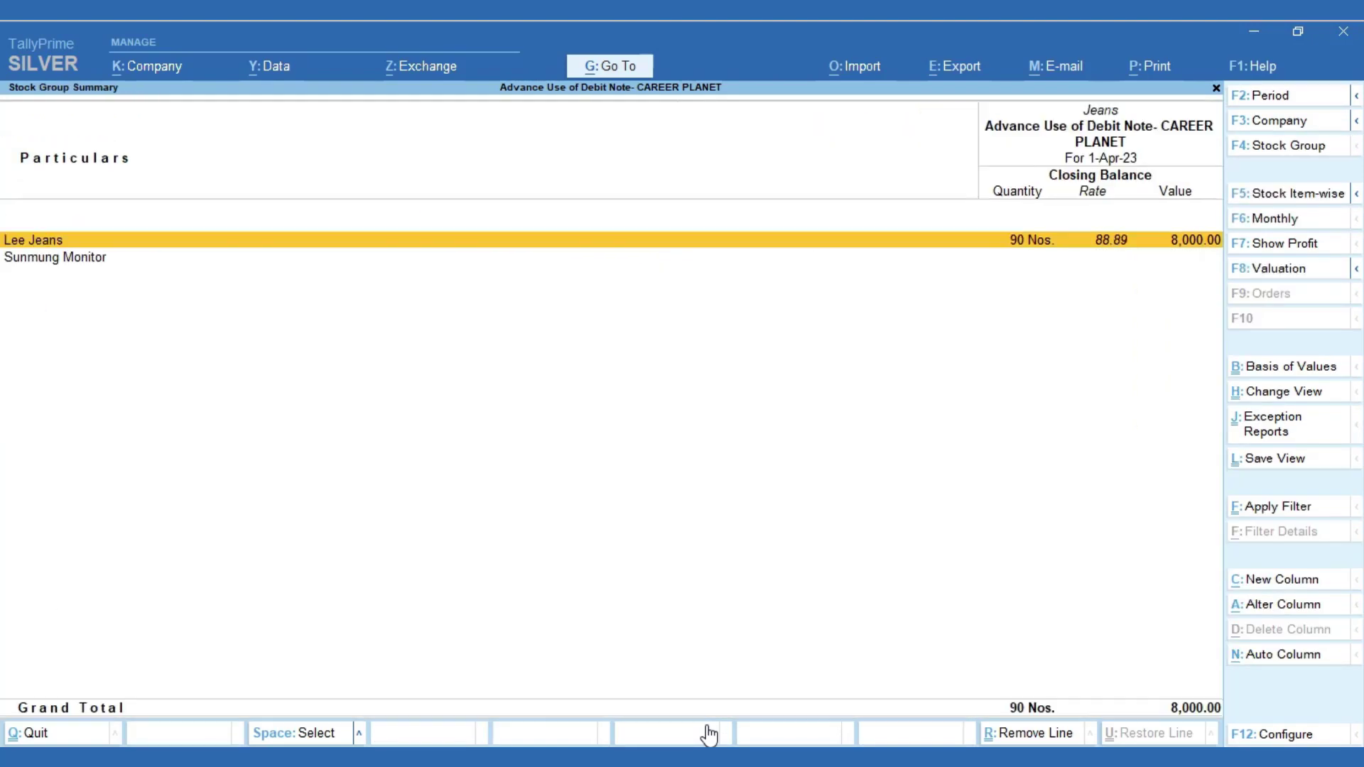
pyautogui.press('Escape')
pyautogui.press('Escape')
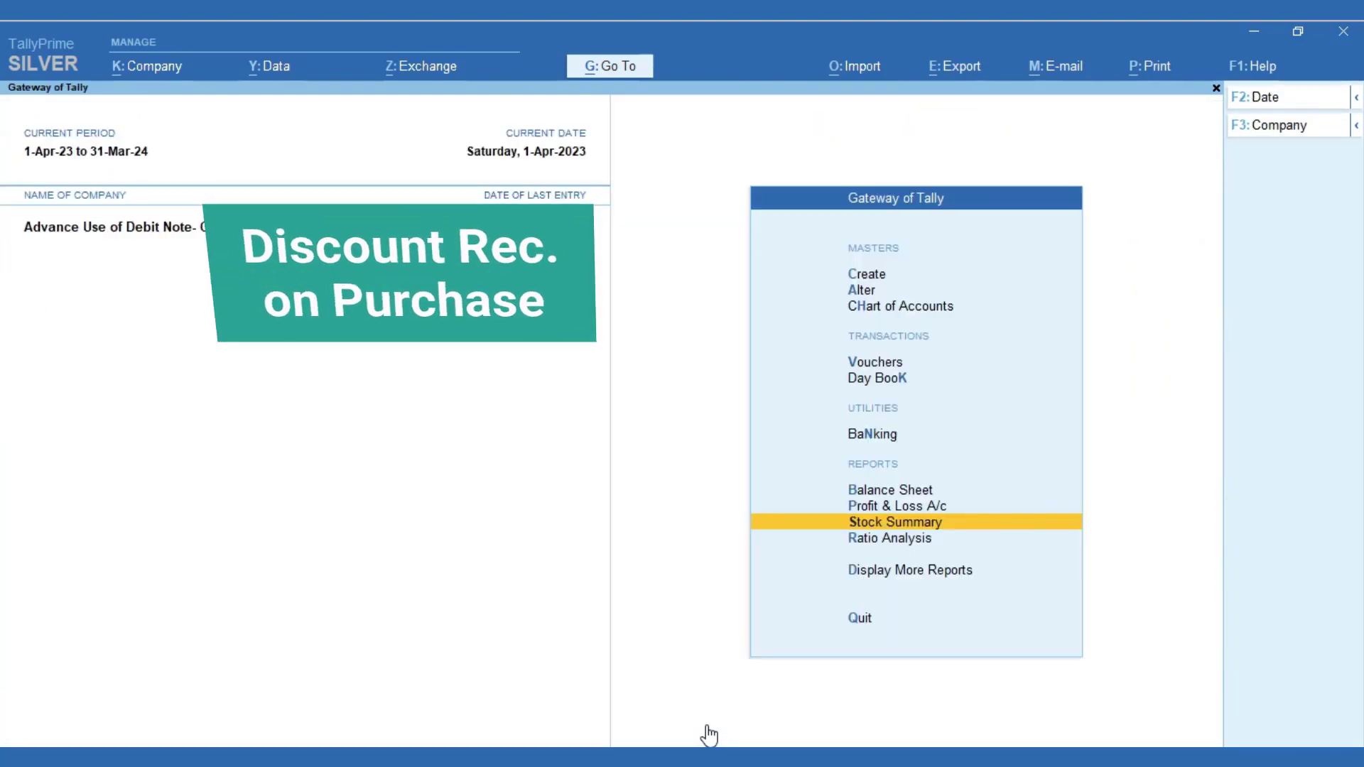
# Step: Open a new debit note voucher and change its mode to Accounting Invoice
pyautogui.press('Up')
pyautogui.press('Up')
pyautogui.press('Up')
pyautogui.press('Up')
pyautogui.press('Up')
pyautogui.press('Return')
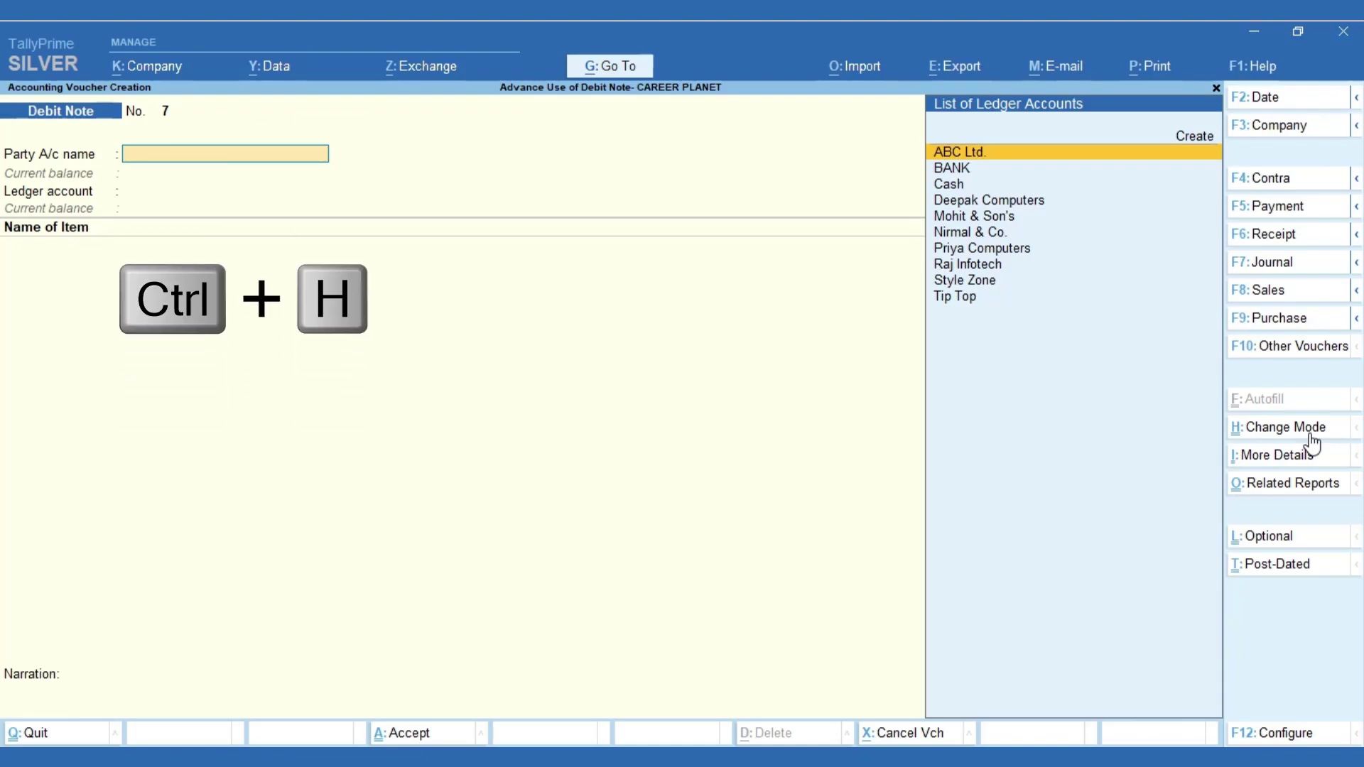
pyautogui.hotkey('ctrl', 'h')
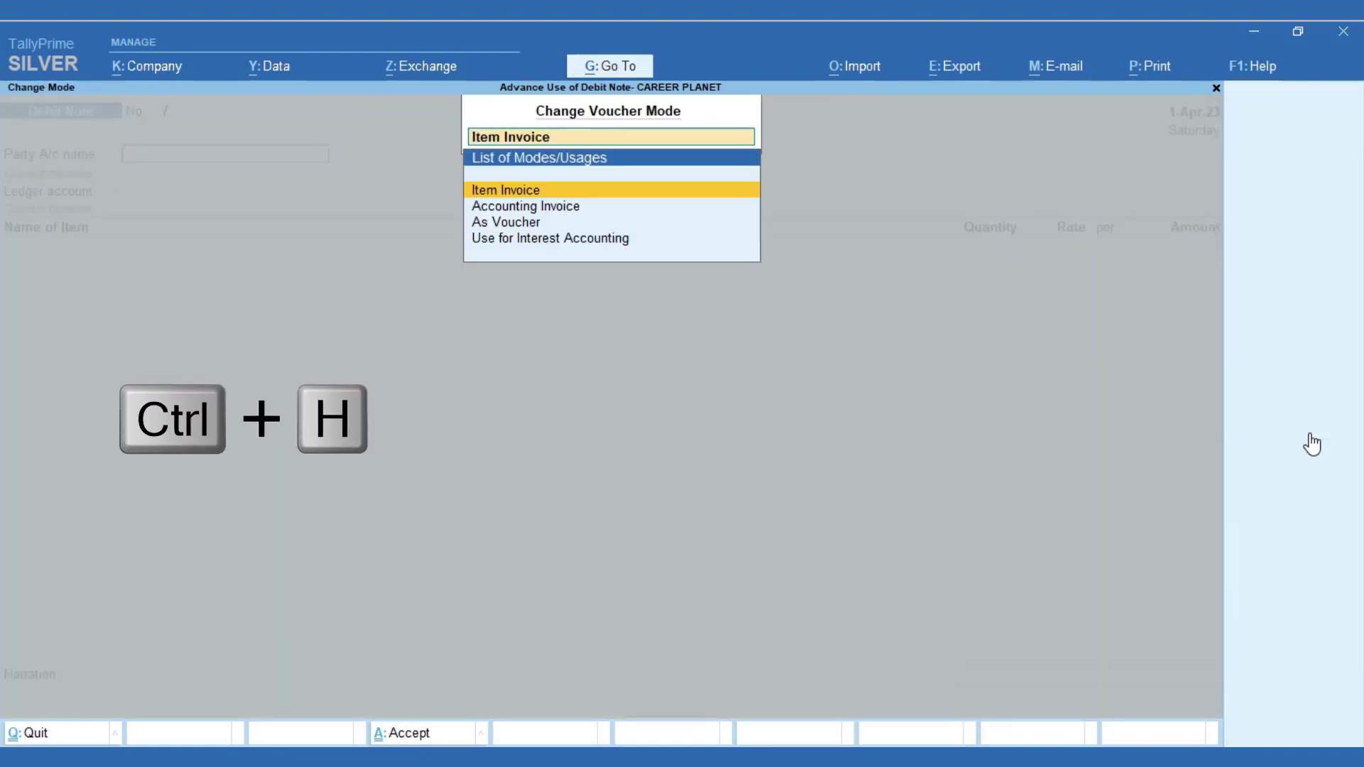
pyautogui.press('Down')
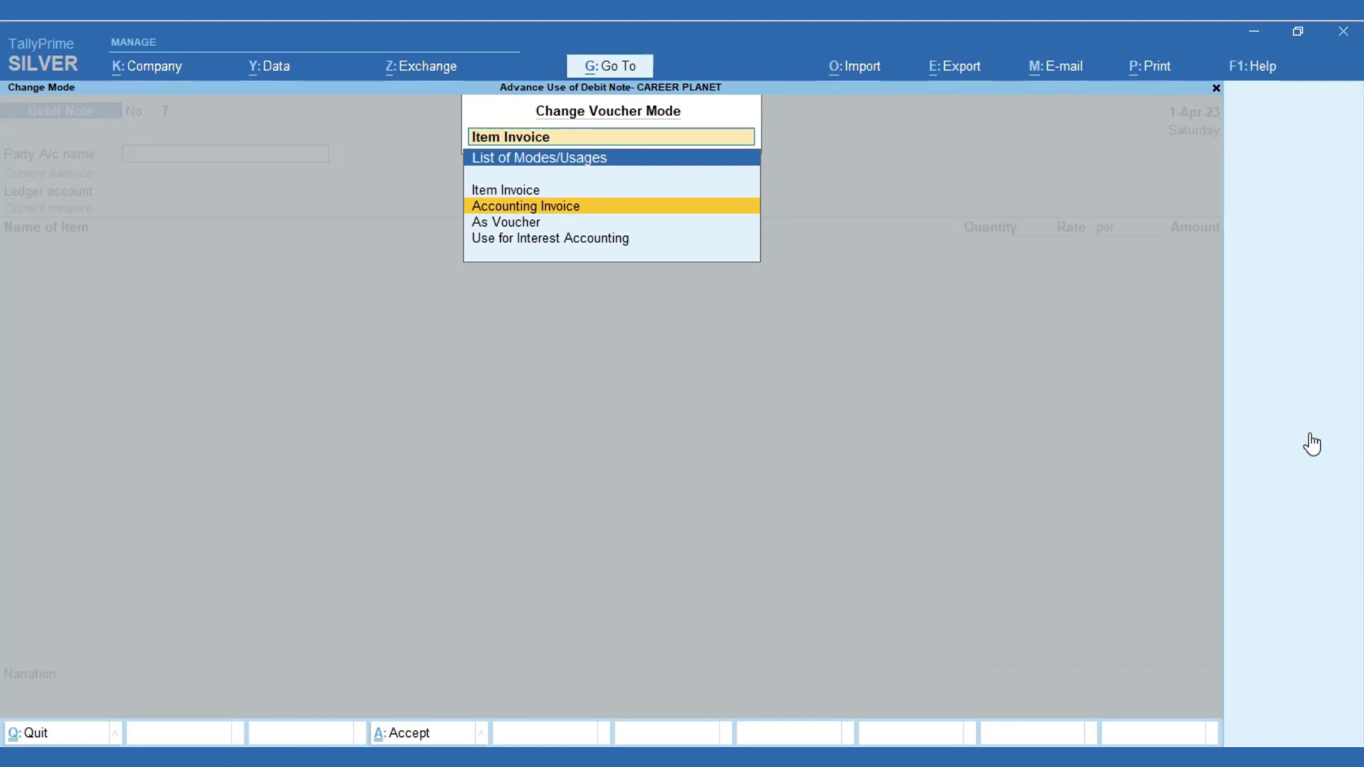
pyautogui.press('Return')
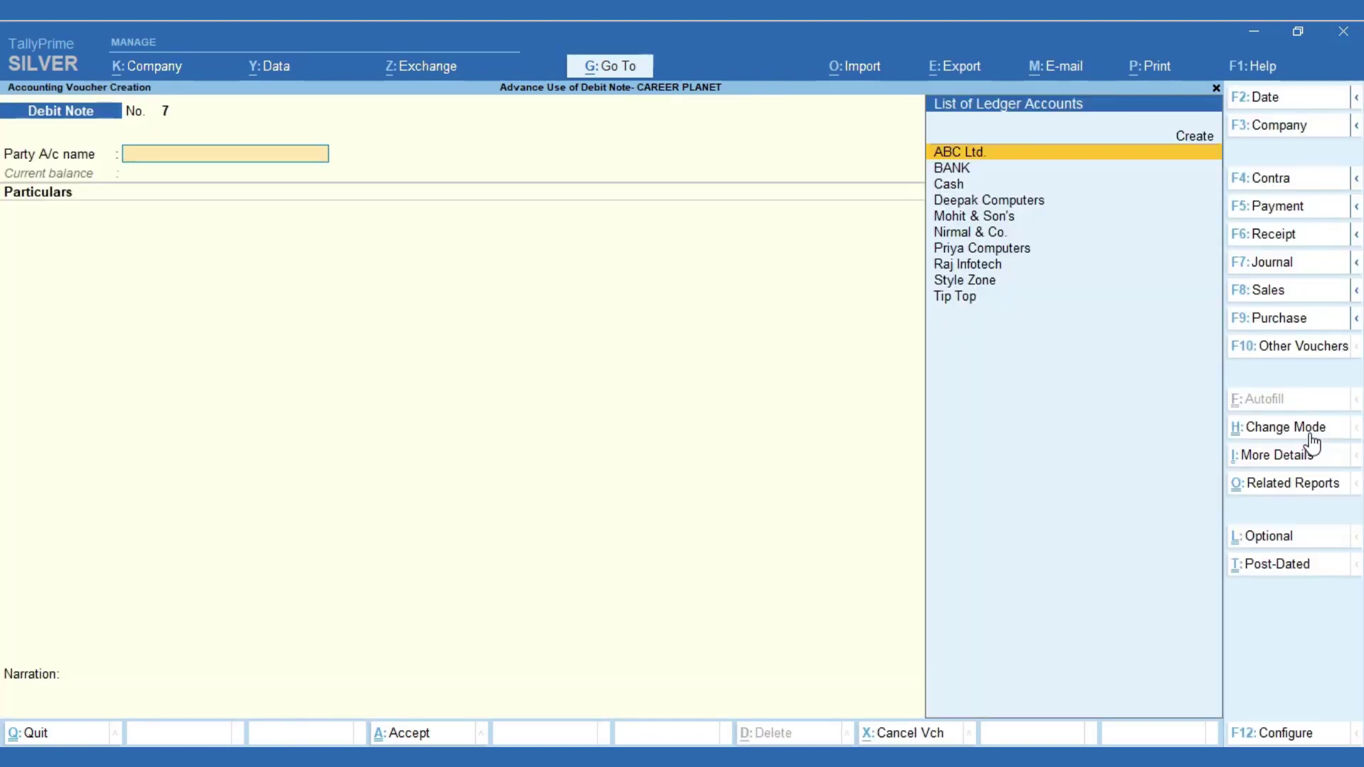
# Step: Select ABC Ltd. as the party and enter 108/23-24 as the original invoice number, dated 1-Apr-23
pyautogui.press('Return')
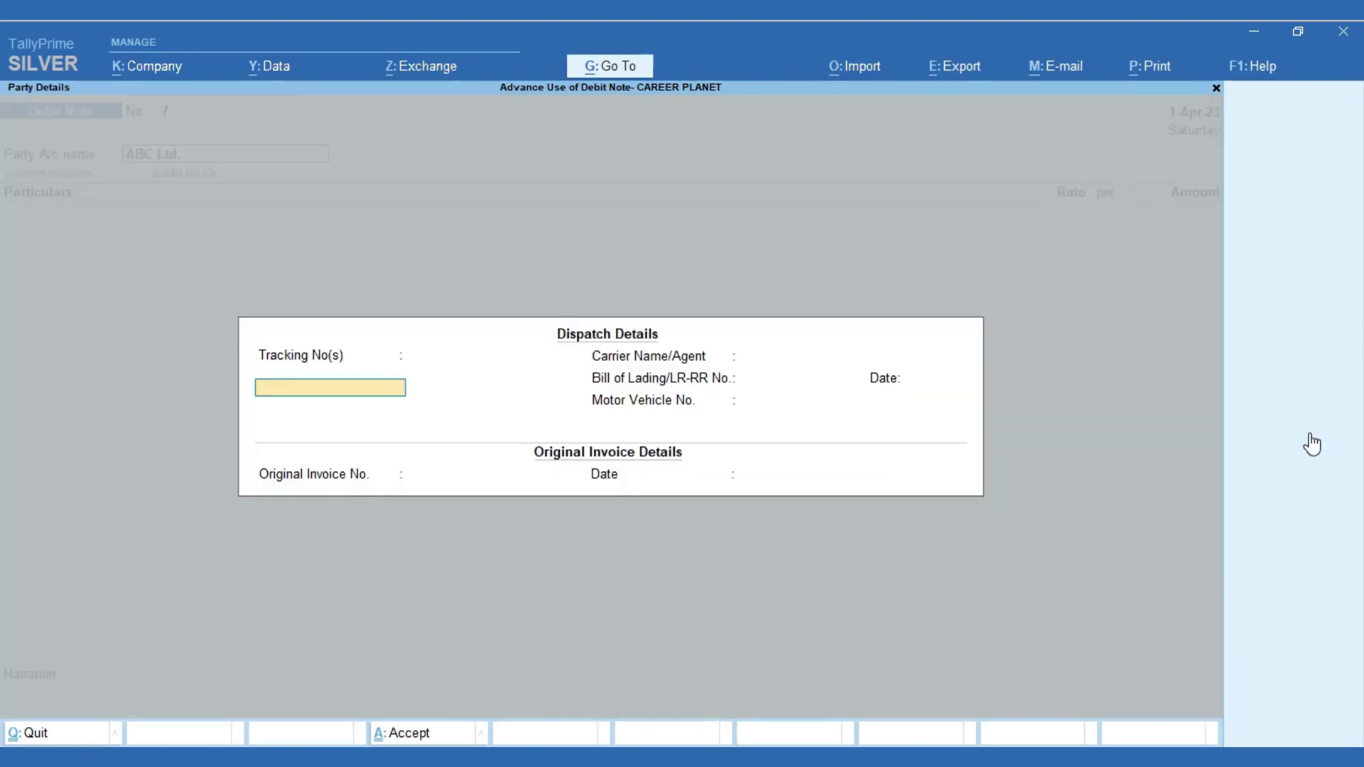
pyautogui.press('Return')
pyautogui.press('Return')
pyautogui.press('Return')
pyautogui.press('Return')
pyautogui.press('Return')
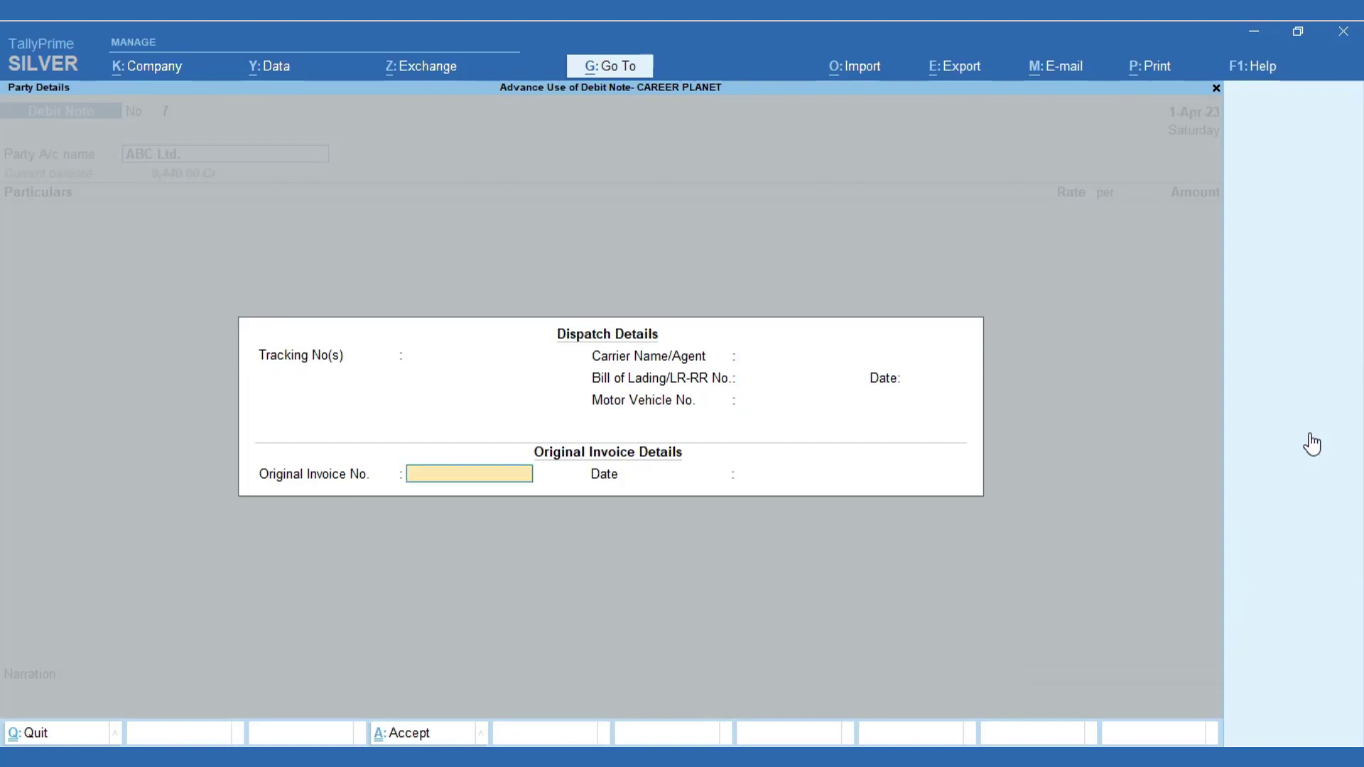
pyautogui.write('108/23-24')
pyautogui.press('Return')
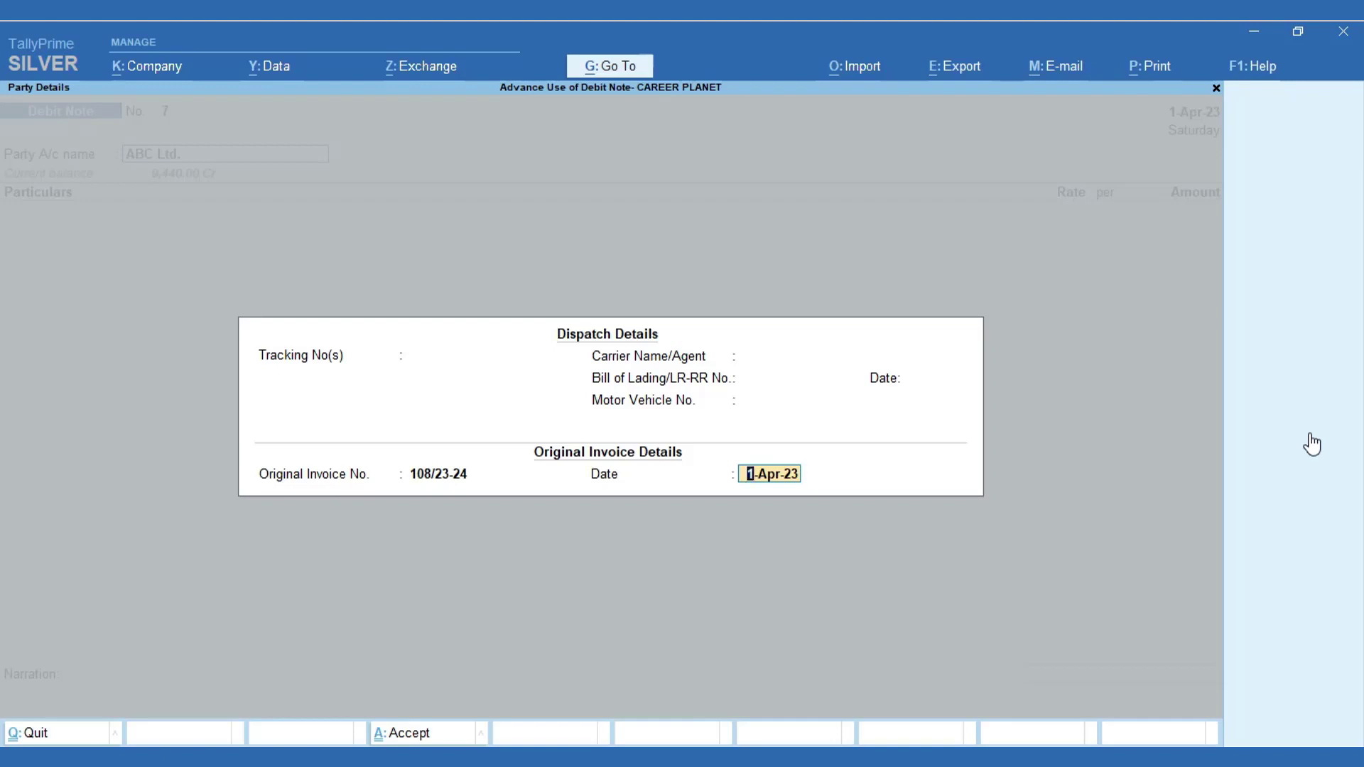
# Step: Examine the voucher configuration settings for providing original invoice details and dispatch details
pyautogui.press('BackSpace')
pyautogui.press('BackSpace')
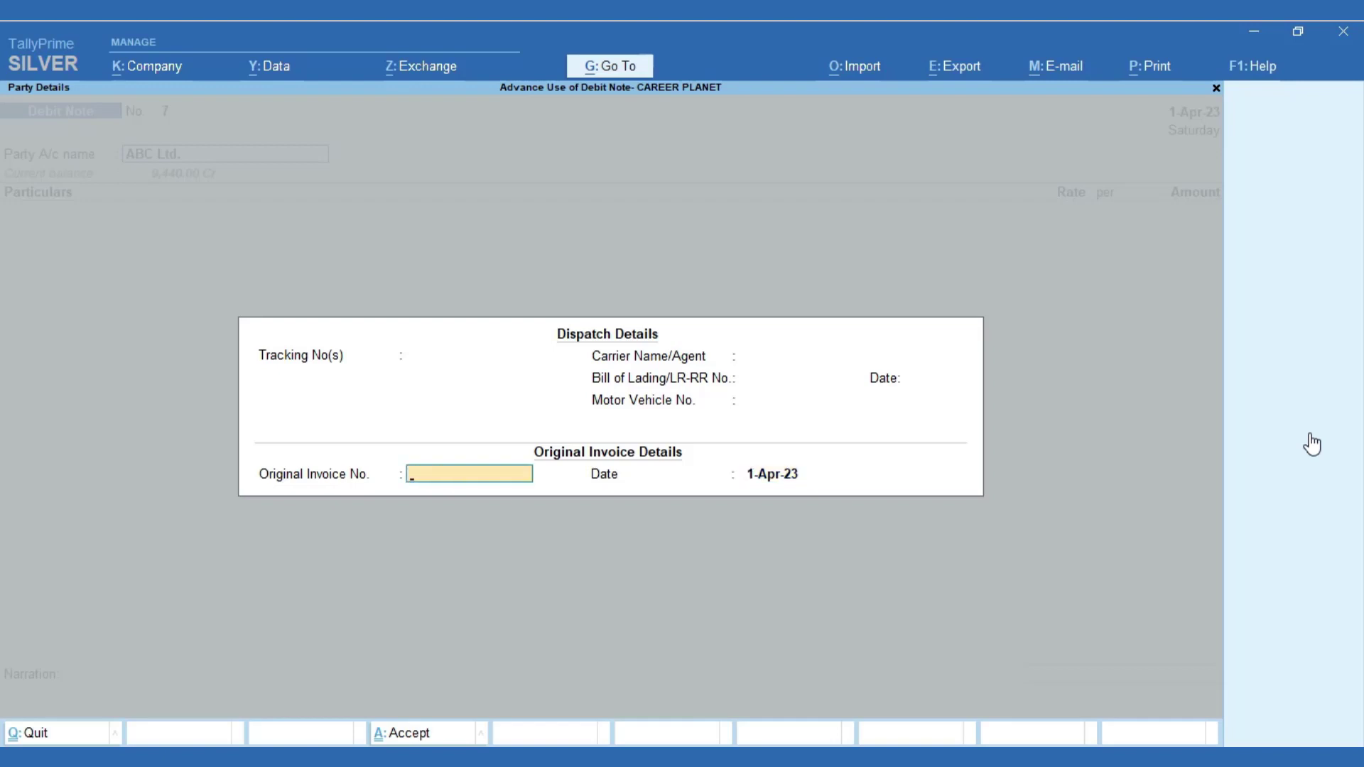
pyautogui.press('BackSpace')
pyautogui.press('F12')
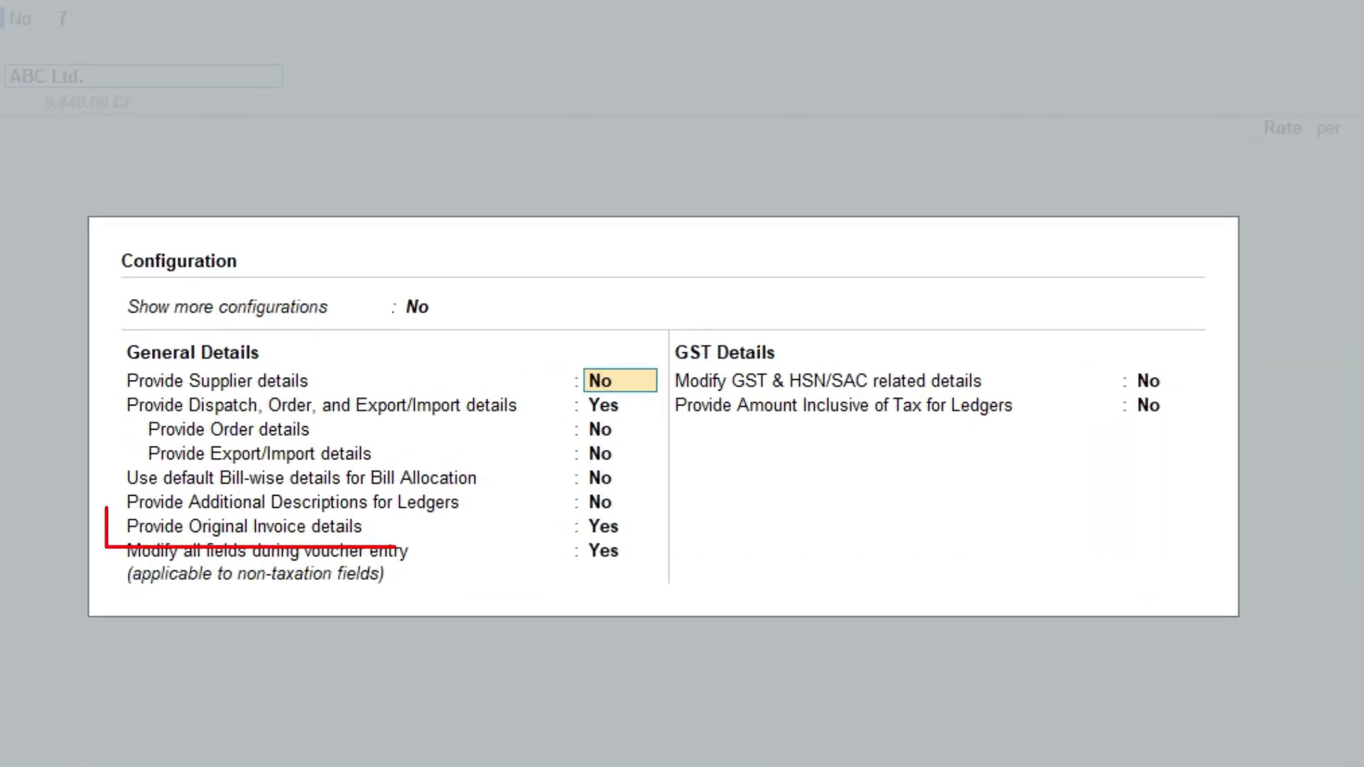
pyautogui.press('Down')
pyautogui.press('Down')
pyautogui.press('Down')
pyautogui.press('Down')
pyautogui.press('Down')
pyautogui.press('Down')
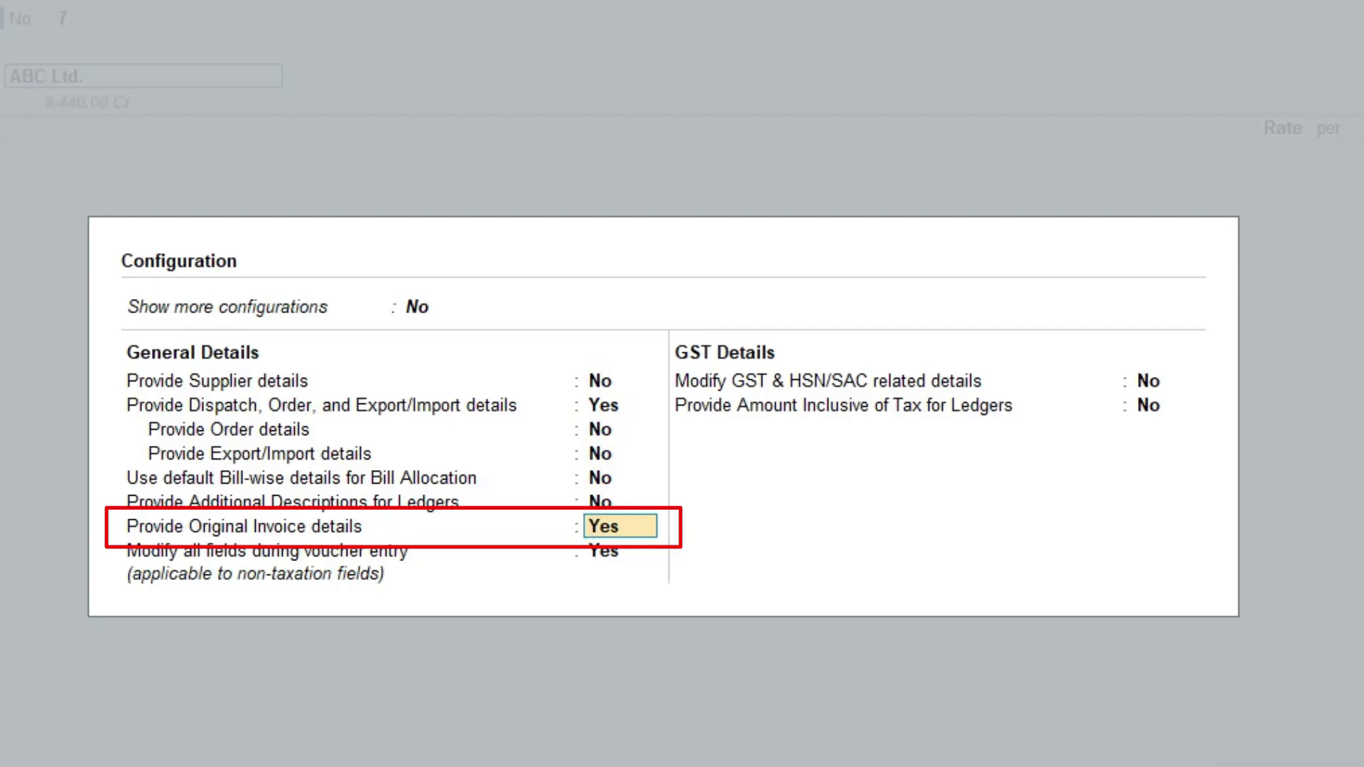
pyautogui.press('Up')
pyautogui.press('Up')
pyautogui.press('Up')
pyautogui.press('Up')
pyautogui.press('Up')
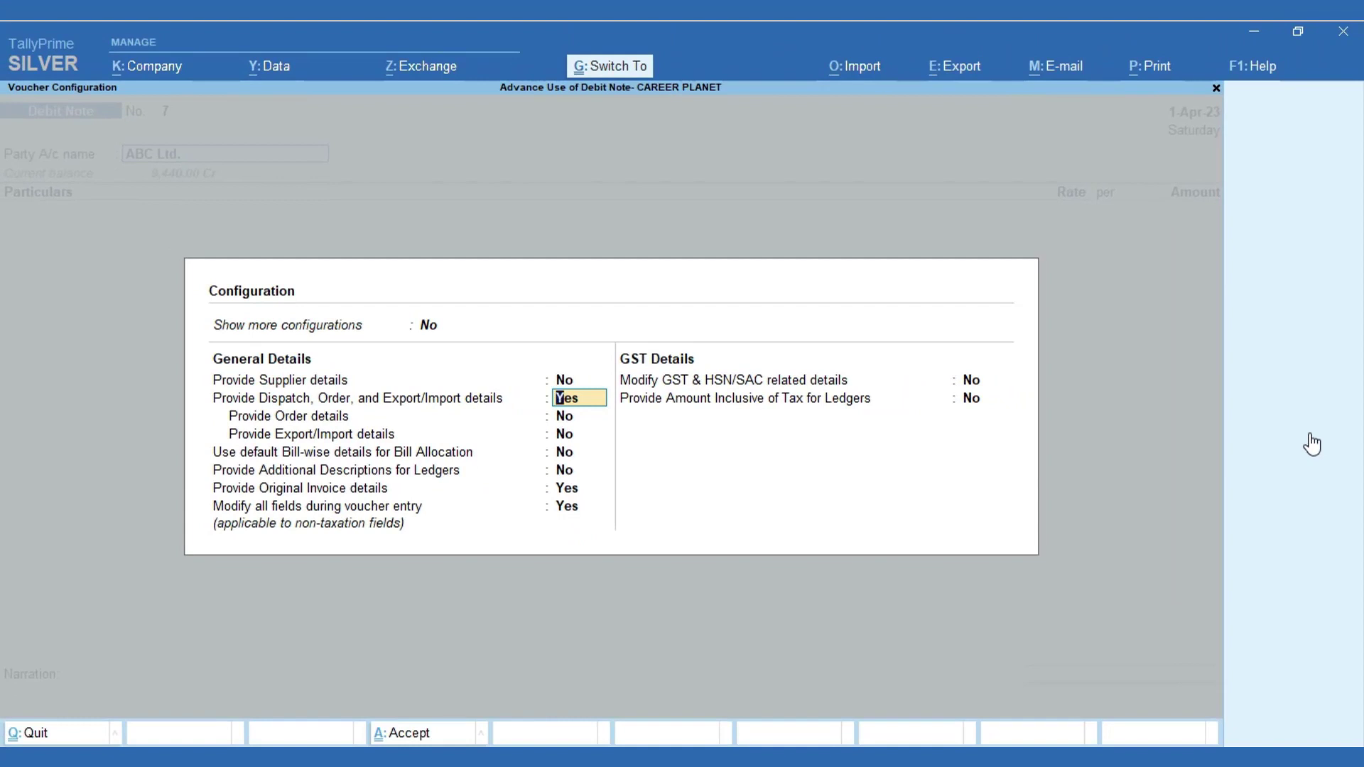
# Step: Accept the configuration as it is and confirm the party details for ABC Ltd
pyautogui.hotkey('ctrl', 'a')
pyautogui.press('Return')
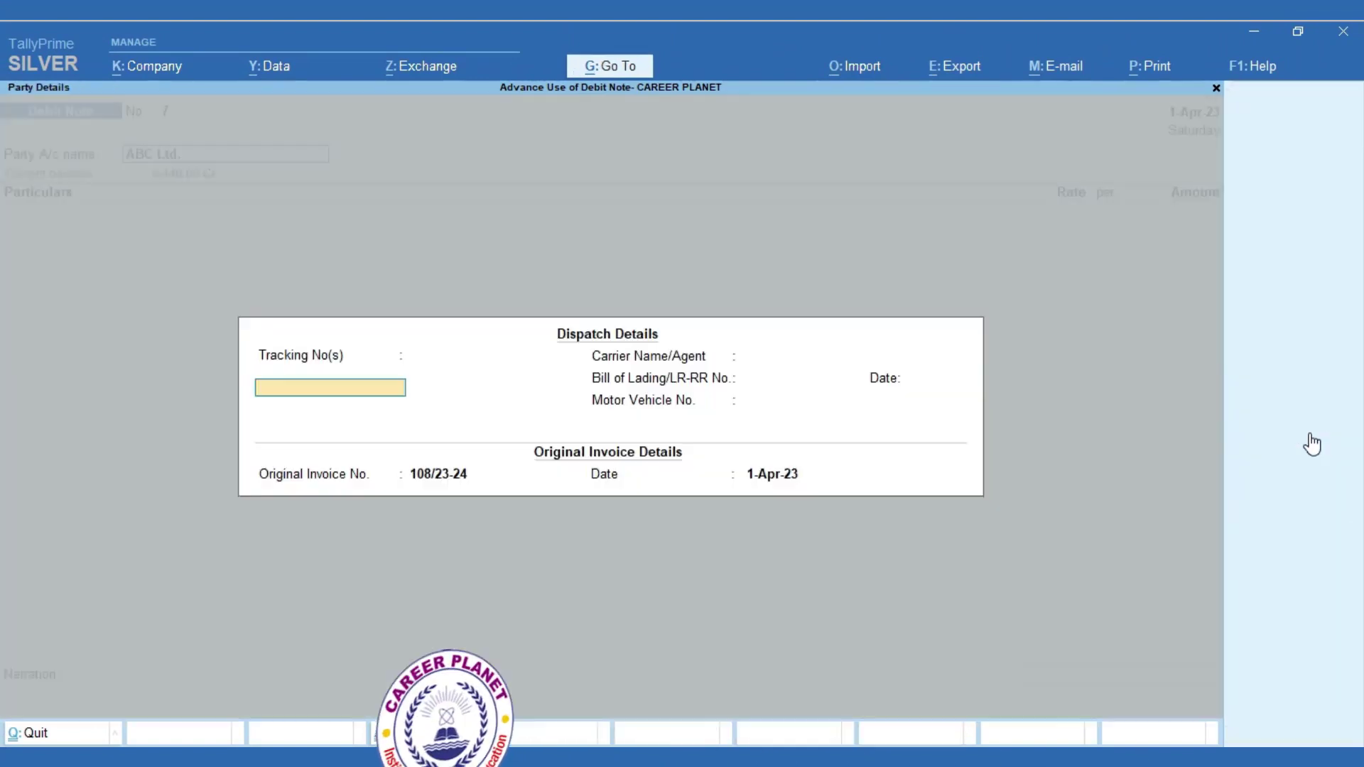
pyautogui.hotkey('ctrl', 'a')
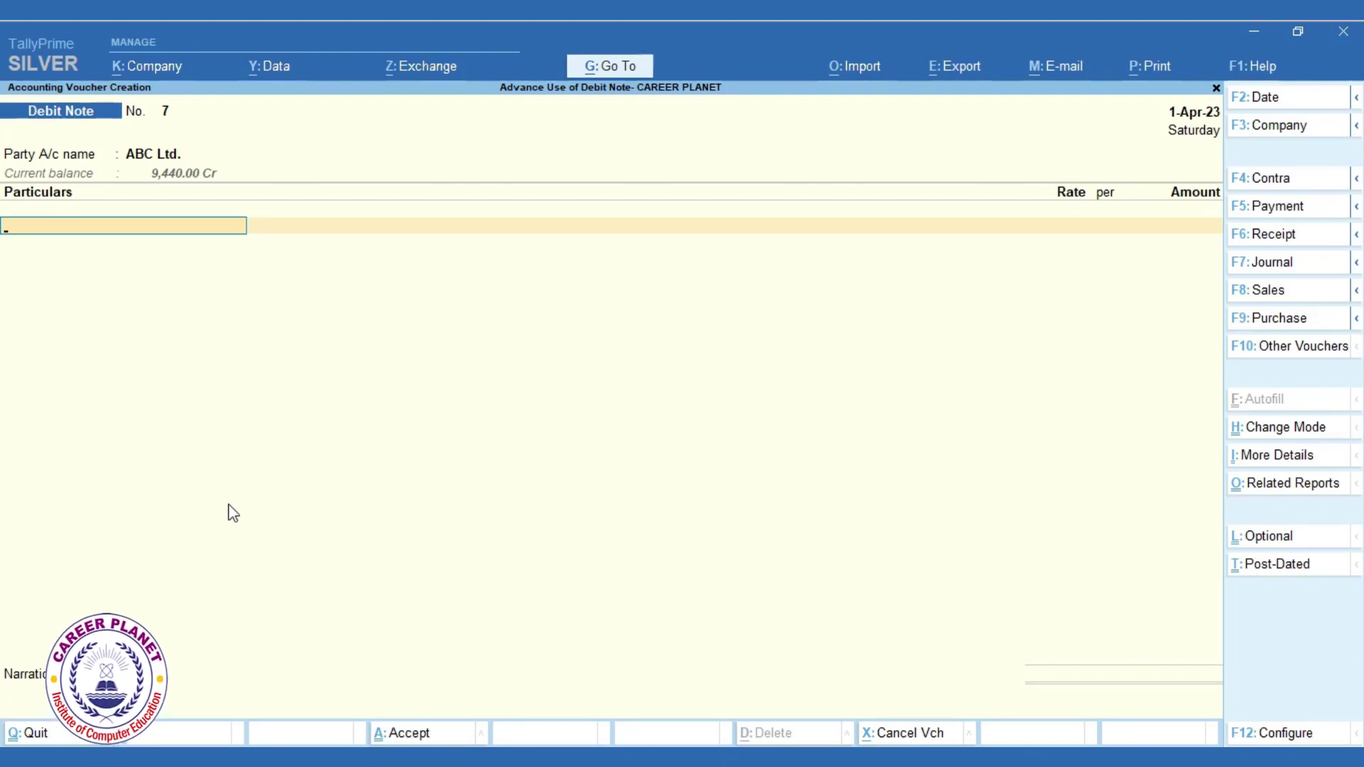
# Step: Choose DIS. ON PURCHASE as the debit note's first ledger and open that ledger's master for alteration
pyautogui.write('D')
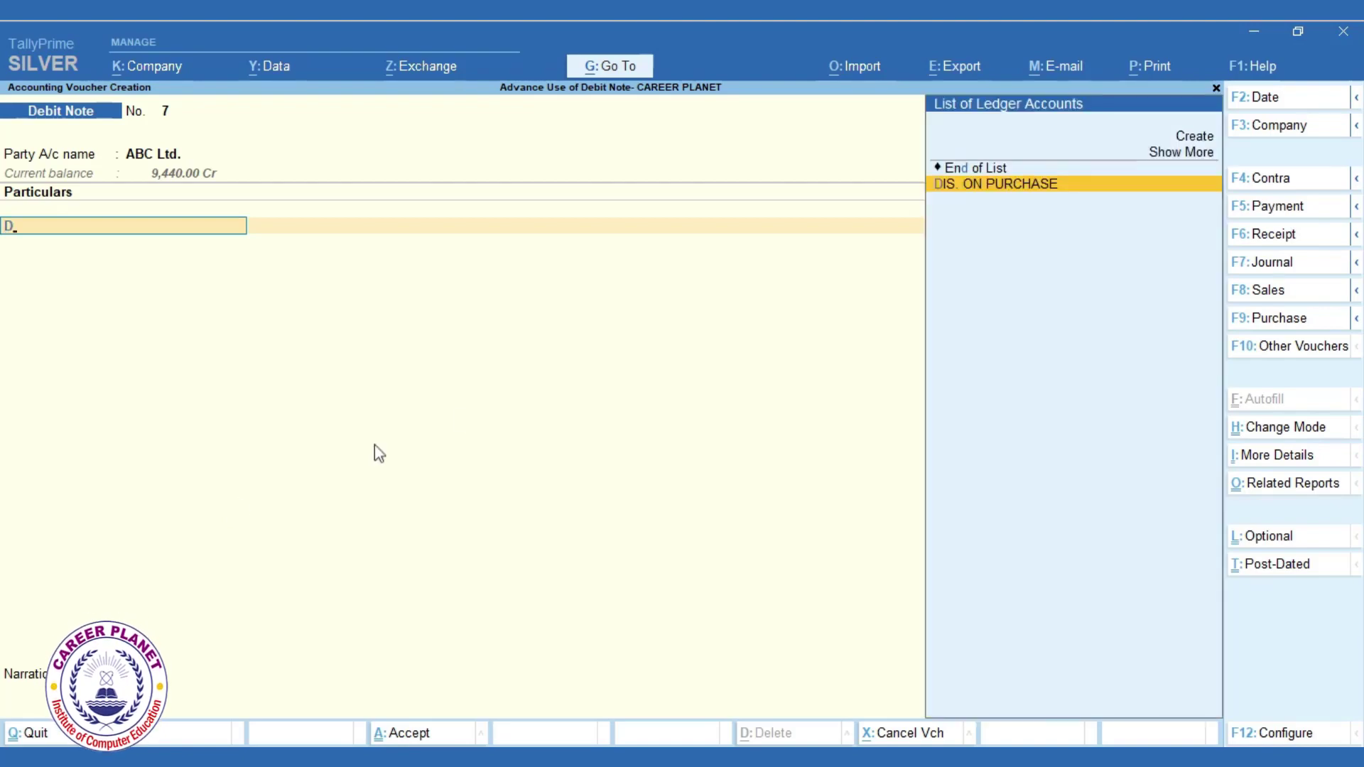
pyautogui.click(1002, 184)
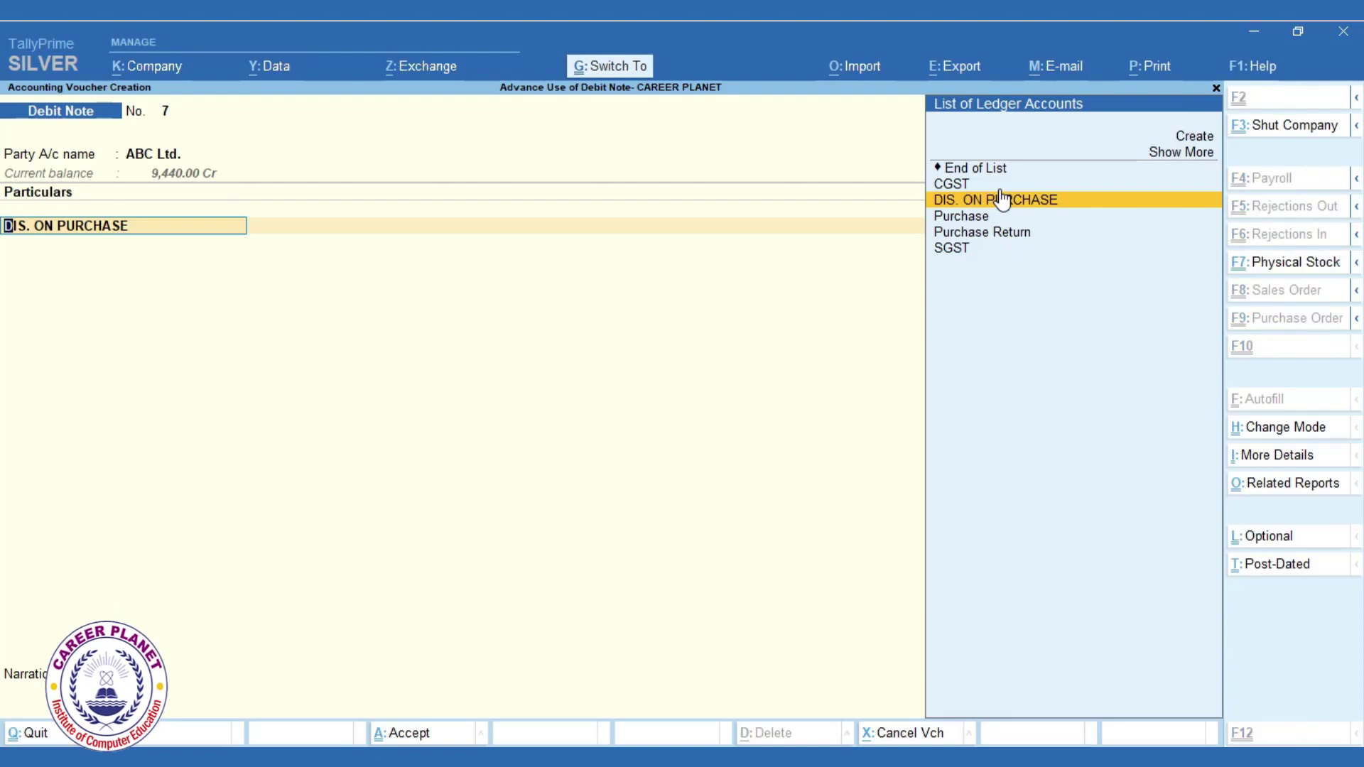
pyautogui.hotkey('ctrl', 'Return')
pyautogui.press('Return')
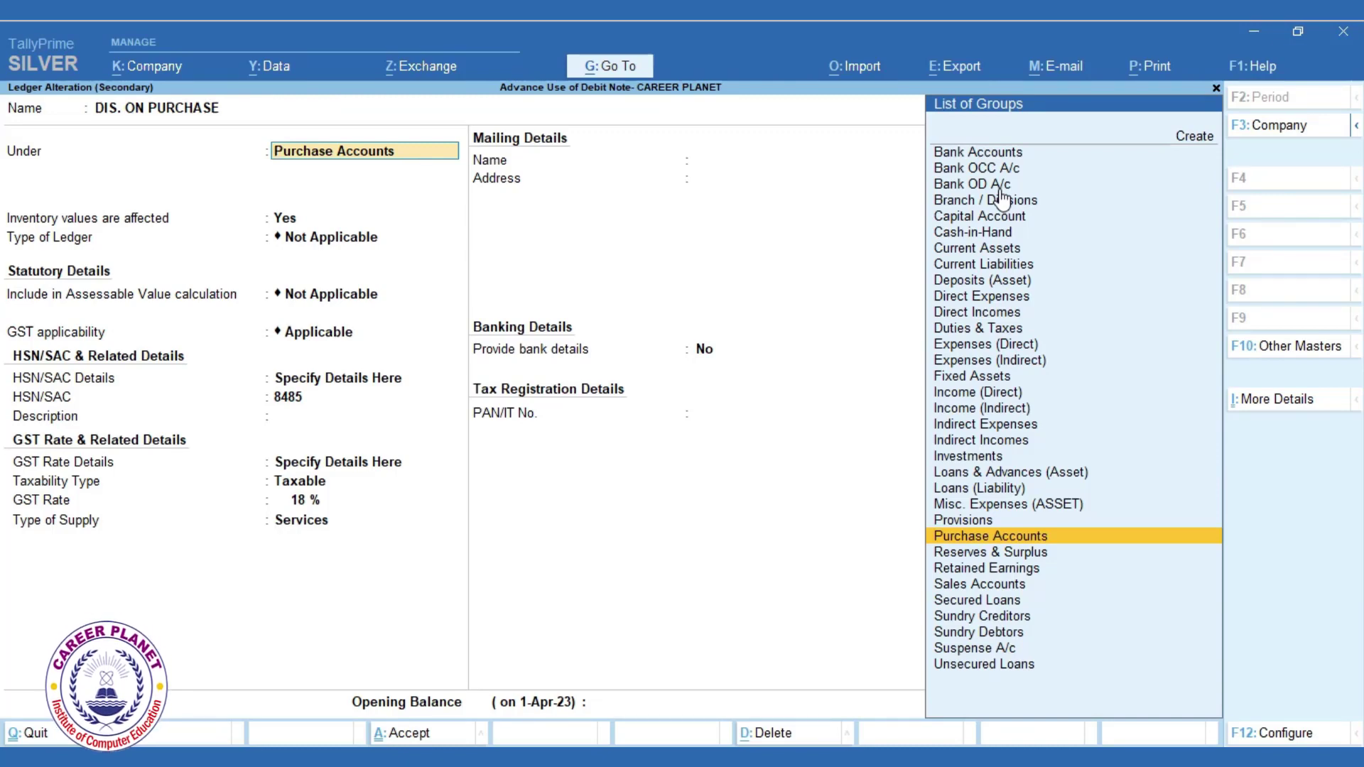
# Step: Examine the discount ledger's group, inventory, HSN/SAC and GST rate settings, and return to the debit note
pyautogui.press('Return')
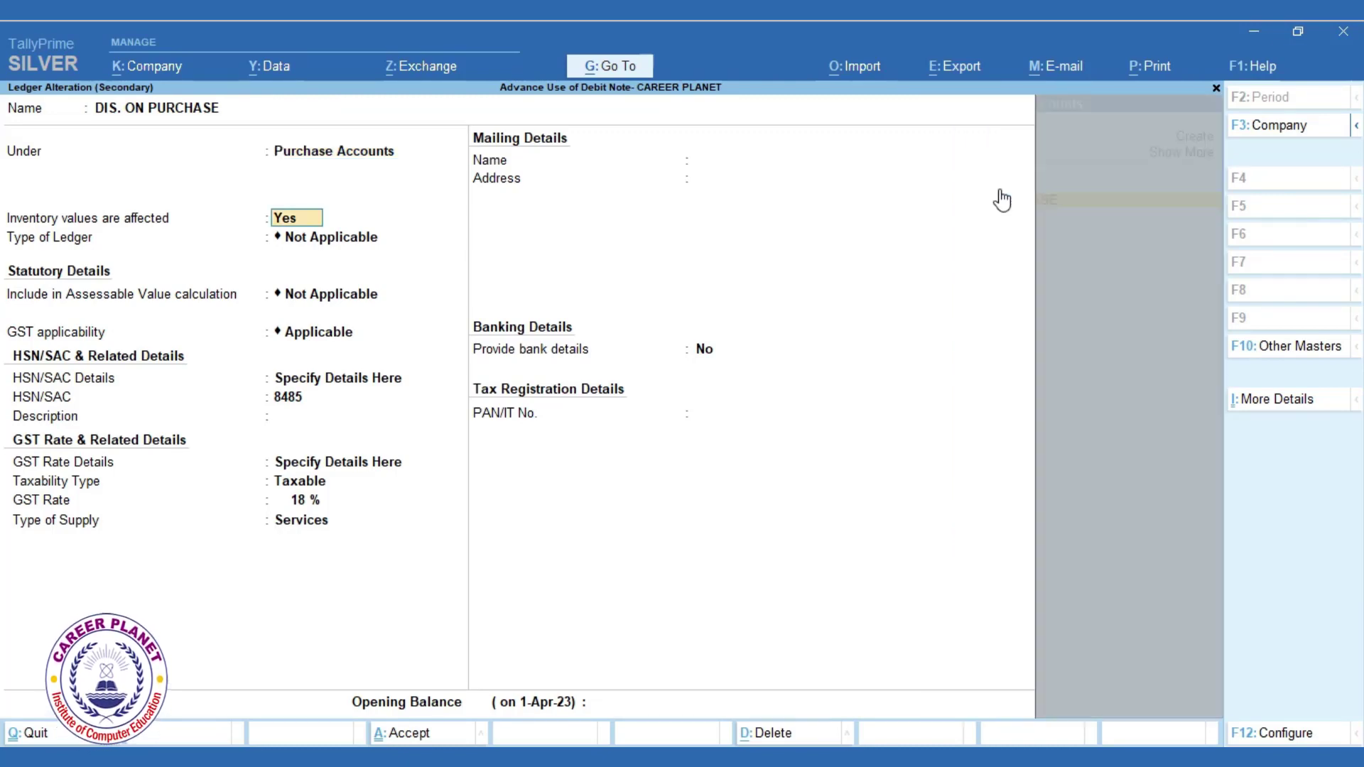
pyautogui.press('Return')
pyautogui.press('Return')
pyautogui.press('Return')
pyautogui.press('Return')
pyautogui.press('Return')
pyautogui.press('Return')
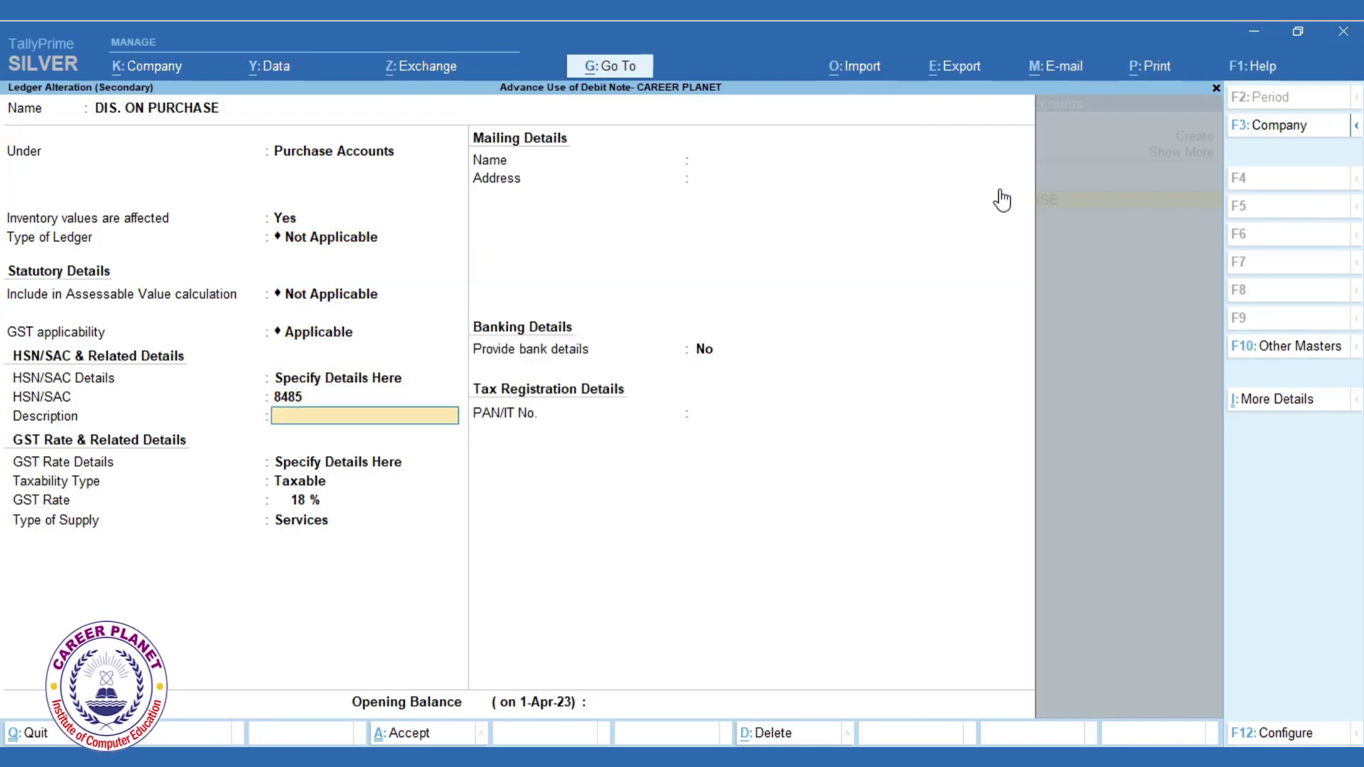
pyautogui.press('Return')
pyautogui.press('Return')
pyautogui.press('Return')
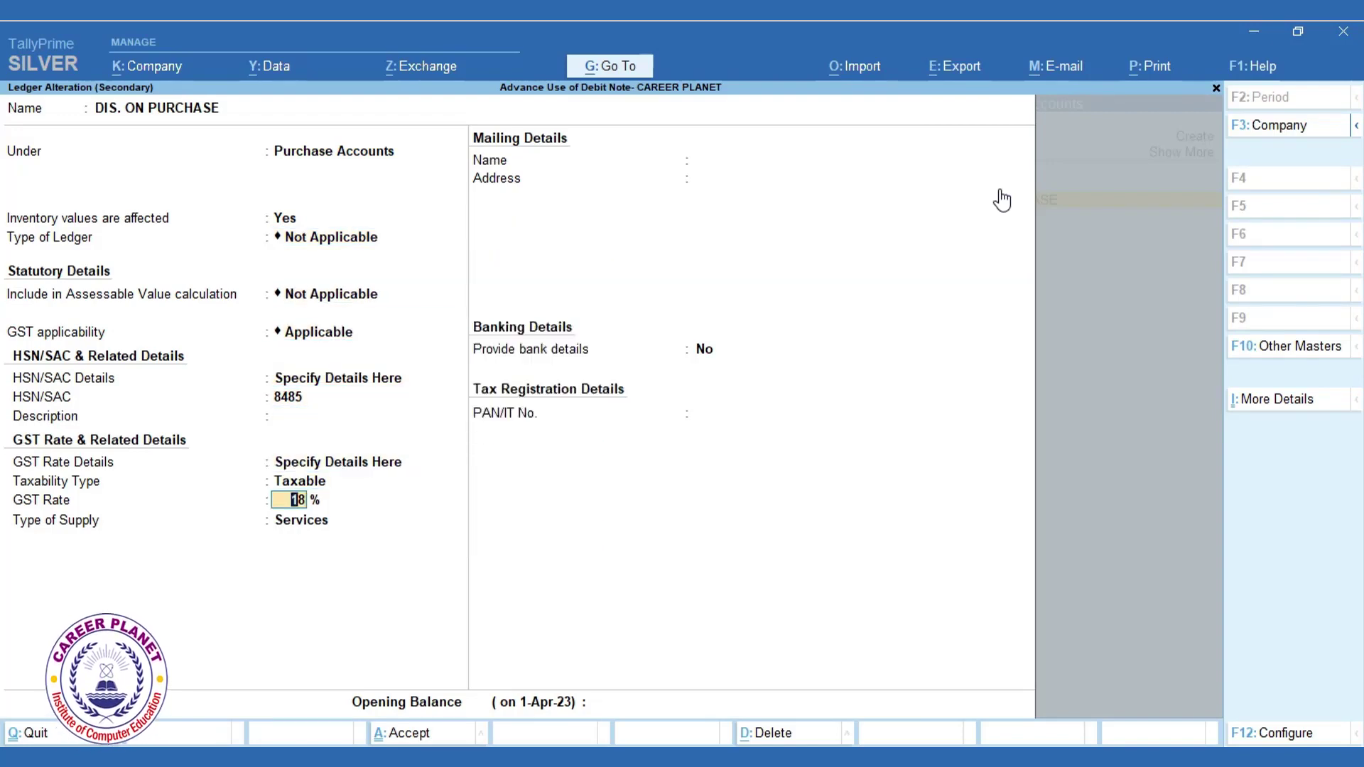
pyautogui.hotkey('ctrl', 'a')
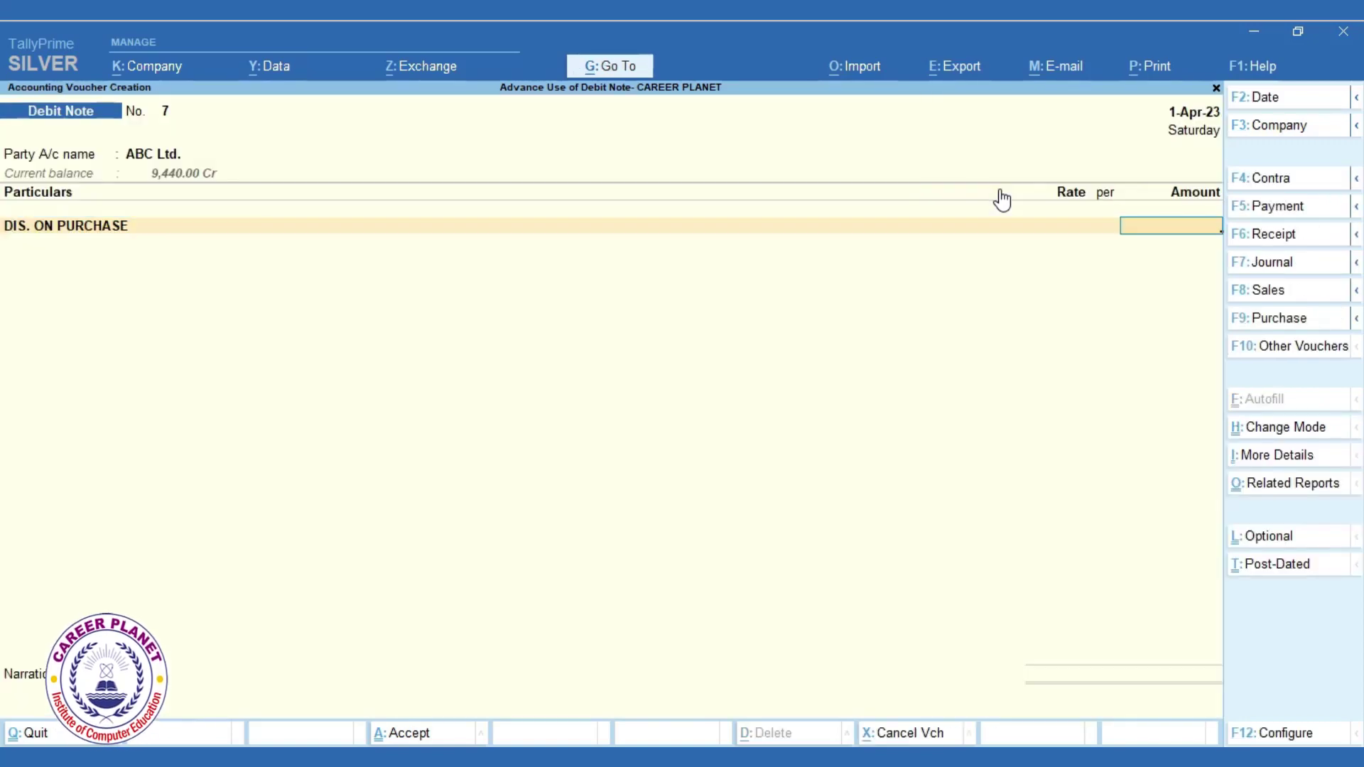
# Step: Enter 1,000 as the purchase discount amount and add the CGST and SGST ledgers
pyautogui.write('1000')
pyautogui.press('Return')
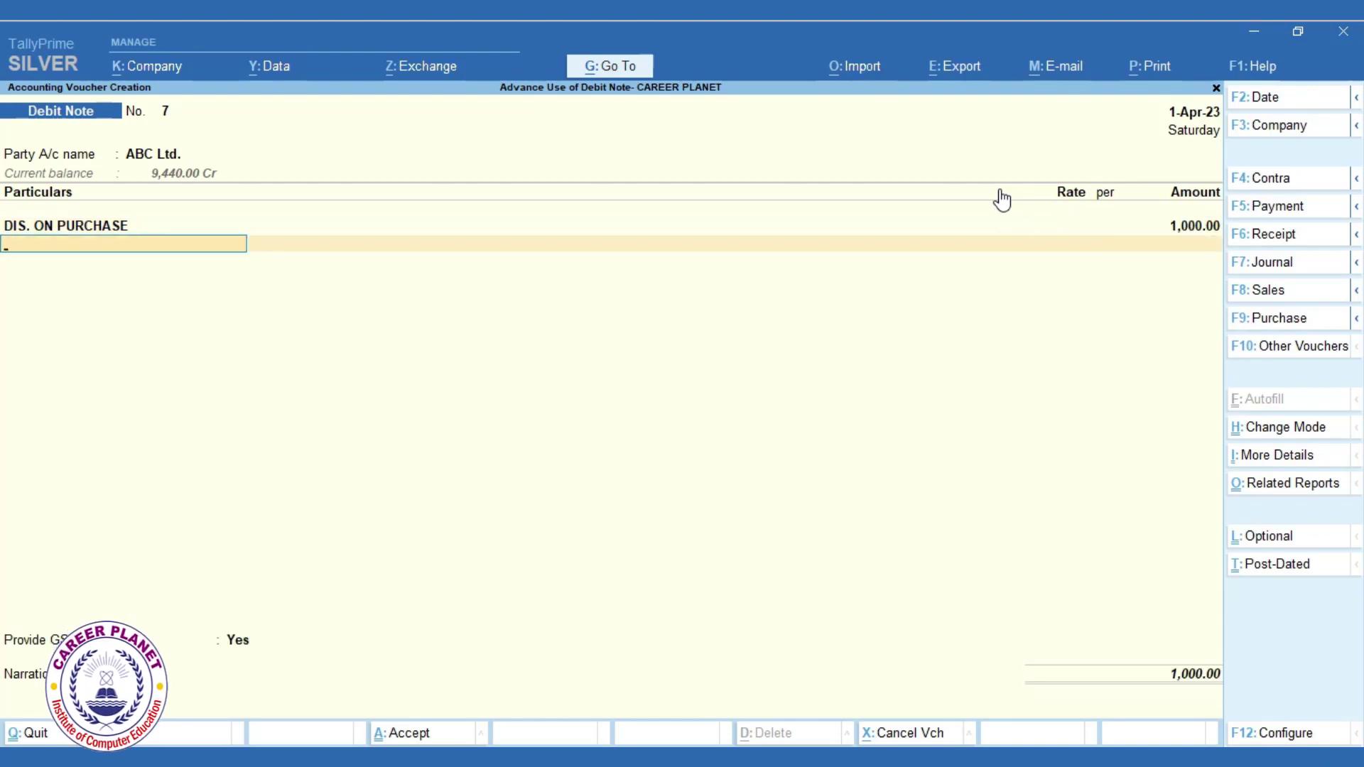
pyautogui.write('C')
pyautogui.press('Return')
pyautogui.press('Return')
pyautogui.write('S')
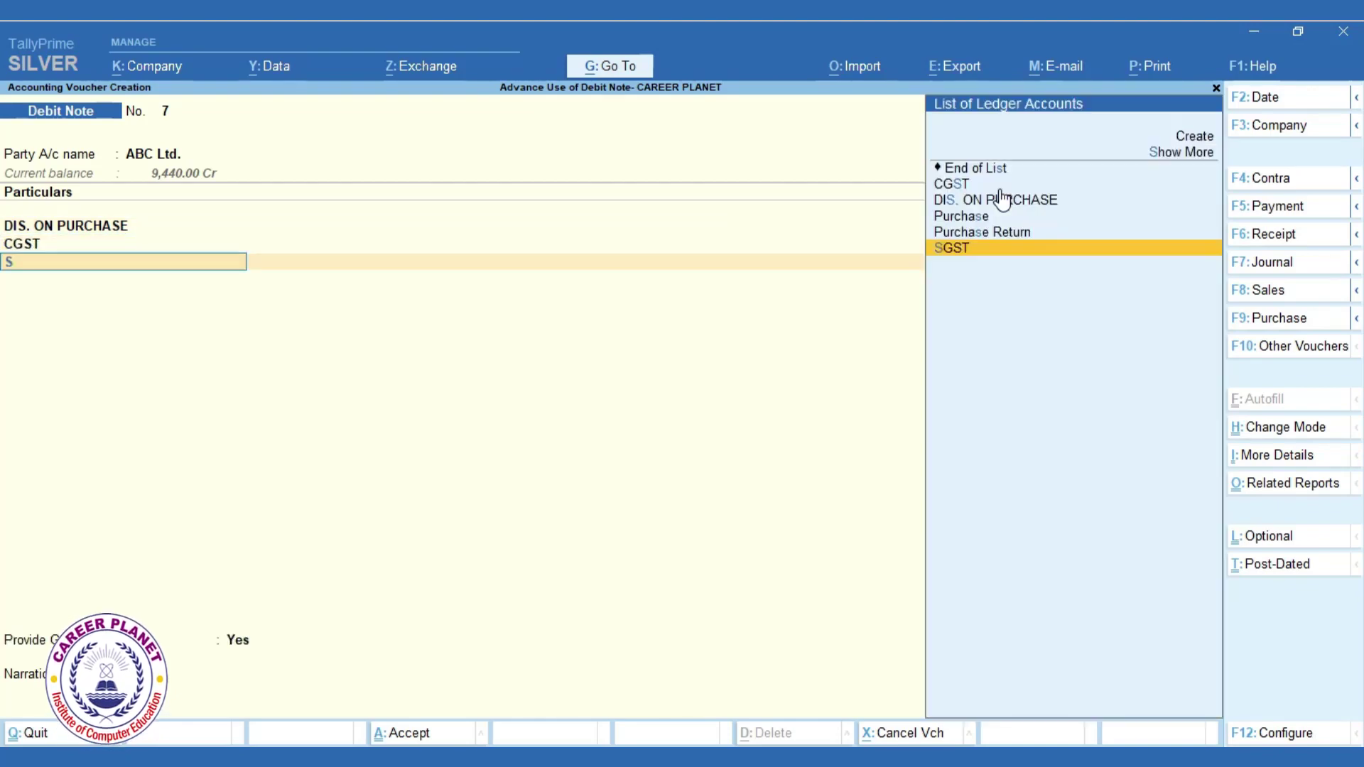
pyautogui.press('Return')
pyautogui.press('Return')
pyautogui.press('Return')
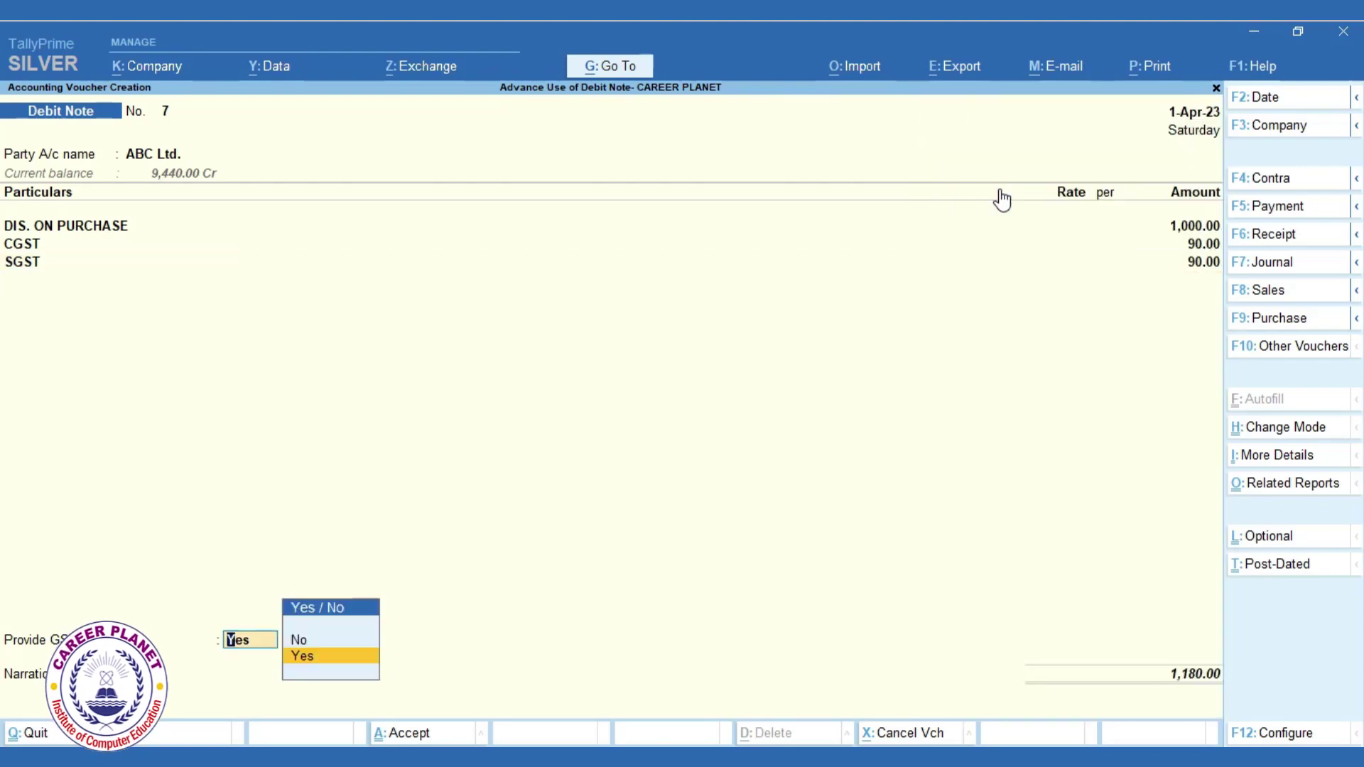
# Step: Provide the GST details with reason 02-Post Sale Discount and supplier's note number CN-03
pyautogui.press('Return')
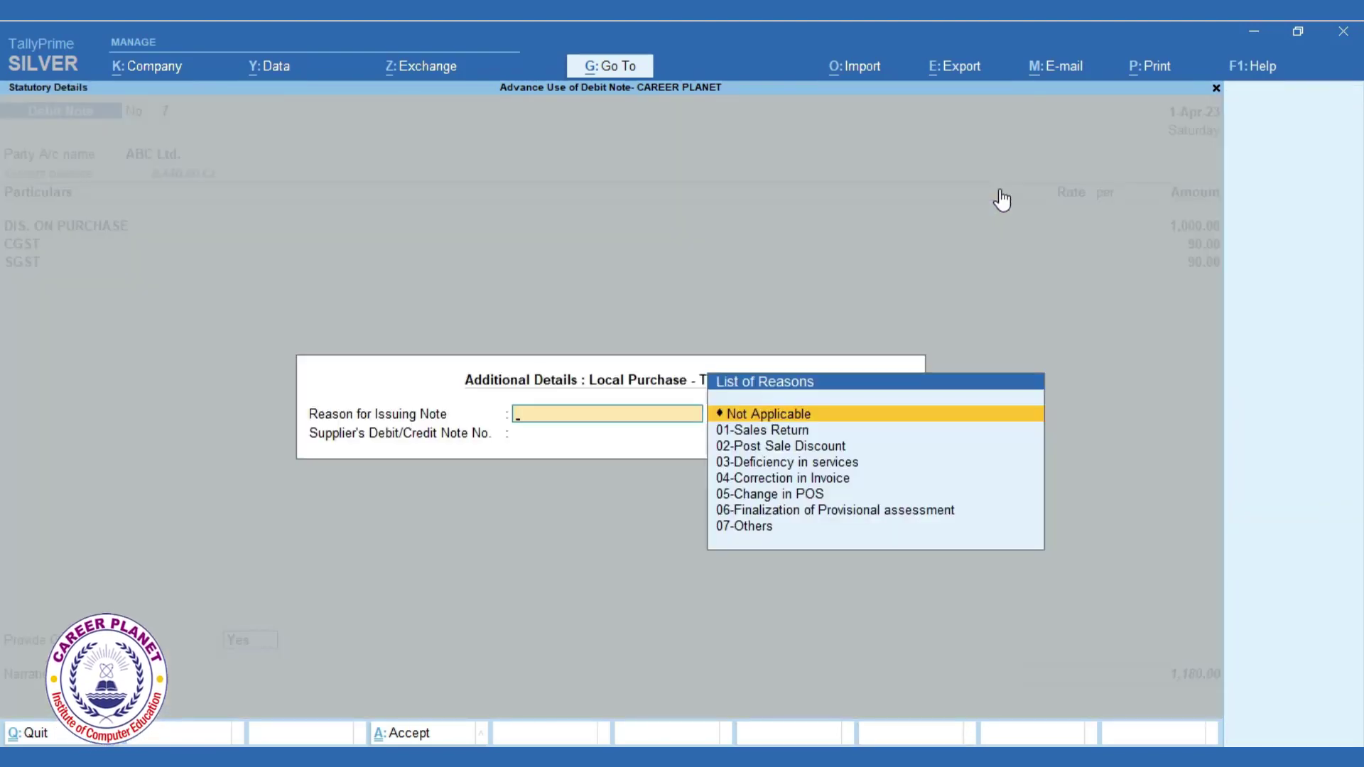
pyautogui.press('Down')
pyautogui.press('Down')
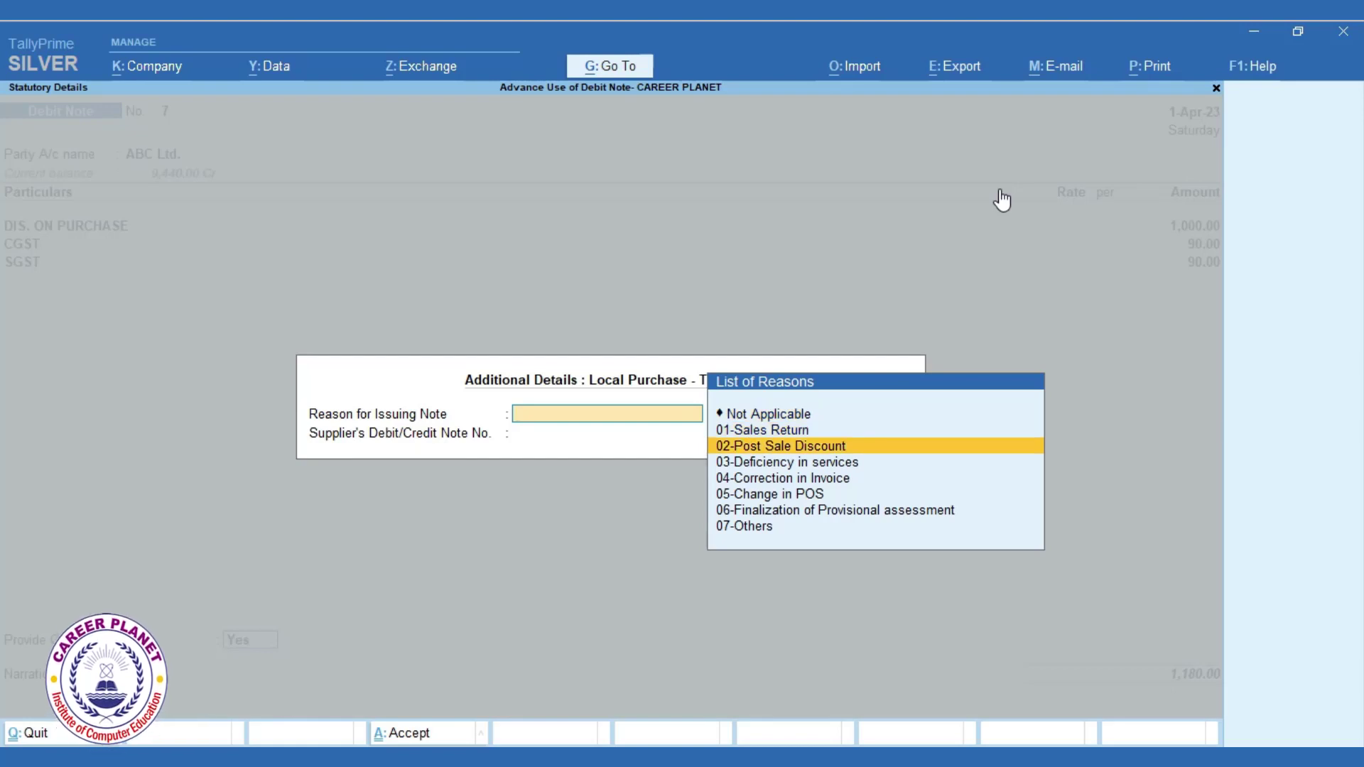
pyautogui.press('Return')
pyautogui.write('CN')
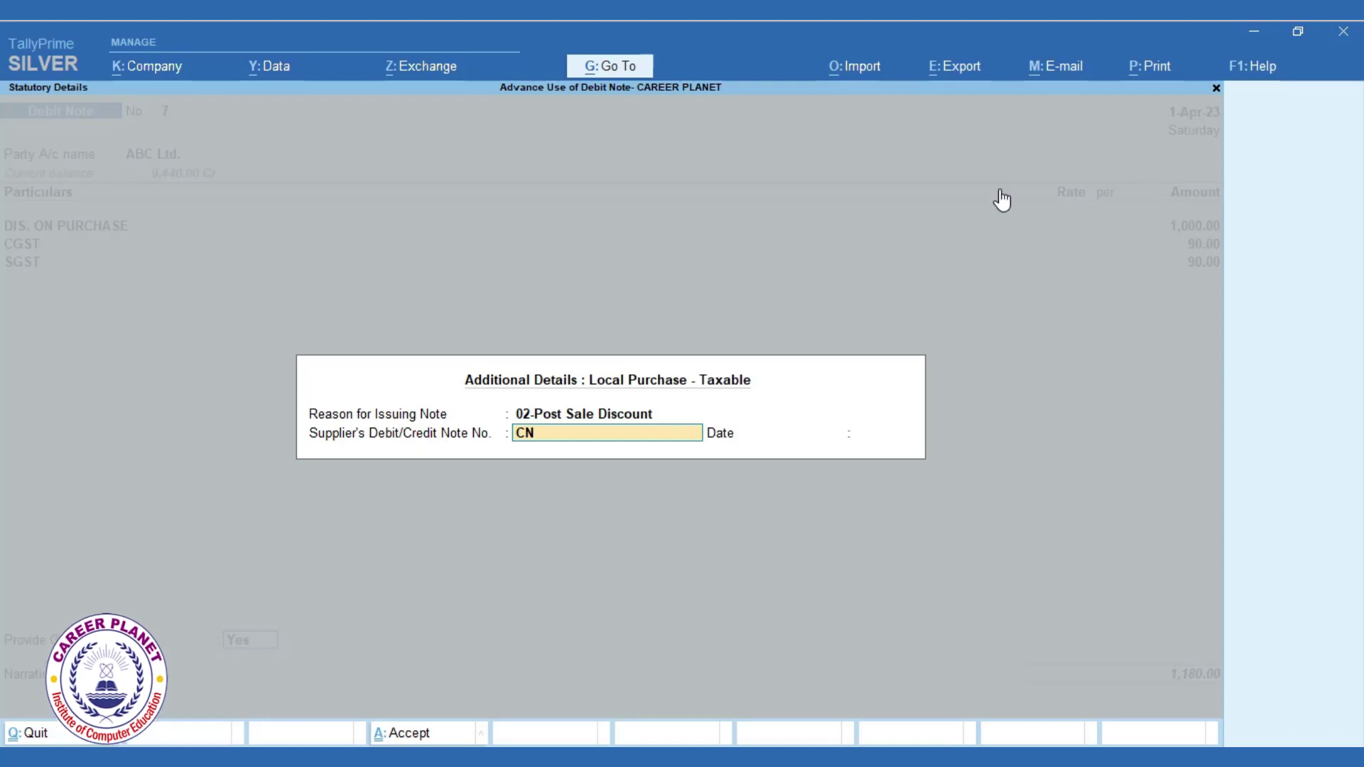
pyautogui.write('.03')
pyautogui.press('Return')
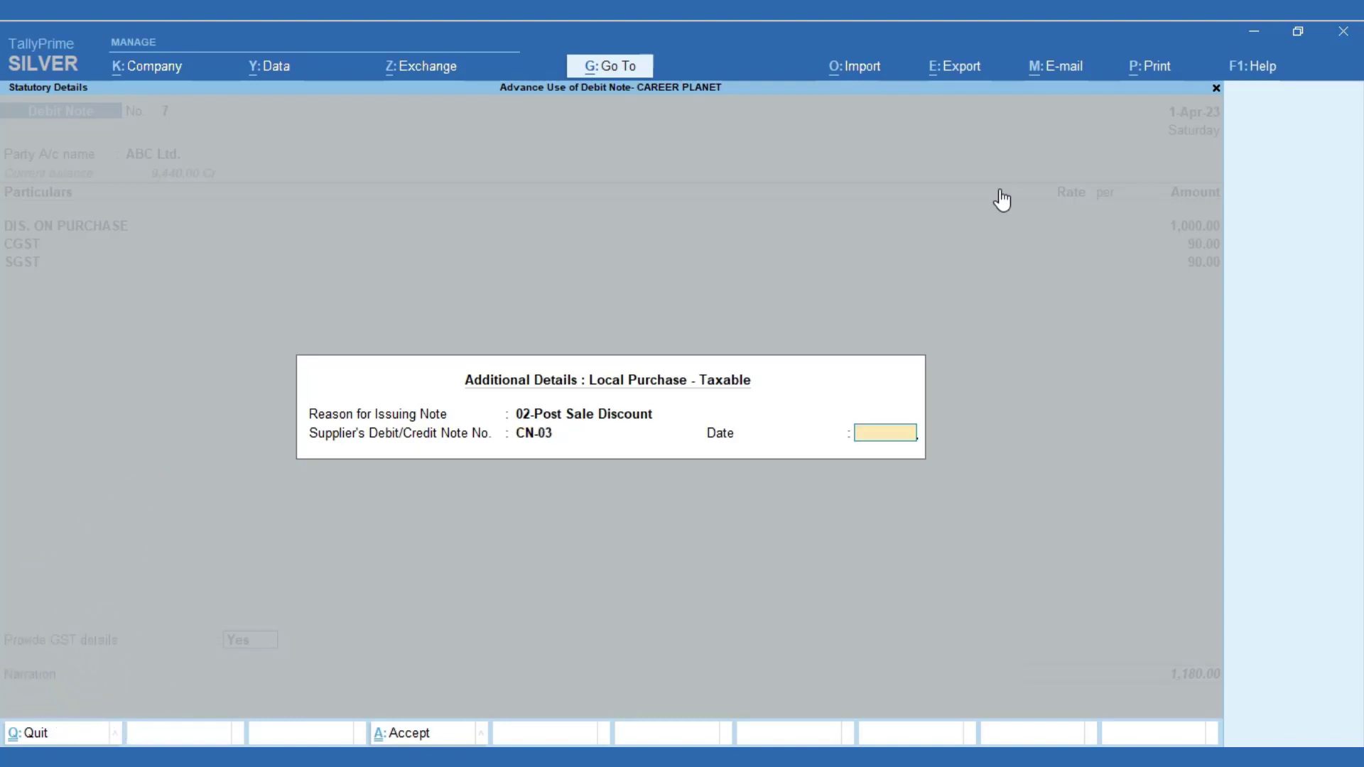
pyautogui.press('Return')
# Step: Allocate the debit note's 1,180.00 against bill reference 108/23-24 and save the voucher
pyautogui.press('Return')
pyautogui.press('Return')
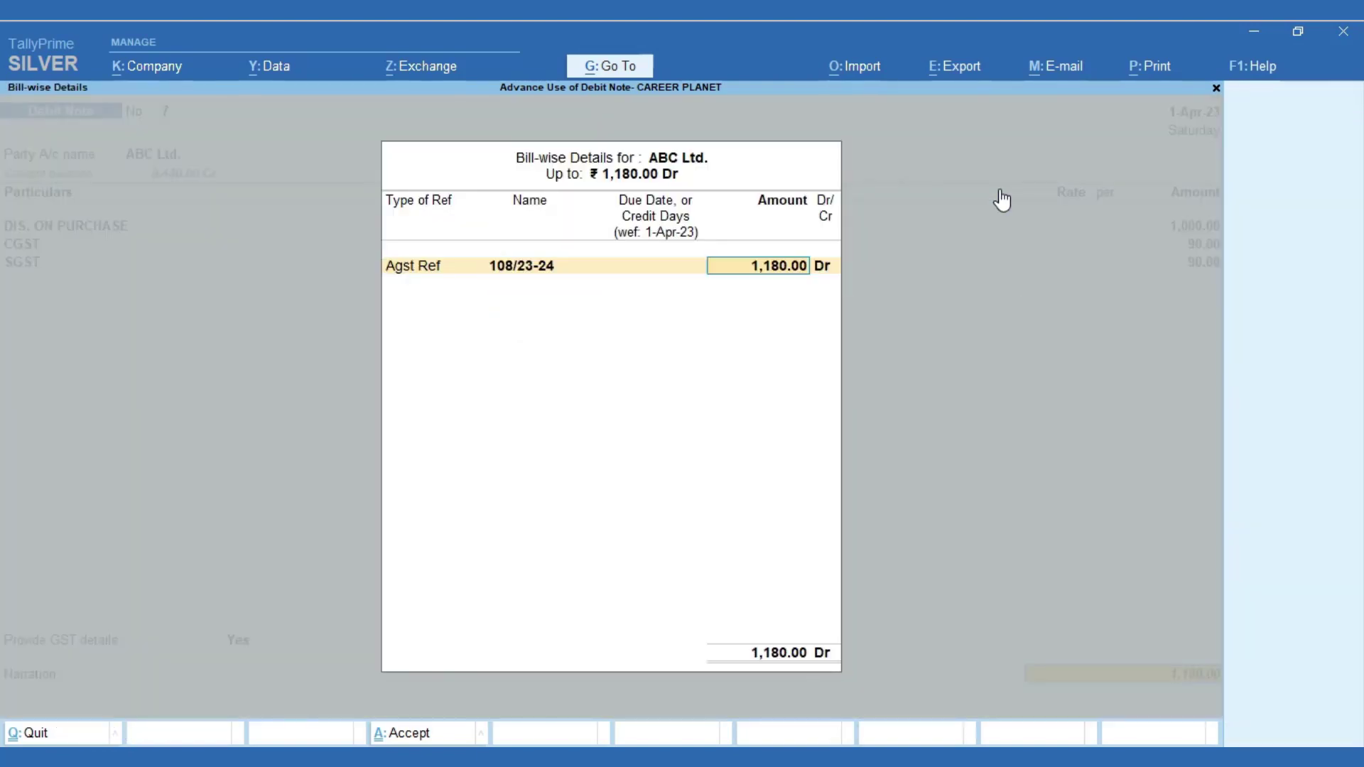
pyautogui.press('Return')
pyautogui.press('Return')
pyautogui.press('y')
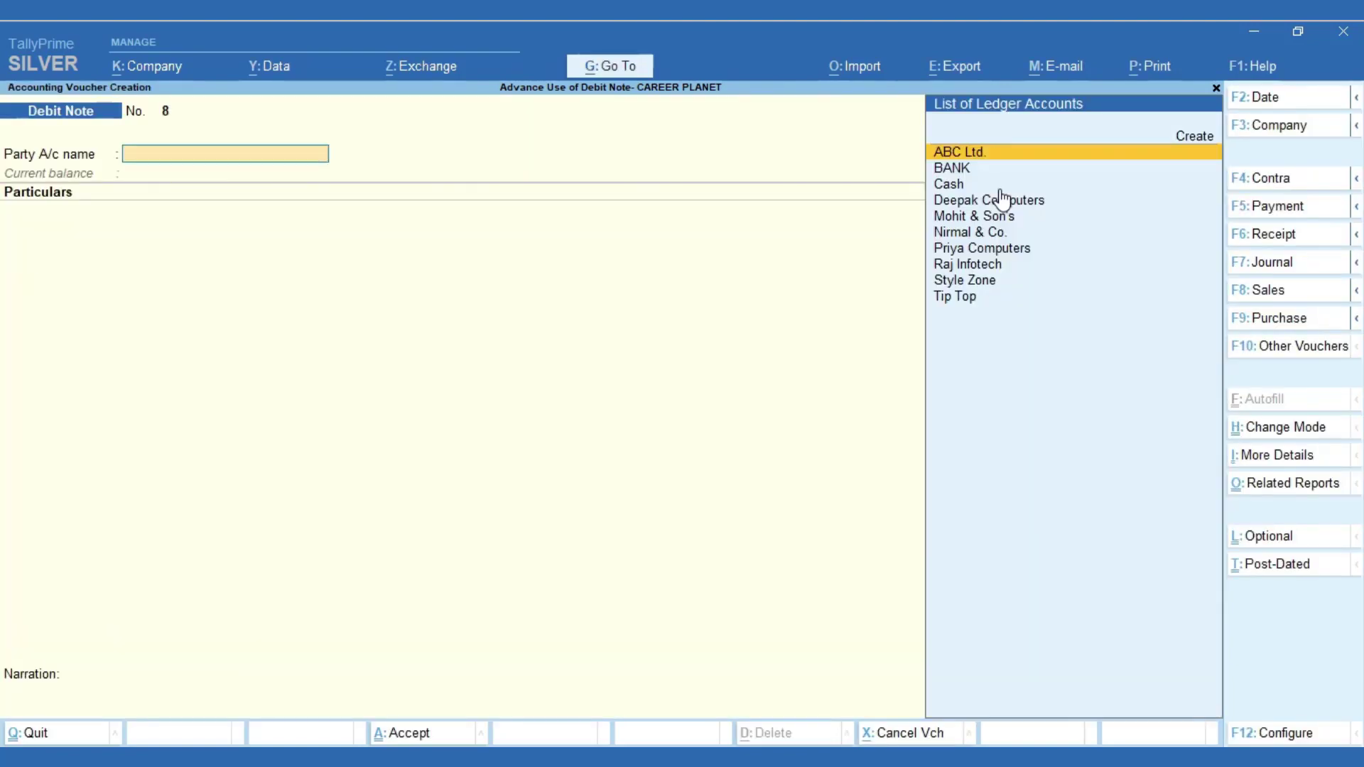
# Step: Leave voucher entry and open the Stock Summary expanded to show the items under Jeans
pyautogui.press('Escape')
pyautogui.press('s')
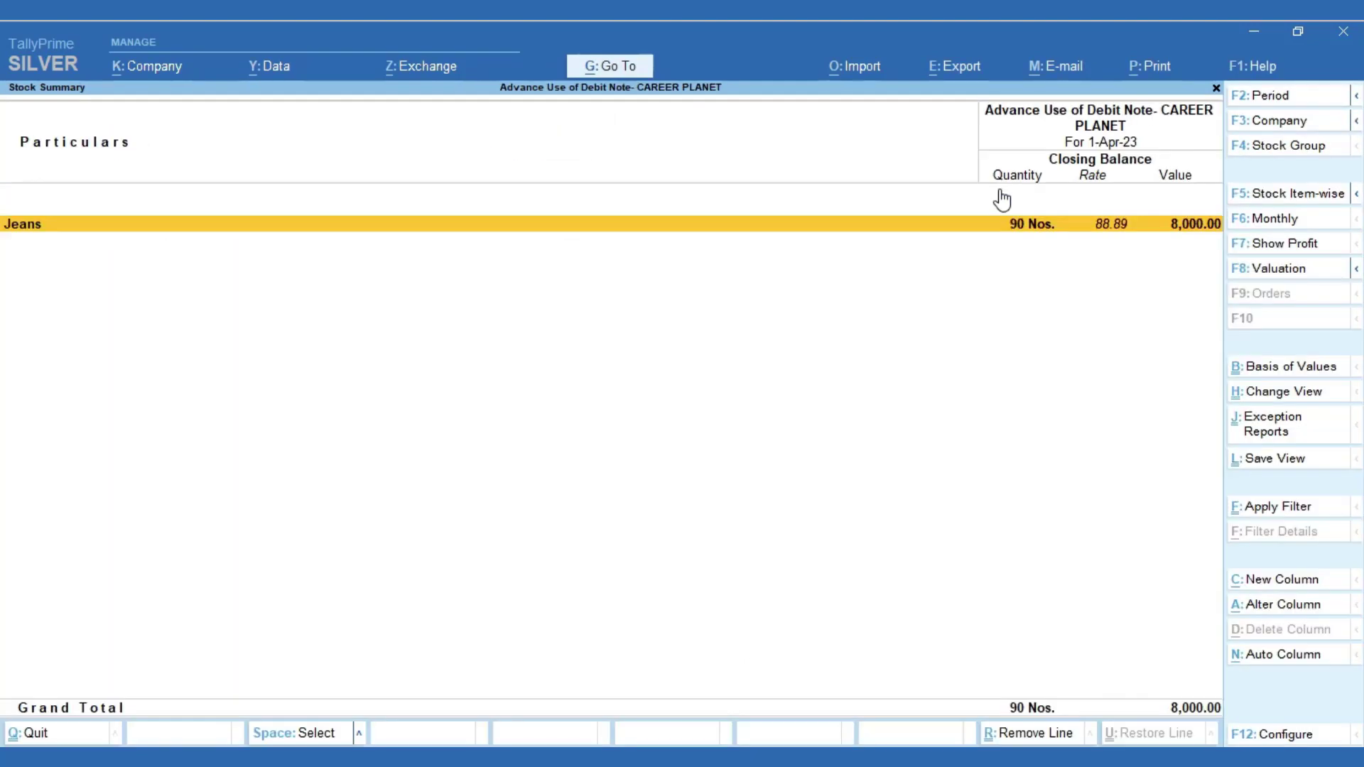
pyautogui.hotkey('alt', 'F5')
pyautogui.press('Down')
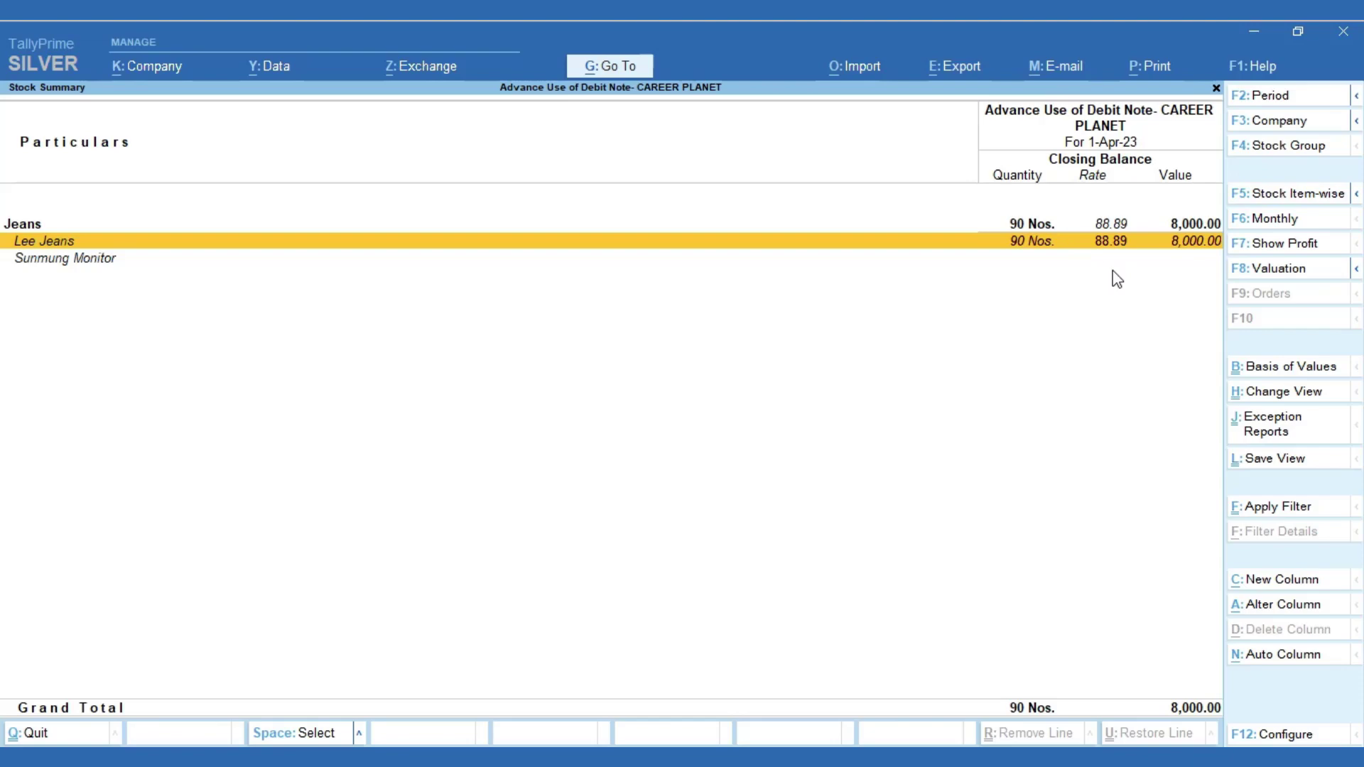
# Step: Drill down to the April vouchers of Lee Jeans, check which debit notes affect stock, and return to the Gateway of Tally
pyautogui.press('Return')
pyautogui.press('Return')
pyautogui.press('Down')
pyautogui.press('Down')
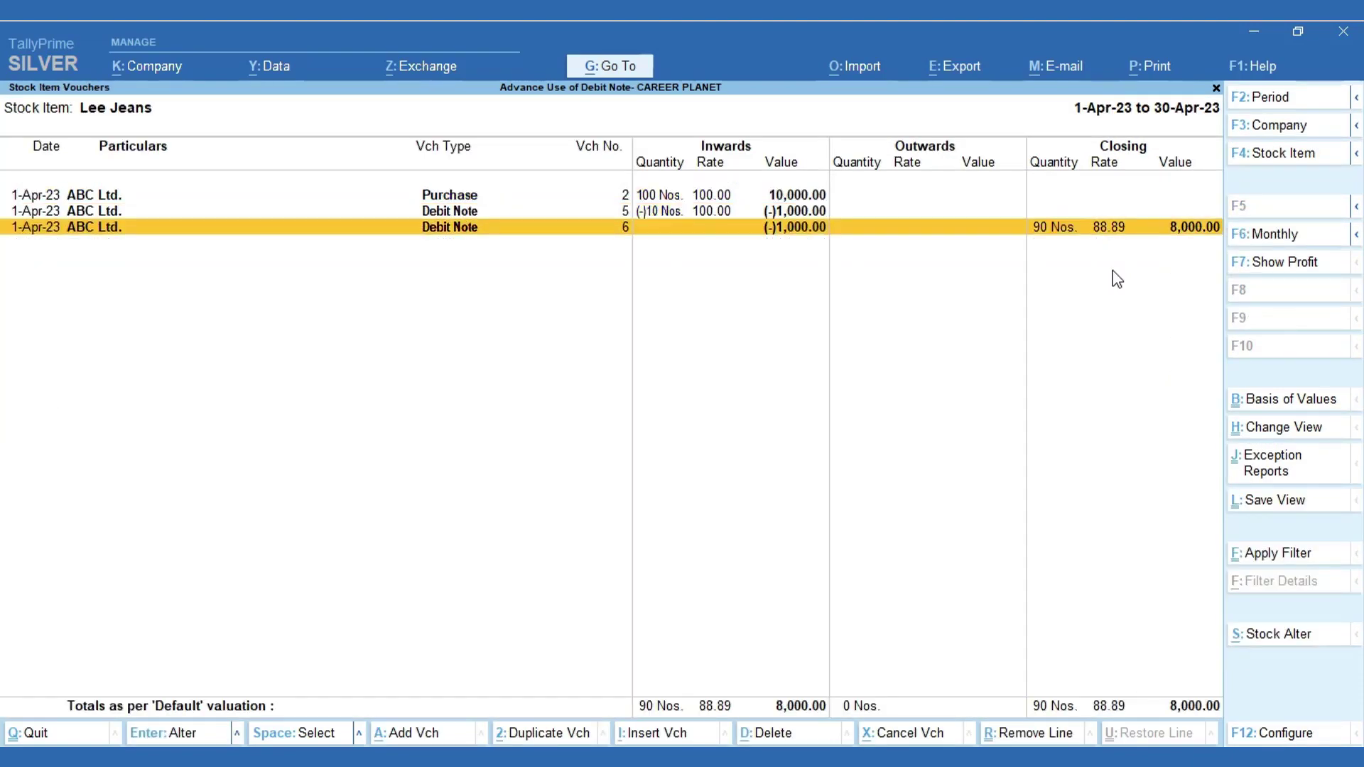
pyautogui.press('Escape')
pyautogui.press('Escape')
pyautogui.press('Escape')
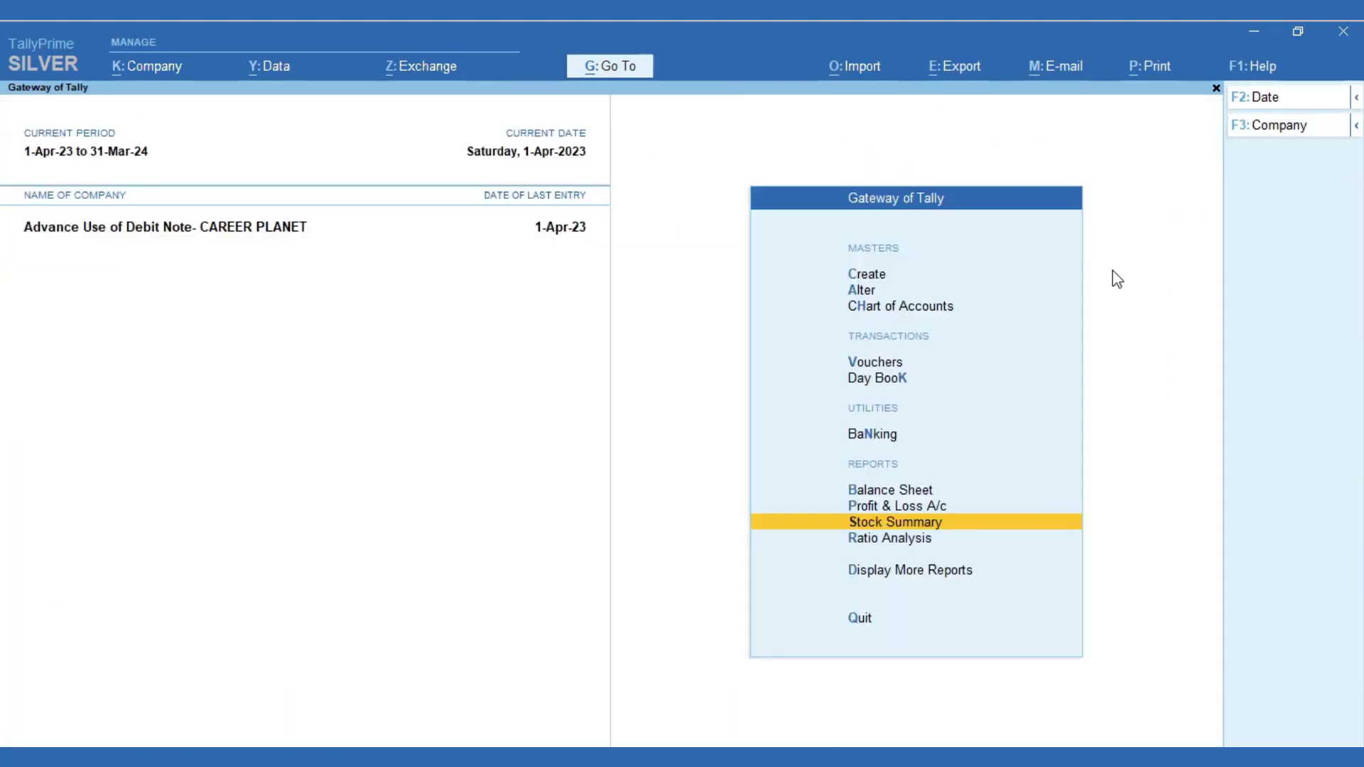
# Step: Open the Profit & Loss A/c in detail, examine the ledgers under Purchase Accounts, and return to the Gateway of Tally
pyautogui.press('Up')
pyautogui.press('Return')
pyautogui.hotkey('alt', 'F5')
pyautogui.press('Down')
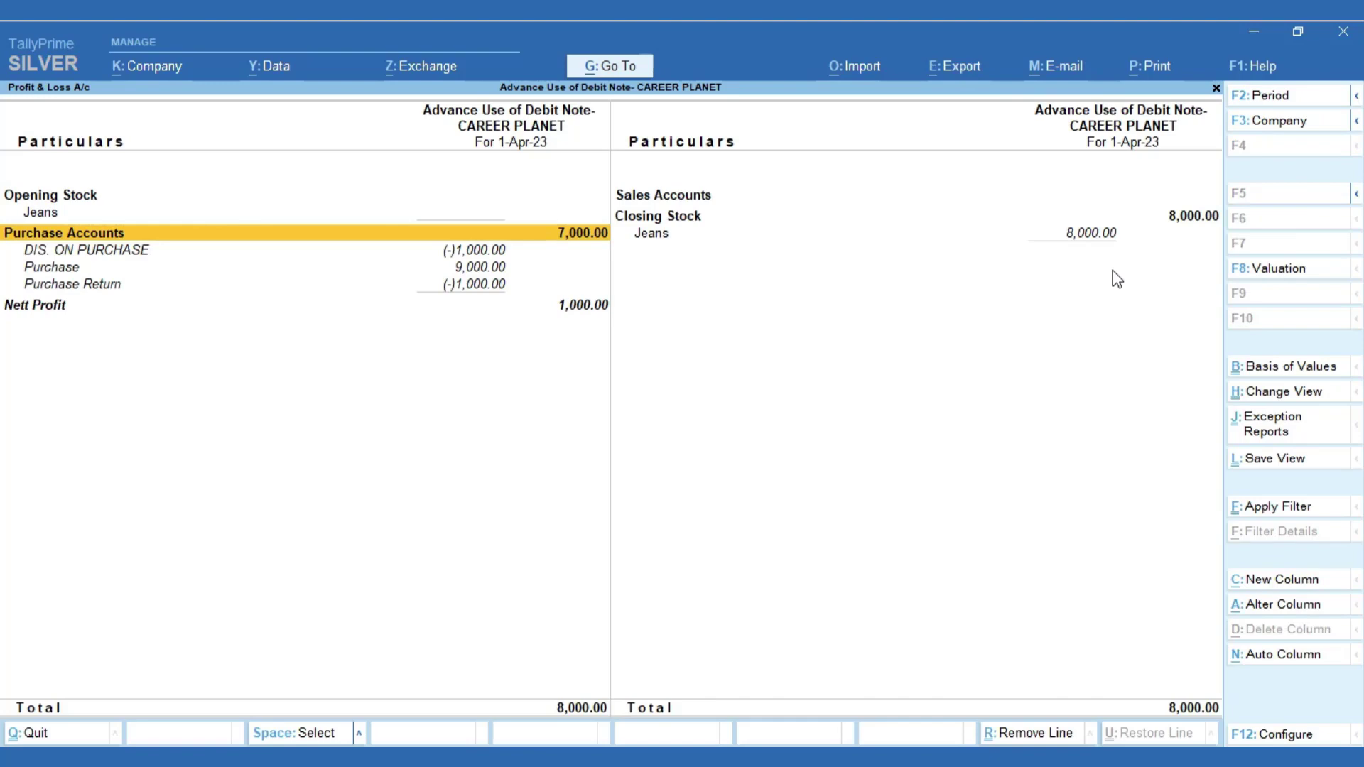
pyautogui.press('Escape')
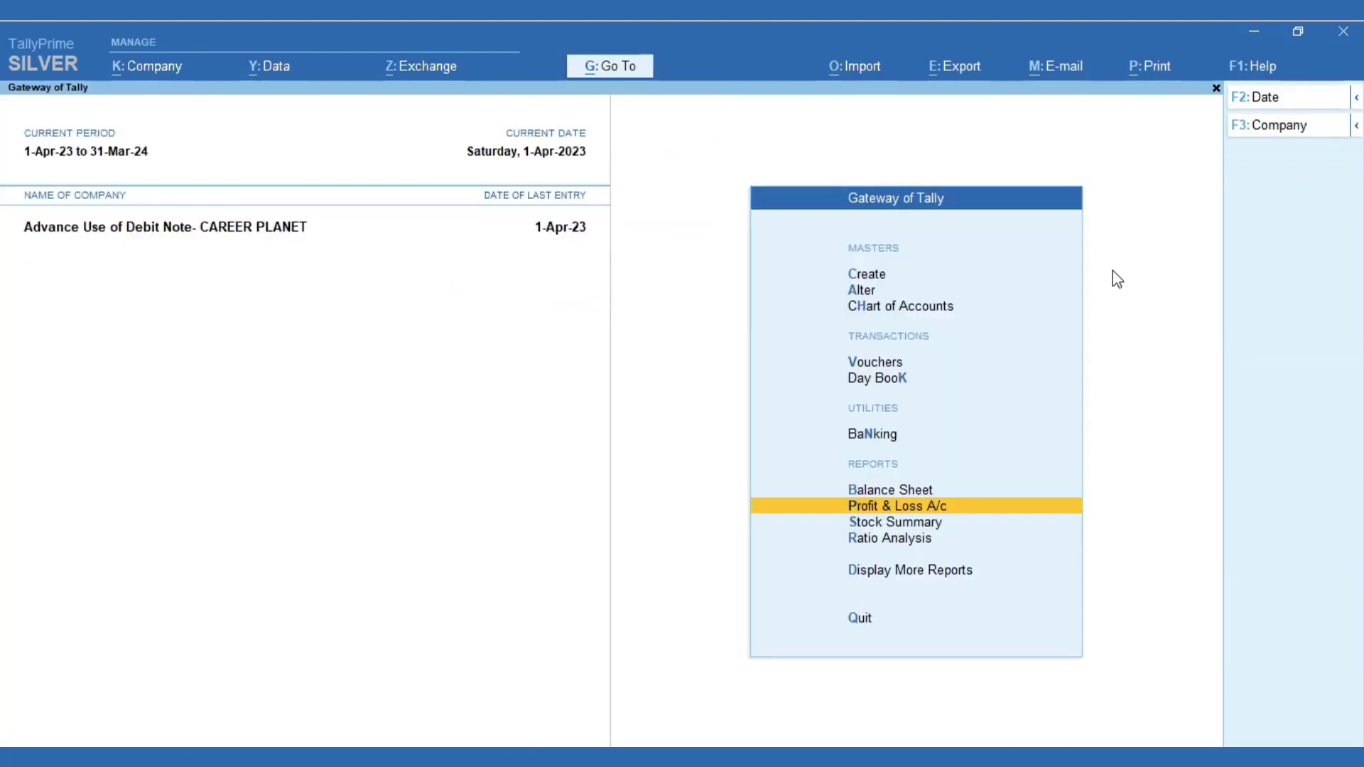
# Step: Open the GSTR-2A Reconciliation report from the GST reports
pyautogui.press('d')
pyautogui.press('g')
pyautogui.press('Down')
pyautogui.press('Down')
pyautogui.press('Down')
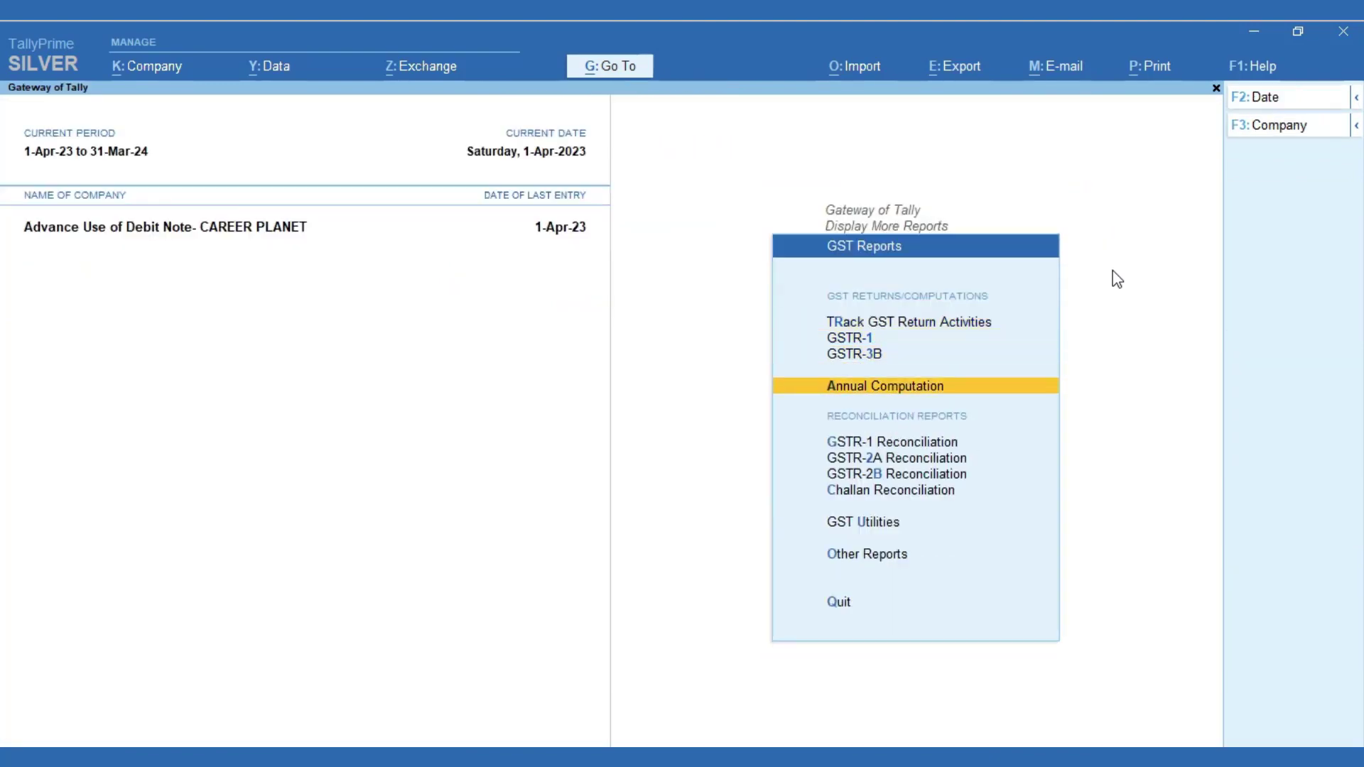
pyautogui.press('Down')
pyautogui.press('Down')
pyautogui.press('Return')
# Step: Drill down from Credit/Debit Notes to the ABC Ltd. vouchers, examine debit note no. 7, and close it without changes
pyautogui.press('Down')
pyautogui.press('Down')
pyautogui.press('Down')
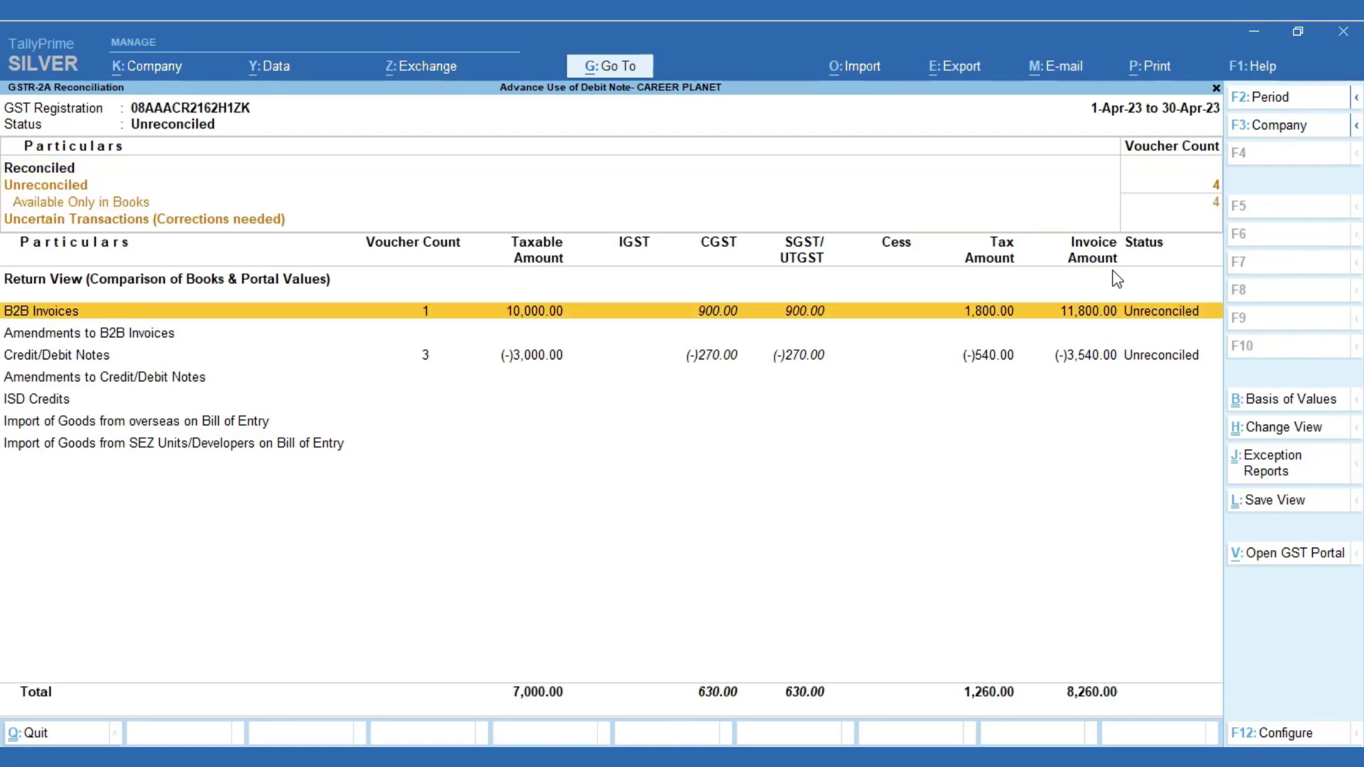
pyautogui.press('Down')
pyautogui.press('Down')
pyautogui.press('Return')
pyautogui.press('Return')
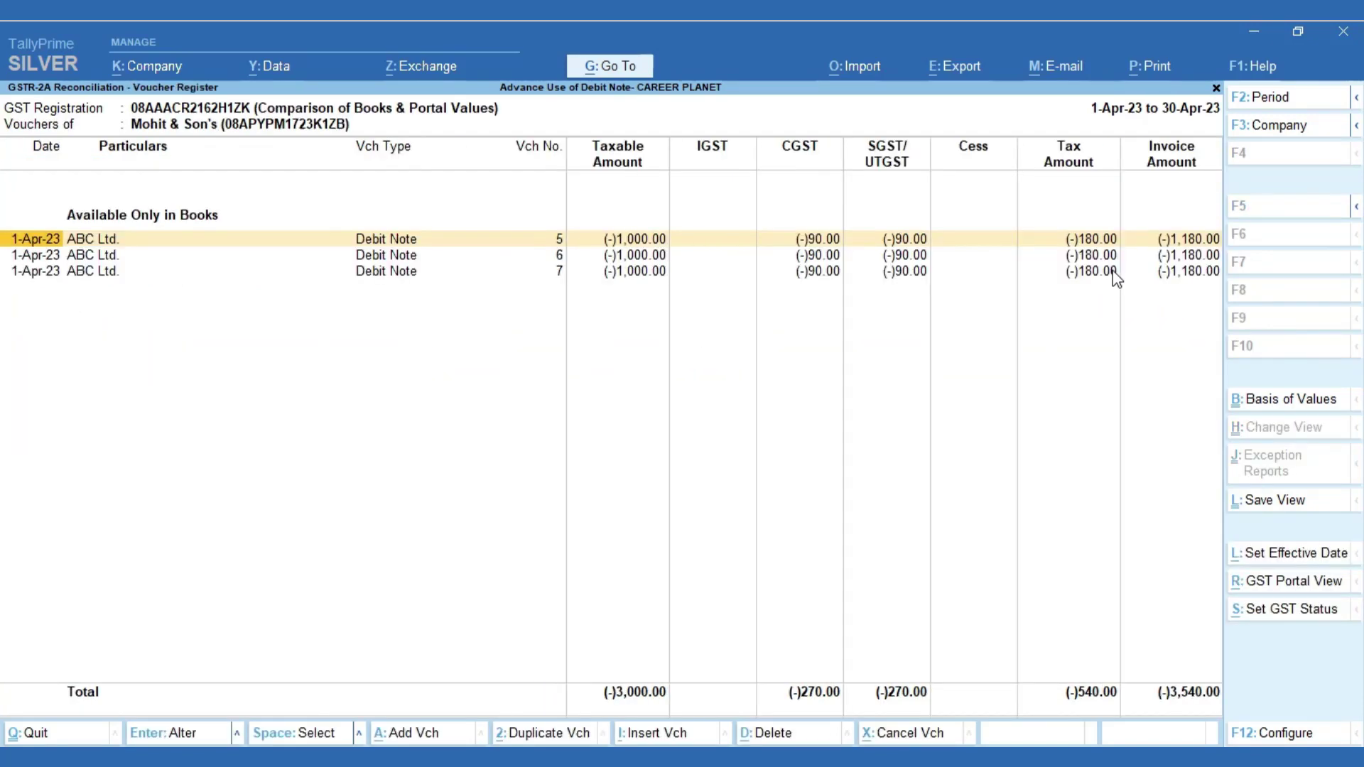
pyautogui.press('Down')
pyautogui.press('Down')
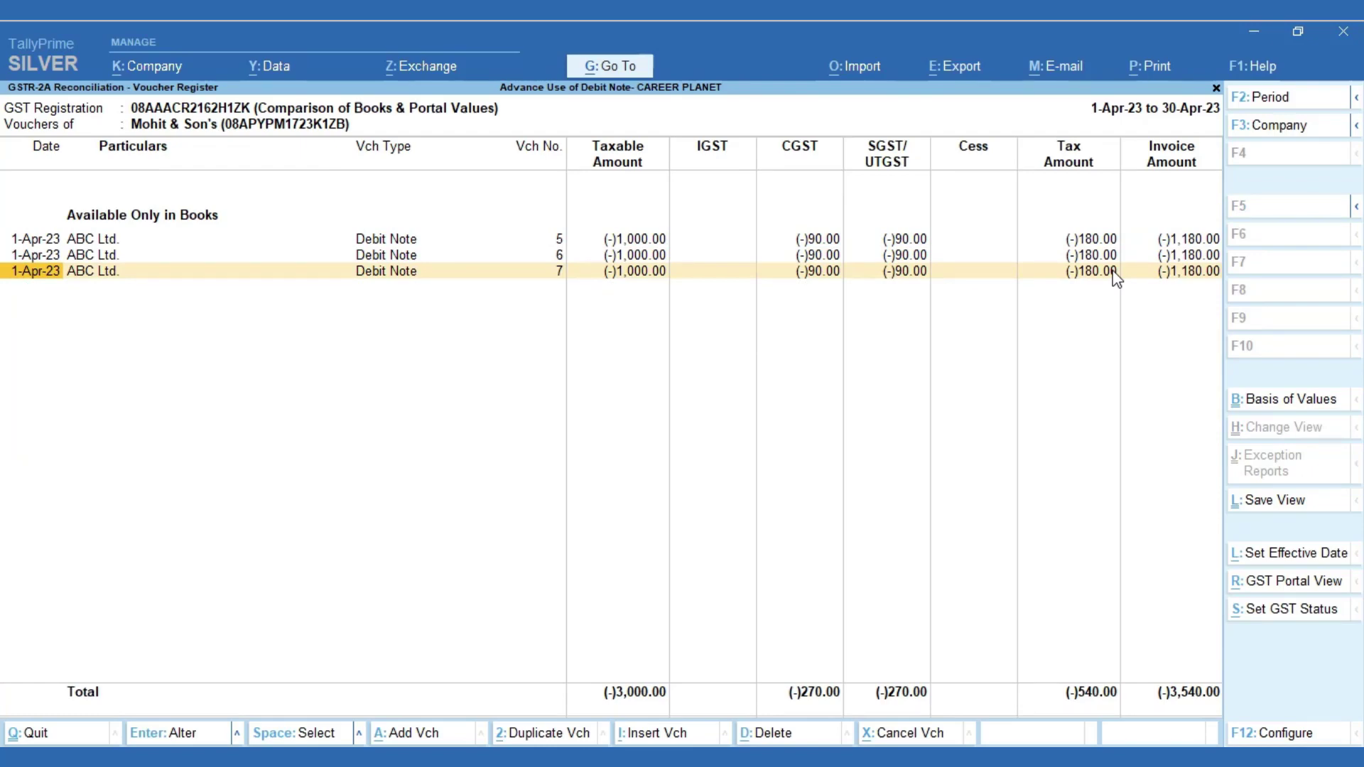
pyautogui.press('Return')
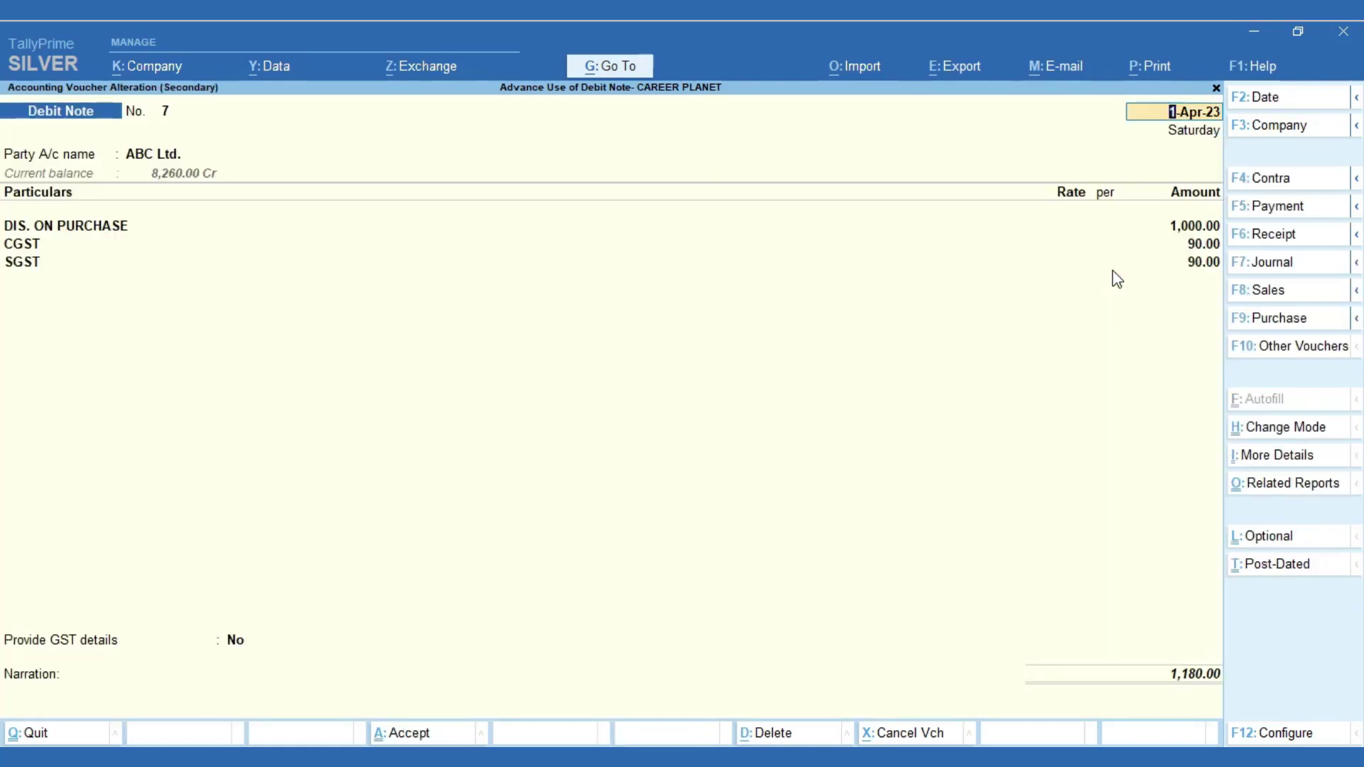
pyautogui.press('Escape')
pyautogui.press('y')
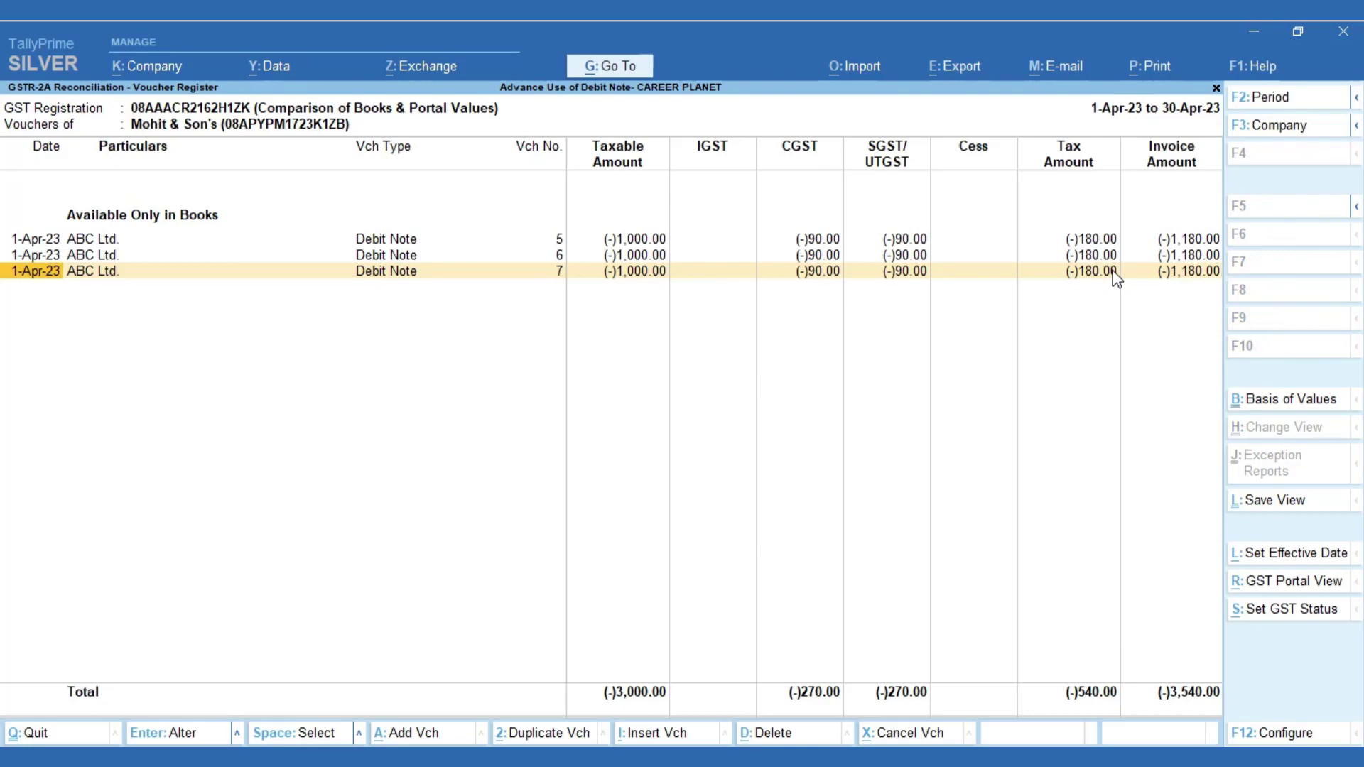
# Step: Leave the GSTR-2A Reconciliation reports and return to the Gateway of Tally
pyautogui.press('Escape')
pyautogui.press('Escape')
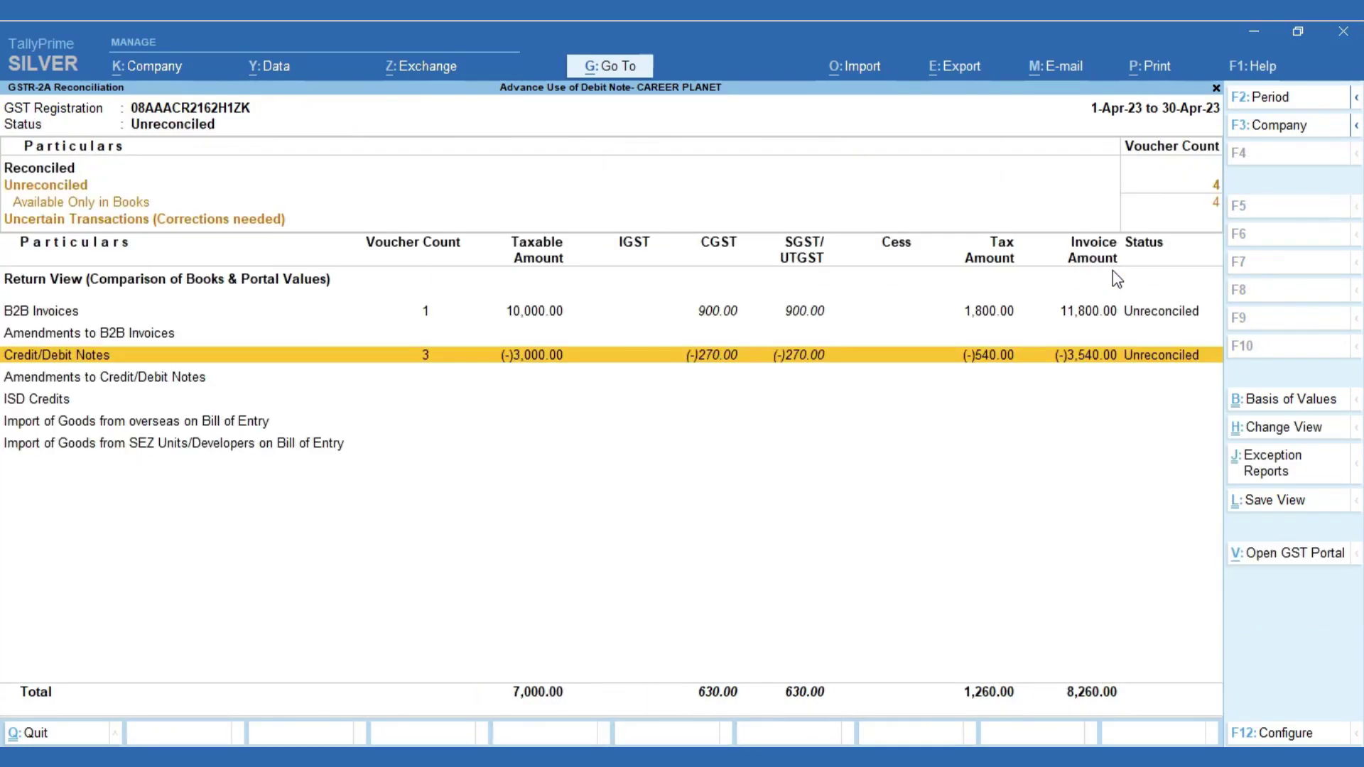
pyautogui.press('Escape')
pyautogui.press('Escape')
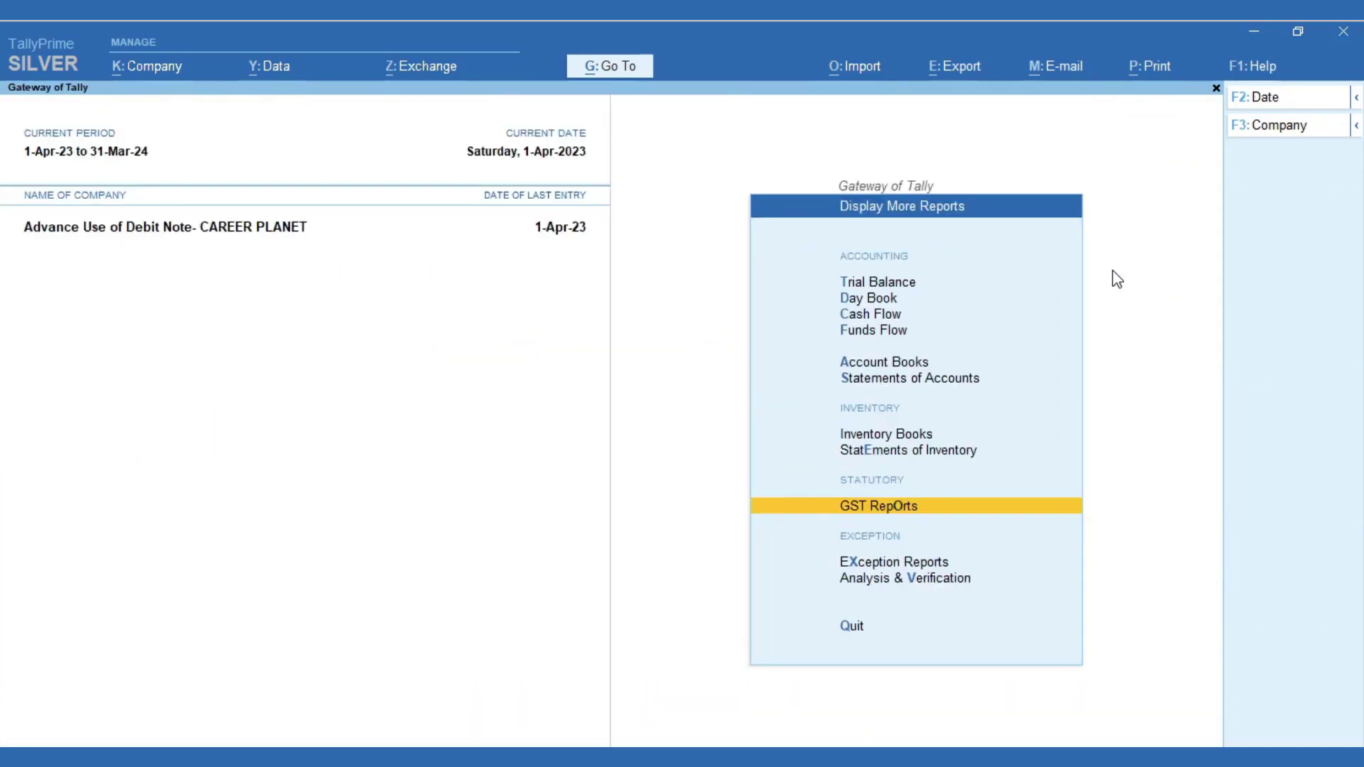
pyautogui.press('Escape')
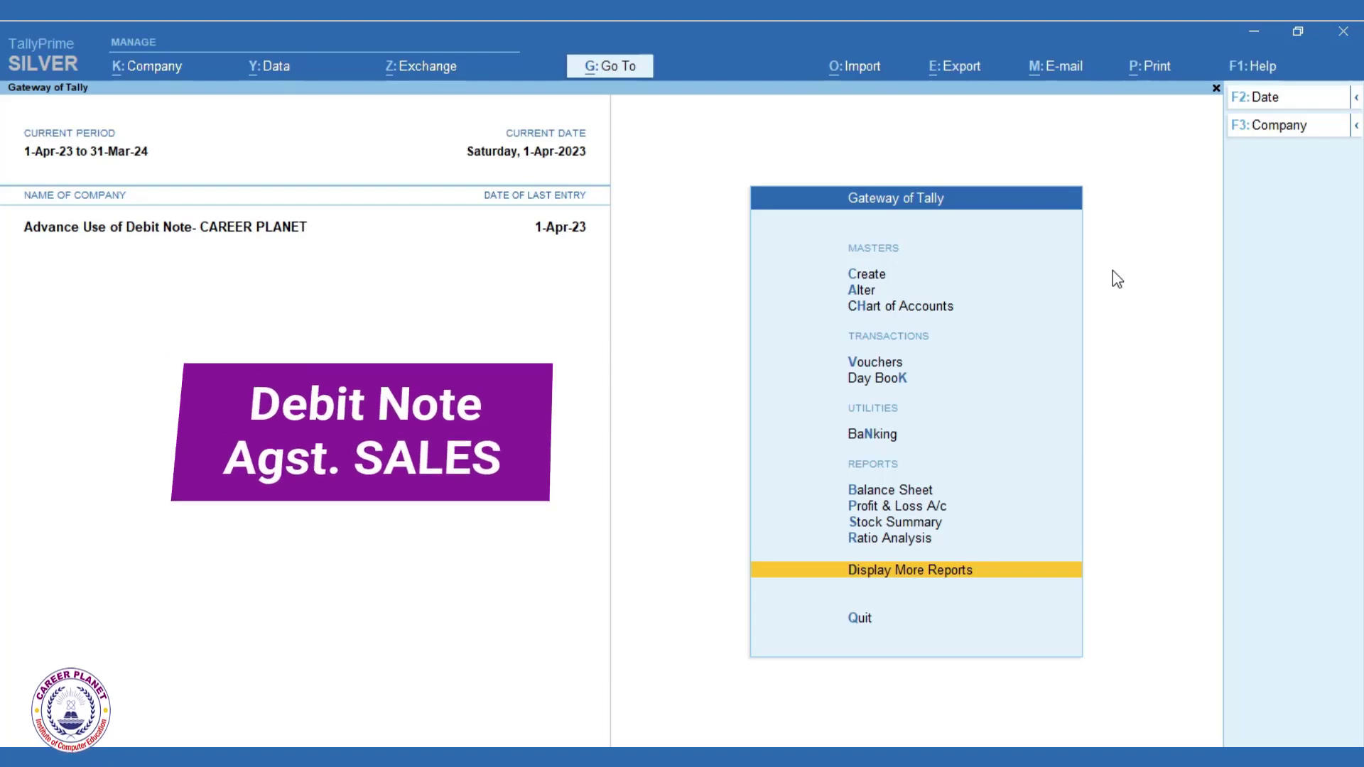
pyautogui.click(1145, 438)
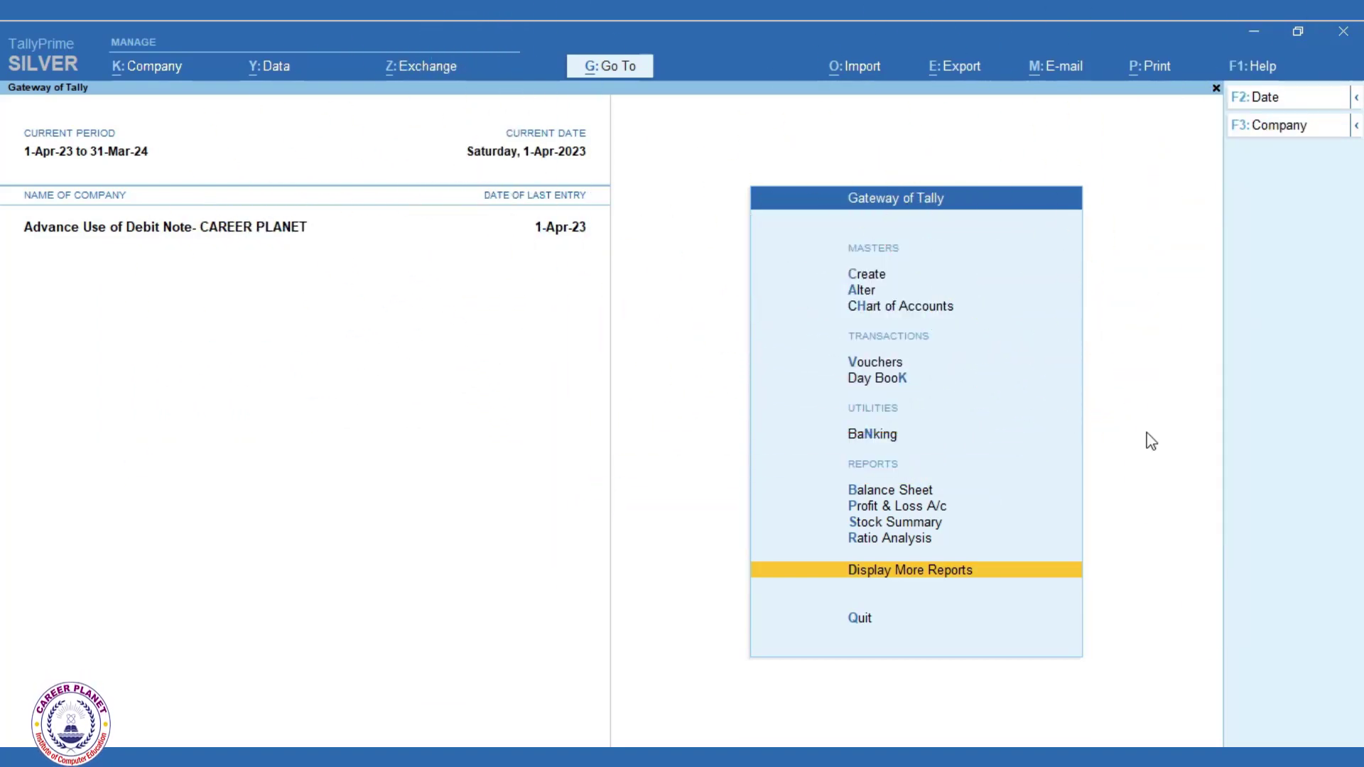
# Step: Open voucher entry and start a Sales voucher in Item Invoice mode
pyautogui.press('Up')
pyautogui.press('Up')
pyautogui.press('Up')
pyautogui.press('Up')
pyautogui.press('Up')
pyautogui.press('Up')
pyautogui.press('Up')
pyautogui.press('Return')
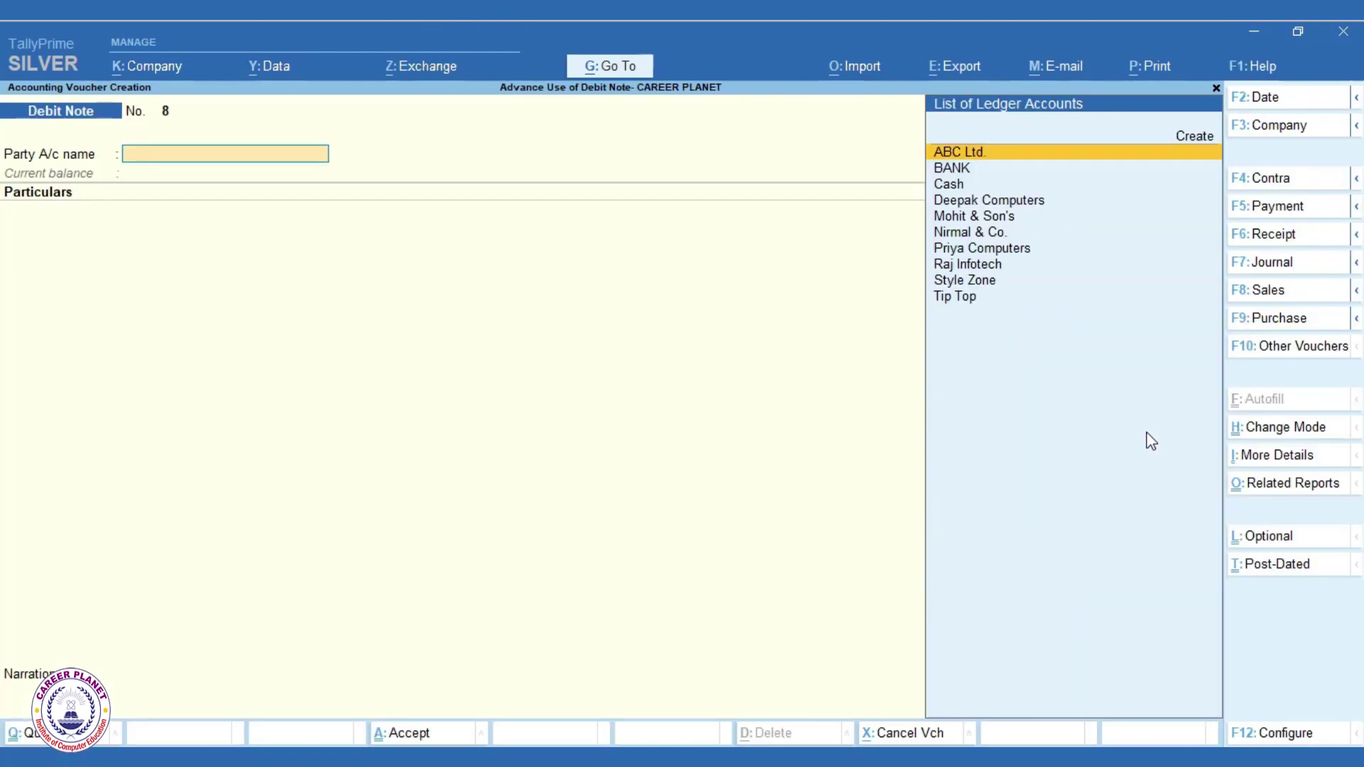
pyautogui.press('F8')
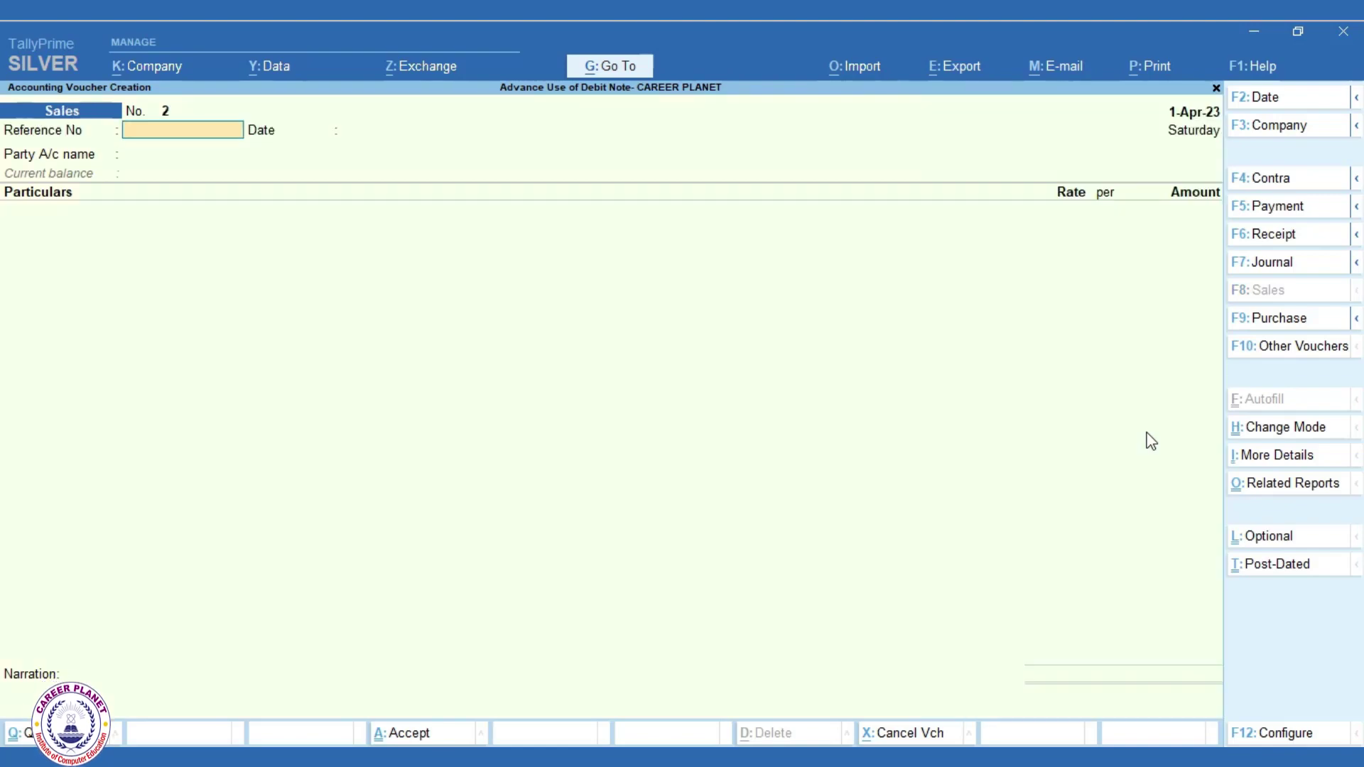
pyautogui.hotkey('ctrl', 'h')
pyautogui.press('Up')
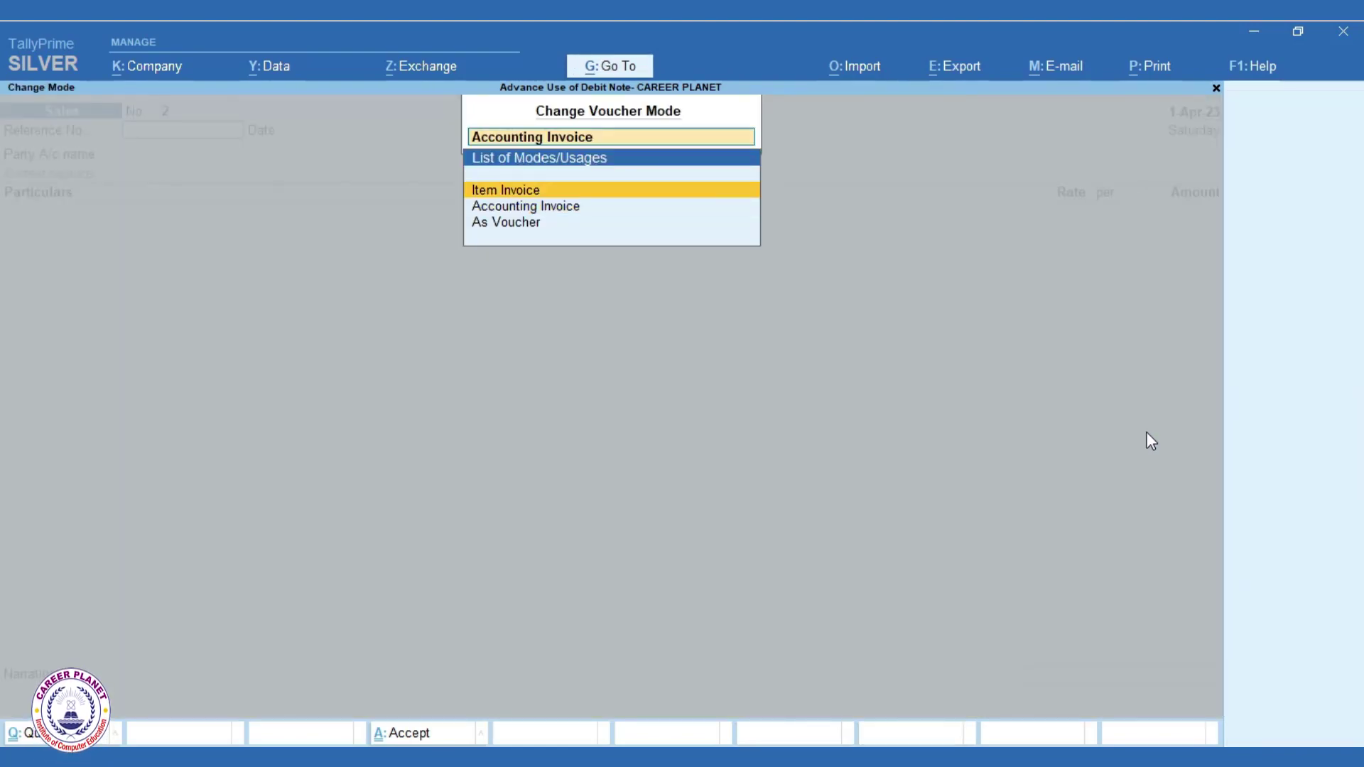
pyautogui.press('Return')
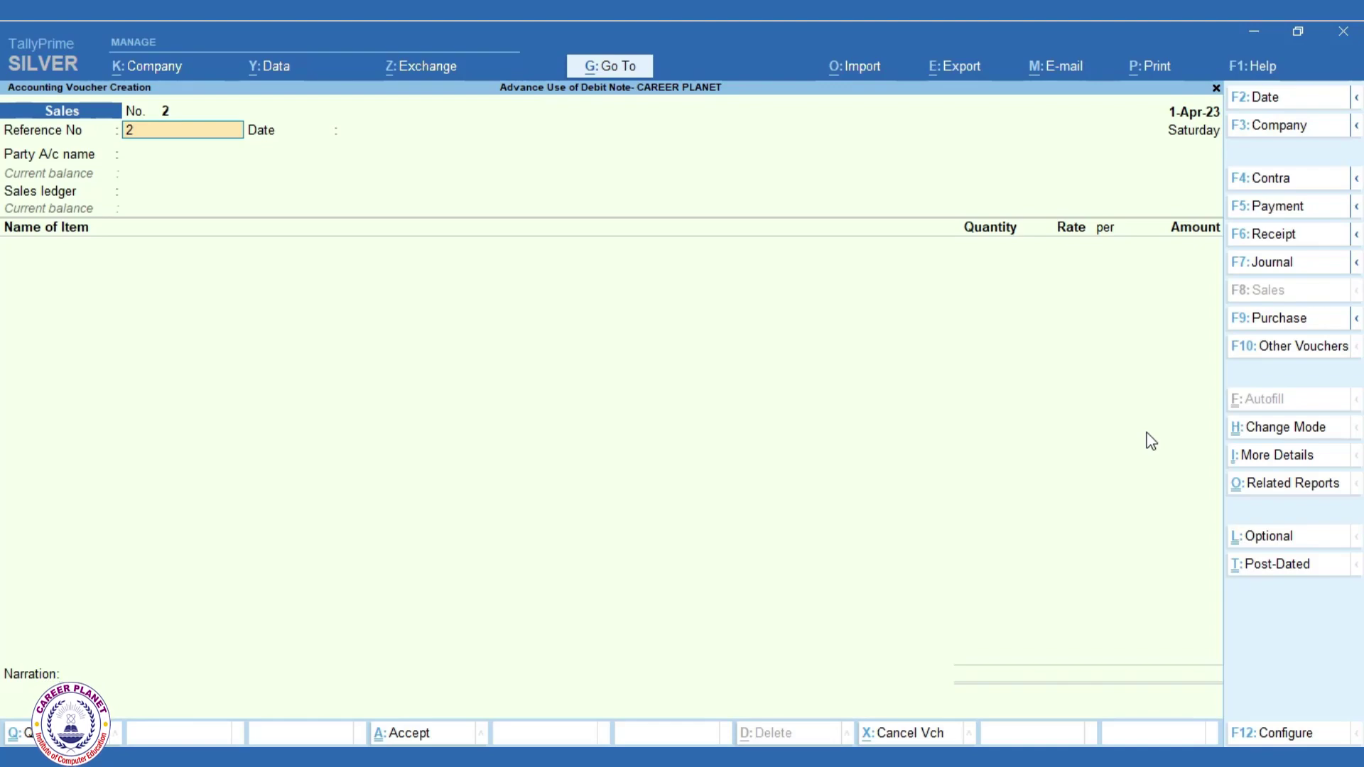
# Step: Set the sales voucher's reference number to 2, the party to Mohit & Son's and the sales ledger to Sales, leaving dispatch details blank
pyautogui.write('2')
pyautogui.press('Return')
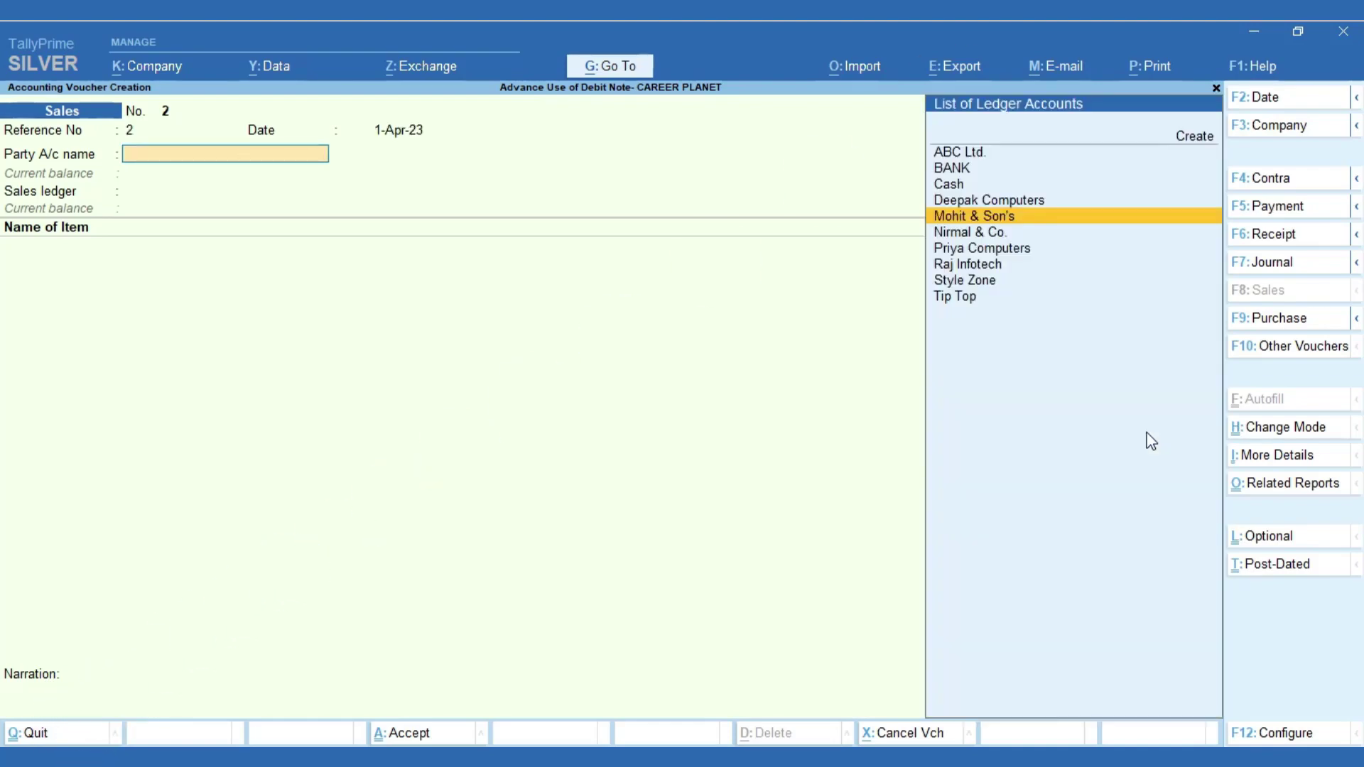
pyautogui.press('Return')
pyautogui.press('Escape')
pyautogui.hotkey('ctrl', 'Return')
pyautogui.press('Escape')
pyautogui.press('Return')
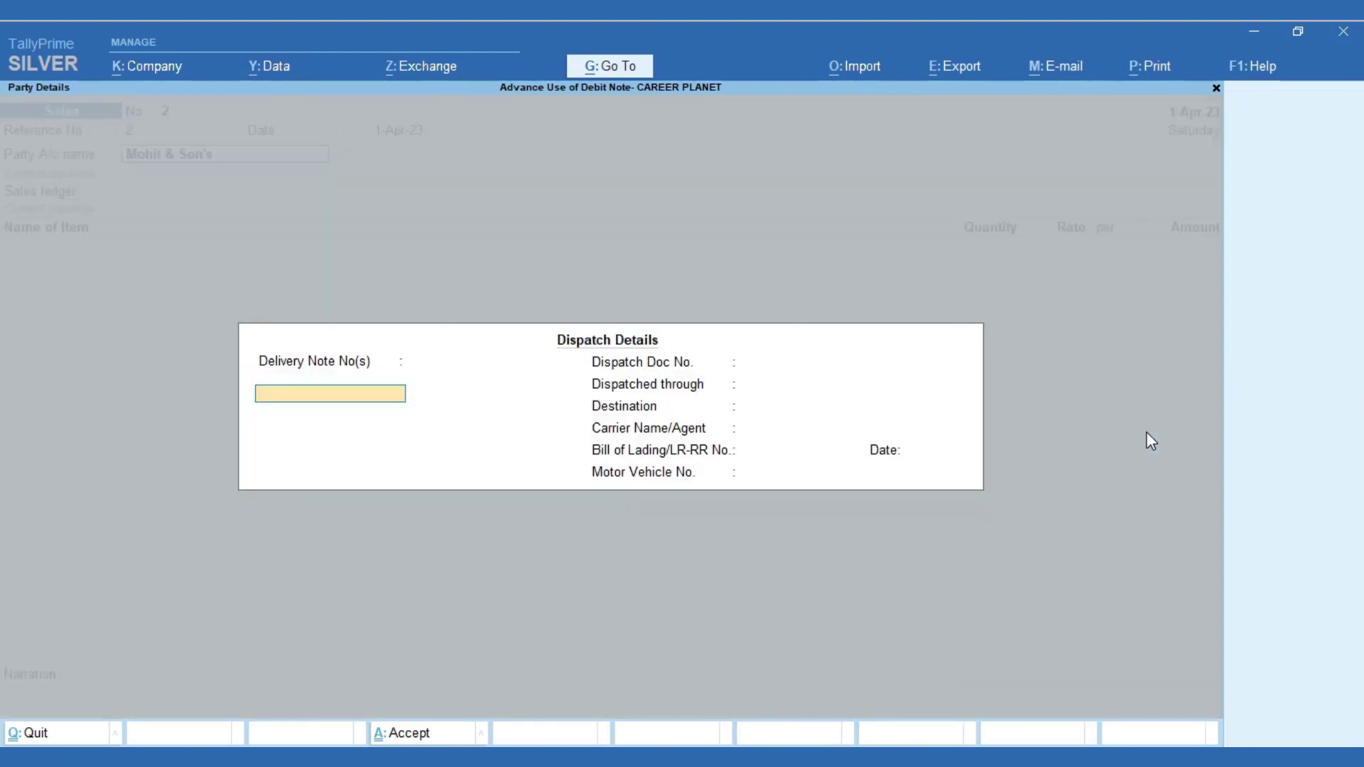
pyautogui.hotkey('ctrl', 'a')
# Step: Add the stock item Lee Jeans with a quantity of 10 Nos. at a rate of 200
pyautogui.write('L')
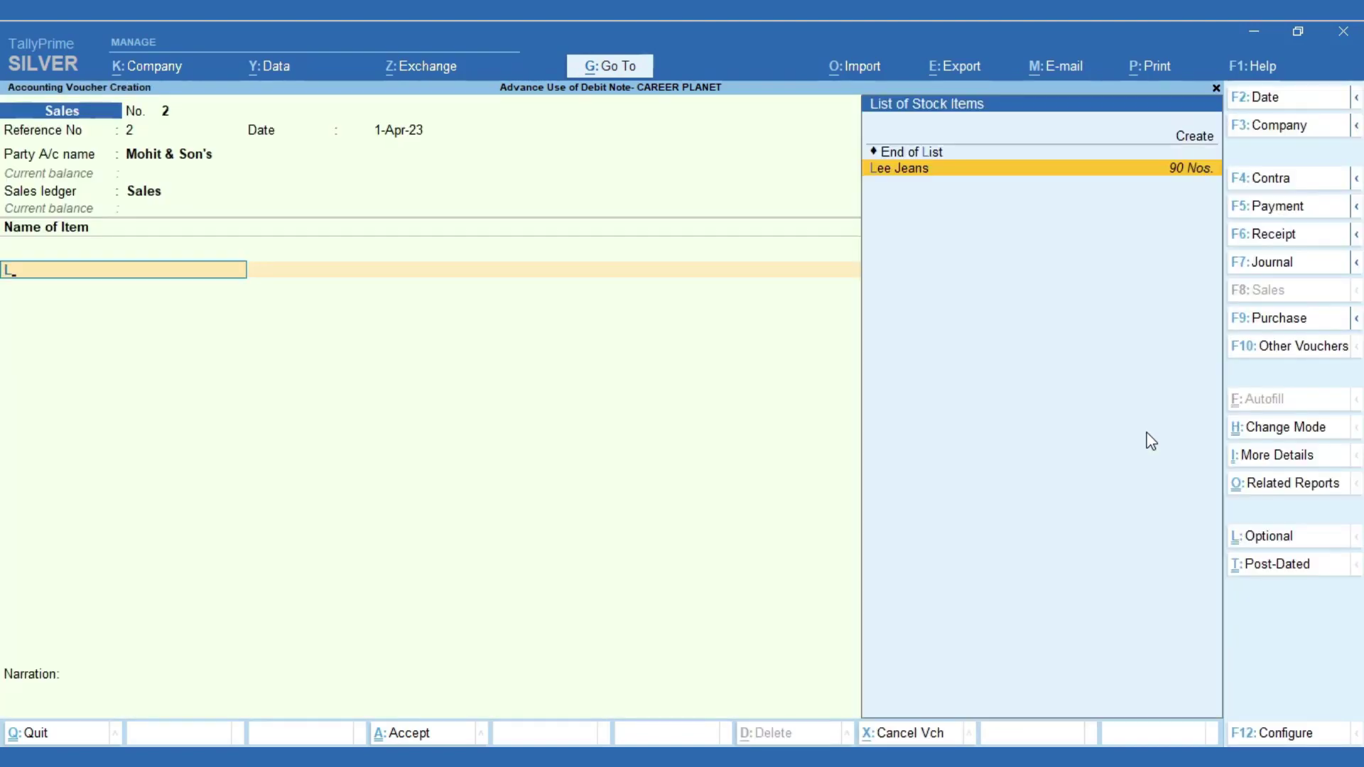
pyautogui.press('Return')
pyautogui.write('10')
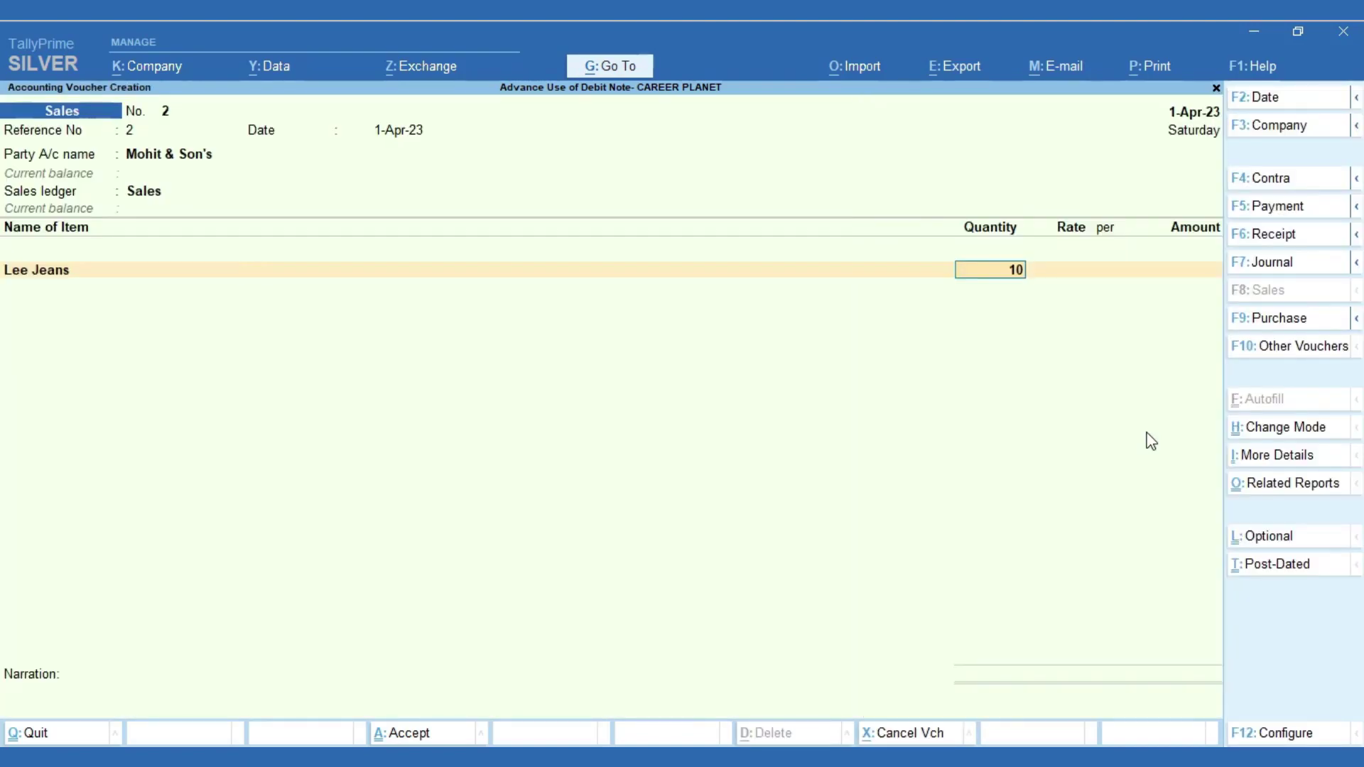
pyautogui.press('Return')
pyautogui.write('200')
pyautogui.press('Return')
pyautogui.press('Return')
pyautogui.press('Return')
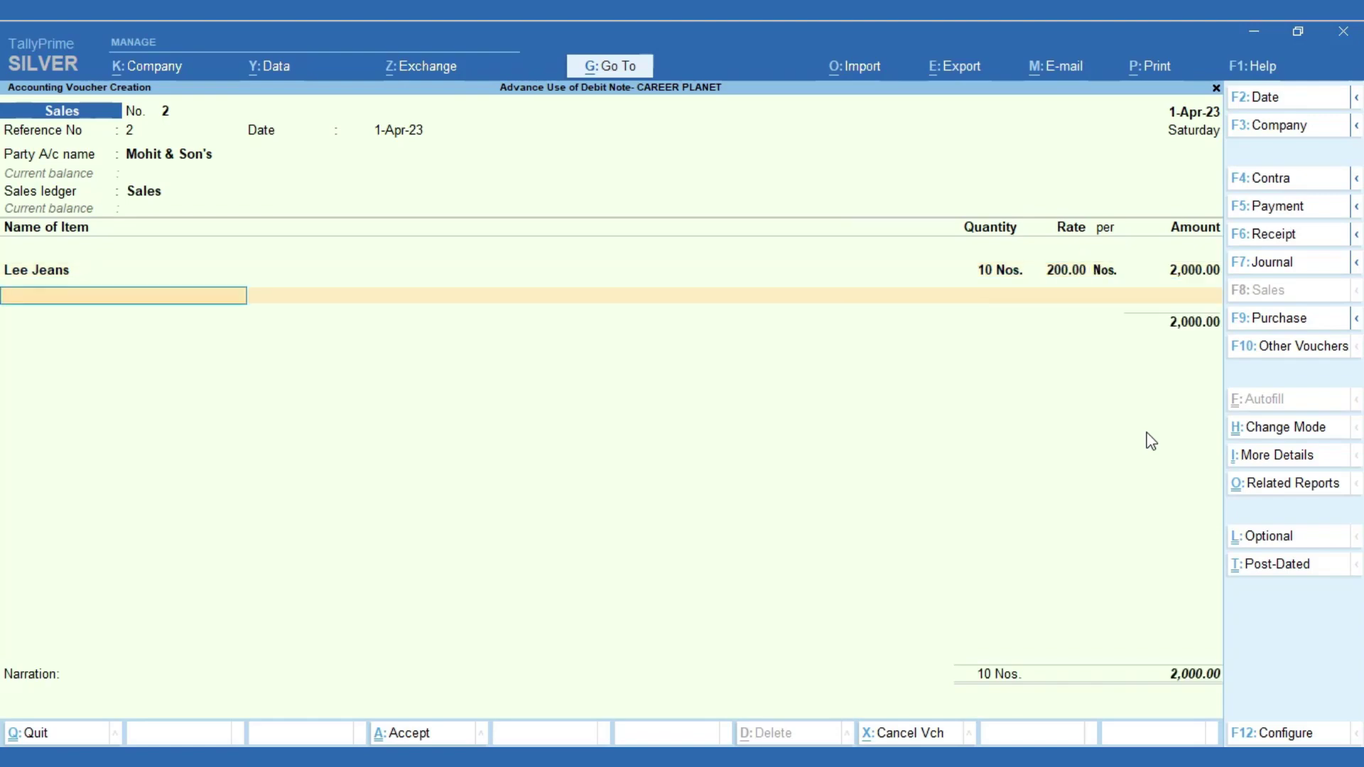
# Step: End the item list and add the CGST and SGST ledgers to the sales voucher
pyautogui.press('Return')
pyautogui.write('C')
pyautogui.press('Return')
pyautogui.press('Return')
pyautogui.write('S')
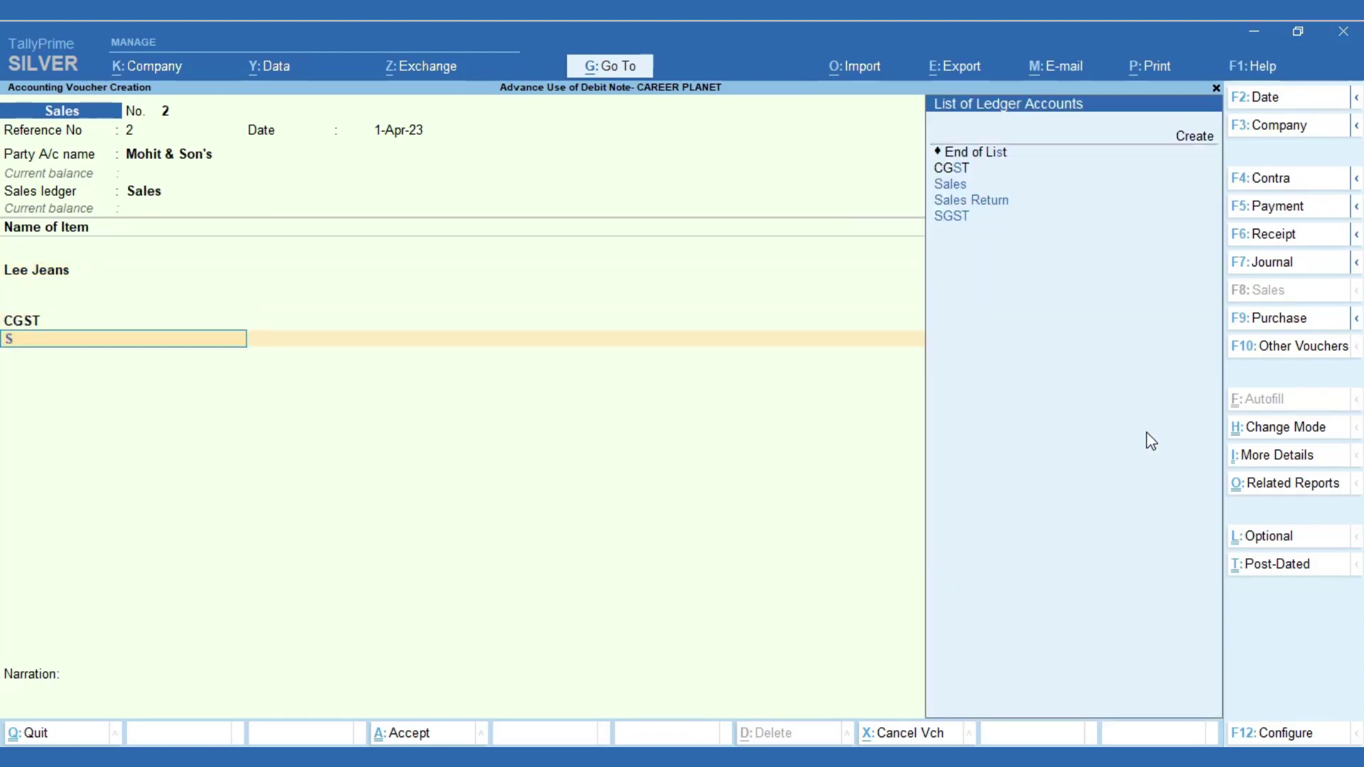
pyautogui.write('G')
pyautogui.press('Return')
pyautogui.press('Return')
# Step: Save the sales voucher with the bill as New Ref 2, and reopen it to review the entry
pyautogui.press('Return')
pyautogui.press('Return')
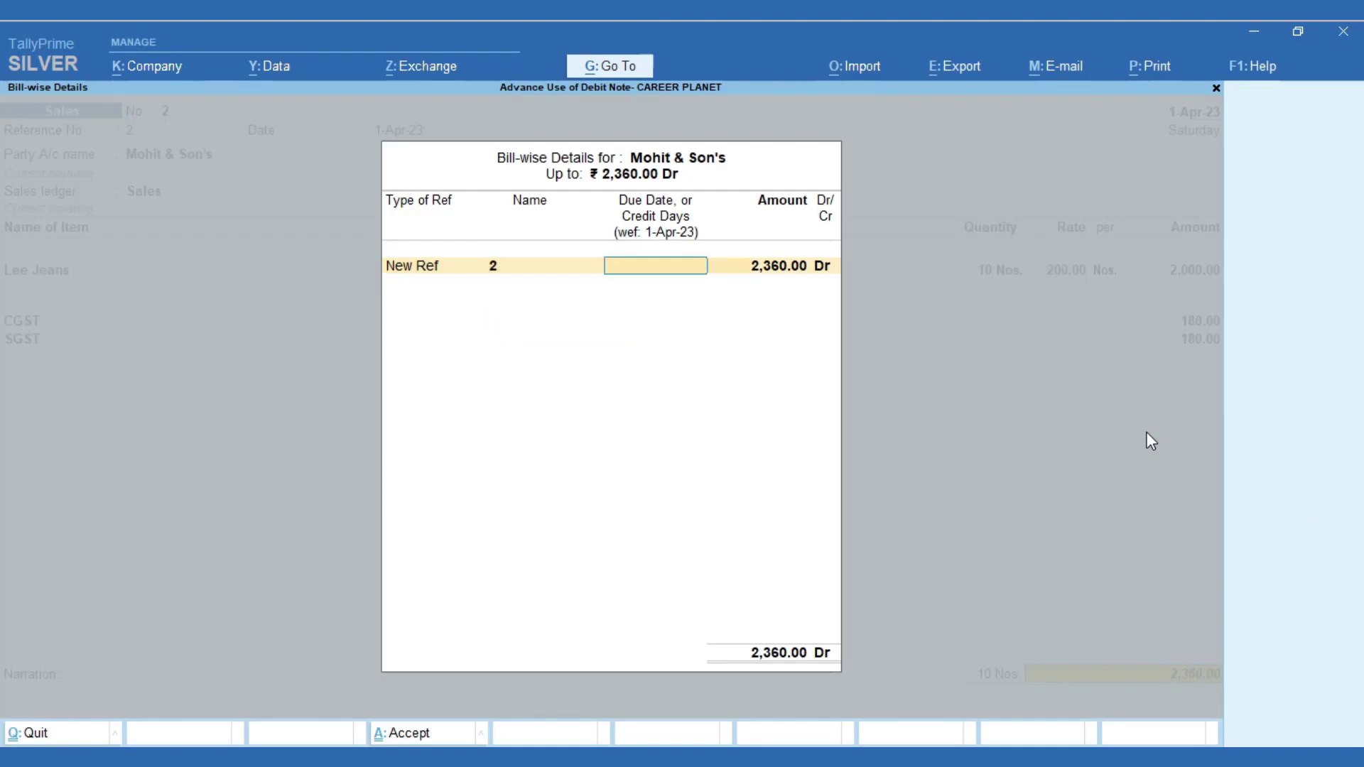
pyautogui.press('Return')
pyautogui.press('Return')
pyautogui.press('Return')
pyautogui.press('Return')
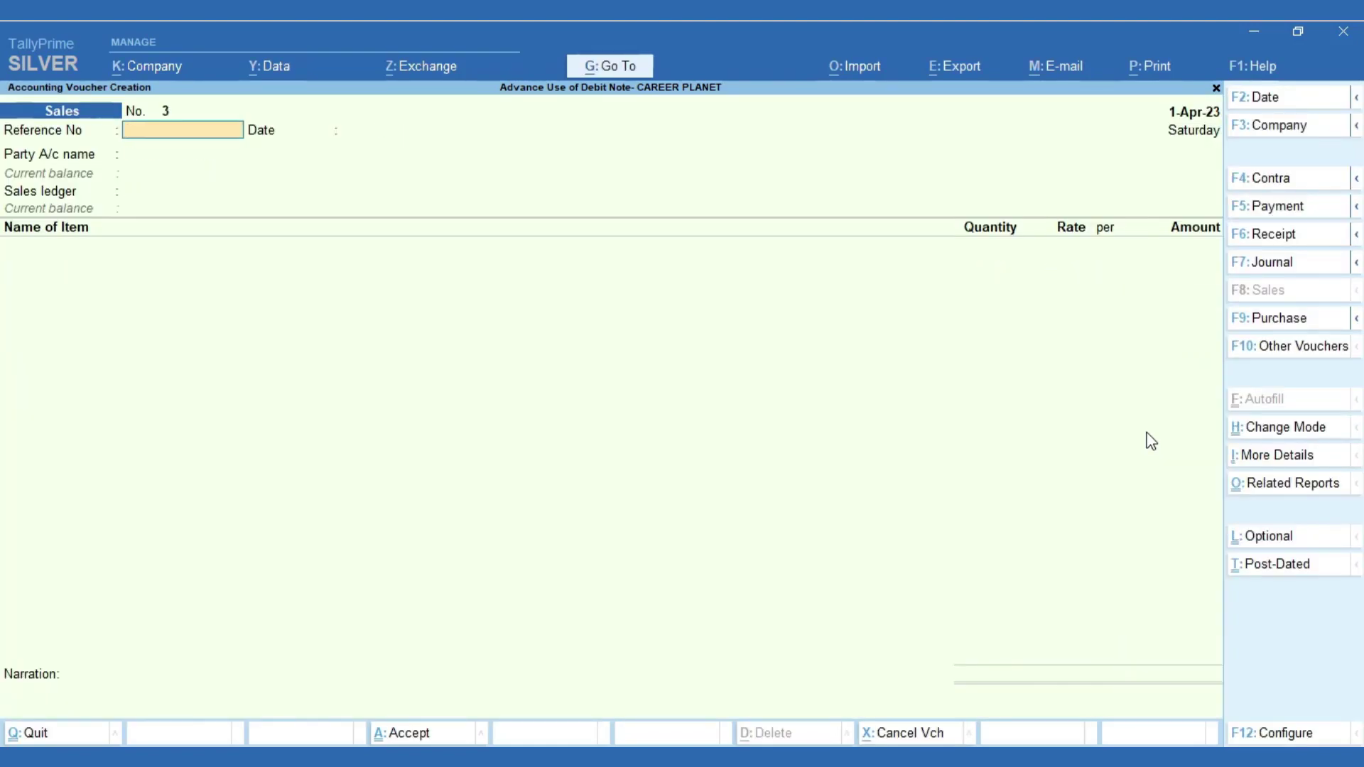
pyautogui.press('pageup')
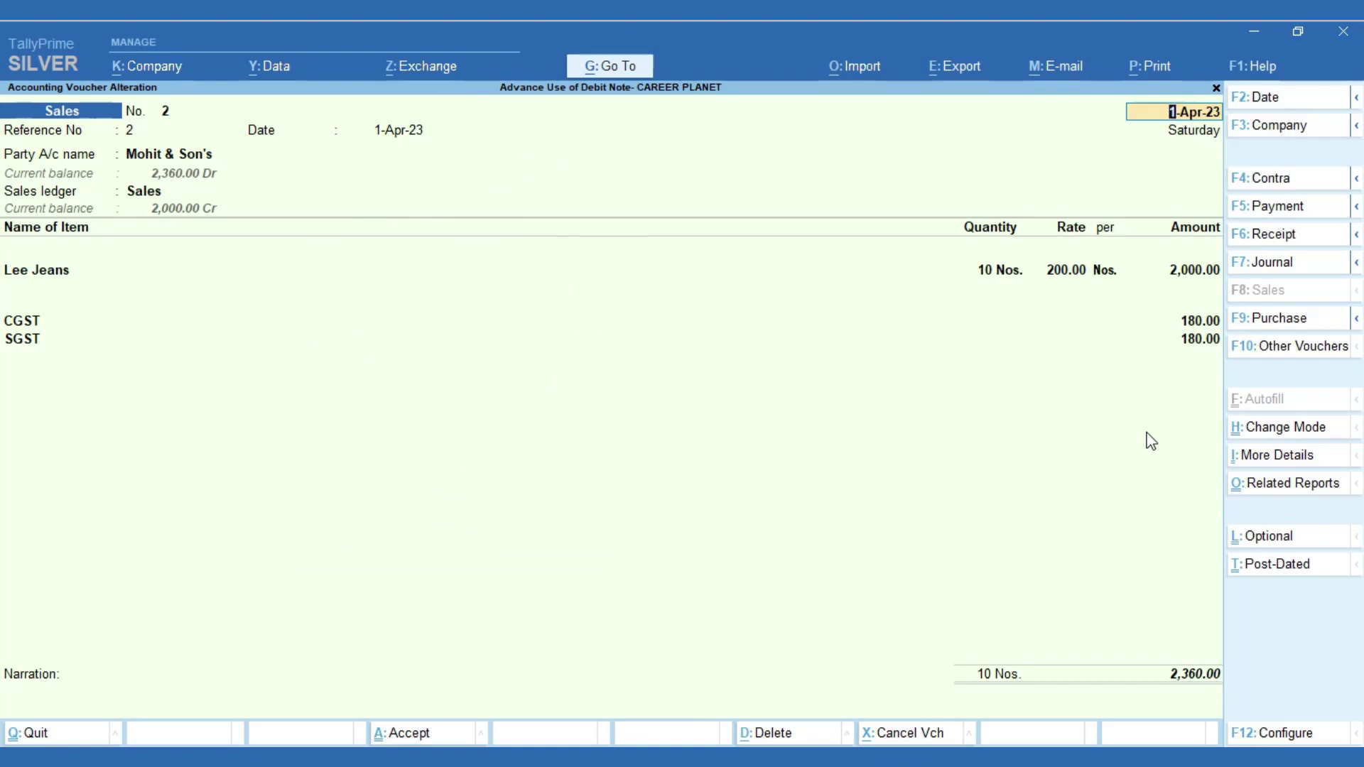
pyautogui.hotkey('ctrl', 'a')
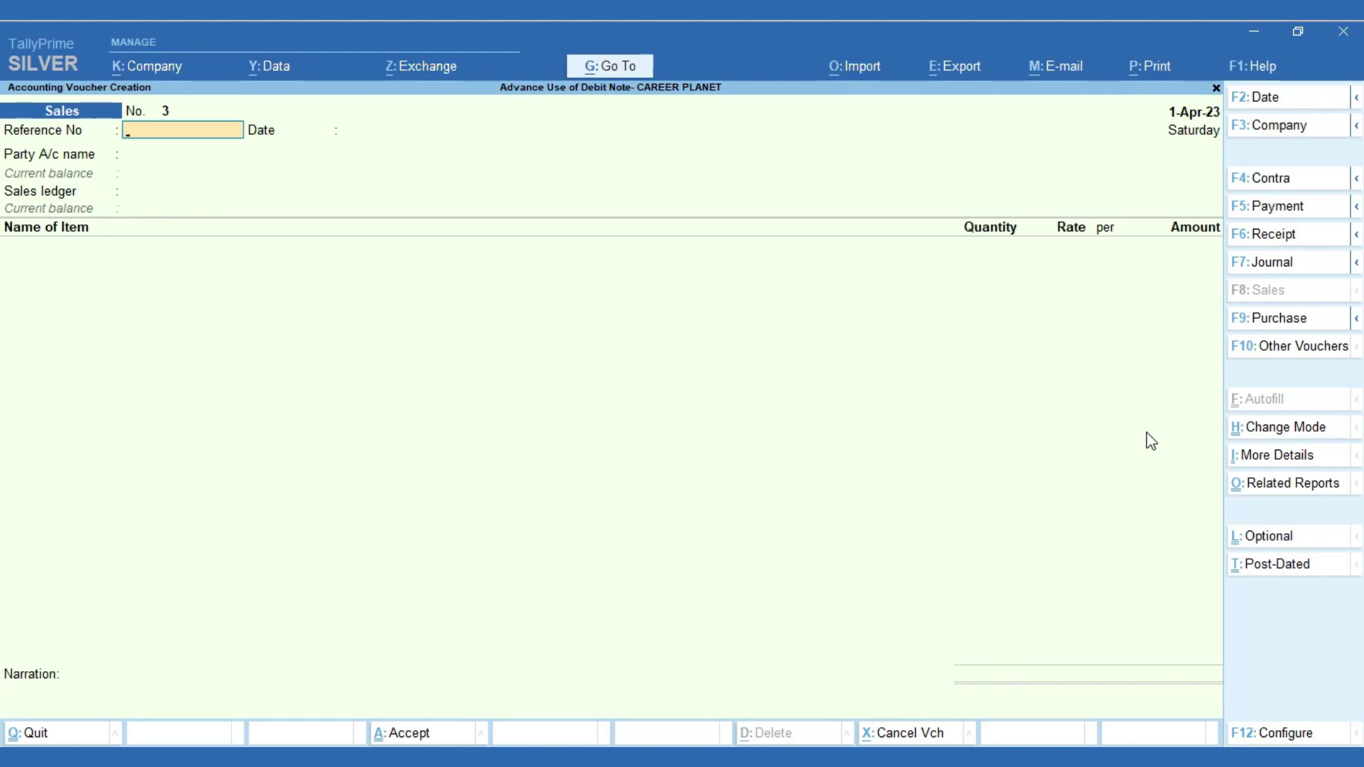
# Step: Start a Debit Note voucher and change its mode to As Voucher
pyautogui.hotkey('alt', 'F5')
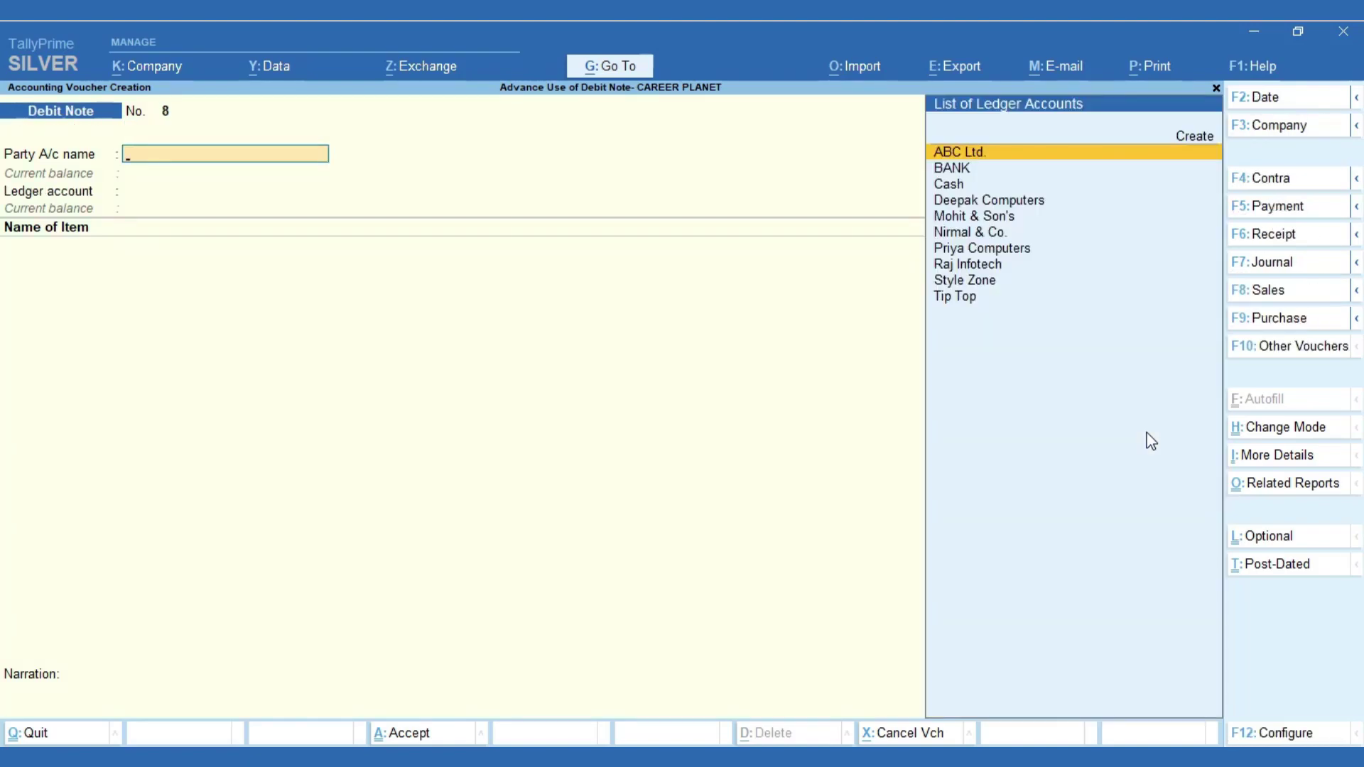
pyautogui.hotkey('ctrl', 'h')
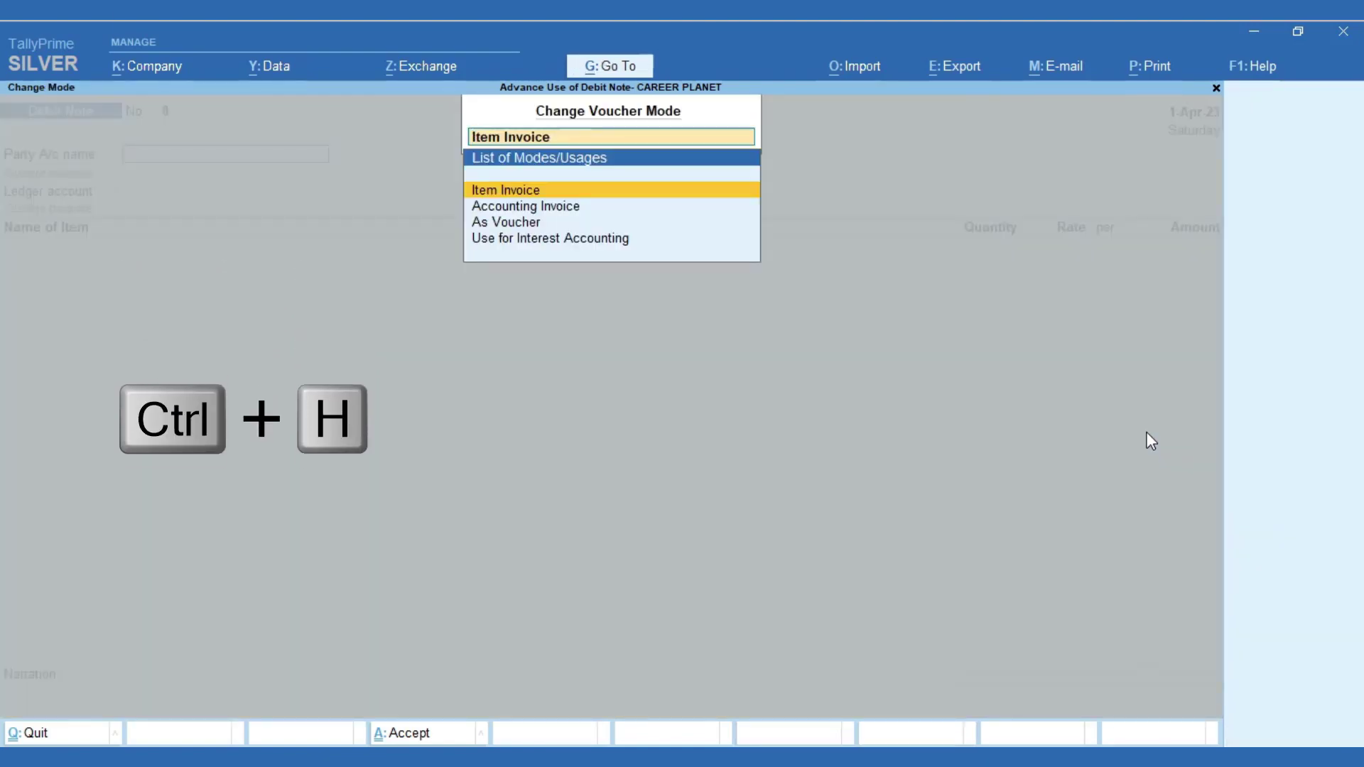
pyautogui.press('Down')
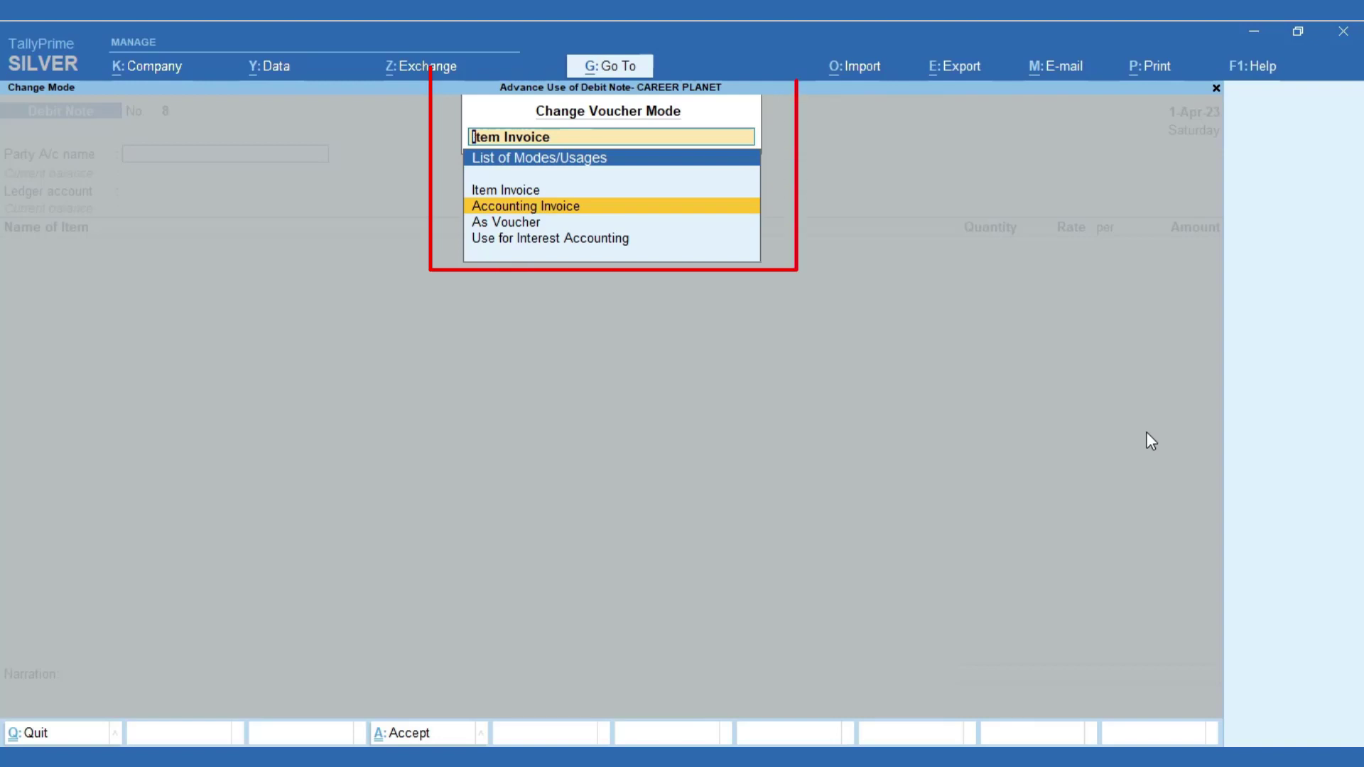
pyautogui.press('Down')
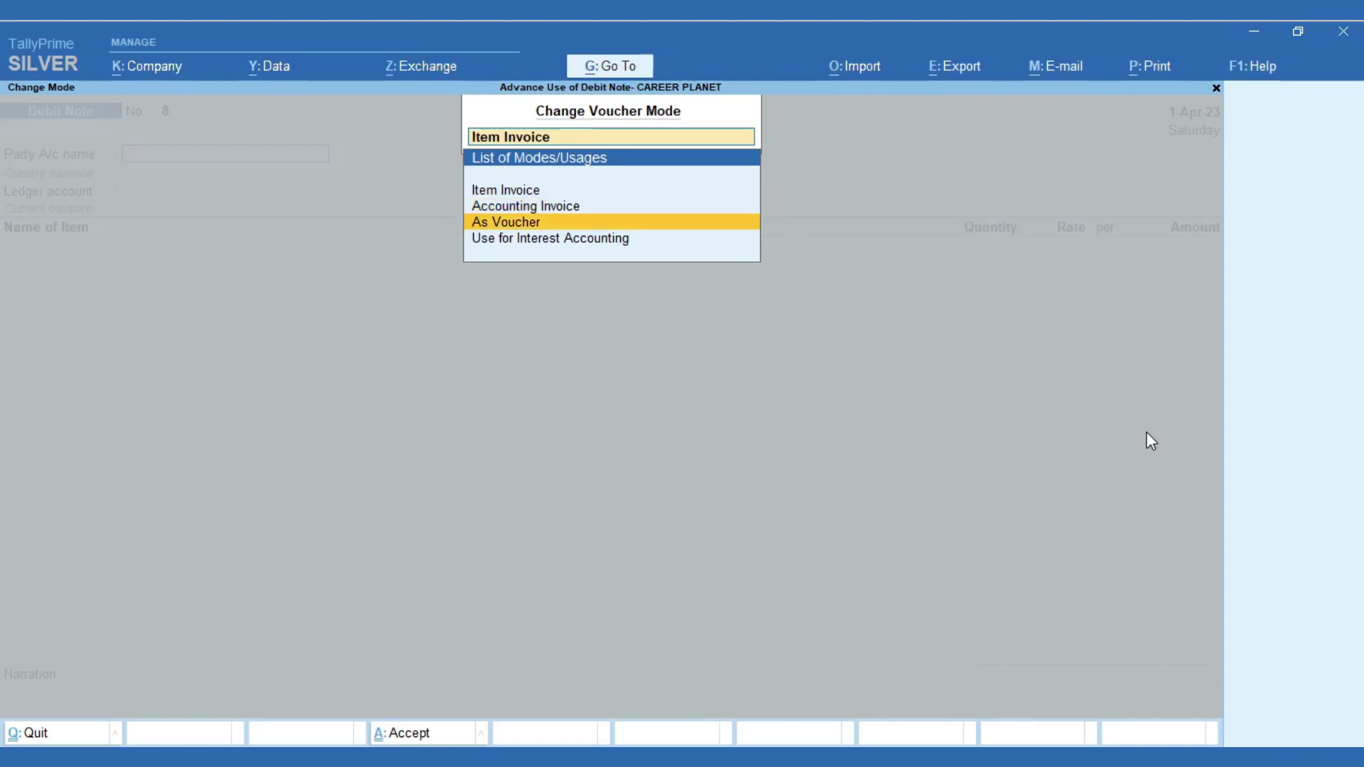
pyautogui.press('Return')
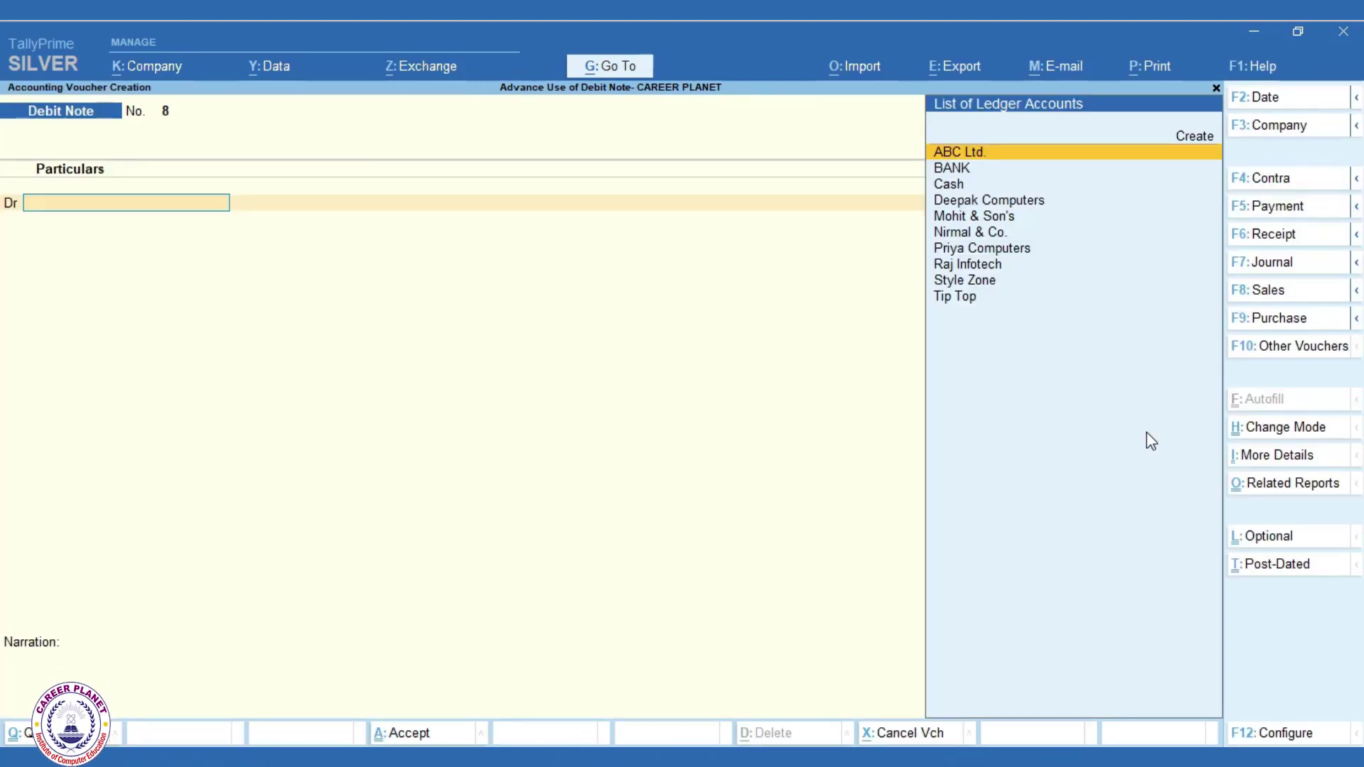
# Step: Debit the party Mohit & Son's and enter 2 as the original invoice number, leaving the dispatch details blank
pyautogui.write('M')
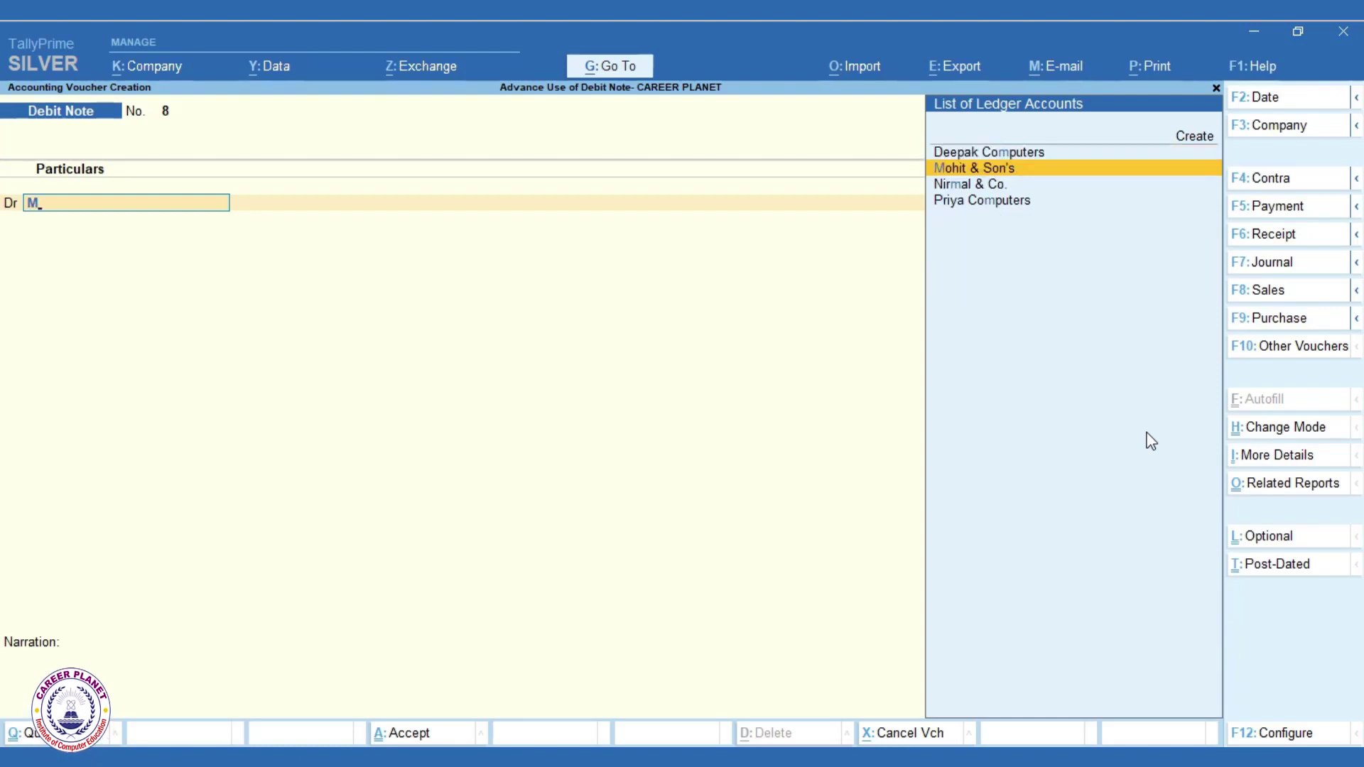
pyautogui.press('Return')
pyautogui.press('Return')
pyautogui.press('Return')
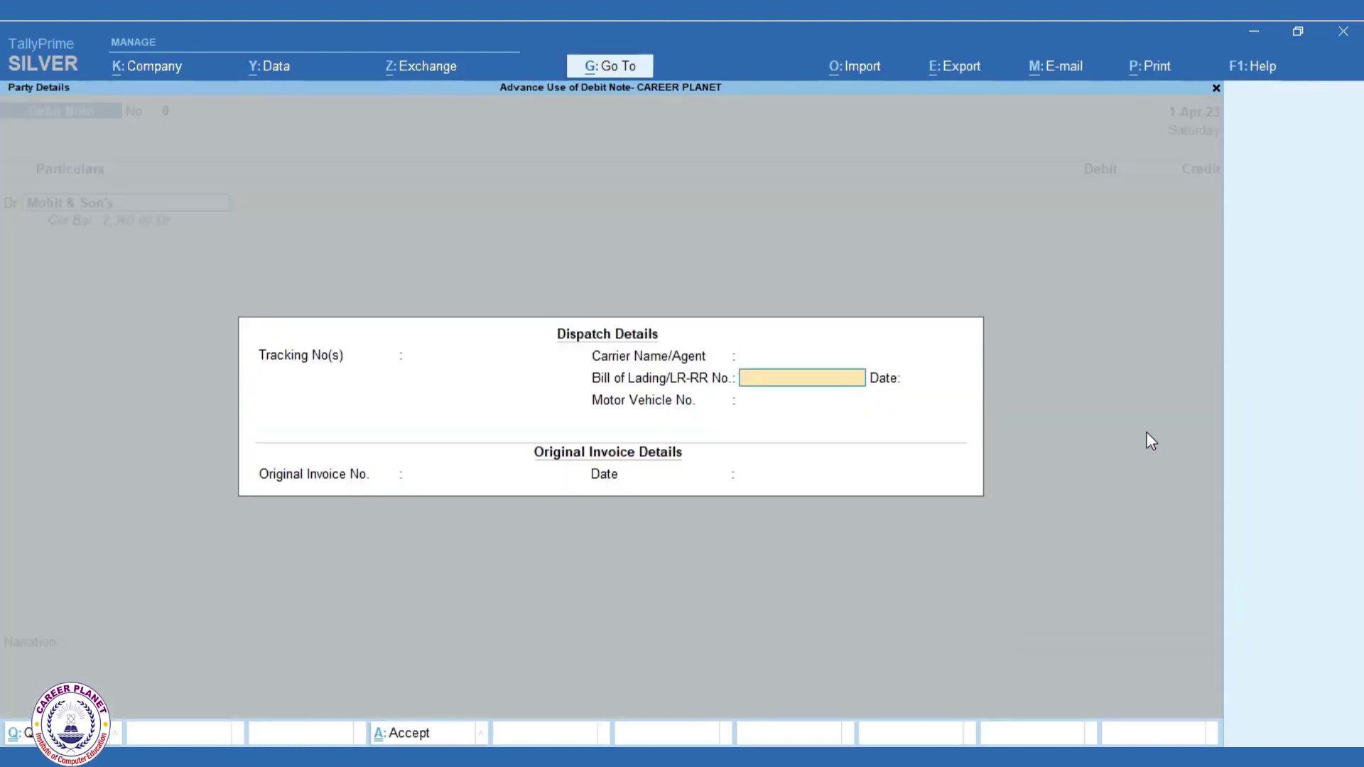
pyautogui.press('Return')
pyautogui.press('Return')
pyautogui.press('Return')
pyautogui.press('Return')
pyautogui.press('BackSpace')
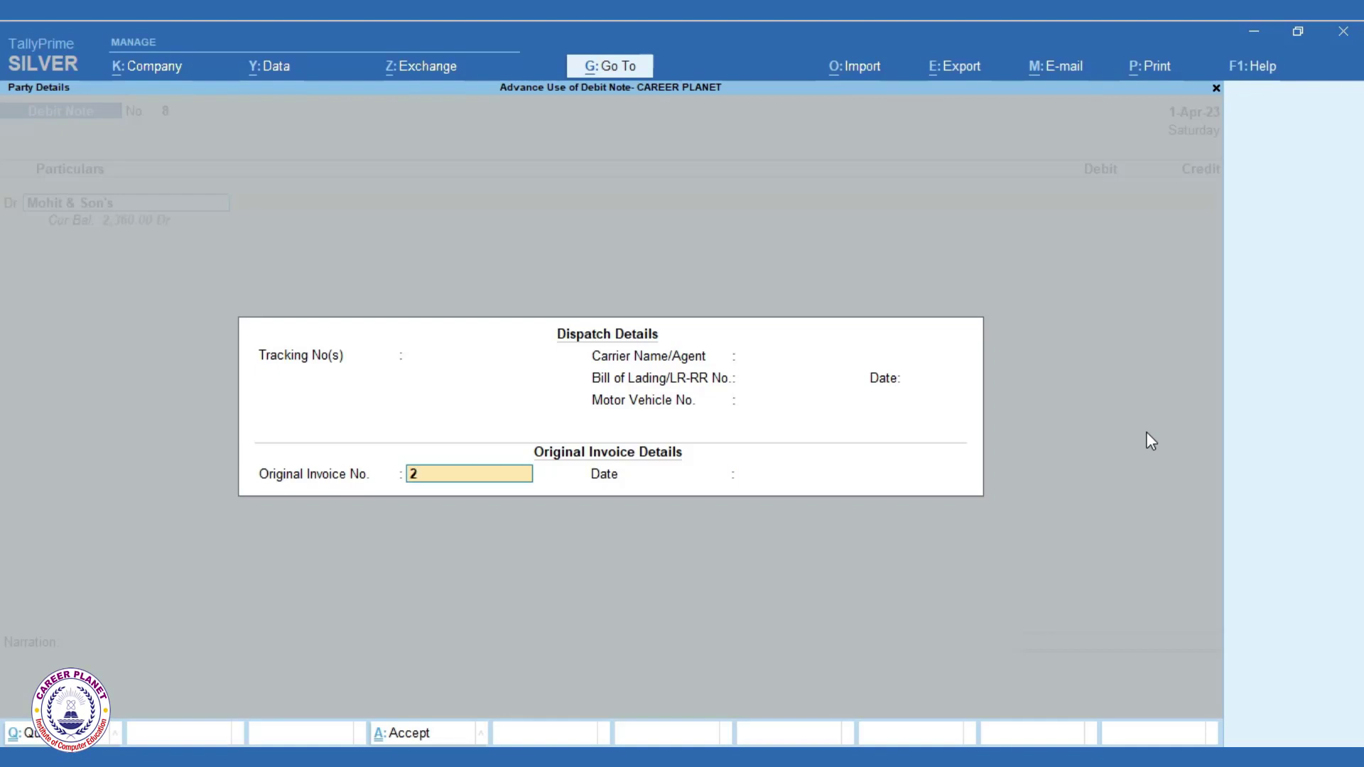
pyautogui.press('Return')
pyautogui.press('Return')
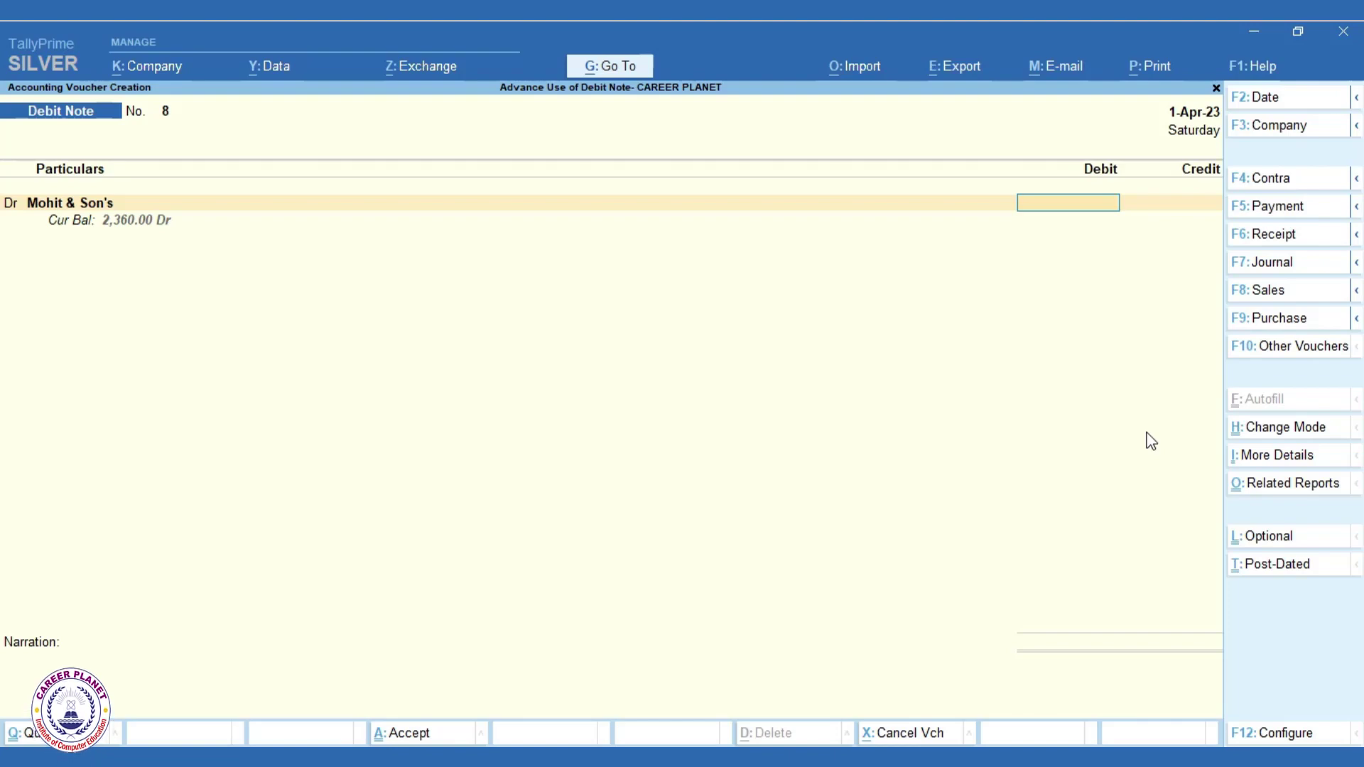
# Step: Set the debit amount for Mohit & Son's to 118
pyautogui.write('100')
pyautogui.press('BackSpace')
pyautogui.press('BackSpace')
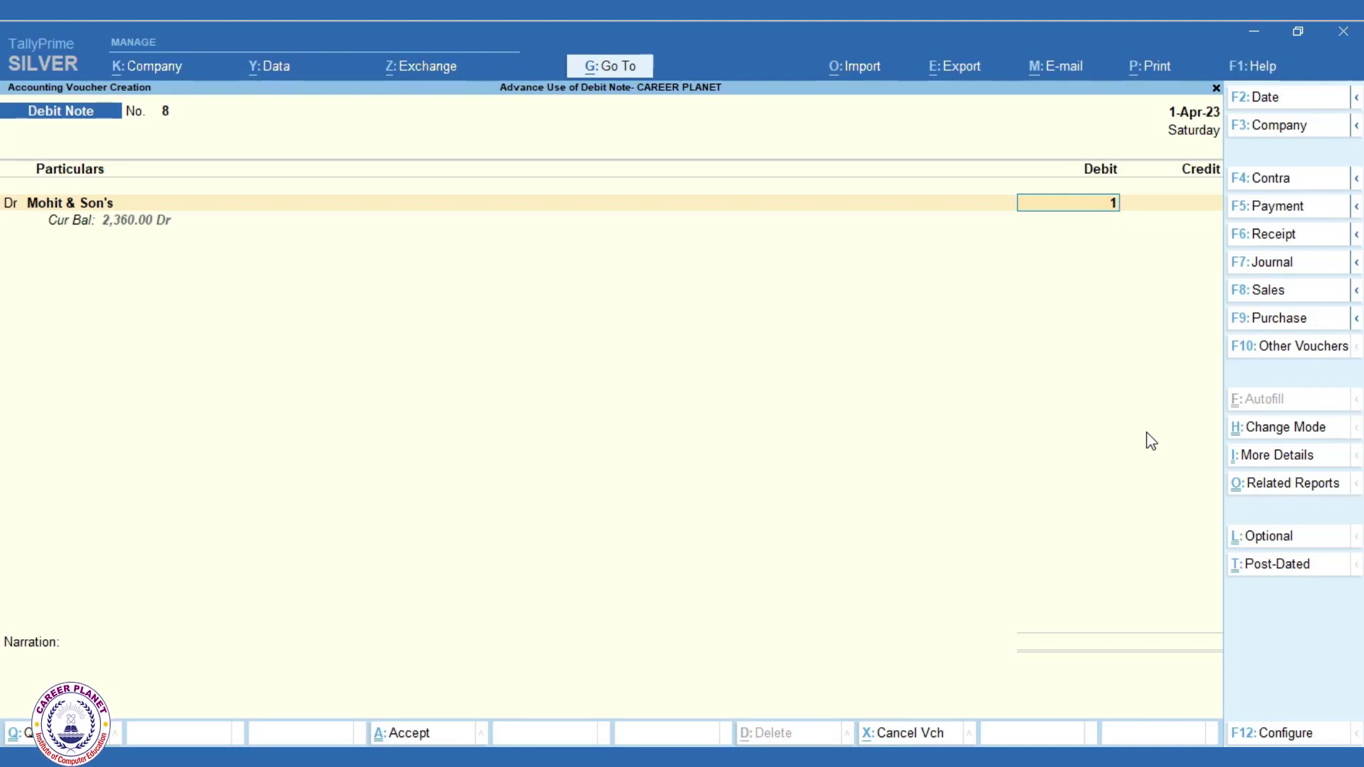
pyautogui.write('18')
pyautogui.press('Return')
# Step: Allocate the party's debit bill-wise as Agst Ref to pending bill 2, with amount 118 on the Dr side
pyautogui.press('Return')
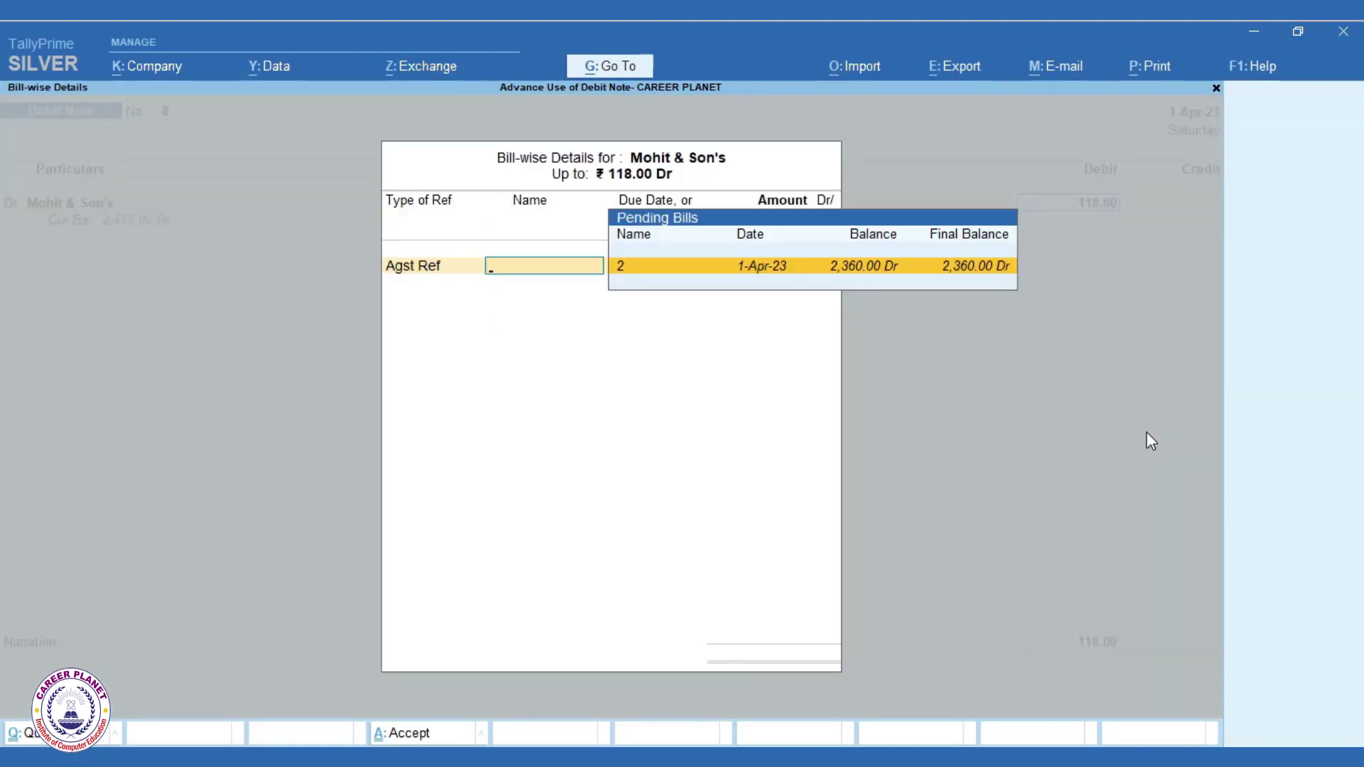
pyautogui.press('Return')
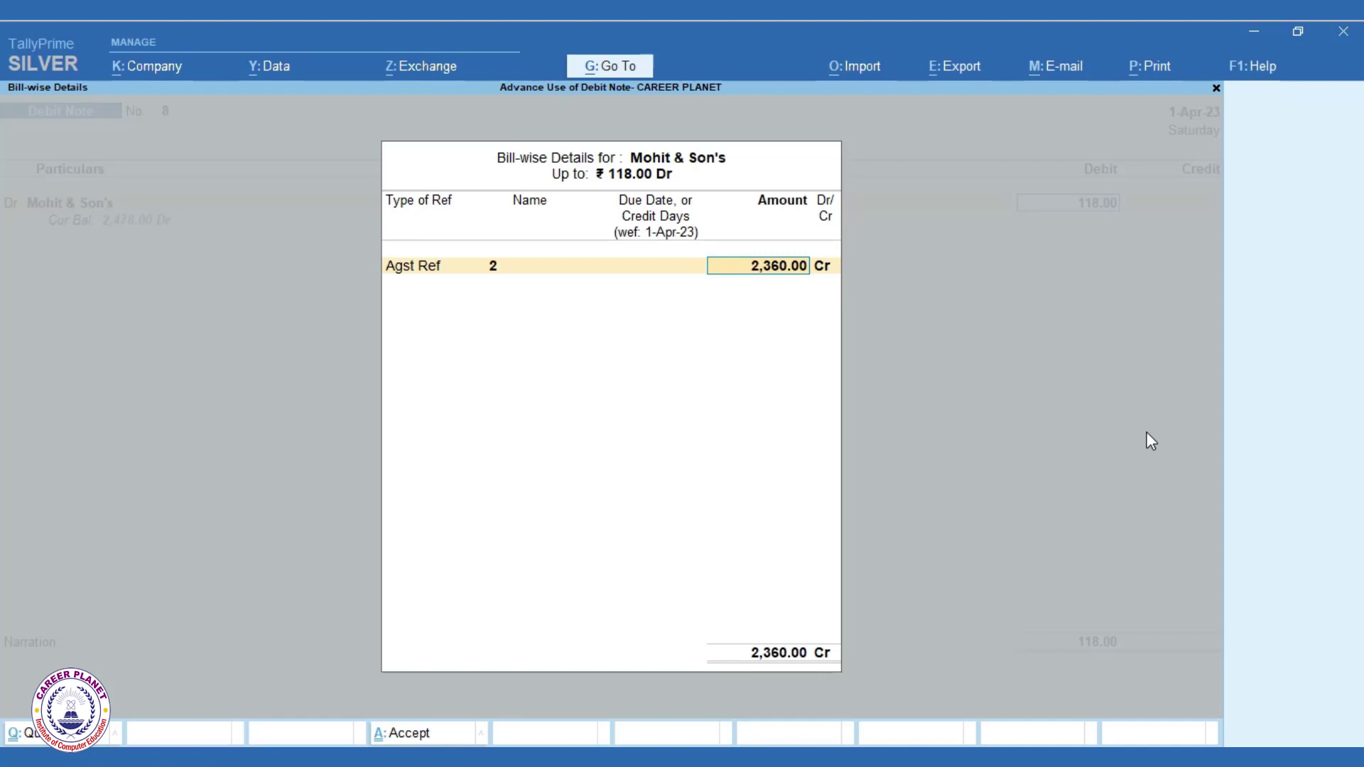
pyautogui.write('118')
pyautogui.press('Return')
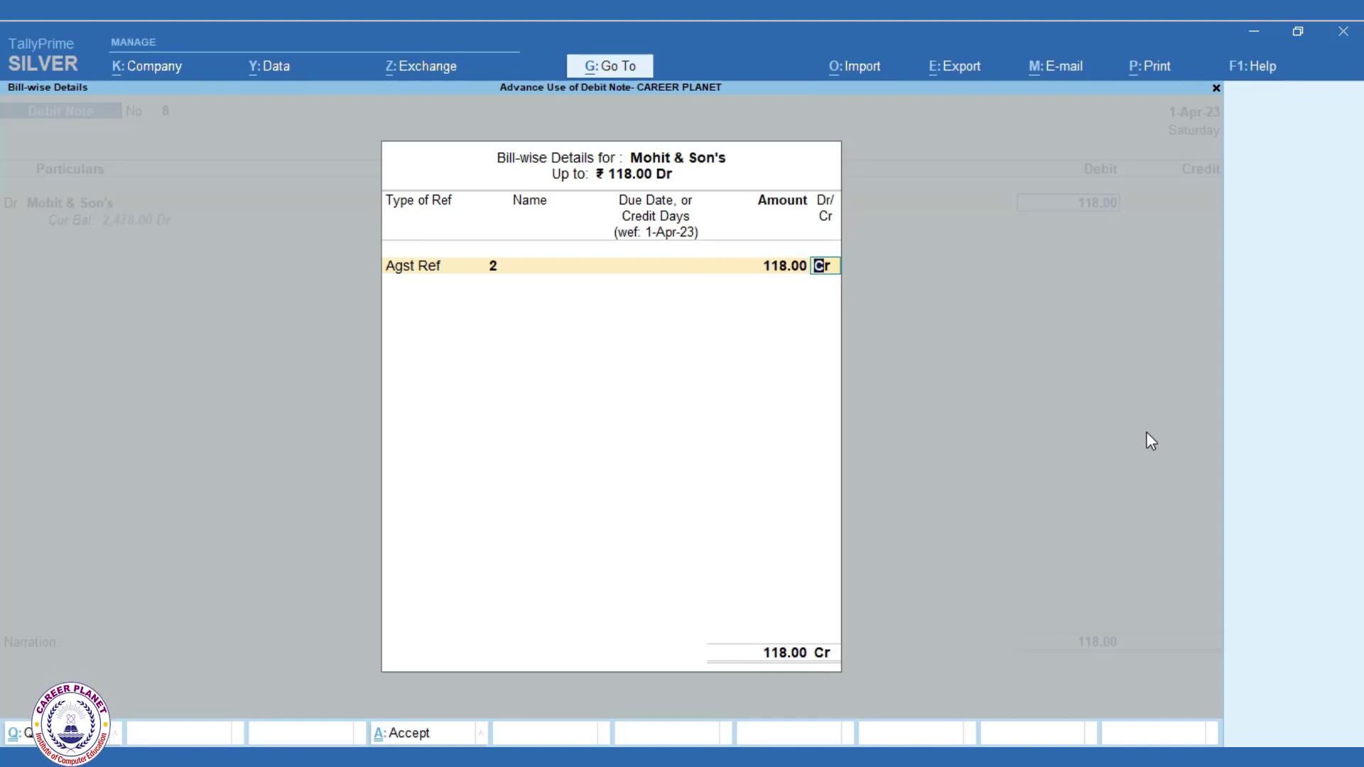
pyautogui.write('DR')
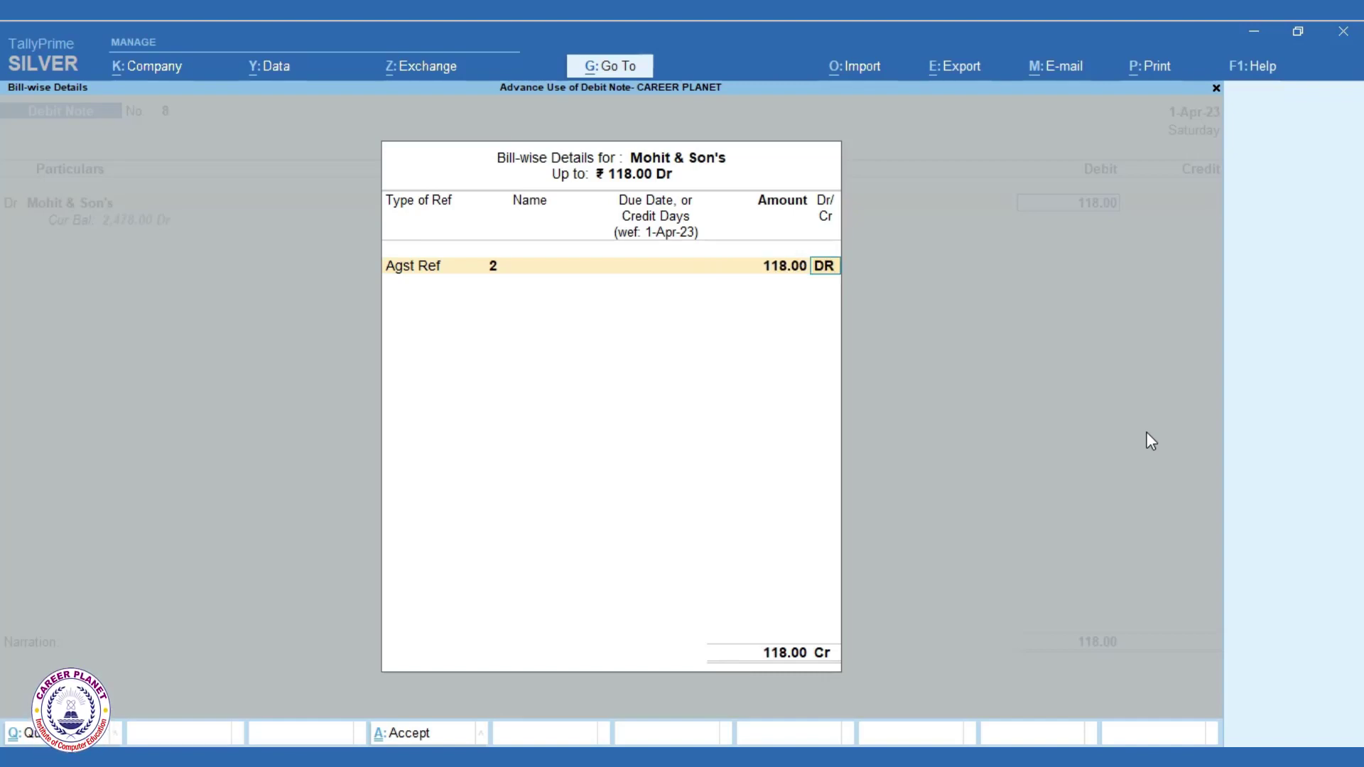
pyautogui.press('Return')
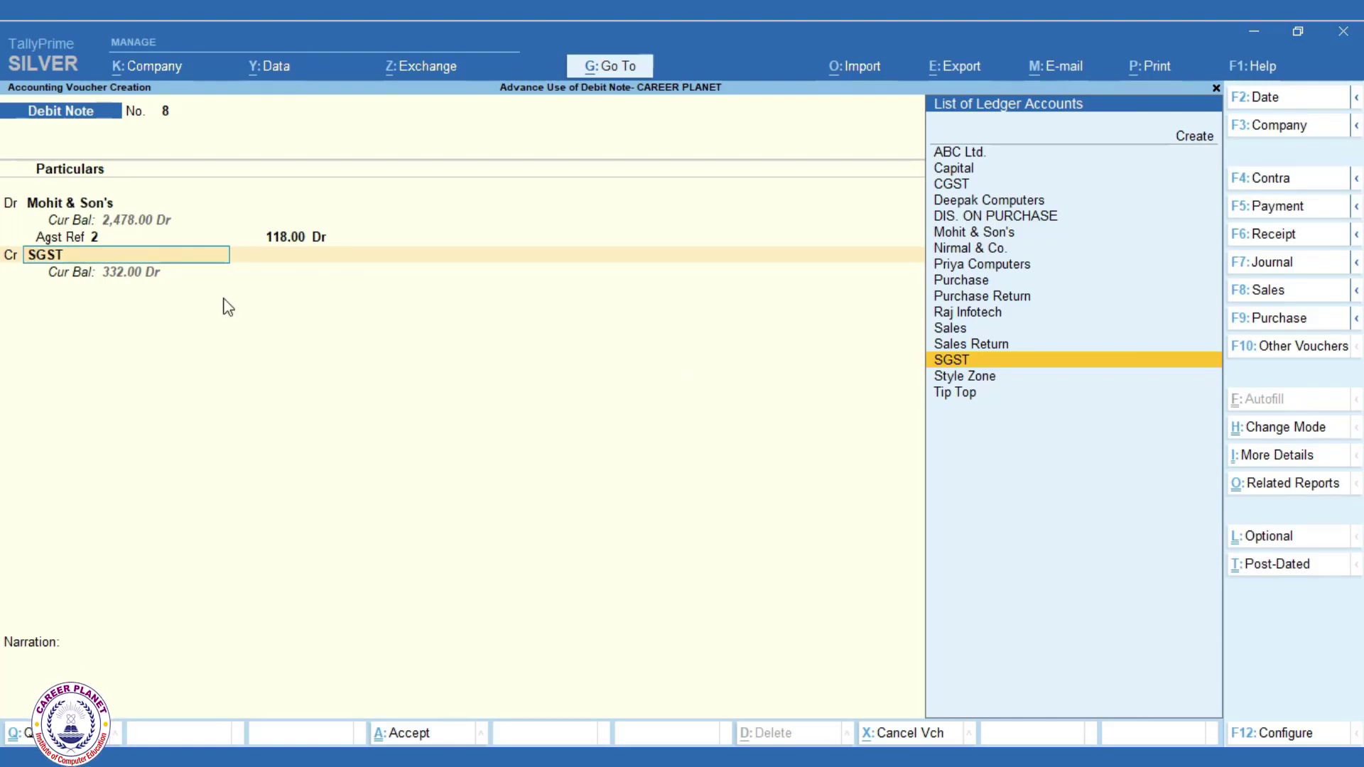
# Step: Credit the Sales ledger and allocate 100 to the Lee Jeans item, leaving its quantity and rate blank
pyautogui.write('SA')
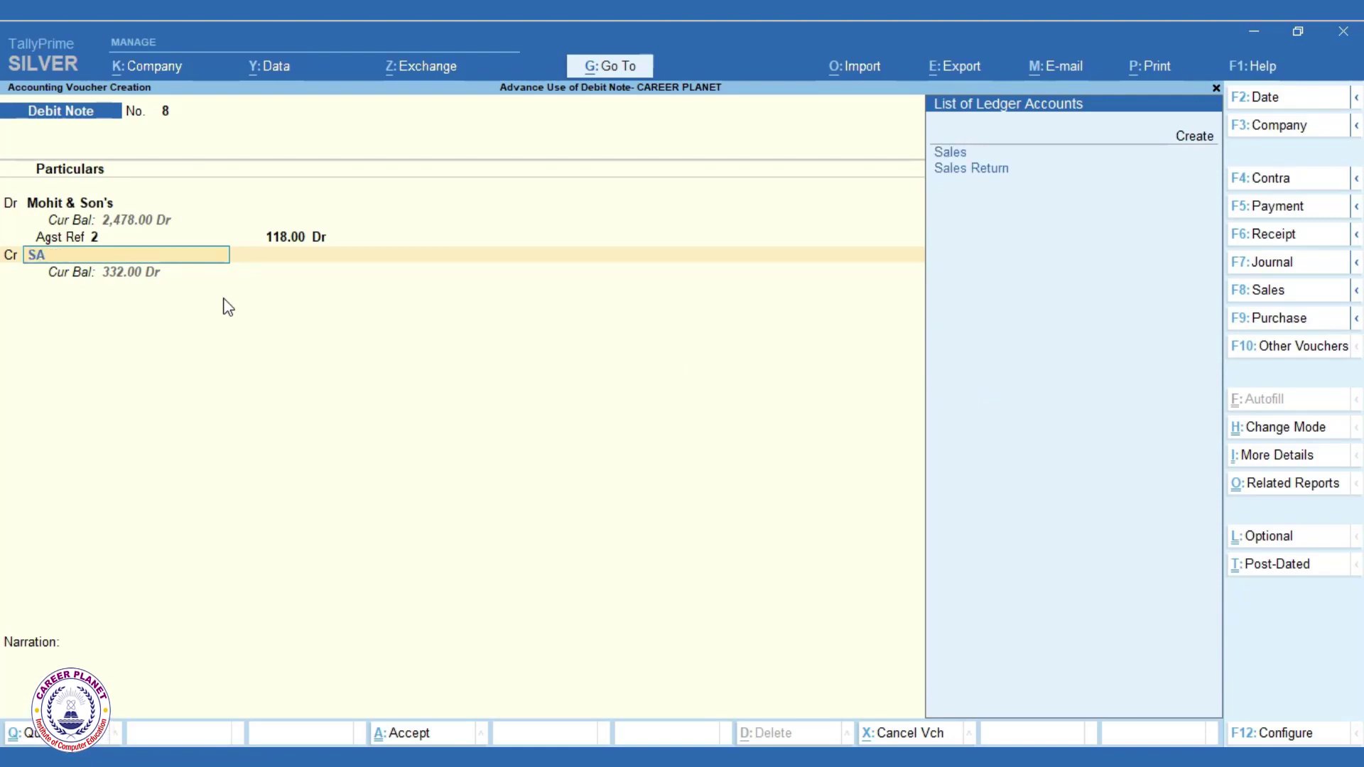
pyautogui.press('Return')
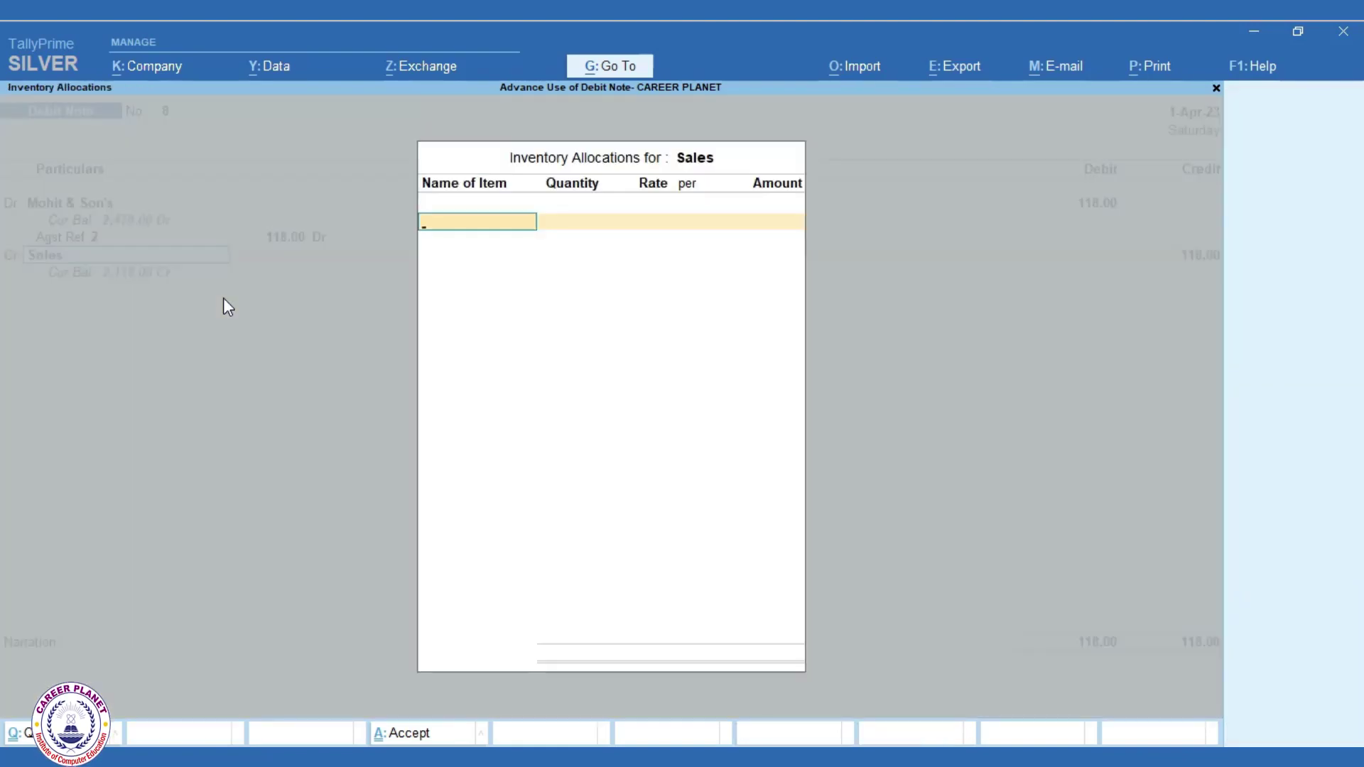
pyautogui.press('Return')
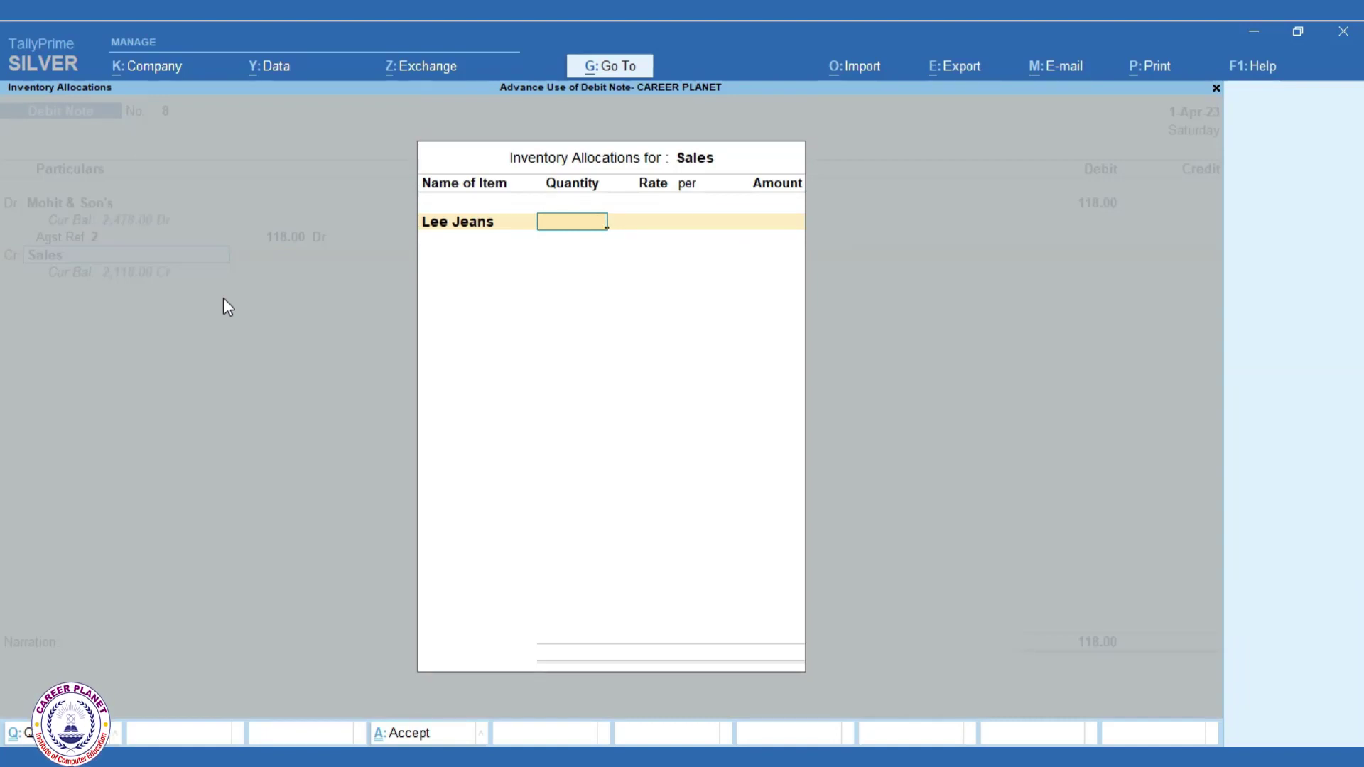
pyautogui.press('Return')
pyautogui.write('100')
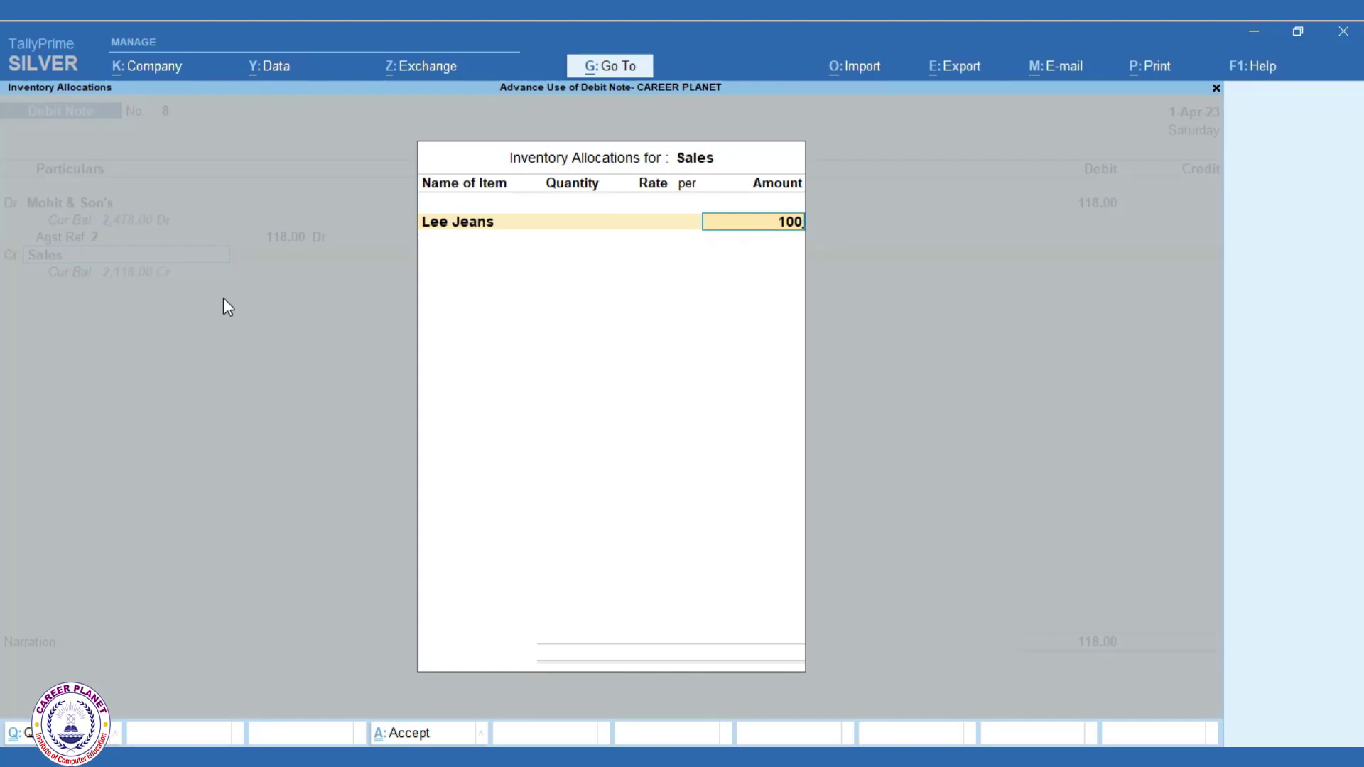
pyautogui.press('Return')
pyautogui.press('Return')
pyautogui.press('Return')
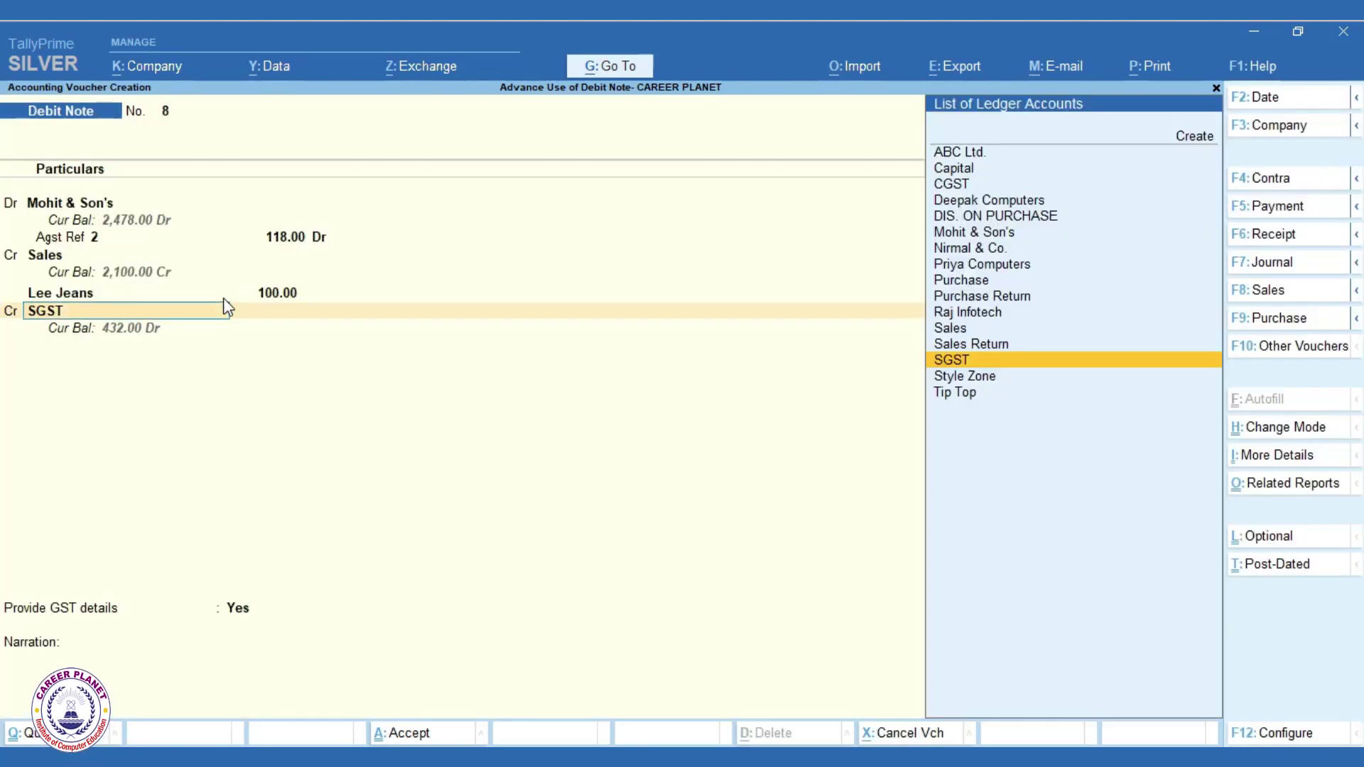
# Step: Credit the CGST and SGST ledgers with 9 each in the debit note
pyautogui.write('C')
pyautogui.press('Down')
pyautogui.press('Down')
pyautogui.press('Return')
pyautogui.write('9')
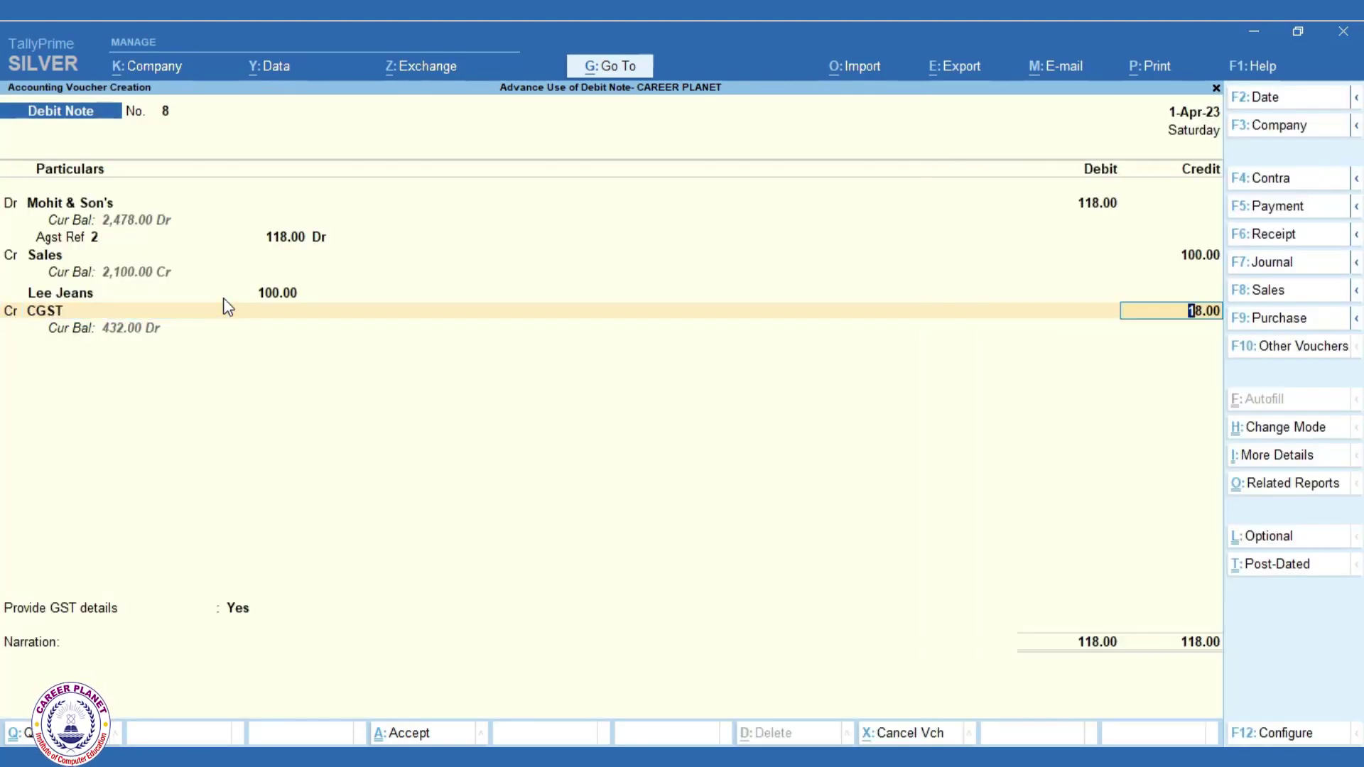
pyautogui.press('Return')
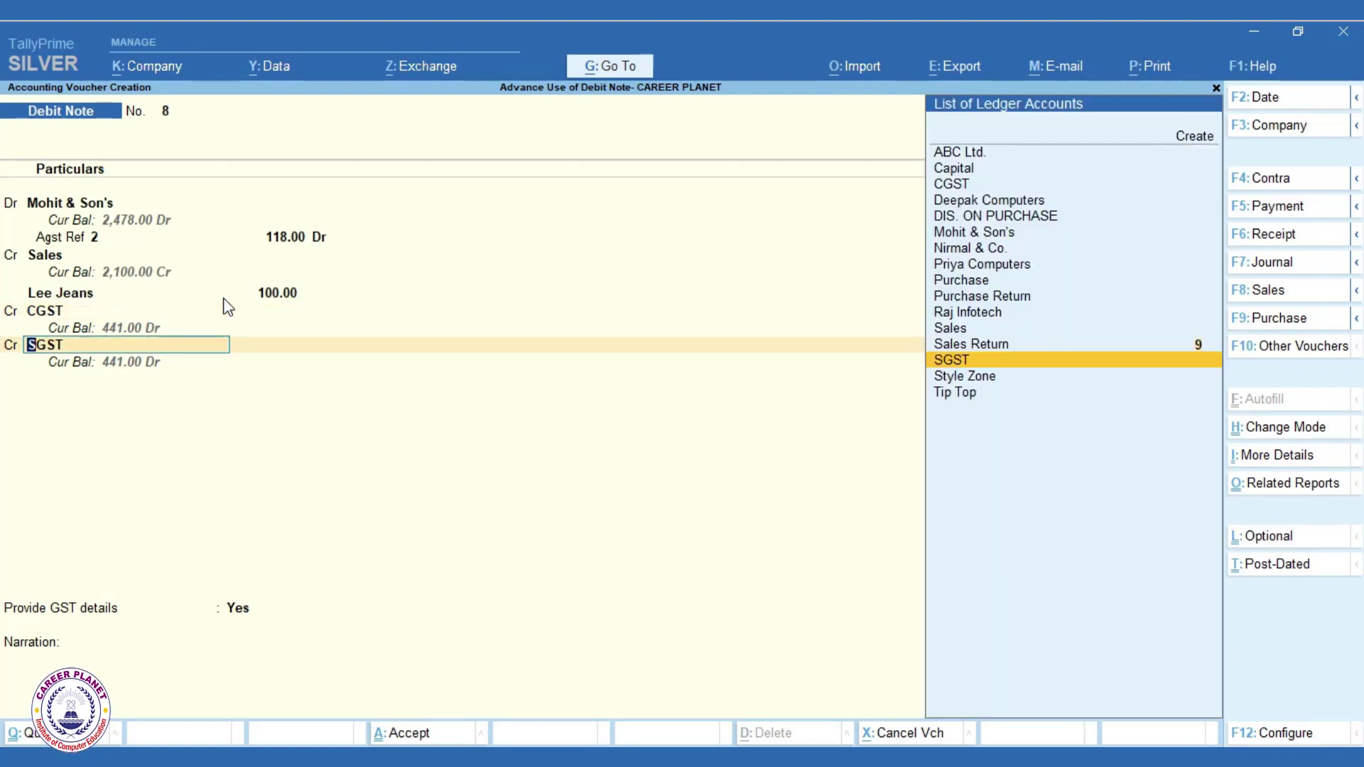
pyautogui.press('Return')
pyautogui.press('Return')
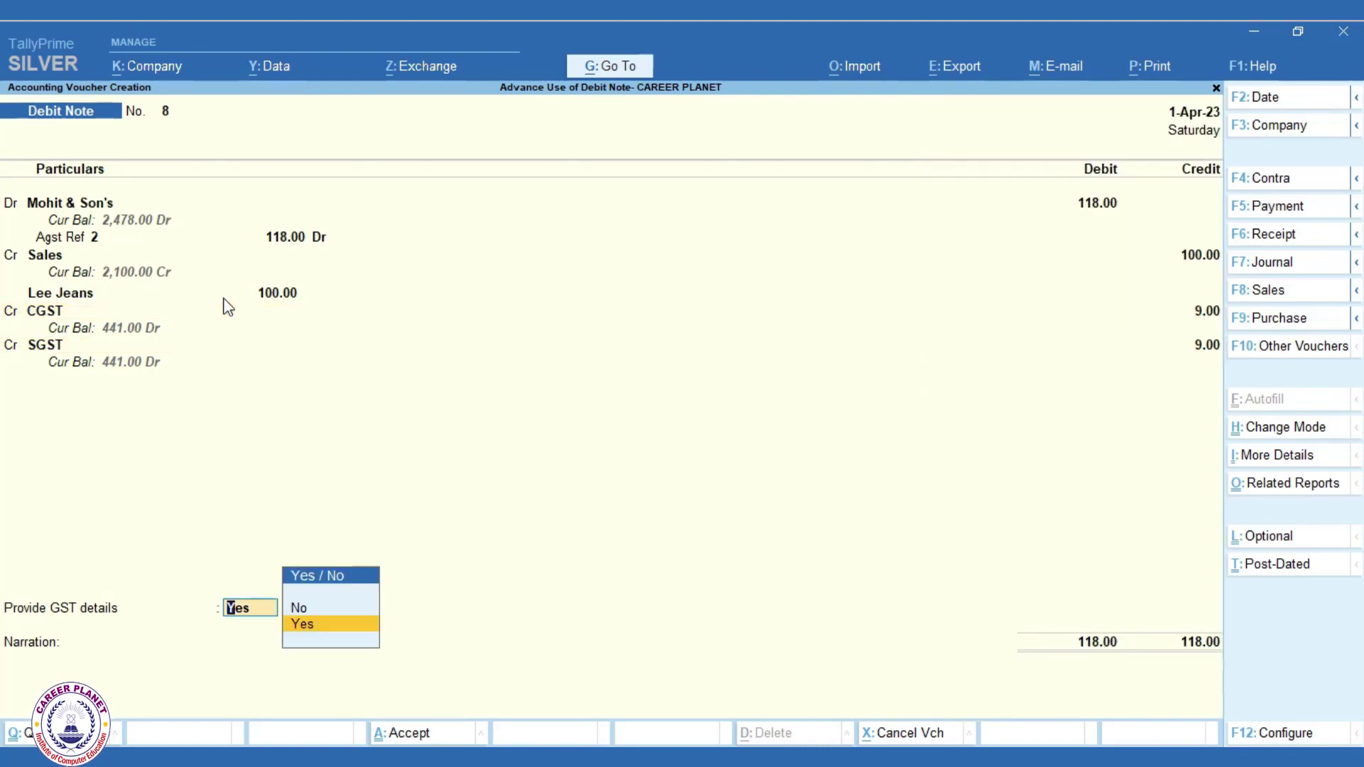
# Step: Provide GST details with 04-Correction in Invoice as the reason for issuing the note, and save the debit note
pyautogui.press('Return')
pyautogui.press('Down')
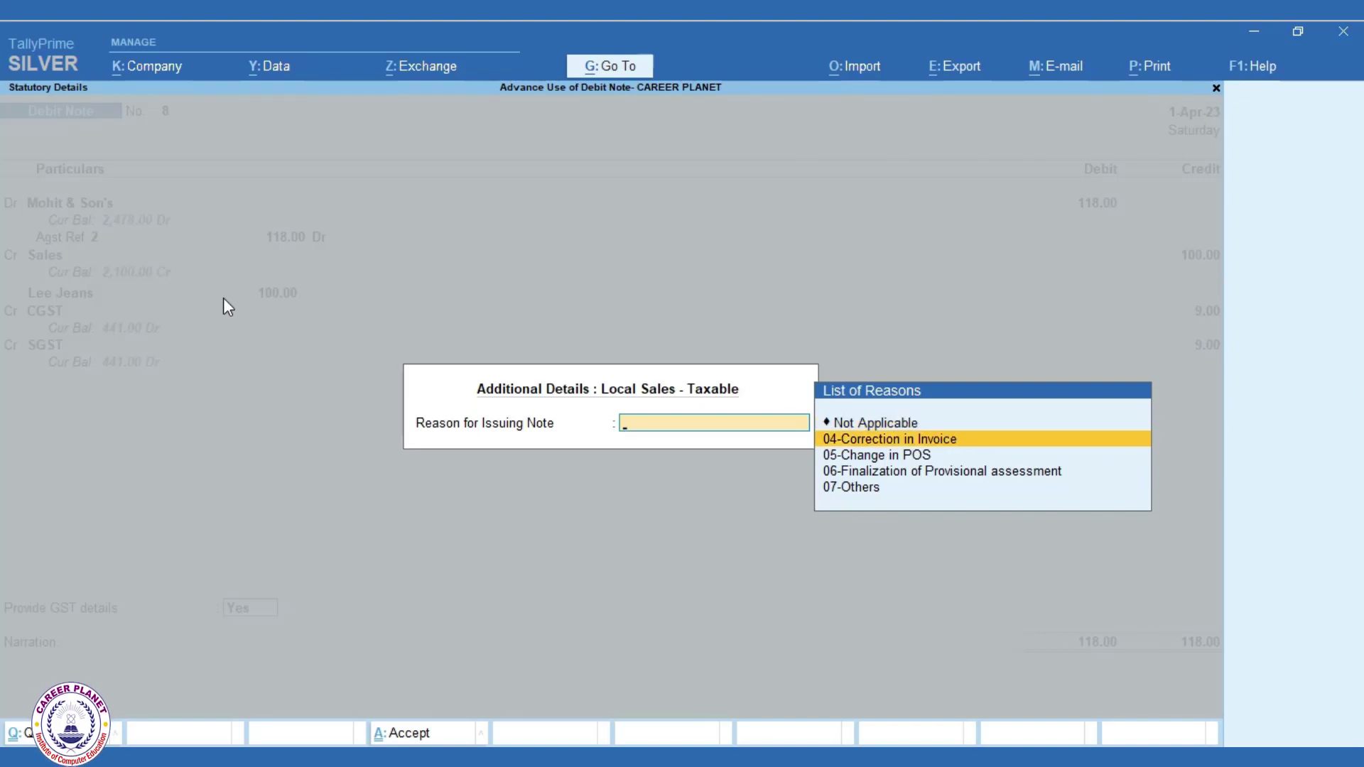
pyautogui.press('Return')
pyautogui.press('Return')
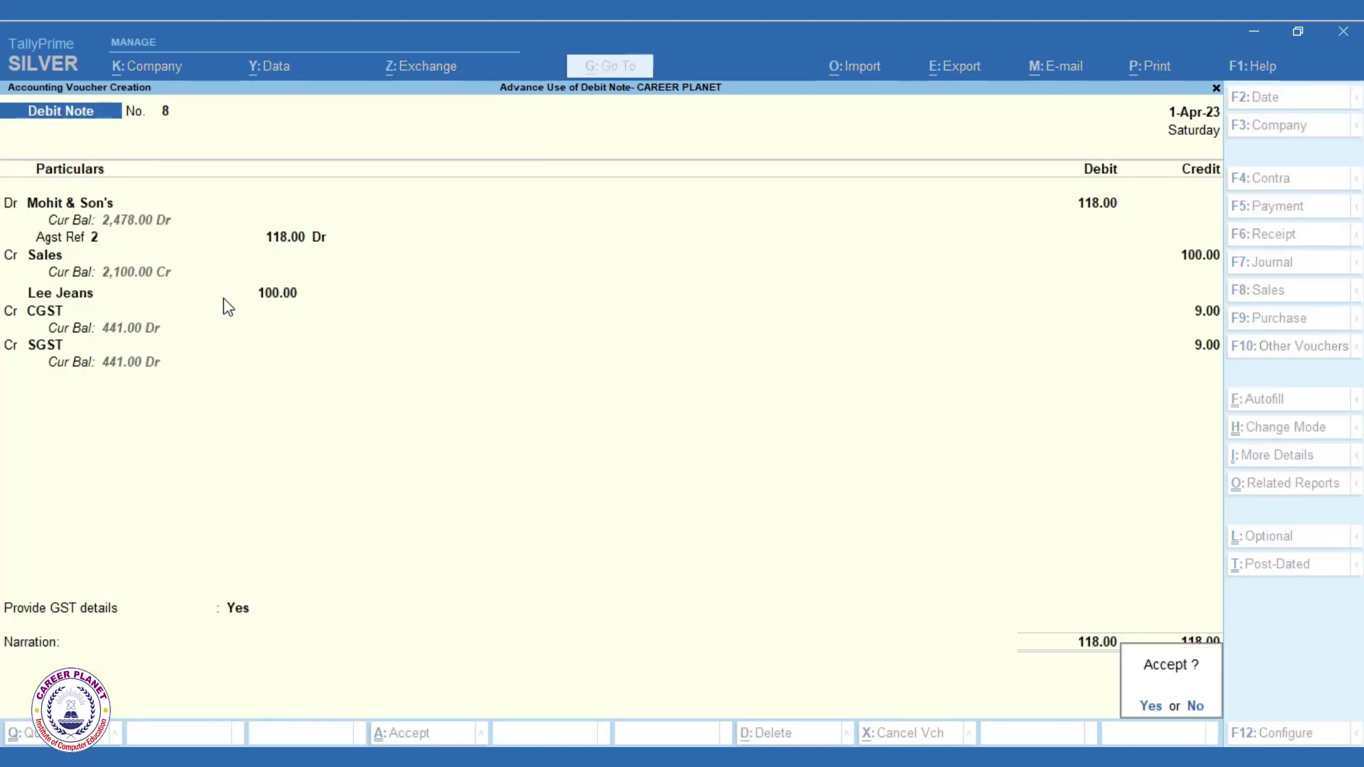
pyautogui.press('y')
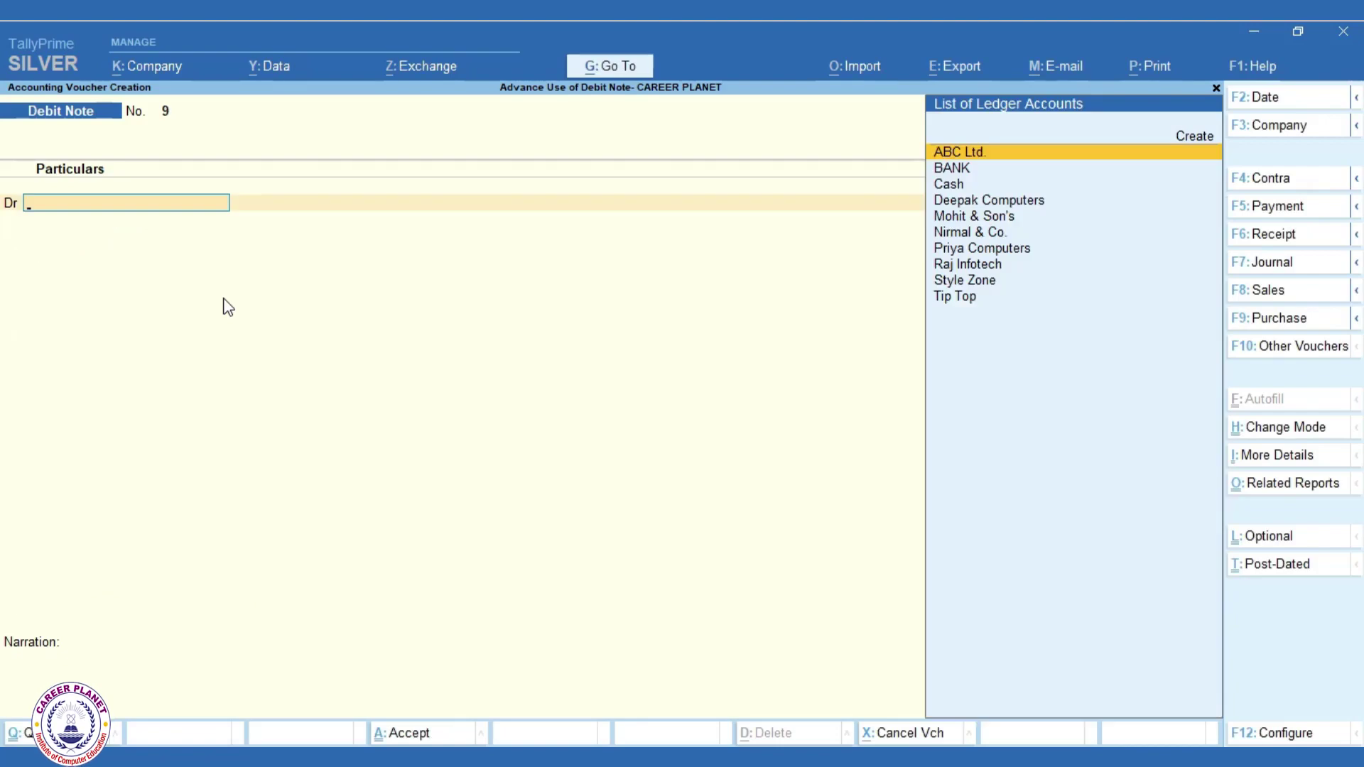
# Step: Open the GSTR-1 report and examine the B2B Invoices and Credit or Debit Notes (Registered) - 9B rows, then return to the Gateway
pyautogui.press('Escape')
pyautogui.press('d')
pyautogui.press('g')
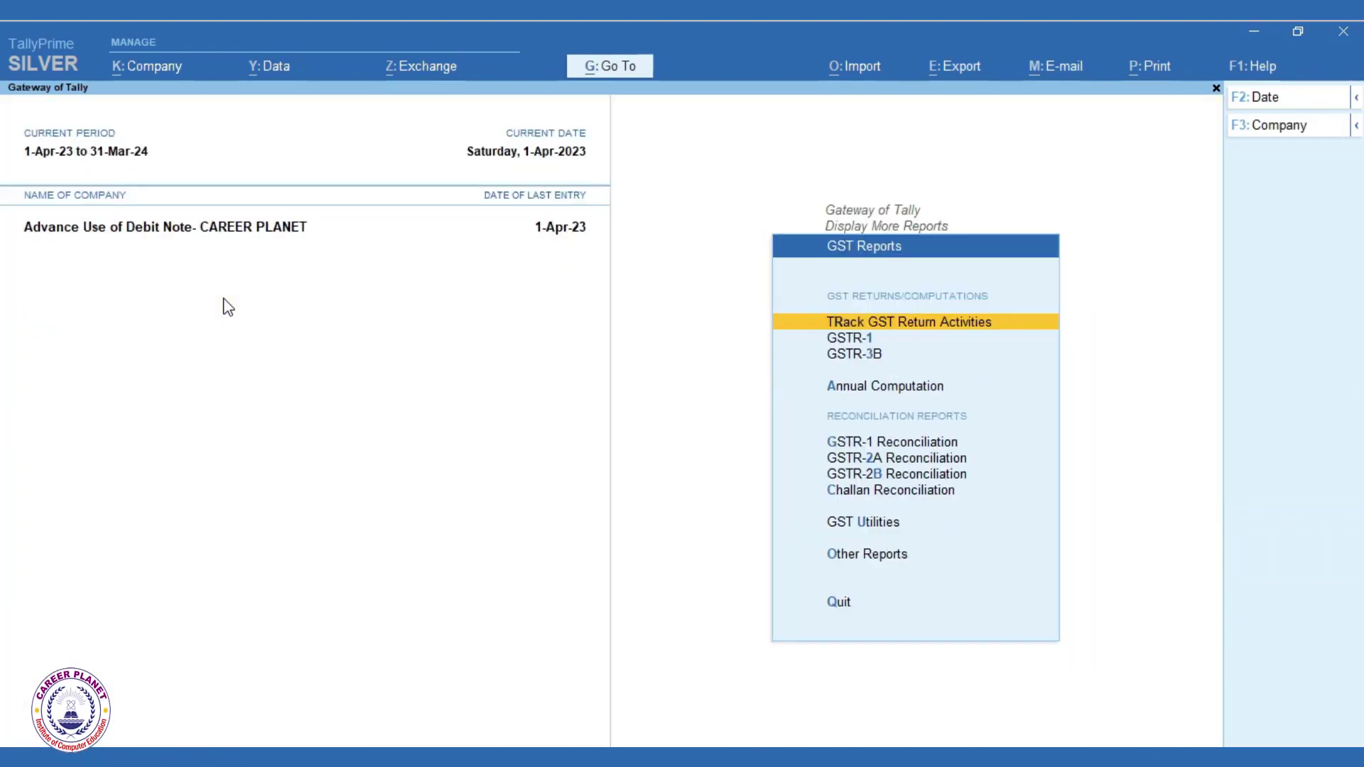
pyautogui.press('Down')
pyautogui.press('Return')
pyautogui.press('Down')
pyautogui.press('Down')
pyautogui.press('Down')
pyautogui.press('Down')
pyautogui.press('Down')
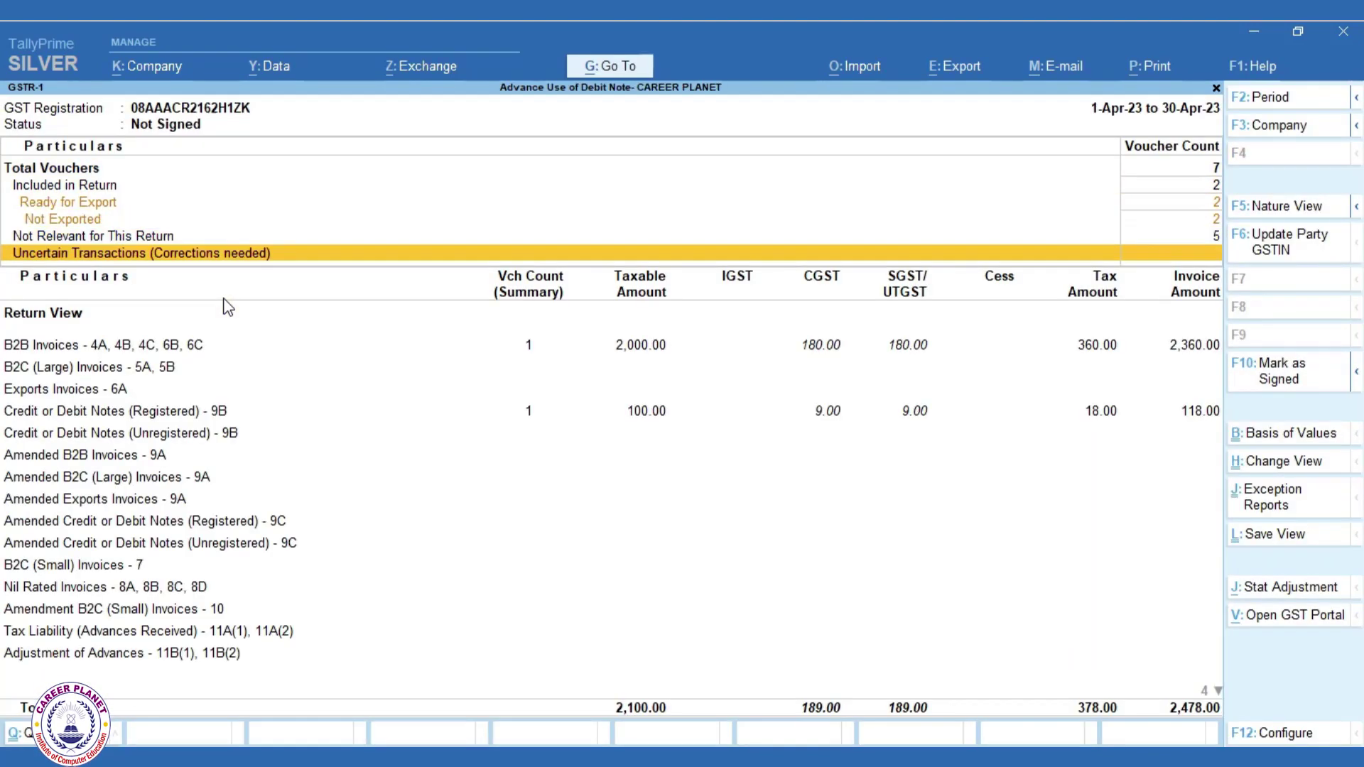
pyautogui.press('Down')
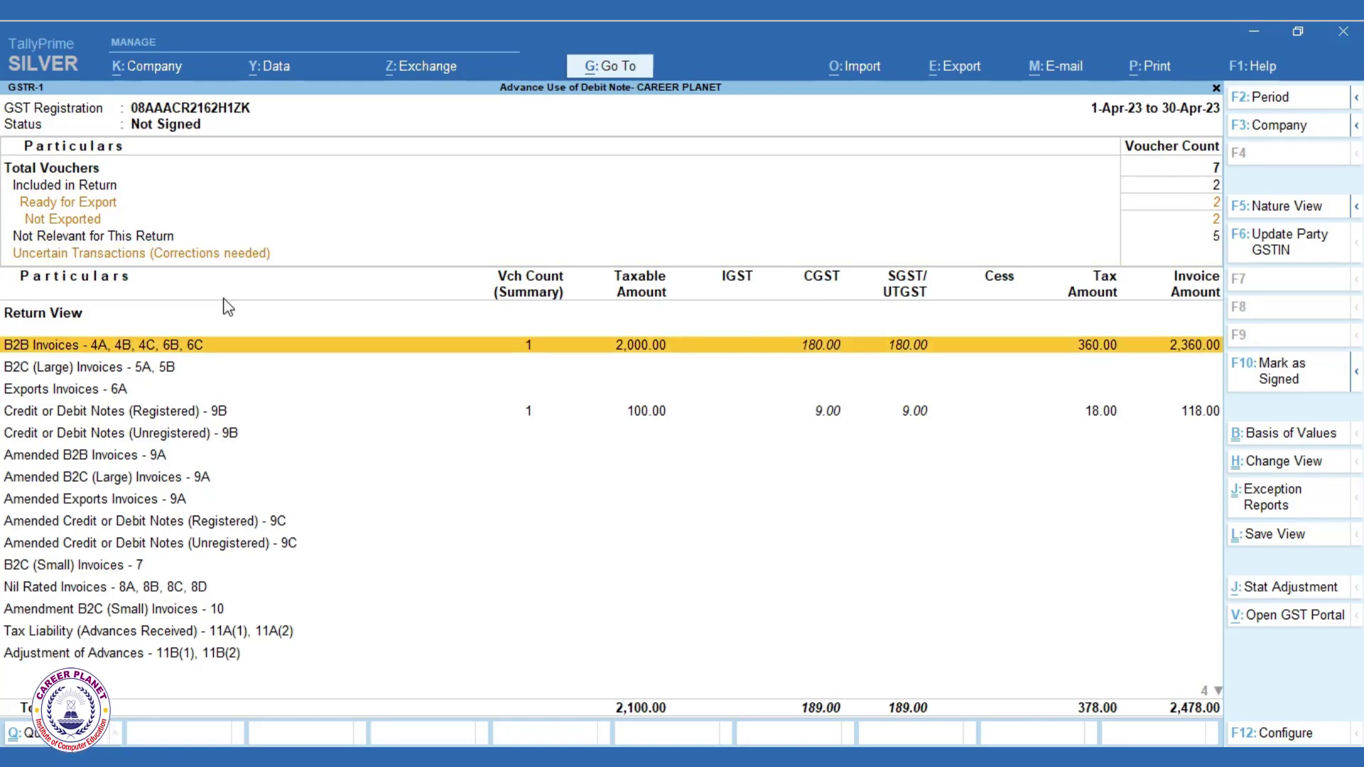
pyautogui.press('Down')
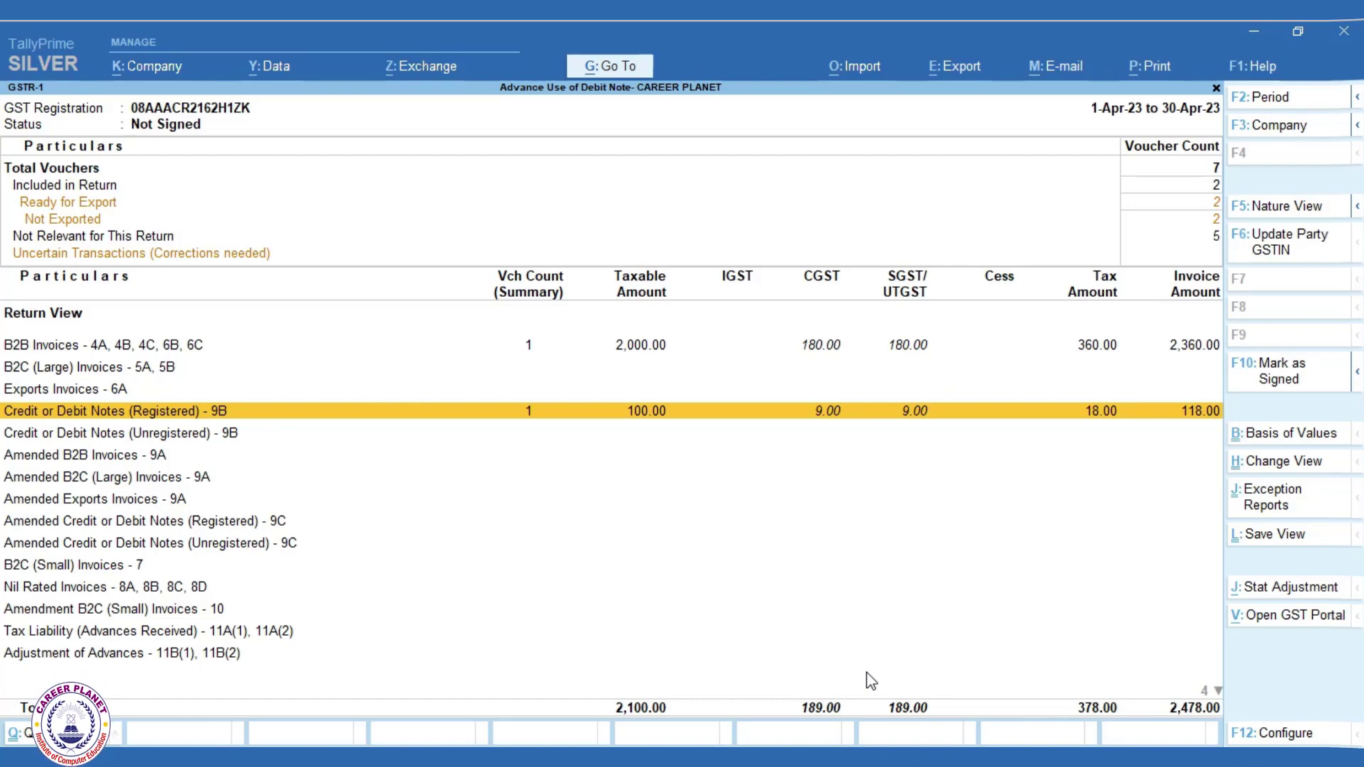
pyautogui.click(922, 410)
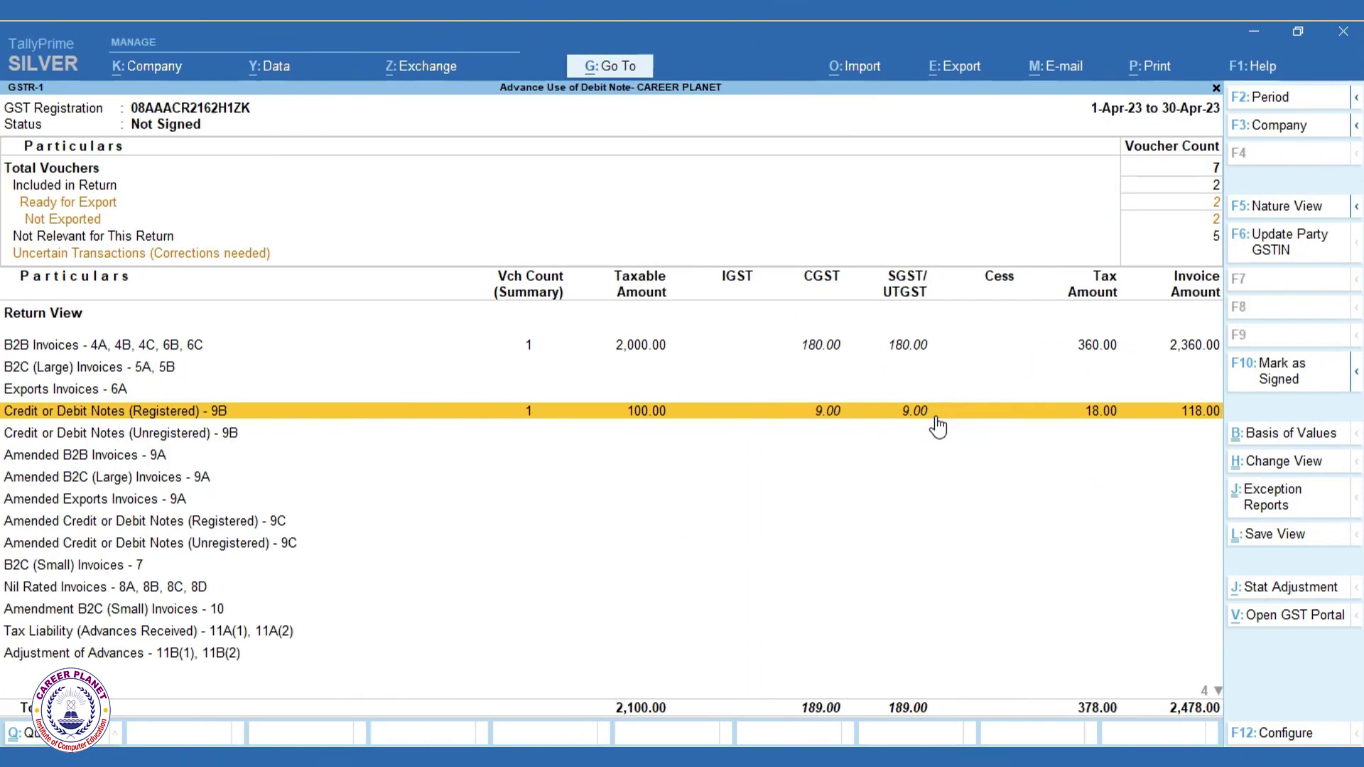
pyautogui.press('Escape')
pyautogui.press('Escape')
pyautogui.press('Escape')
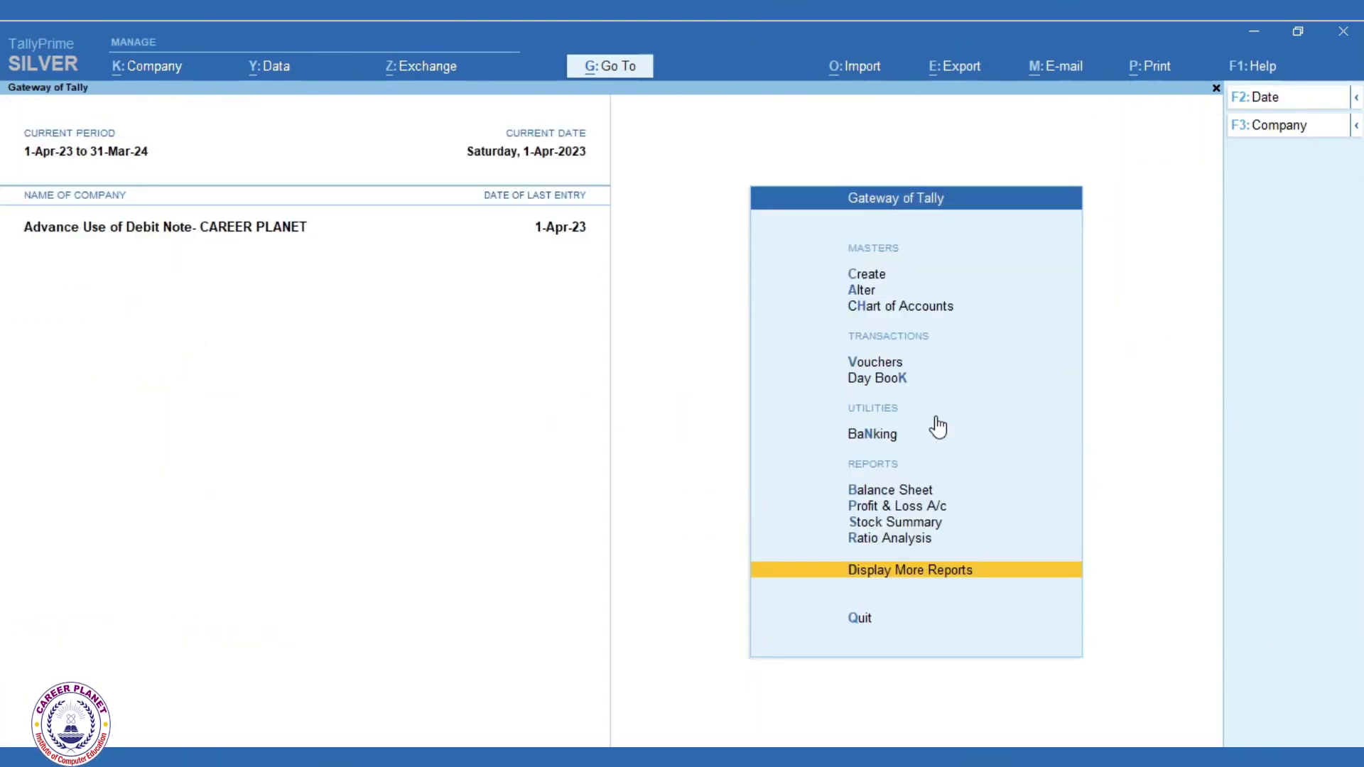
# Step: Open the ledger-wise outstandings report up to the choice of ledger
pyautogui.press('Return')
pyautogui.press('Down')
pyautogui.press('Down')
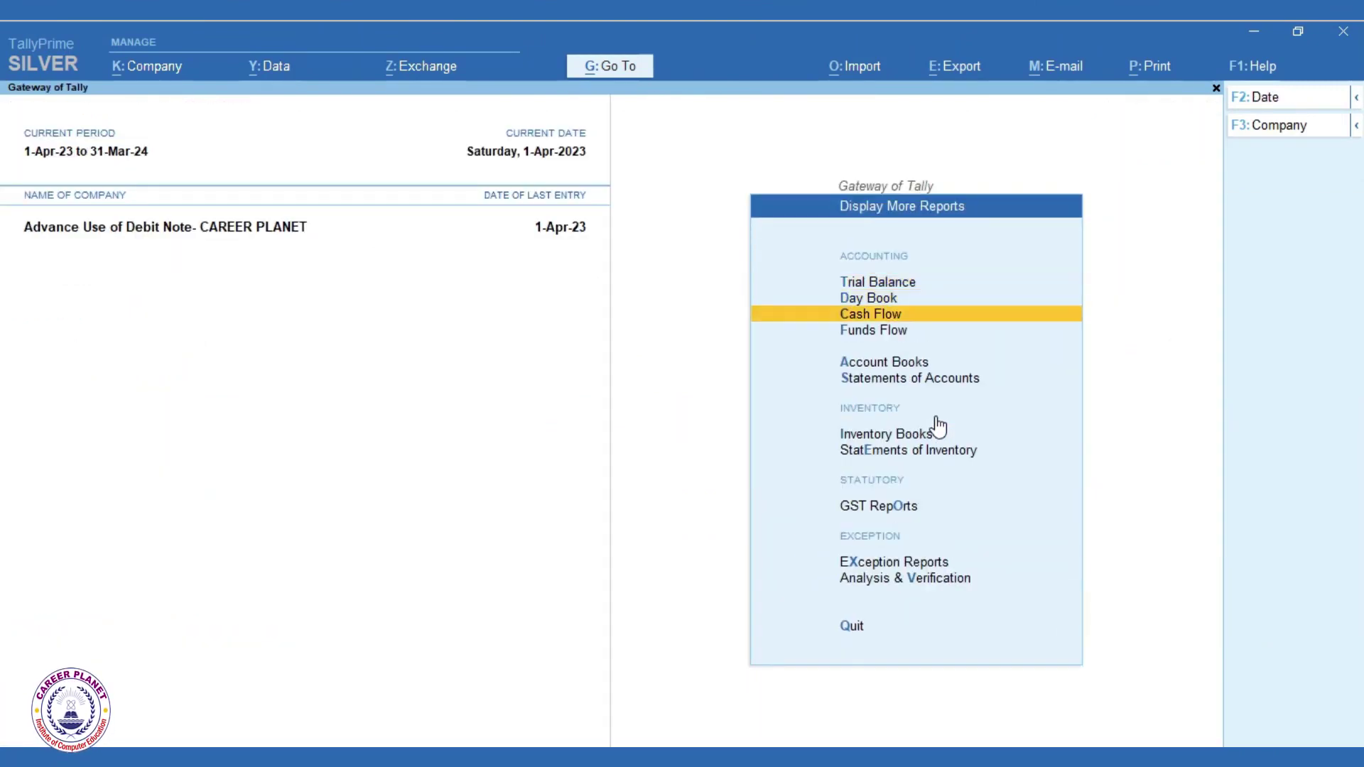
pyautogui.press('Down')
pyautogui.press('Down')
pyautogui.press('Down')
pyautogui.press('Return')
pyautogui.press('Return')
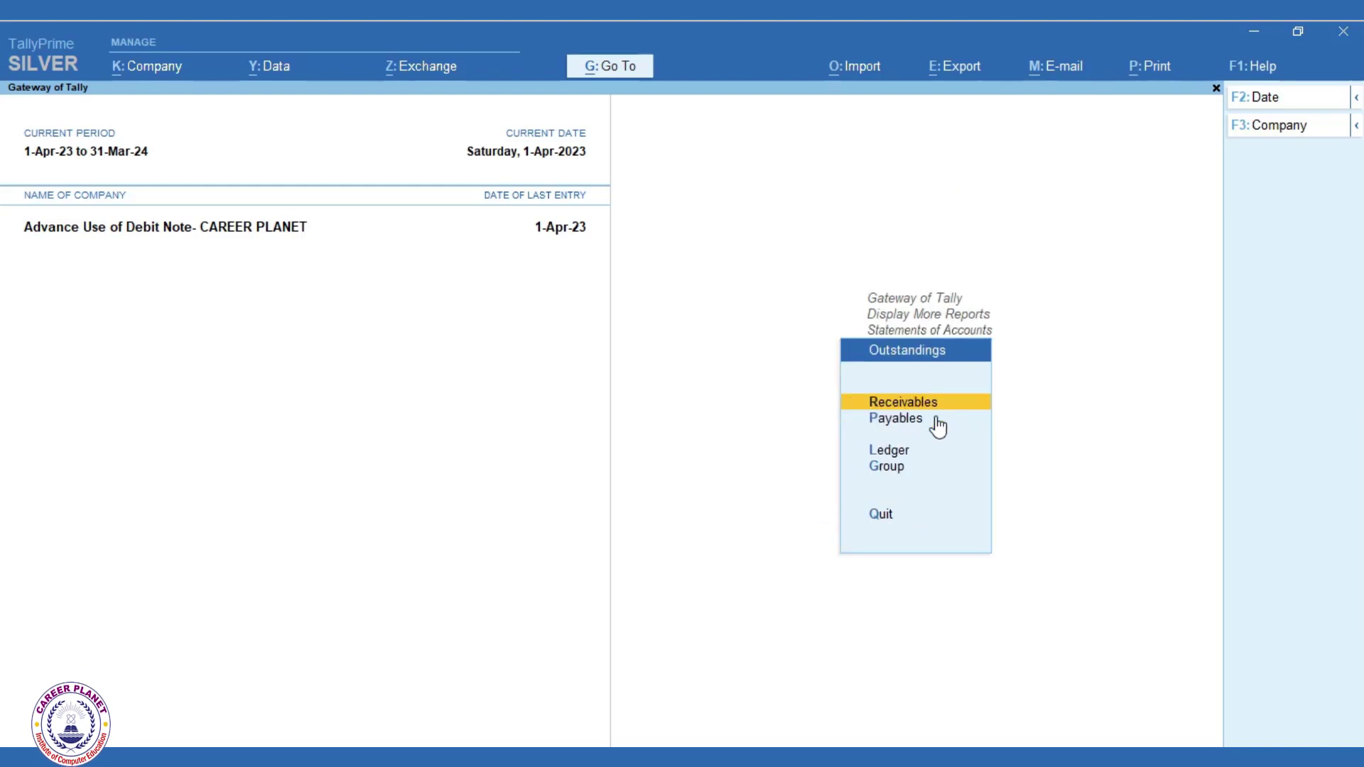
pyautogui.press('Down')
pyautogui.press('Down')
pyautogui.press('Return')
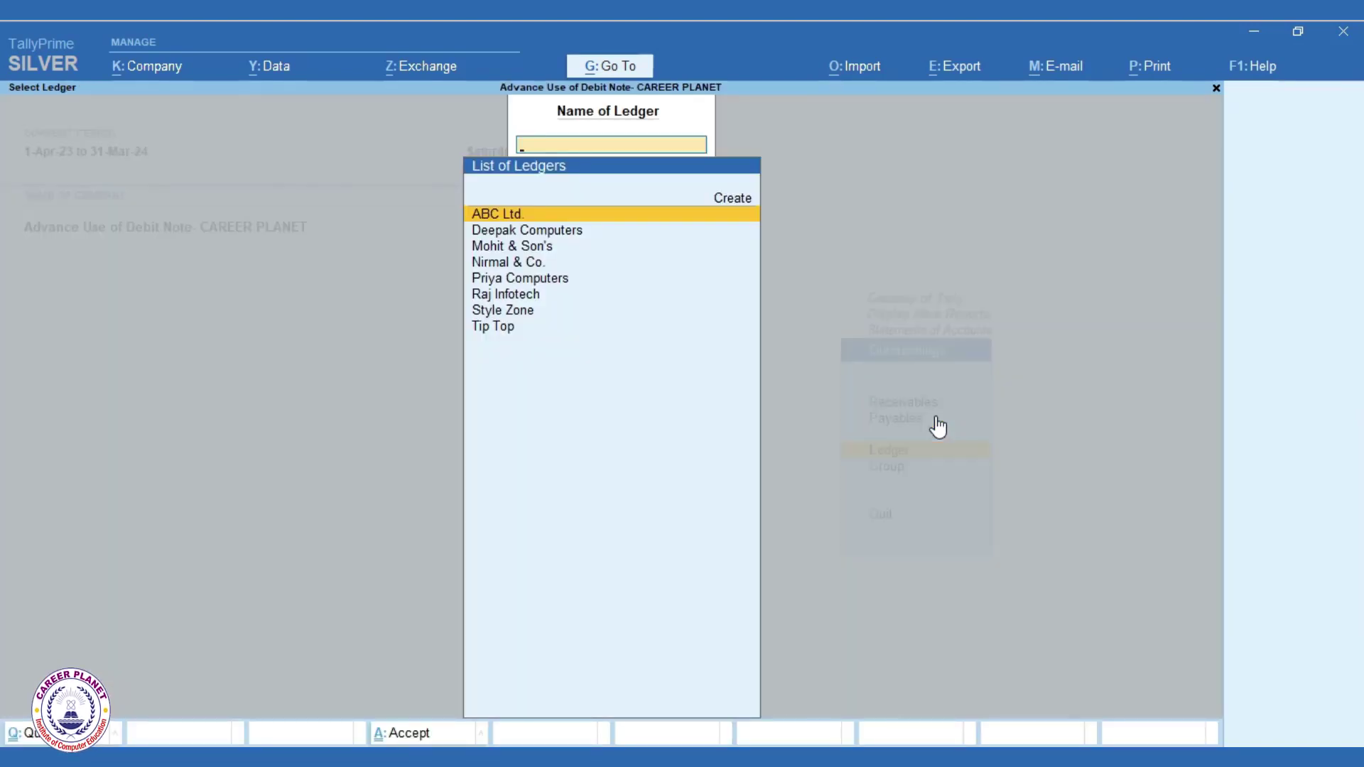
# Step: Examine the outstanding bills of Mohit & Son's in detailed view, and close the report back to the Gateway
pyautogui.write('M')
pyautogui.press('Return')
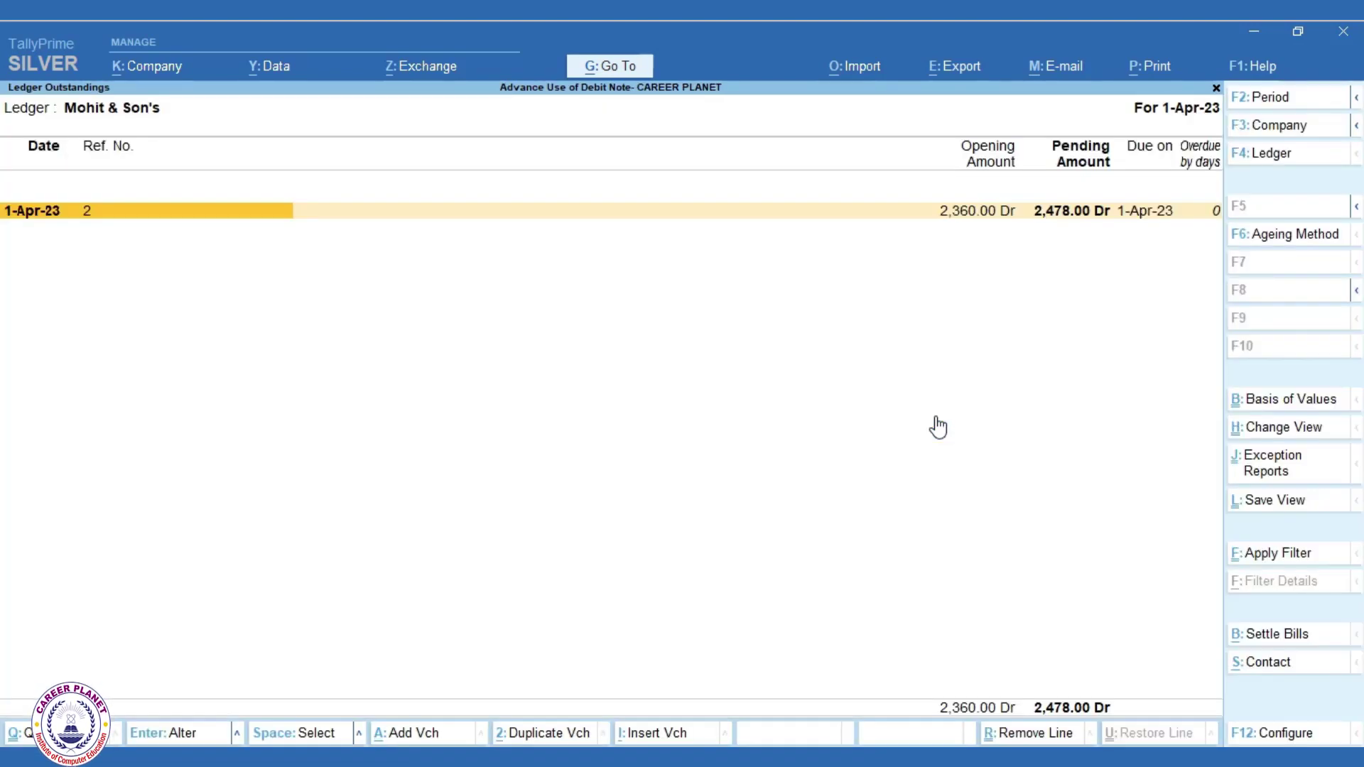
pyautogui.hotkey('alt', 'F1')
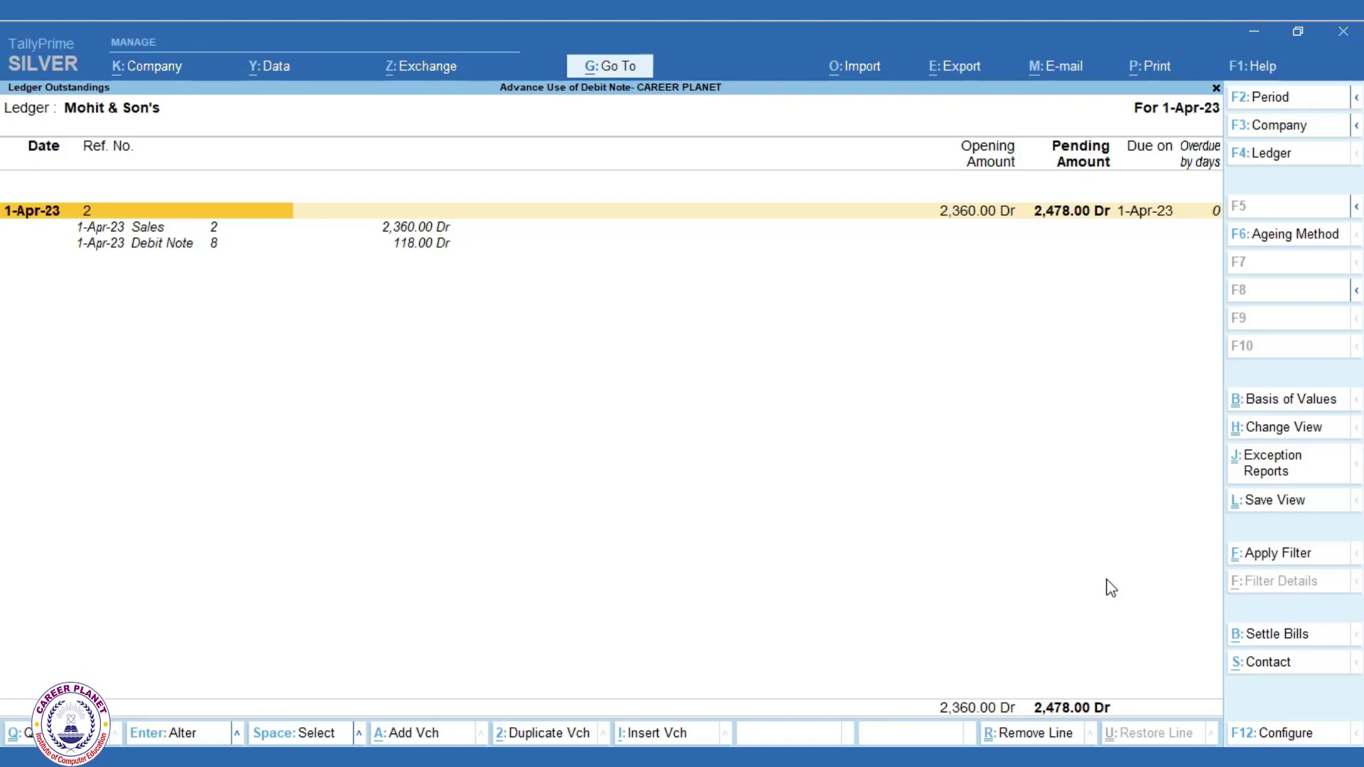
pyautogui.press('Escape')
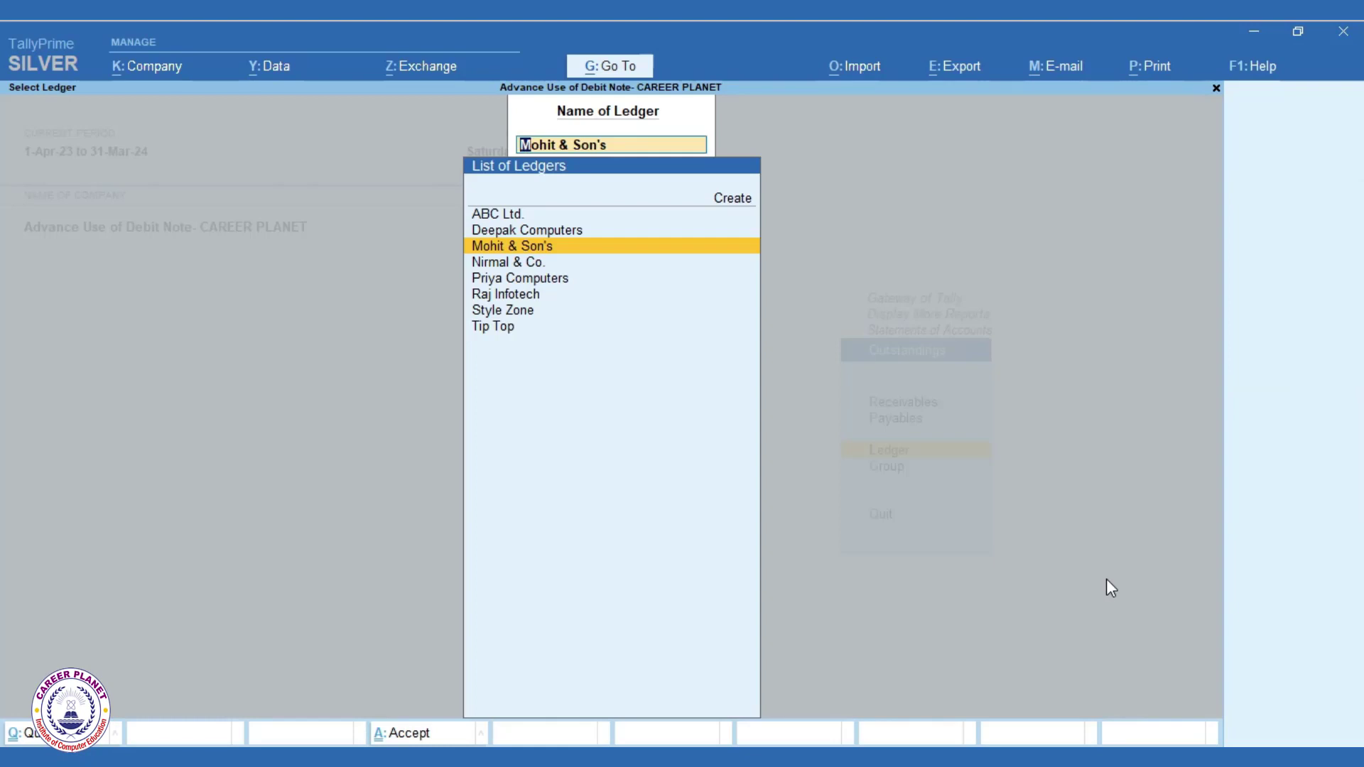
pyautogui.press('Escape')
pyautogui.press('Escape')
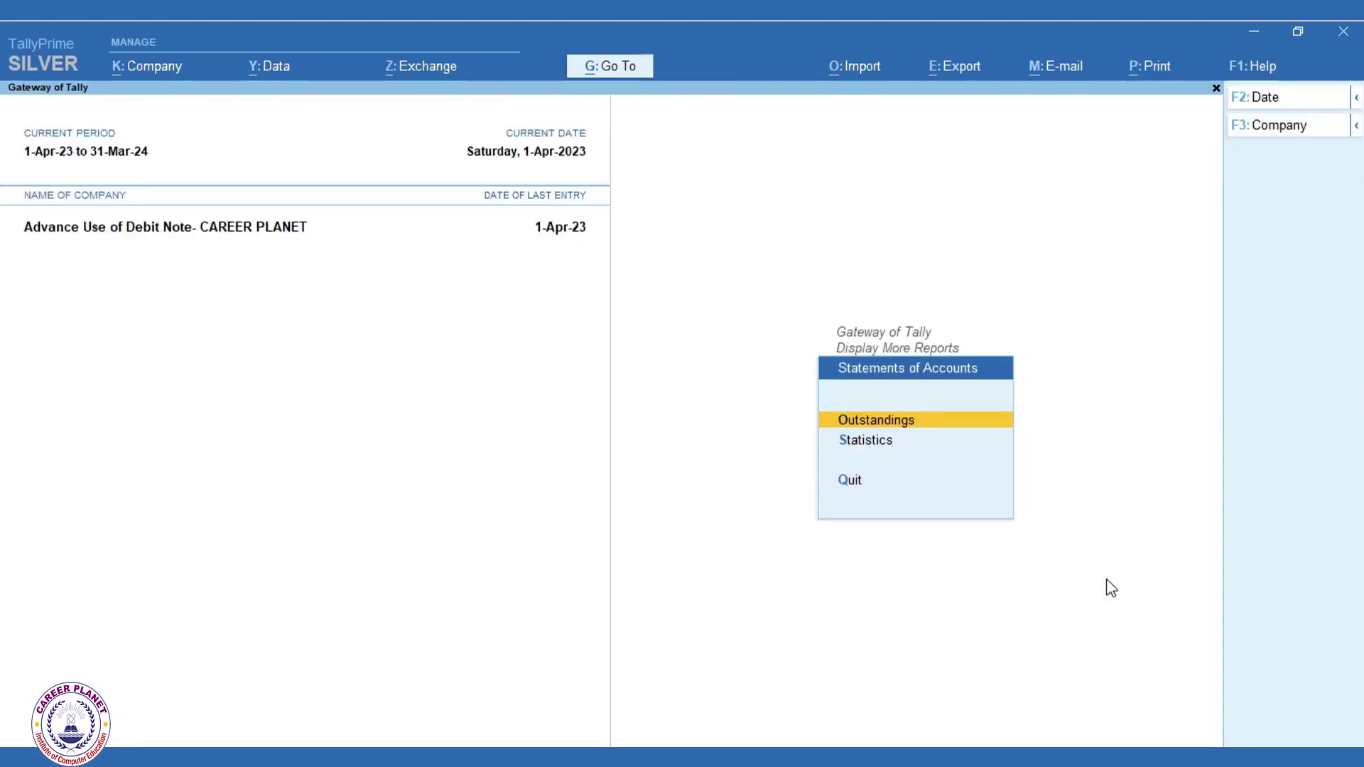
pyautogui.press('Escape')
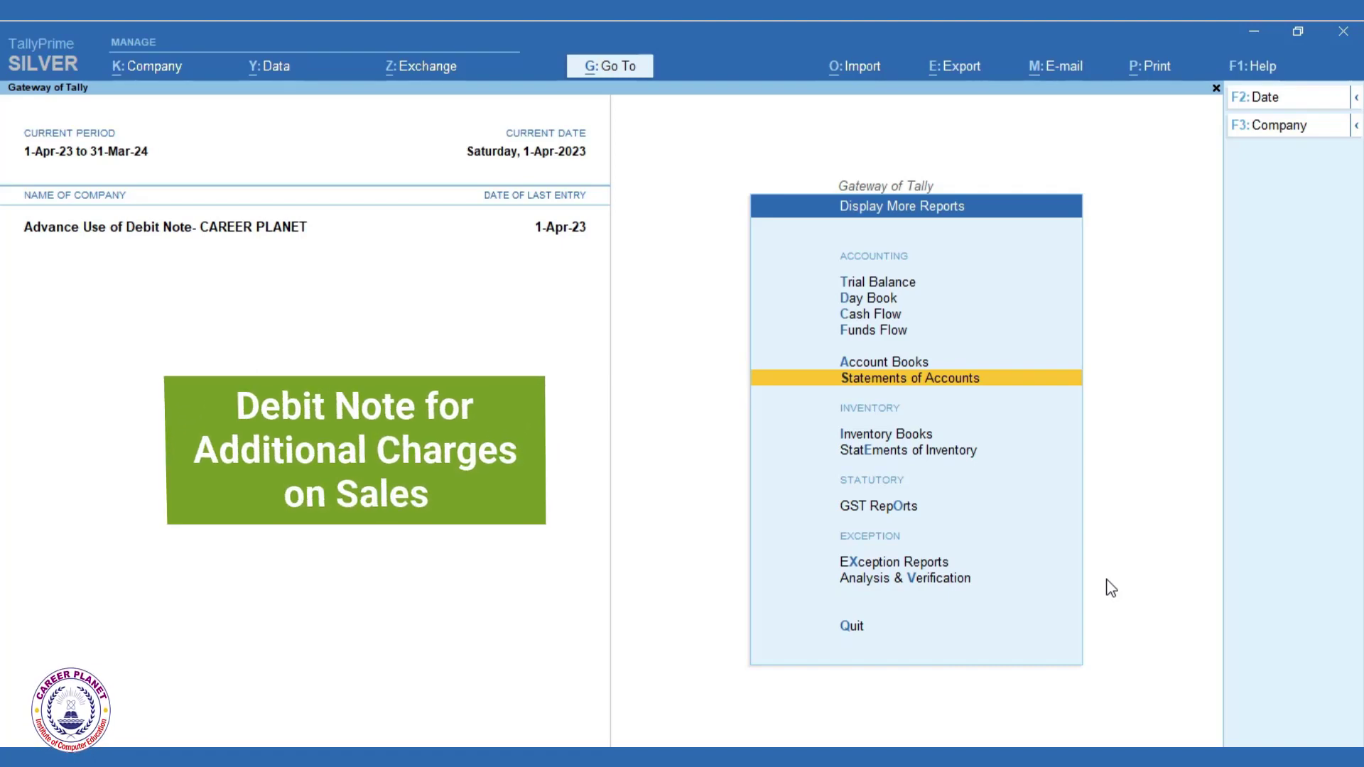
pyautogui.press('Escape')
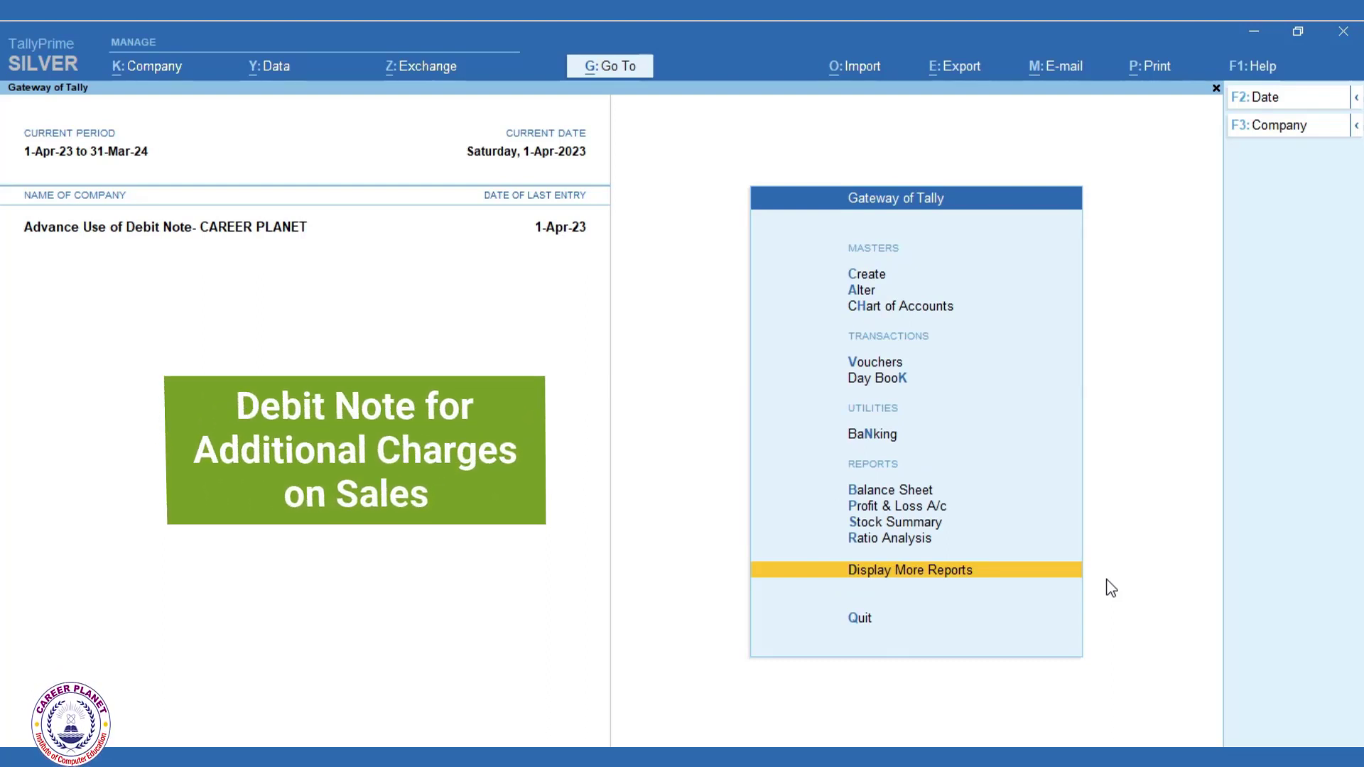
# Step: Open voucher entry and start a new Debit Note voucher
pyautogui.press('Up')
pyautogui.press('Up')
pyautogui.press('Up')
pyautogui.press('Up')
pyautogui.press('Up')
pyautogui.press('Up')
pyautogui.press('Up')
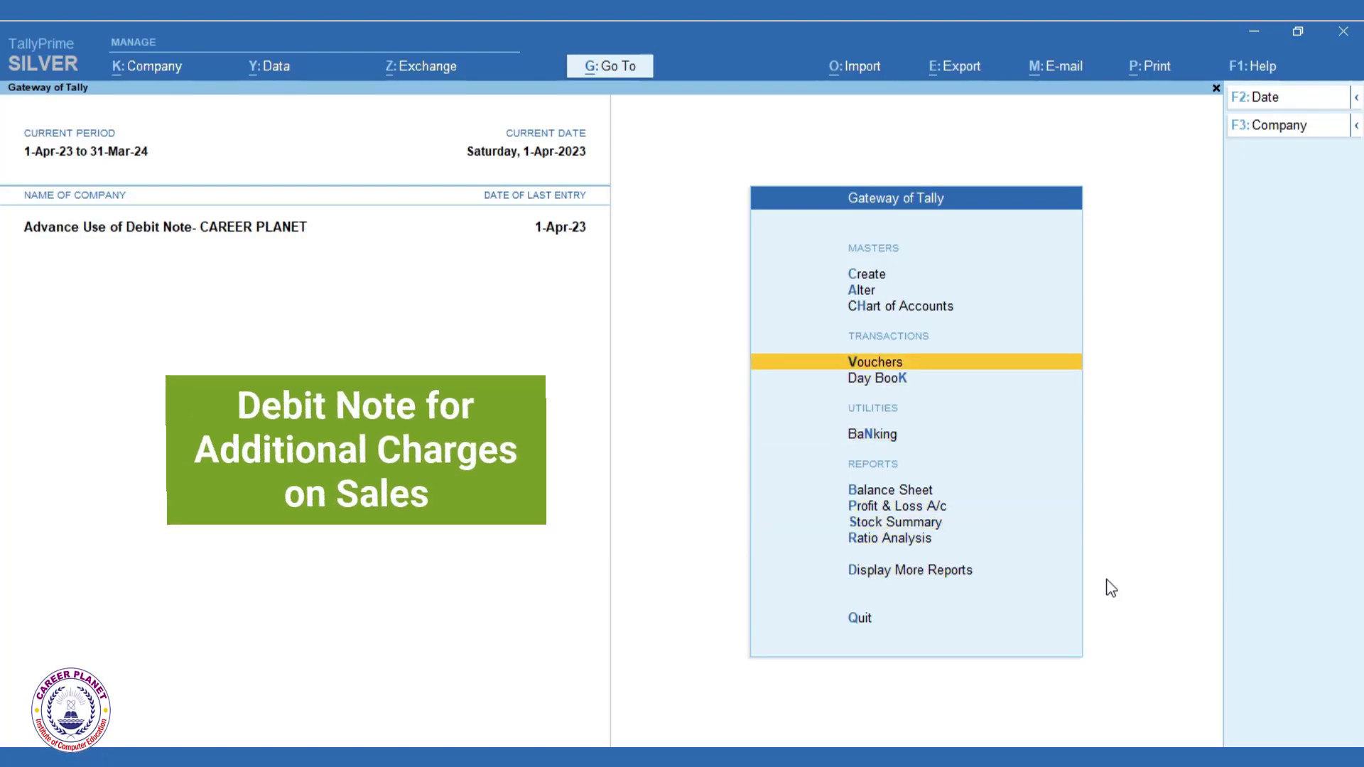
pyautogui.press('Return')
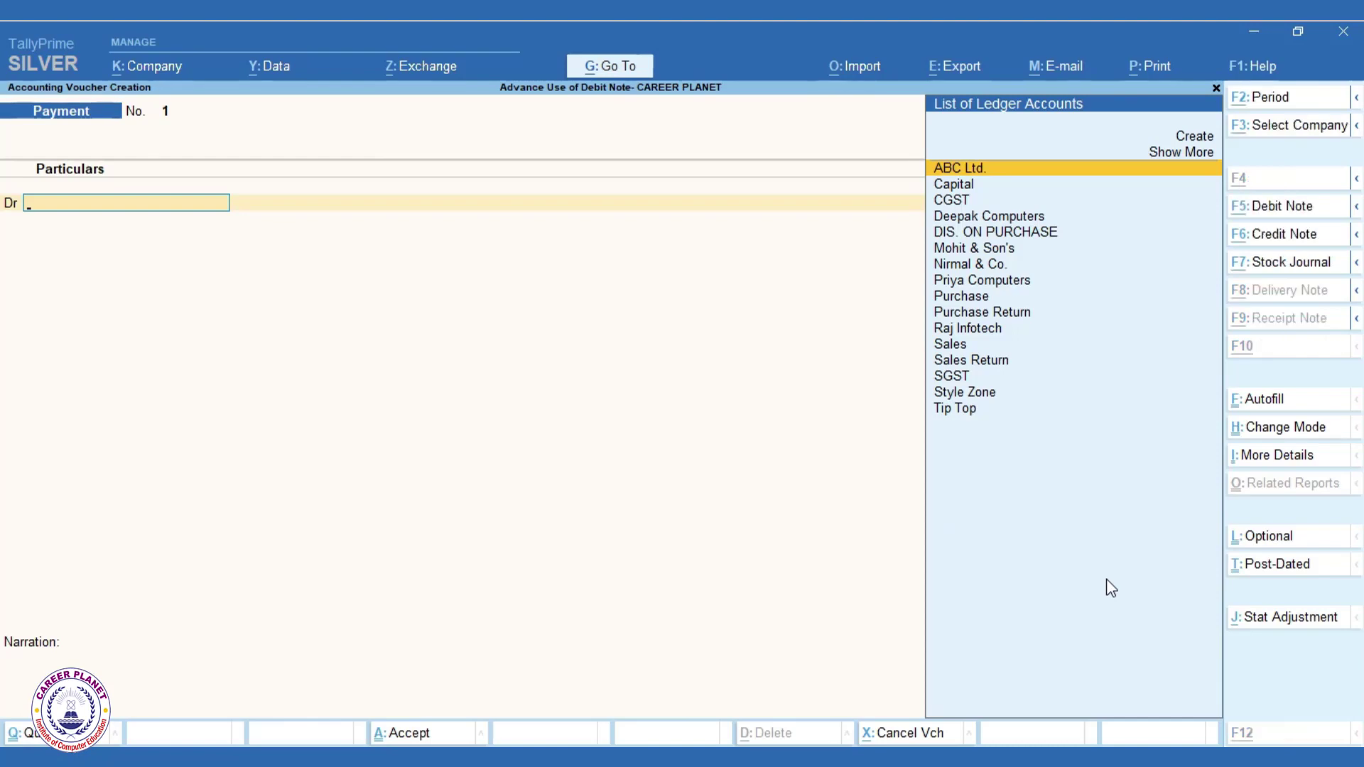
pyautogui.hotkey('alt', 'F5')
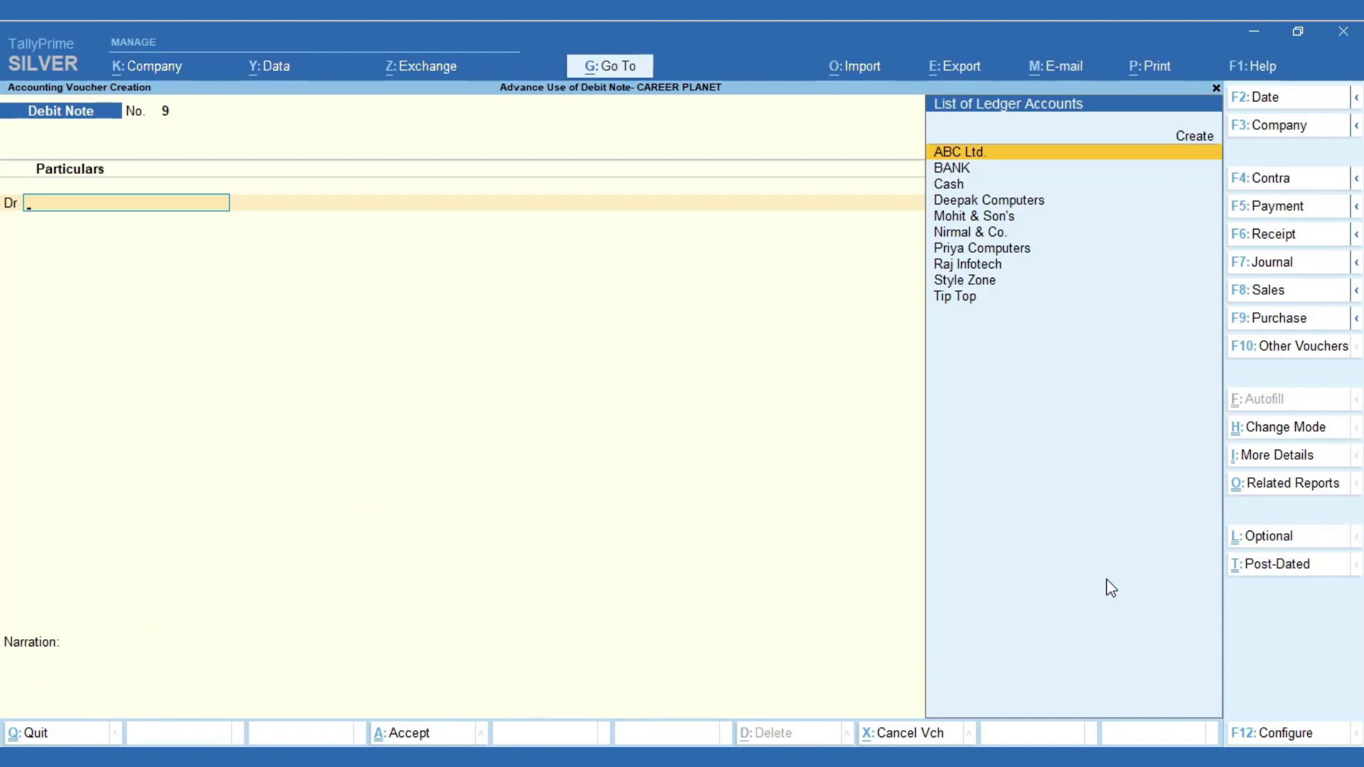
# Step: Switch the debit note to Accounting Invoice mode and choose Mohit & Son's as the party account
pyautogui.hotkey('ctrl', 'h')
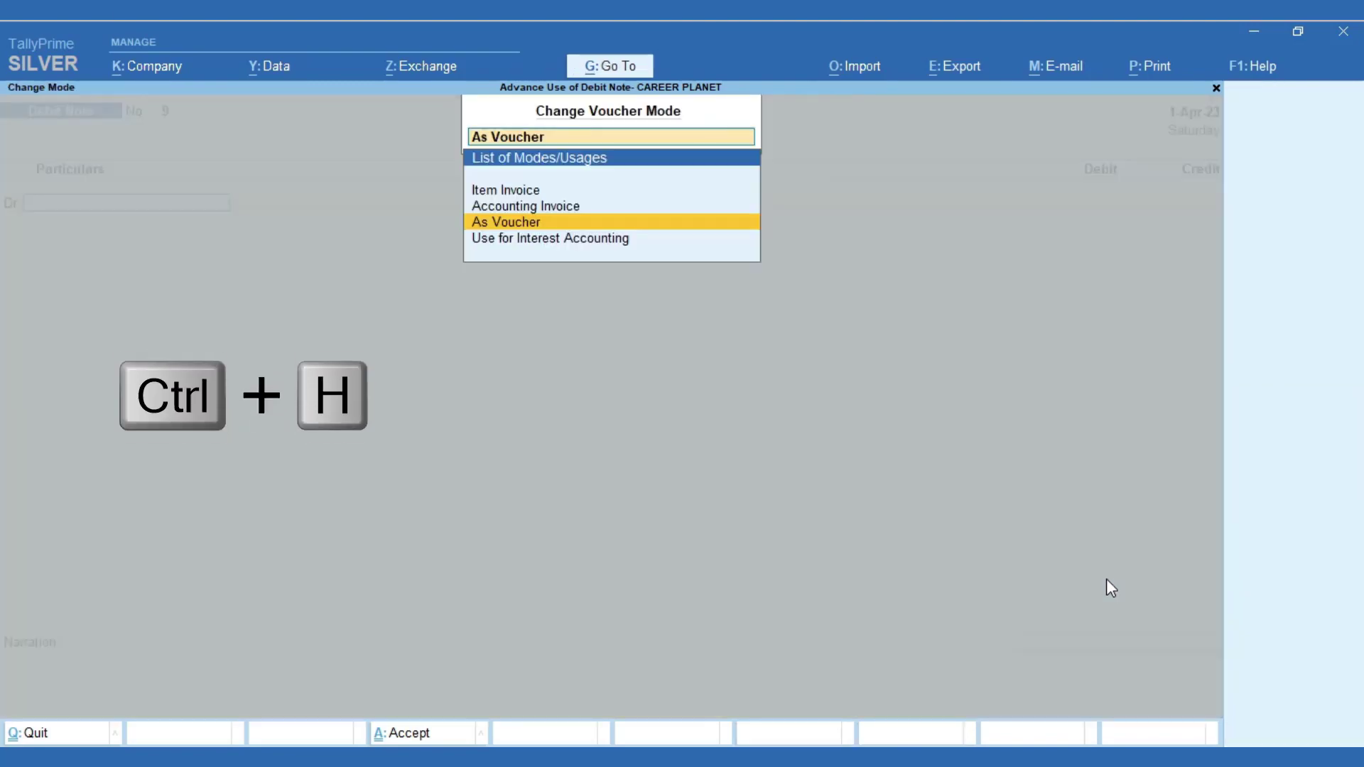
pyautogui.press('Up')
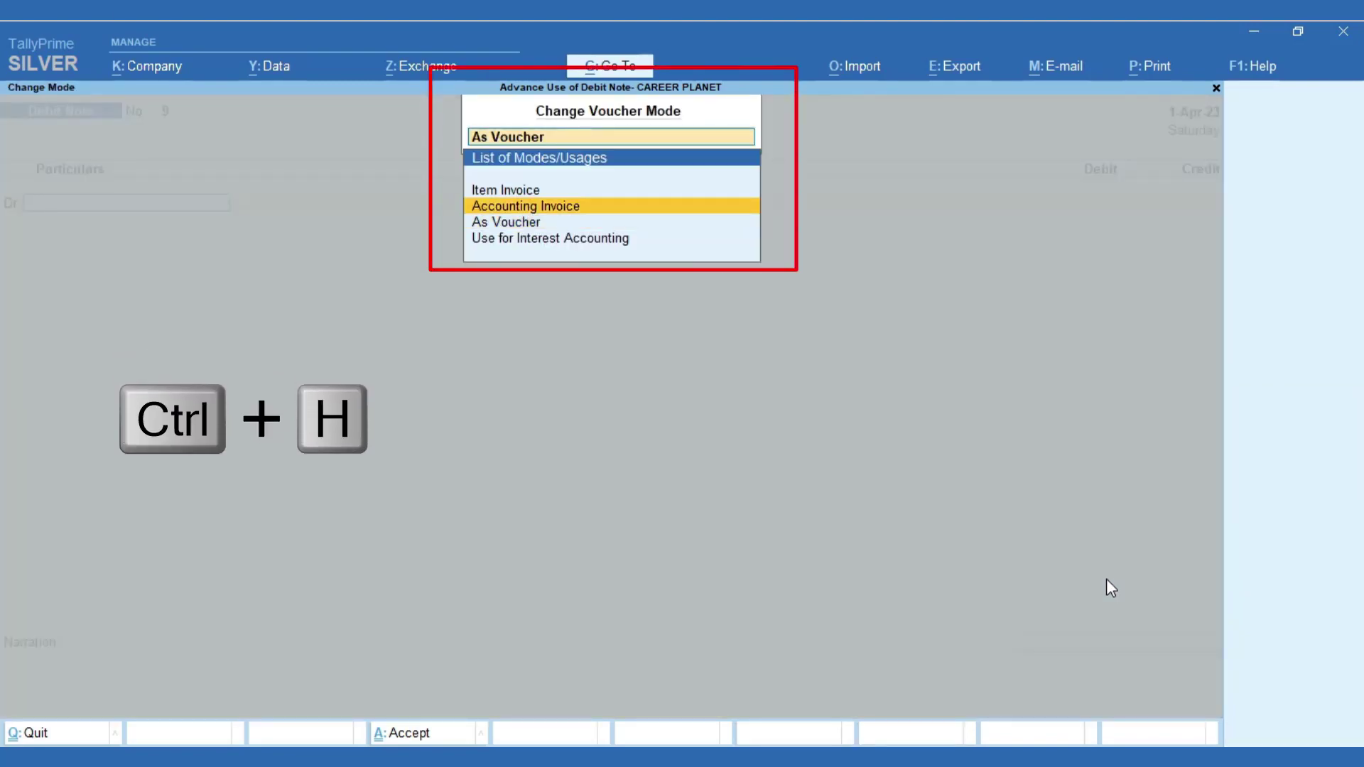
pyautogui.press('Return')
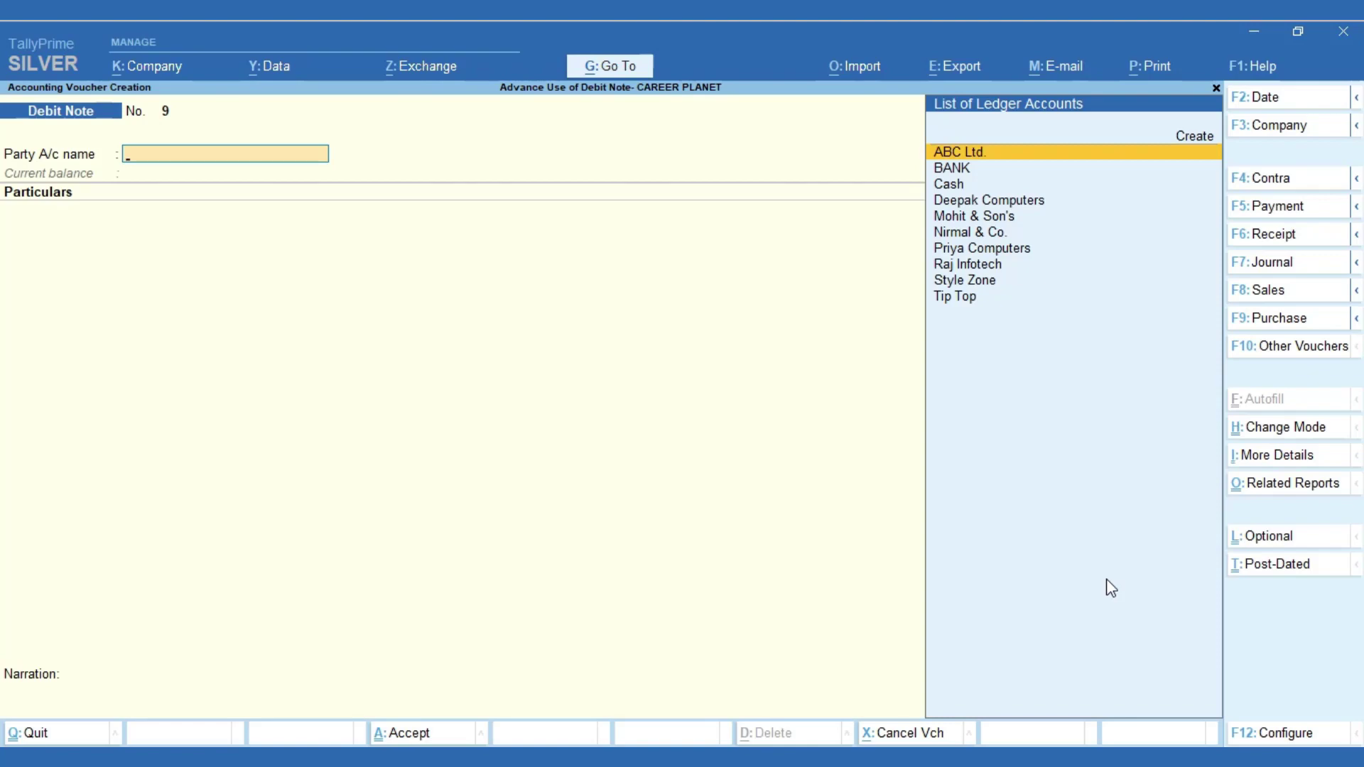
pyautogui.press('Down')
pyautogui.press('Down')
pyautogui.press('Down')
pyautogui.press('Down')
pyautogui.press('Return')
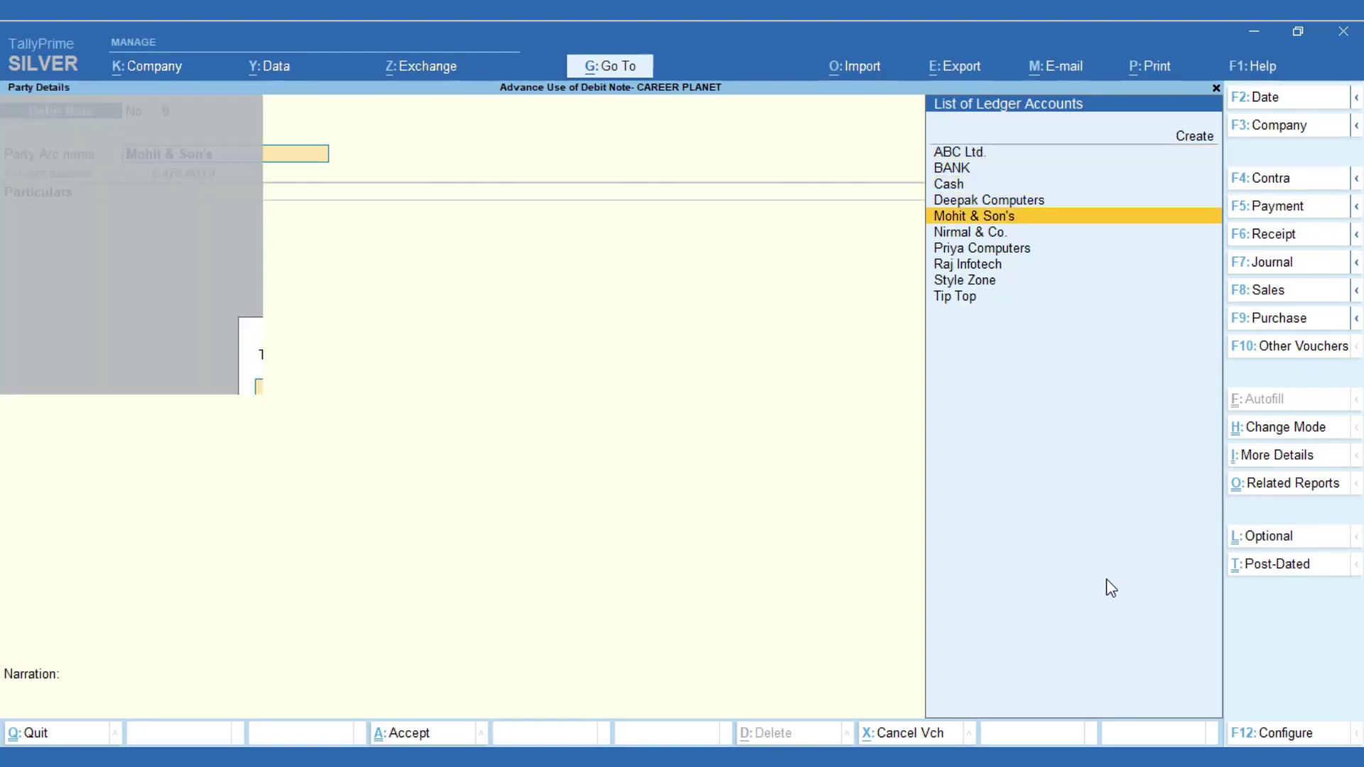
# Step: Enter 2 as the original invoice number in the party's dispatch details, leaving the other details blank
pyautogui.press('Return')
pyautogui.press('Return')
pyautogui.press('Return')
pyautogui.press('Return')
pyautogui.press('Return')
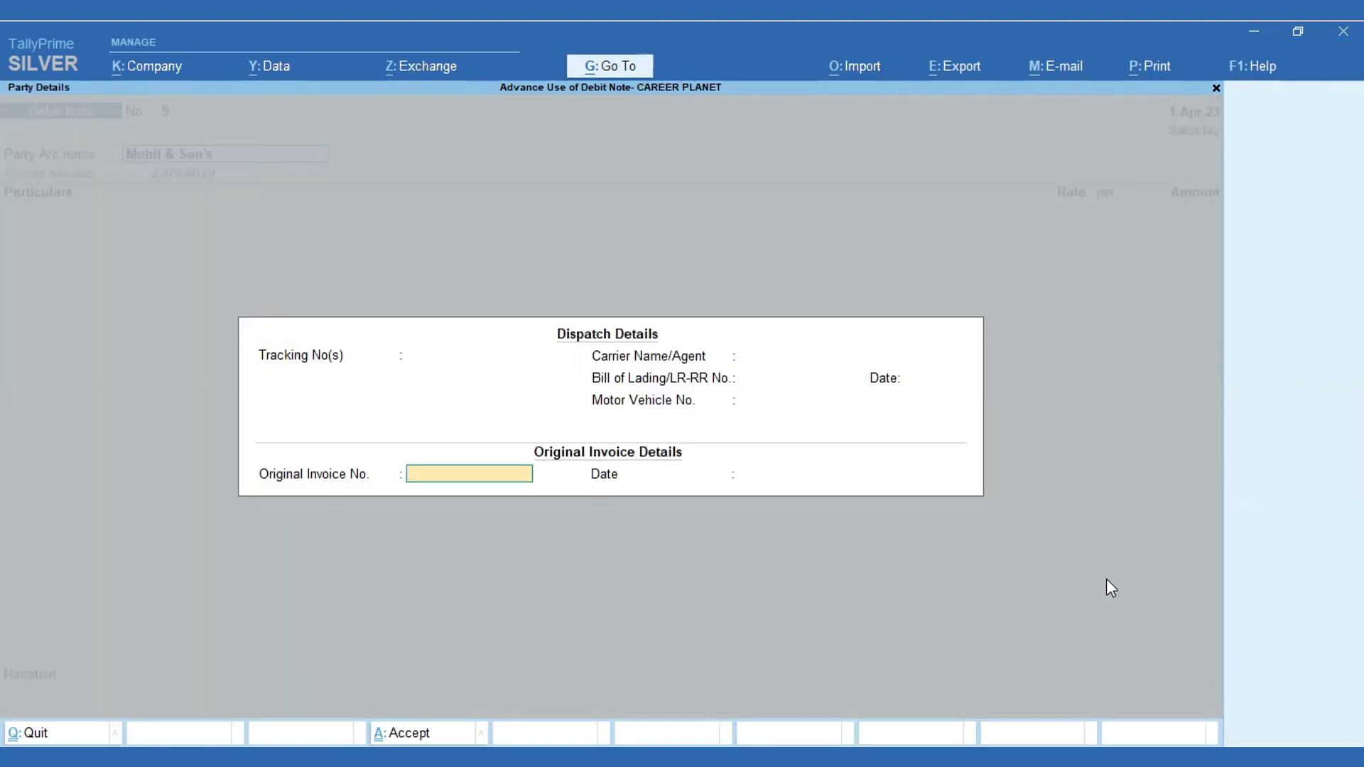
pyautogui.write('2')
pyautogui.press('Return')
pyautogui.press('Return')
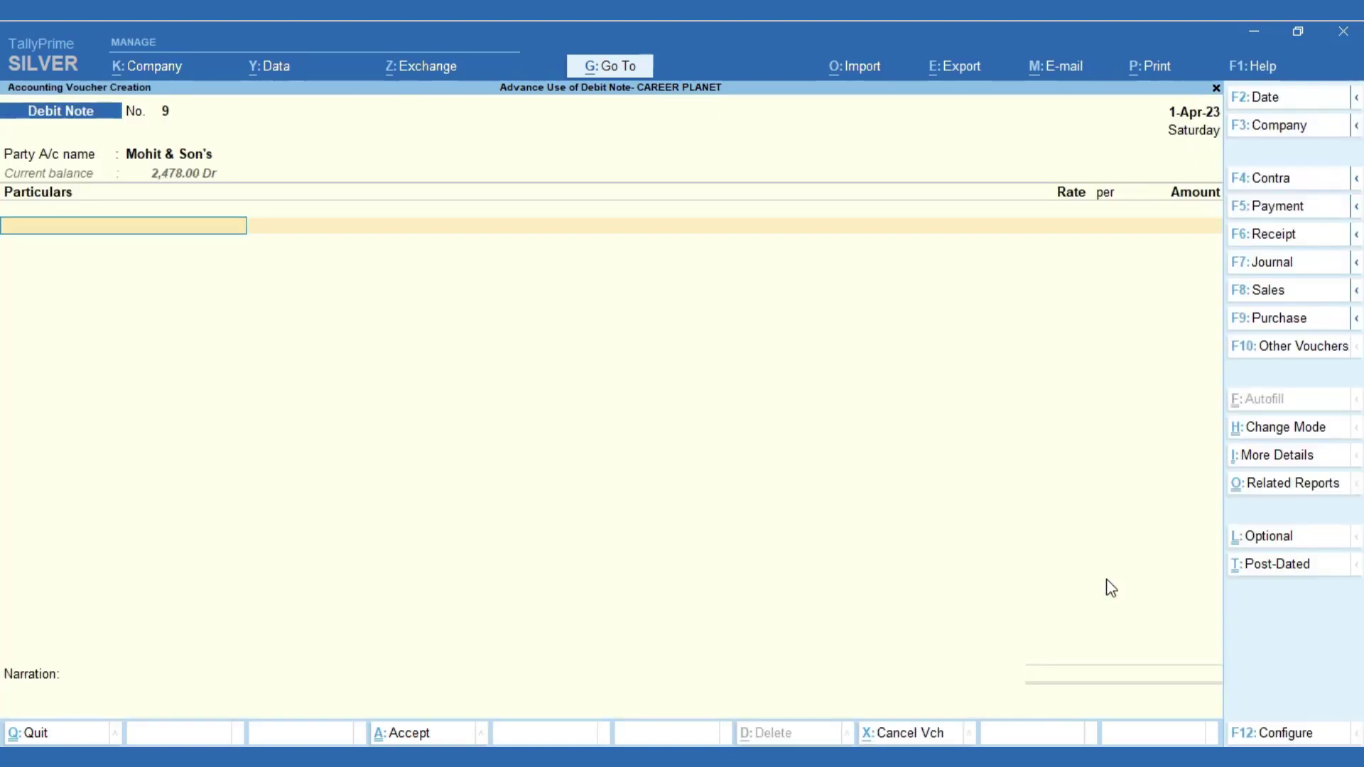
# Step: Choose the Tranportation Charges on Sales ledger for the first particulars line of the debit note
pyautogui.press('Down')
pyautogui.press('Down')
pyautogui.press('Down')
pyautogui.press('Down')
pyautogui.press('Down')
pyautogui.press('Down')
pyautogui.press('Down')
pyautogui.press('Down')
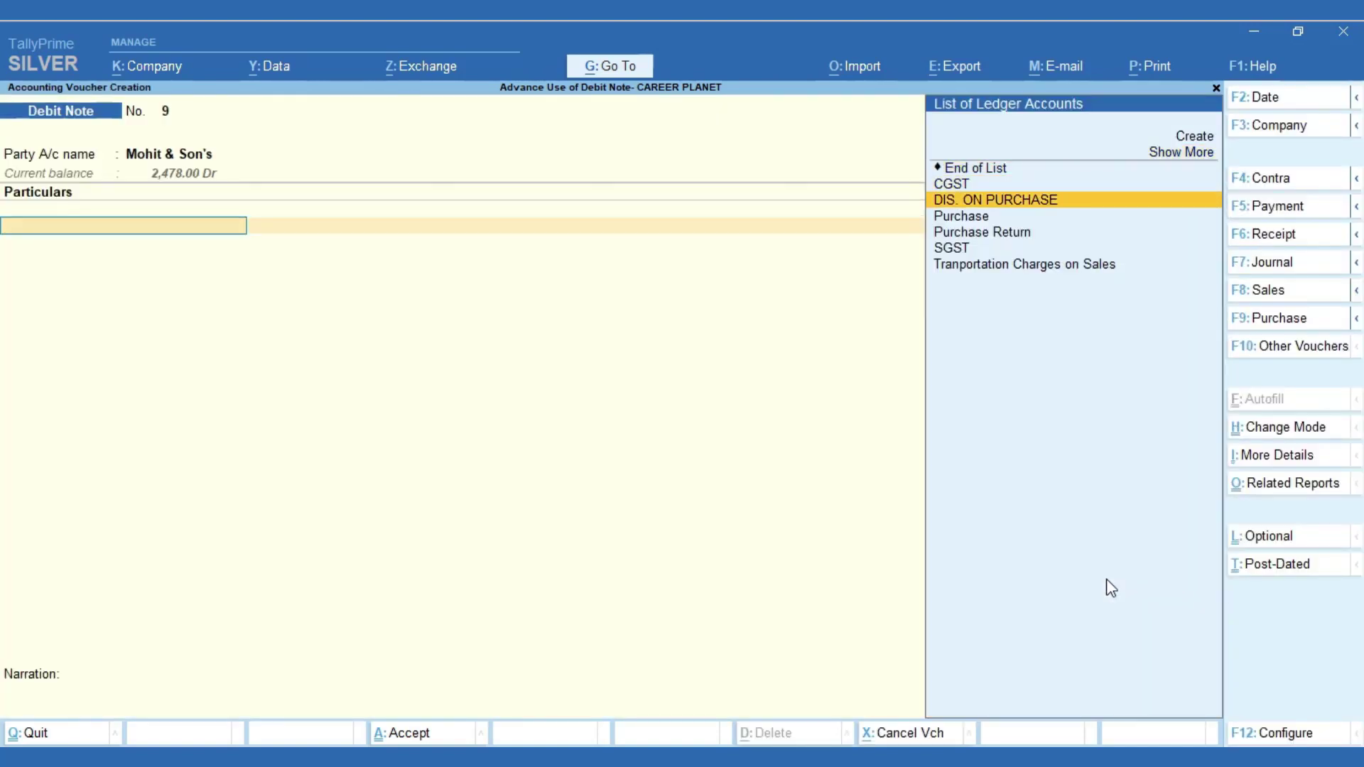
pyautogui.press('Return')
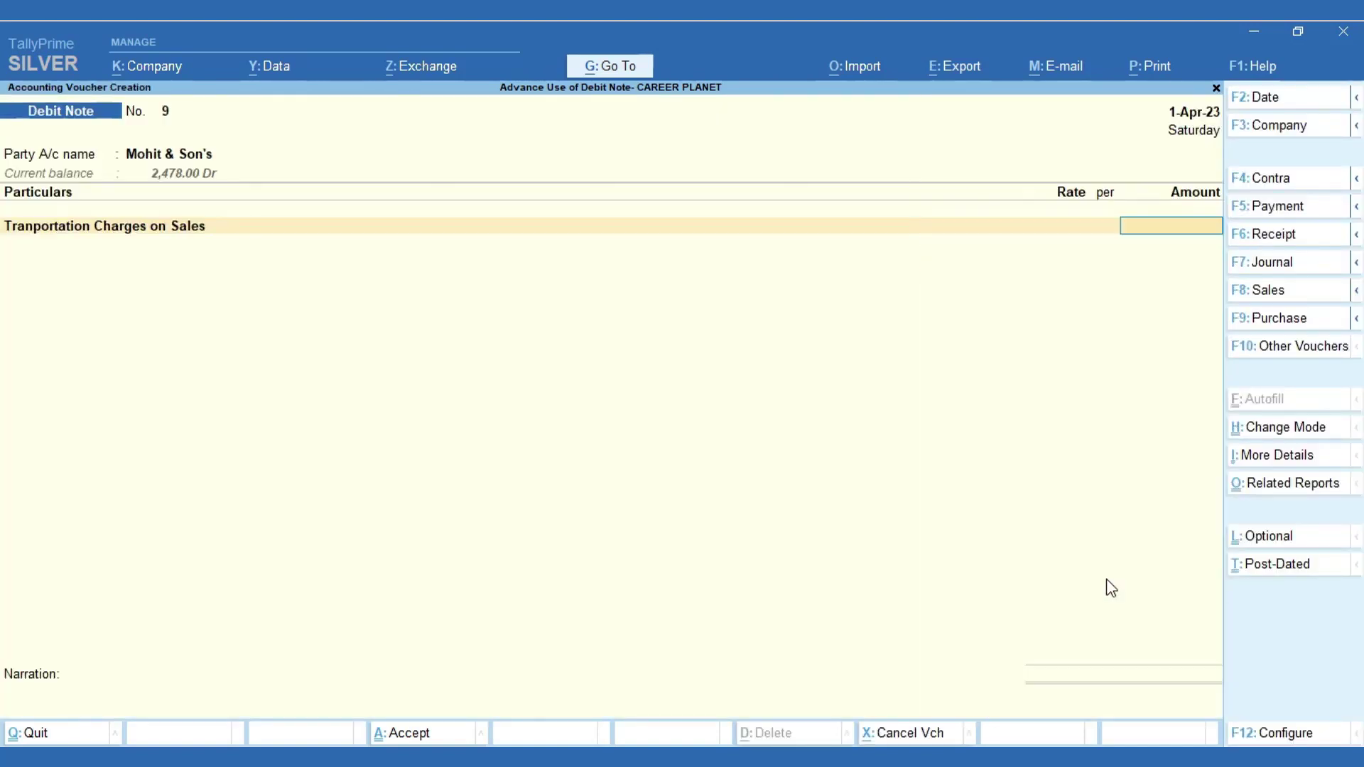
# Step: Open the Tranportation Charges on Sales ledger for alteration, review its group, HSN/SAC and GST rate details, and accept it
pyautogui.press('BackSpace')
pyautogui.hotkey('ctrl', 'Return')
pyautogui.press('Return')
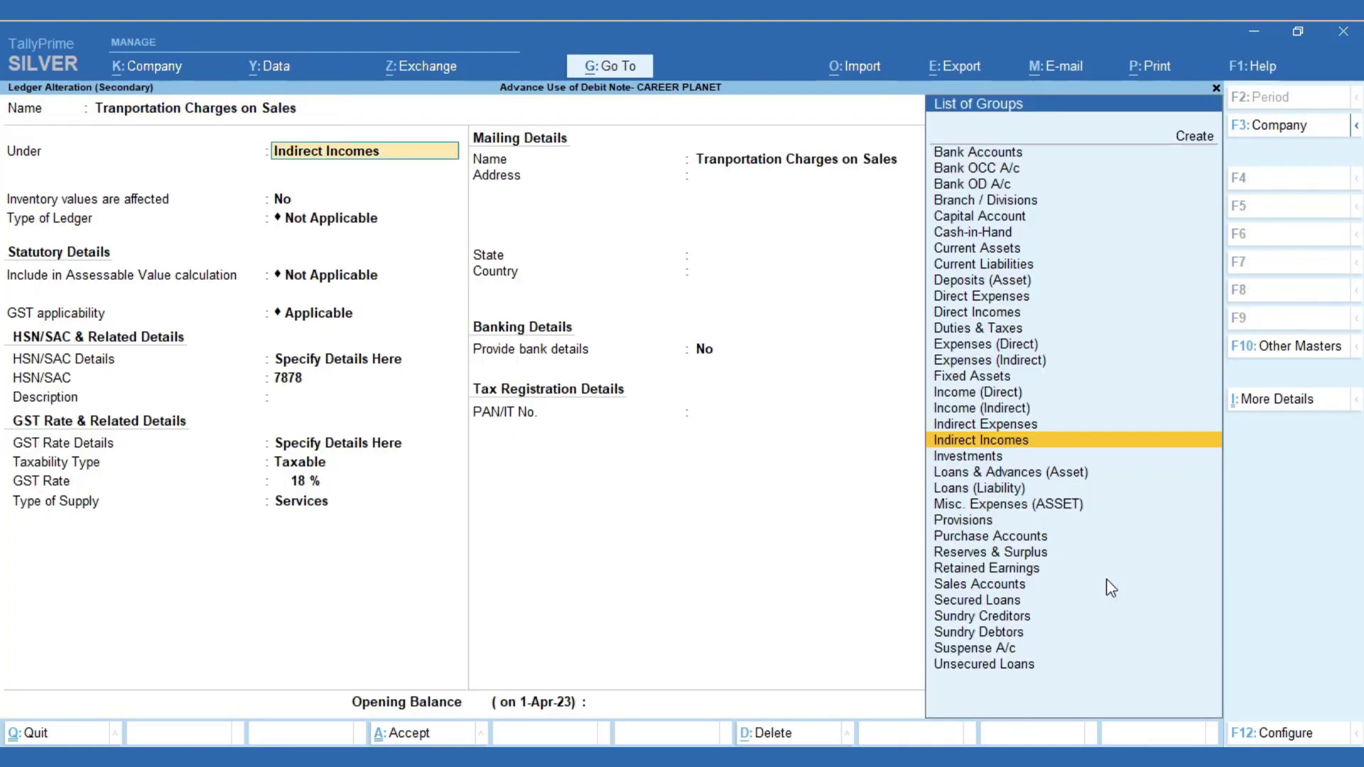
pyautogui.press('Return')
pyautogui.press('Return')
pyautogui.press('Return')
pyautogui.press('Return')
pyautogui.press('Return')
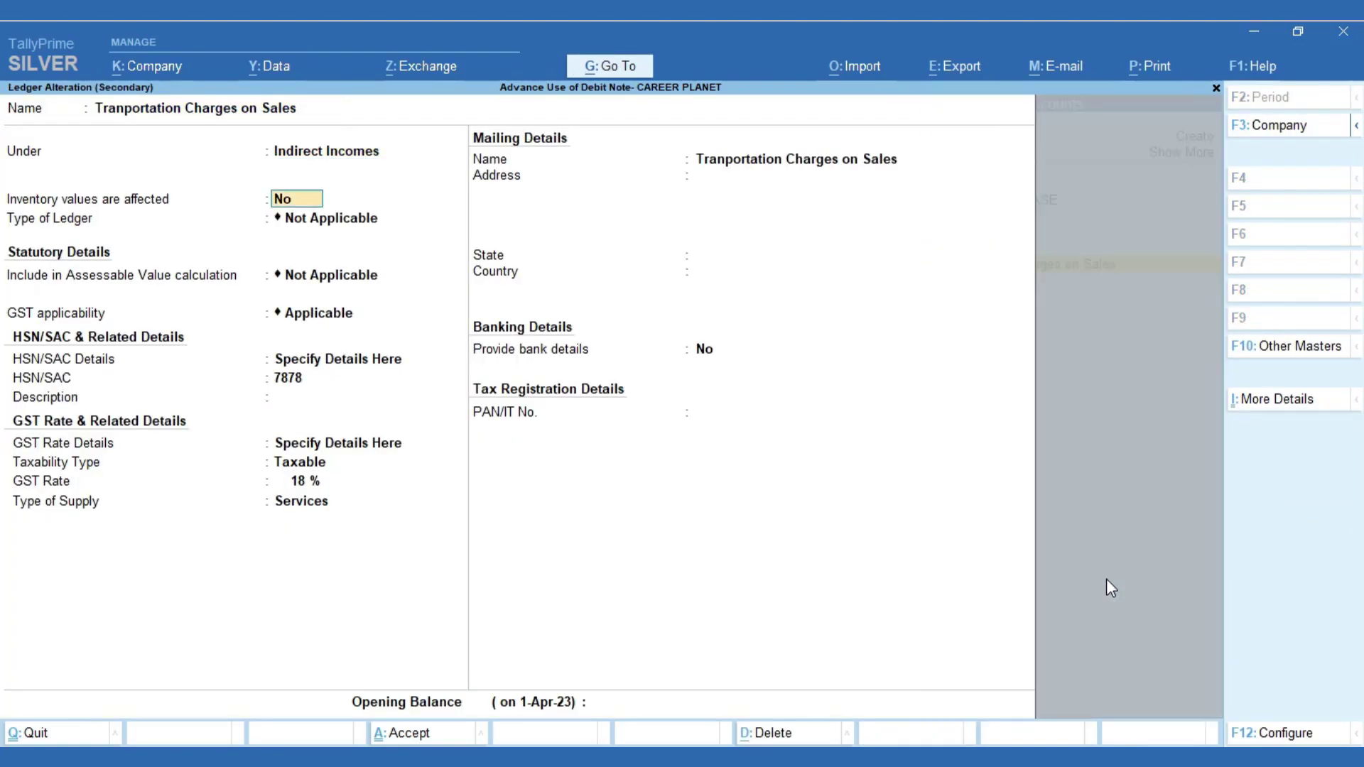
pyautogui.press('Return')
pyautogui.press('Return')
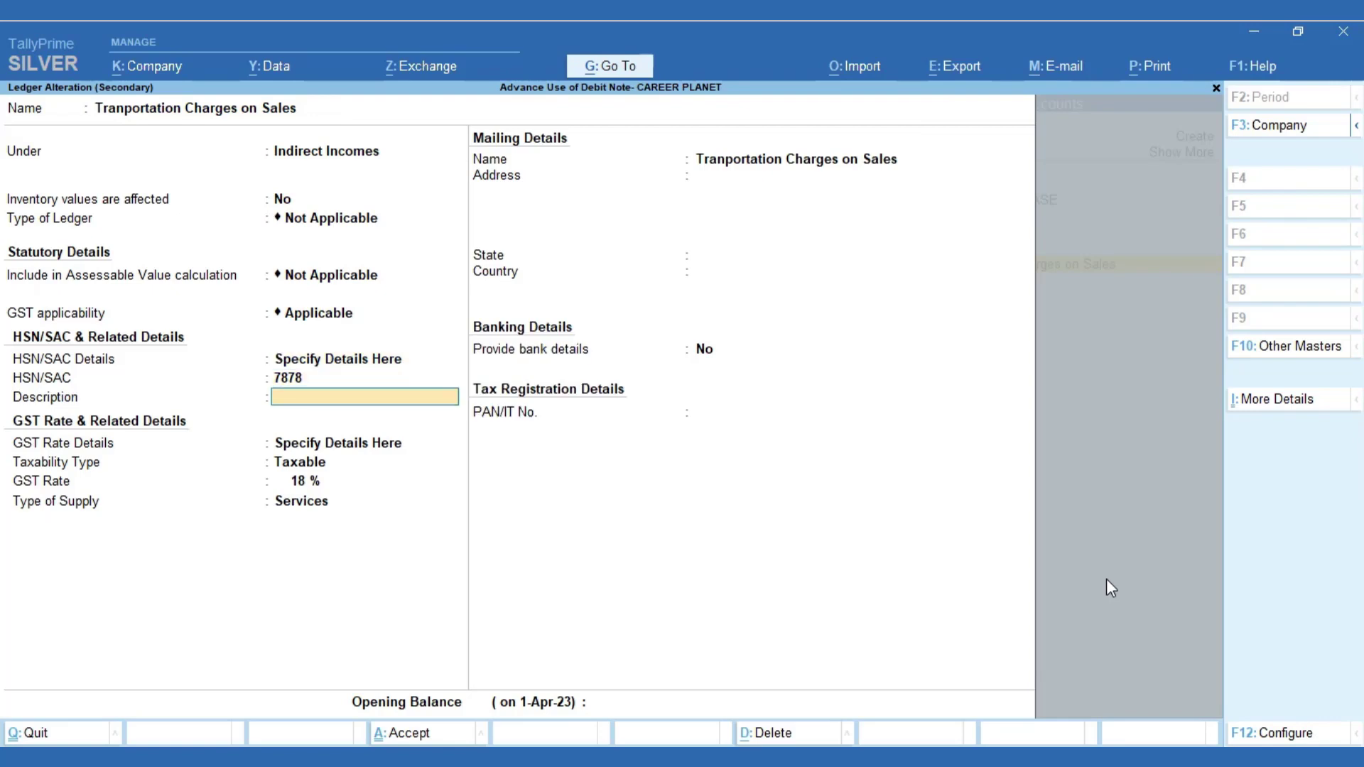
pyautogui.press('Return')
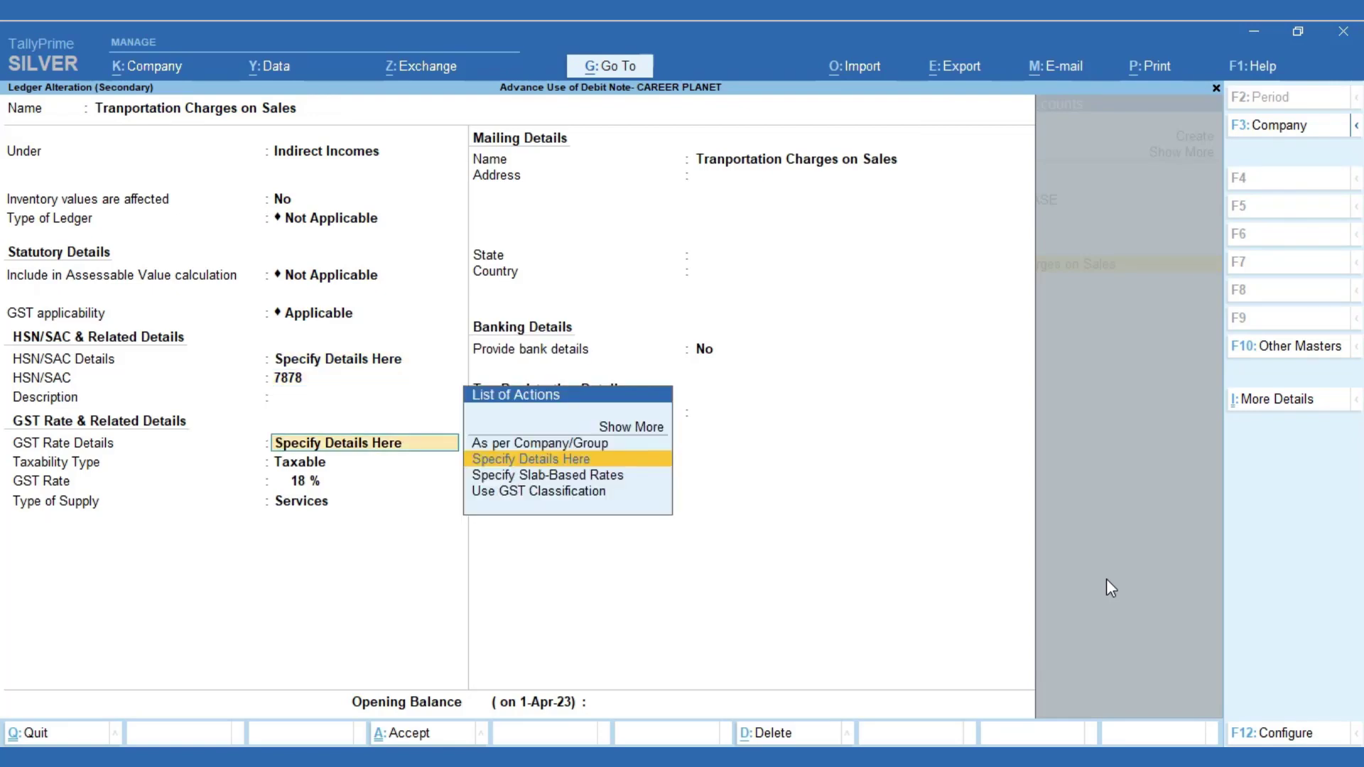
pyautogui.press('Return')
pyautogui.press('Return')
pyautogui.press('Return')
pyautogui.press('Return')
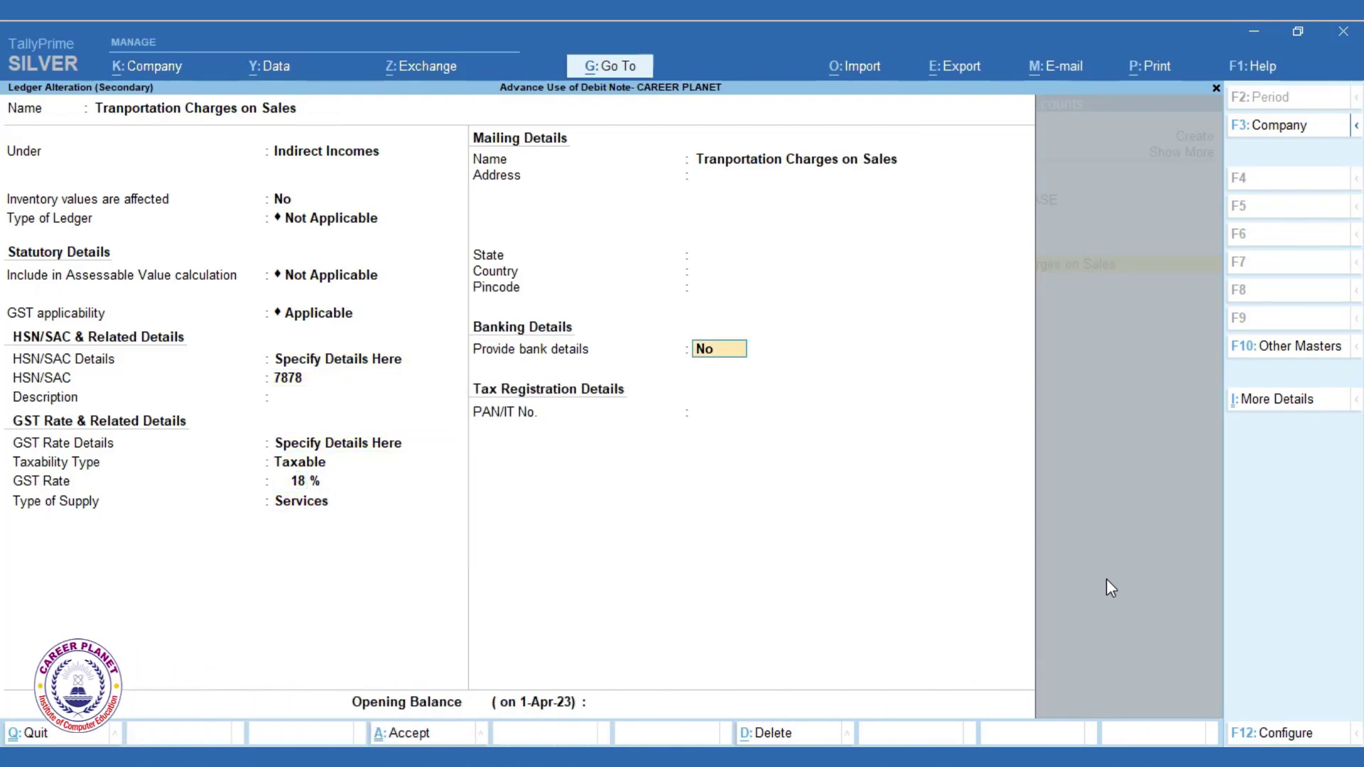
pyautogui.press('Return')
pyautogui.press('ctrl')
pyautogui.hotkey('ctrl', 'a')
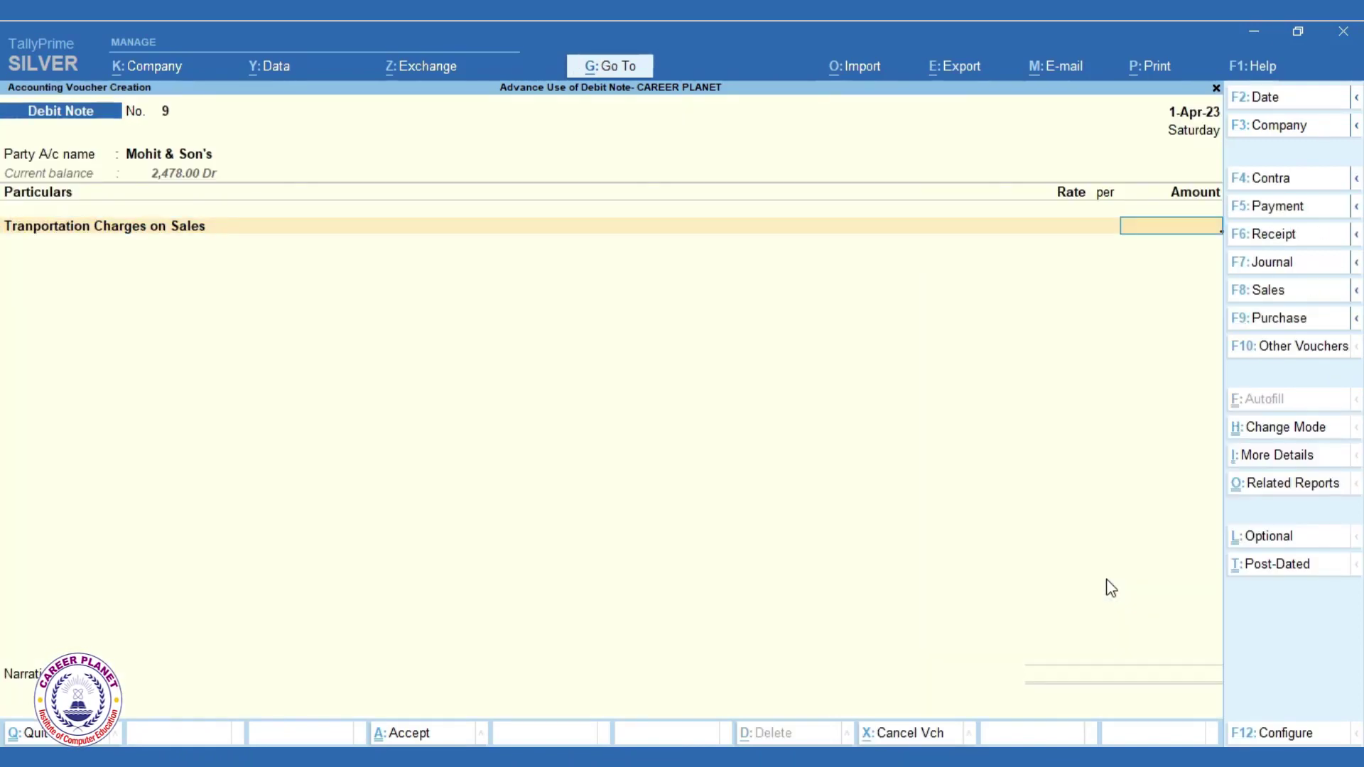
# Step: Enter 500 as the transportation charge, and add the CGST and SGST ledgers below it
pyautogui.write('500')
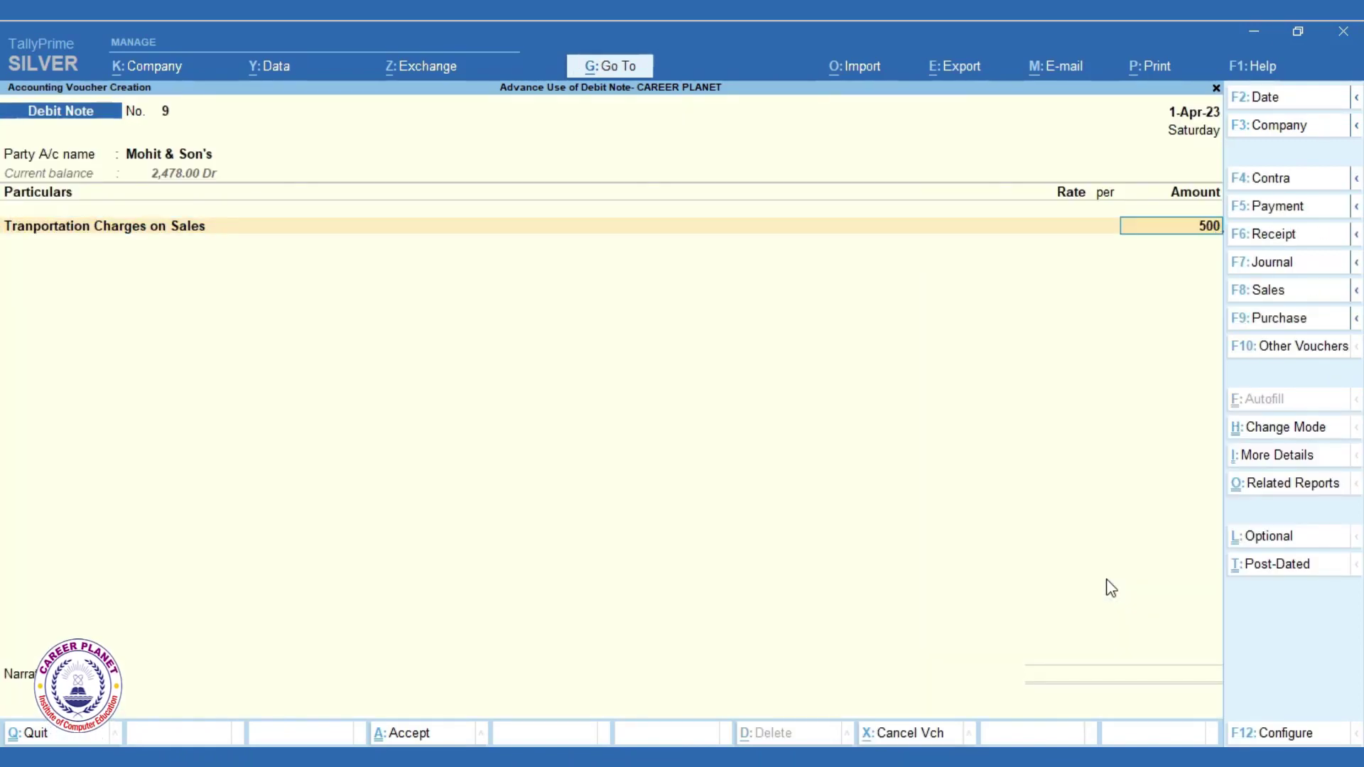
pyautogui.press('Return')
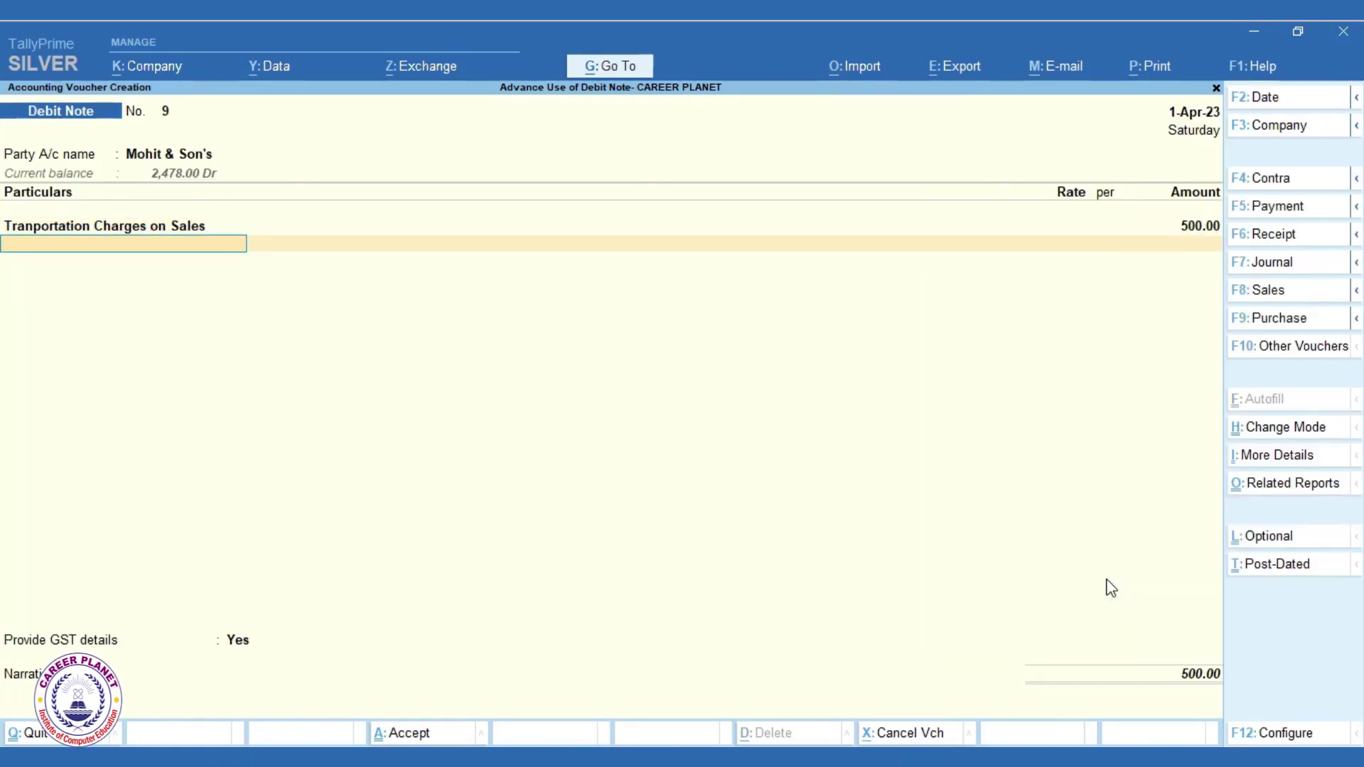
pyautogui.press('Return')
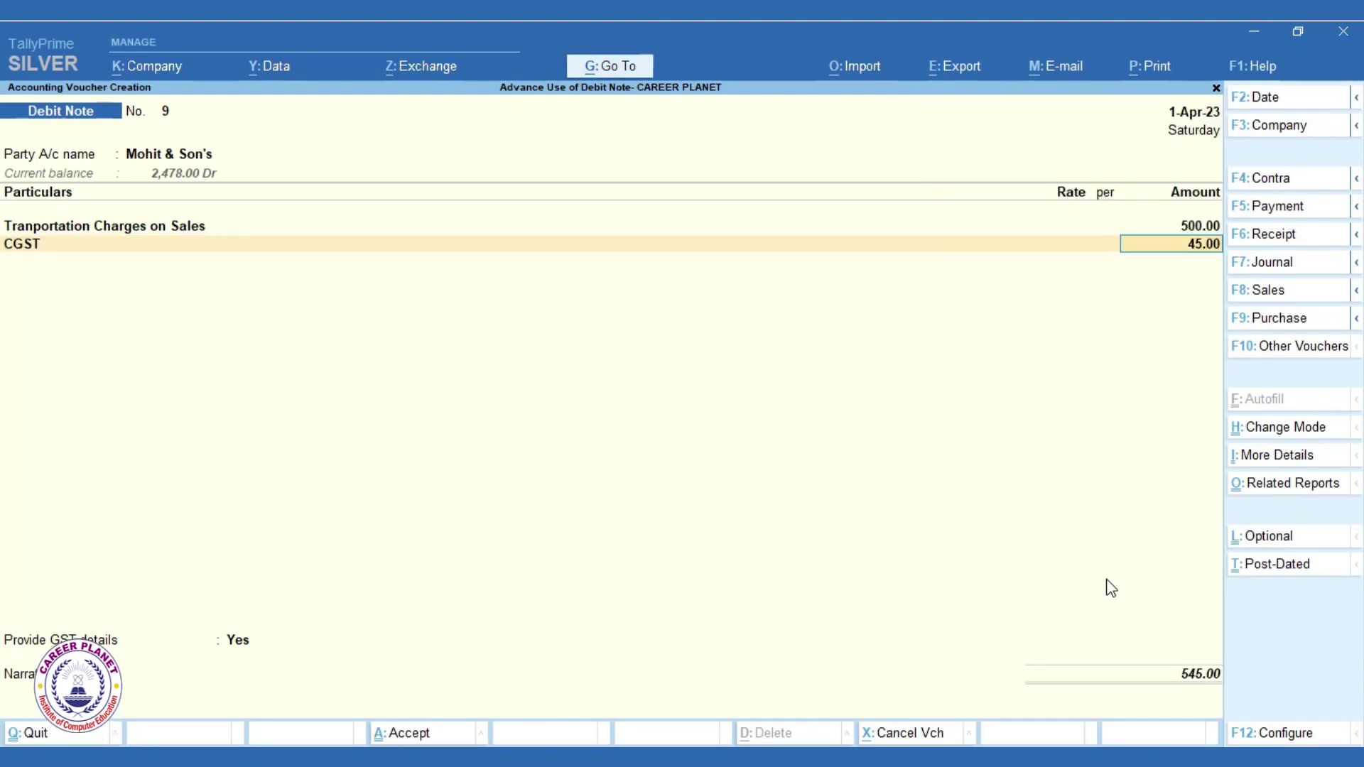
pyautogui.press('Return')
pyautogui.write('S')
pyautogui.press('Return')
pyautogui.press('Return')
pyautogui.press('Return')
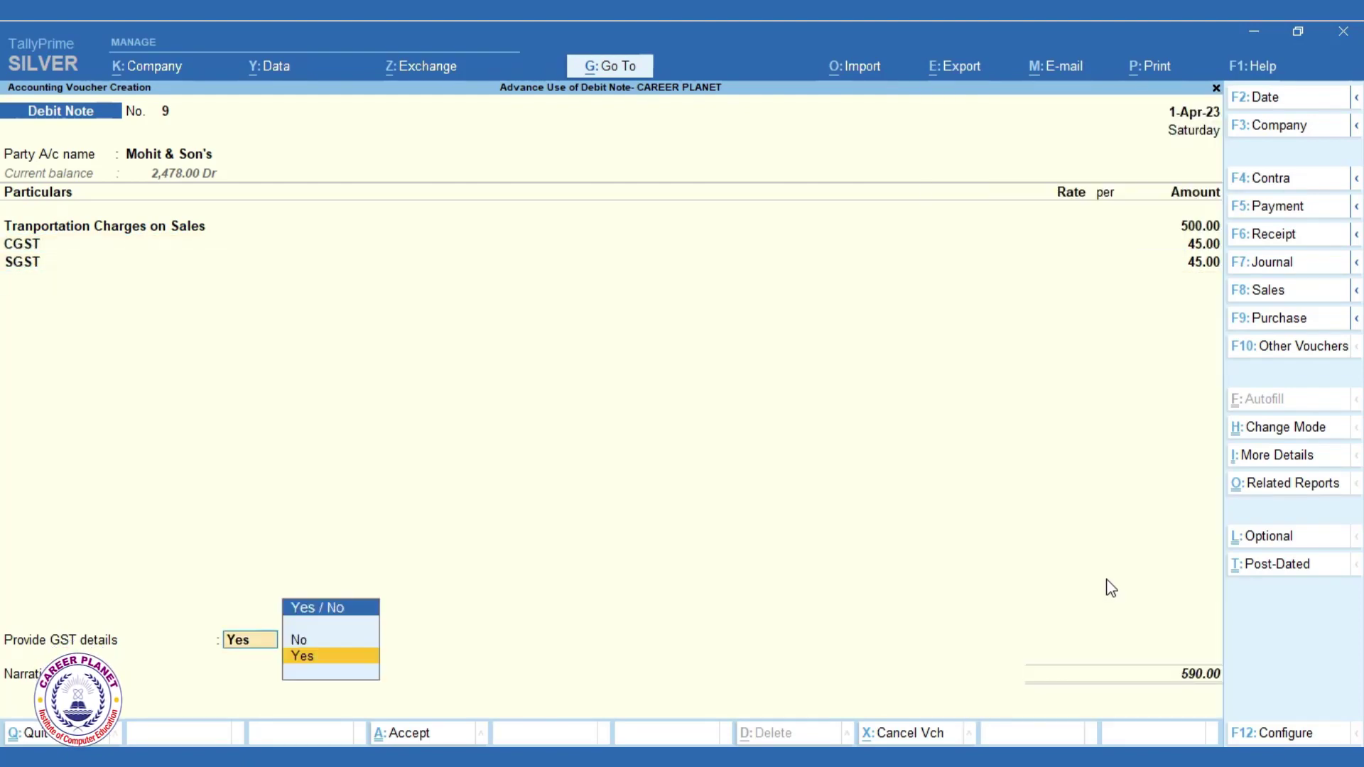
# Step: Provide the GST details with 04-Correction in Invoice as the reason for issuing the note
pyautogui.press('Return')
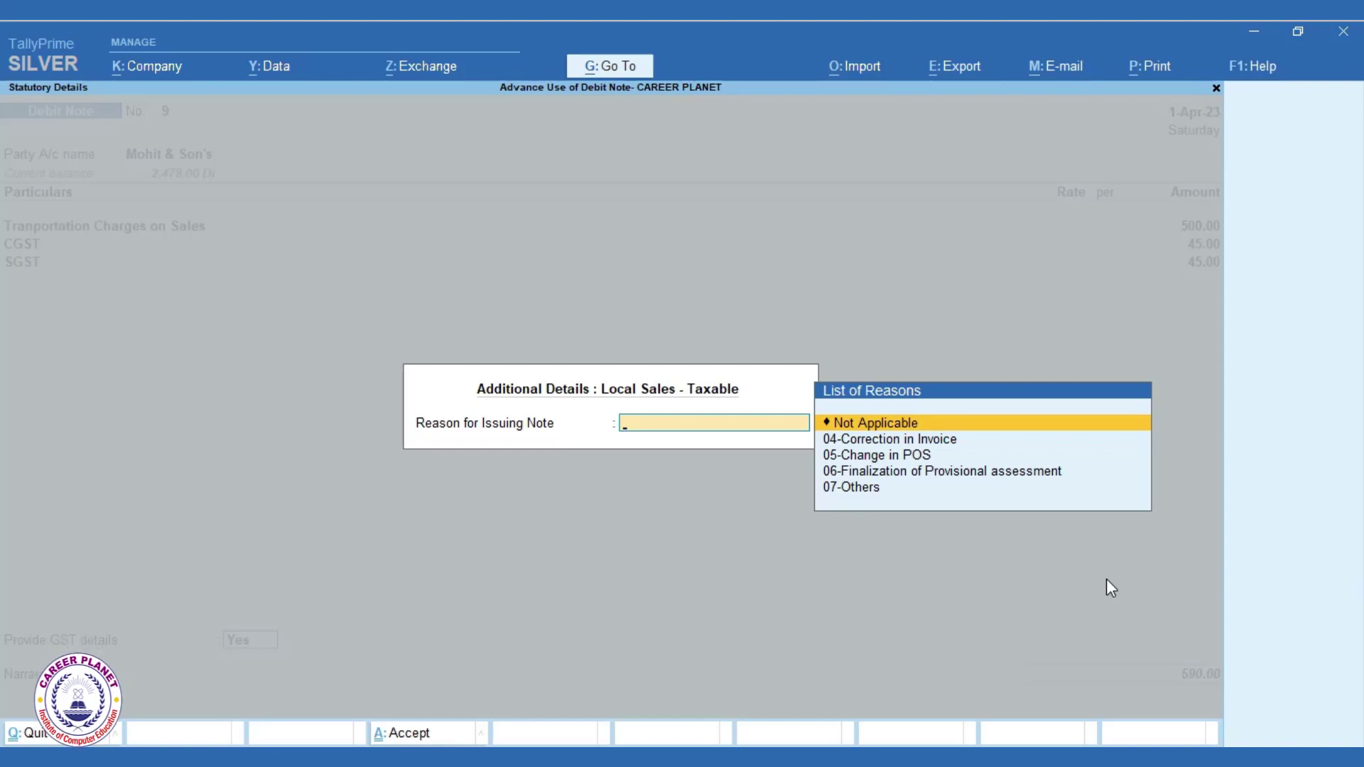
pyautogui.press('Down')
pyautogui.press('Down')
pyautogui.press('Down')
pyautogui.press('Down')
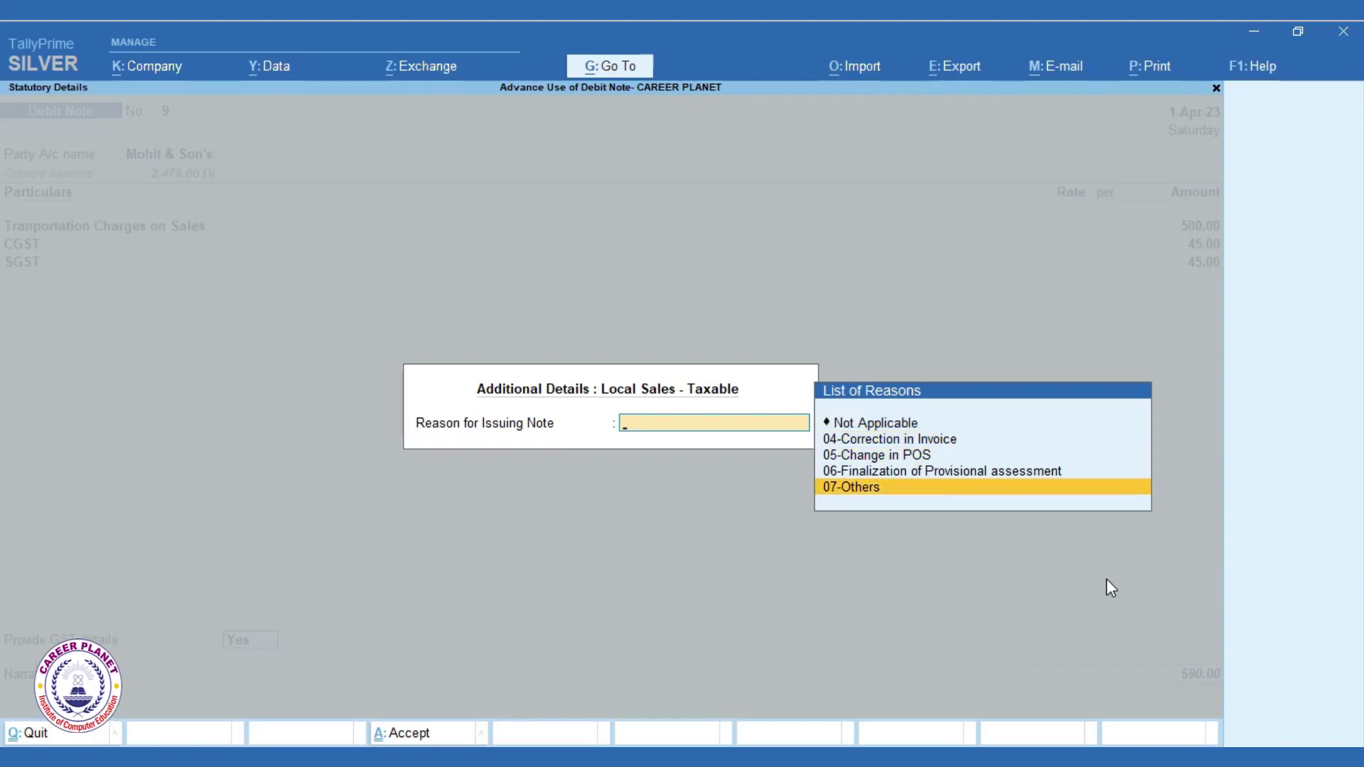
pyautogui.press('Up')
pyautogui.press('Up')
pyautogui.press('Up')
pyautogui.press('Return')
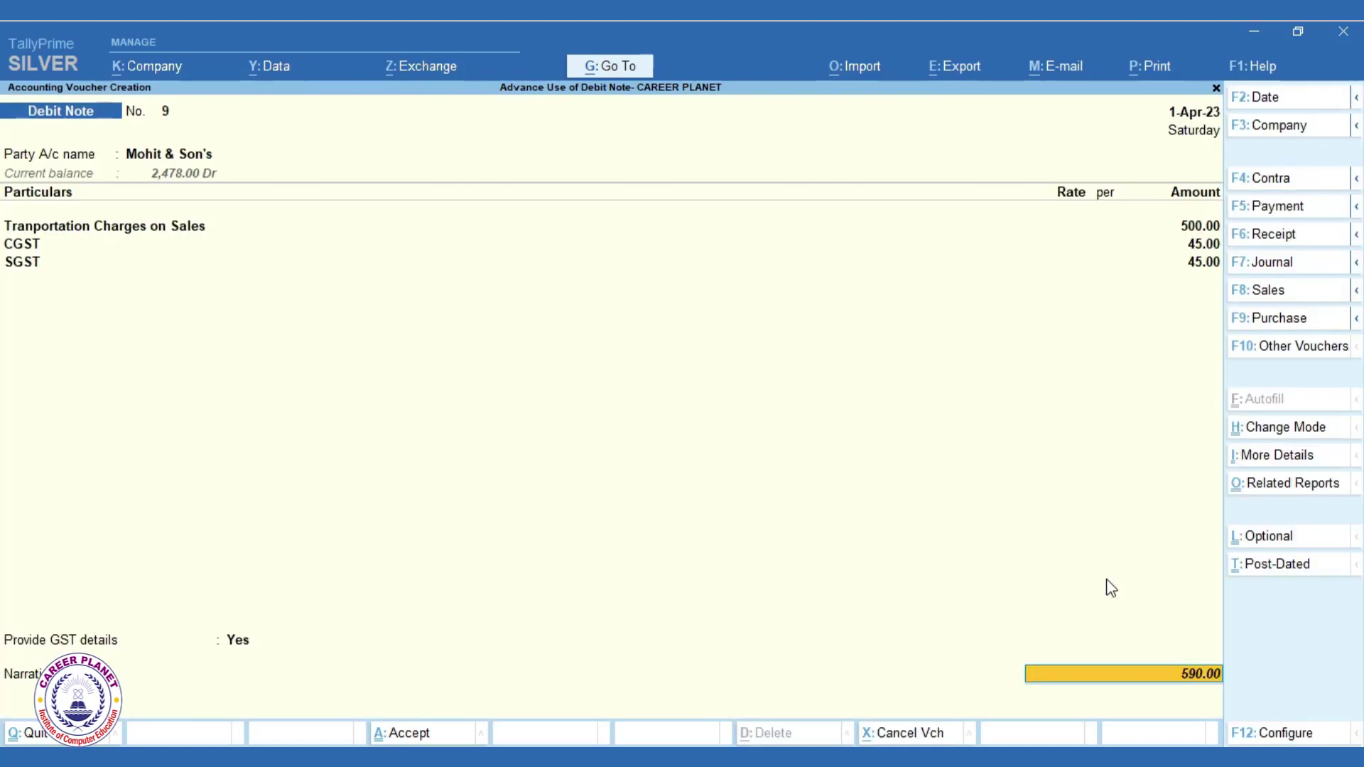
pyautogui.press('Escape')
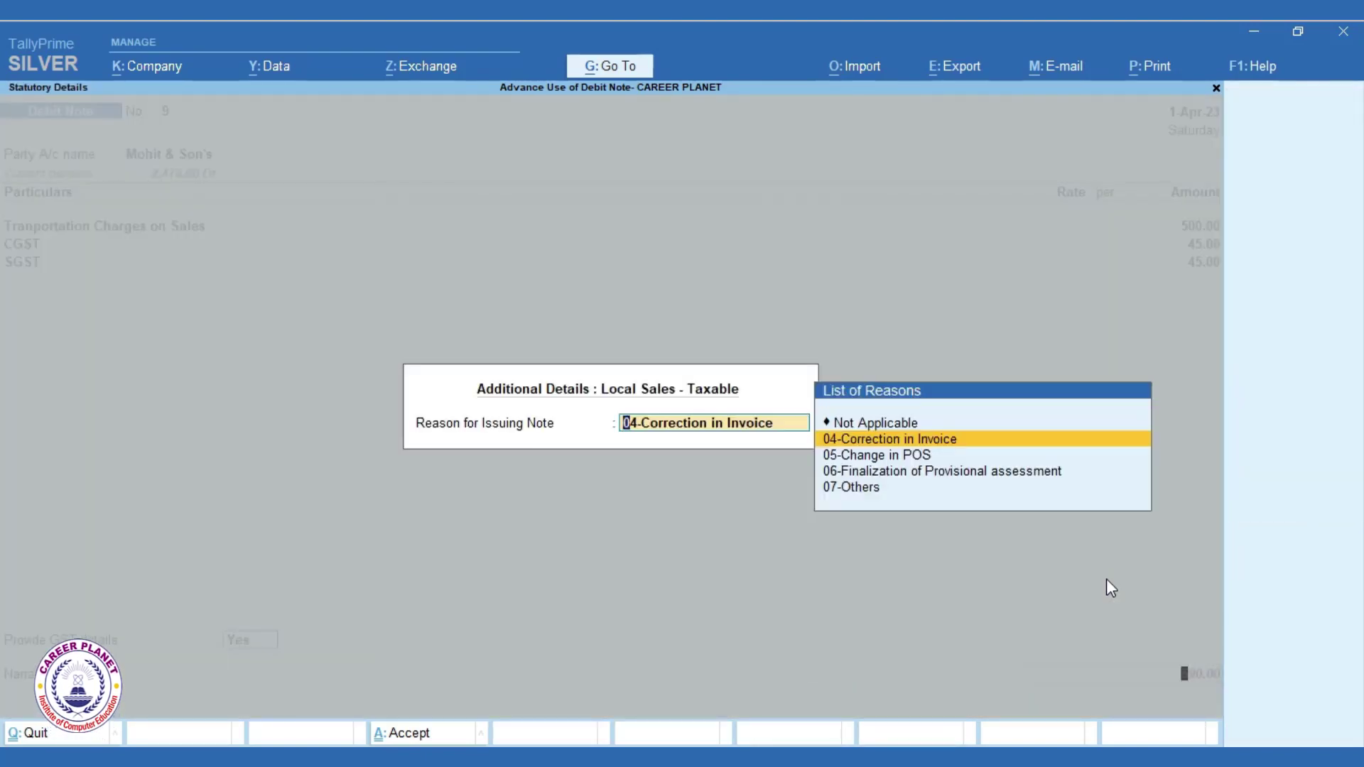
pyautogui.press('Escape')
pyautogui.press('Return')
# Step: Allocate 590 Dr against pending bill 2 of Mohit & Son's, and save the debit note
pyautogui.press('Return')
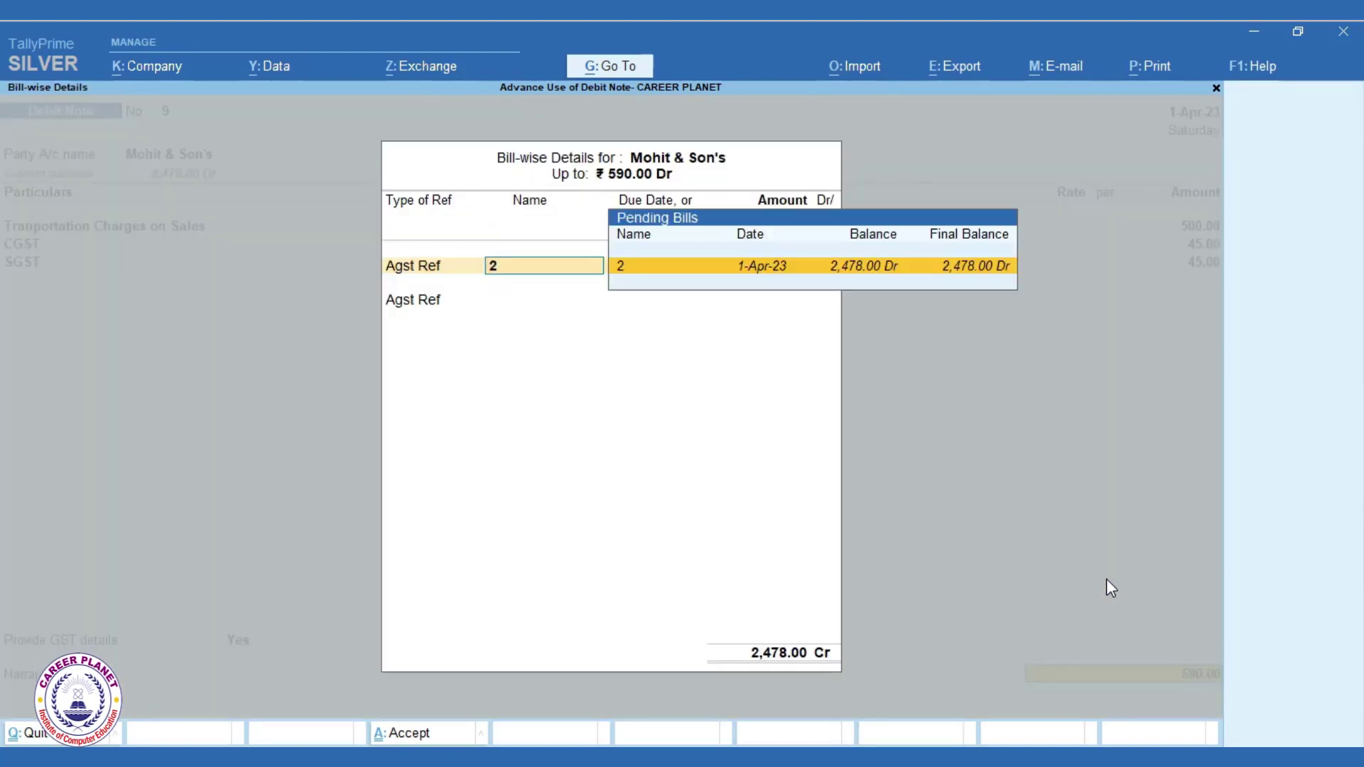
pyautogui.press('Return')
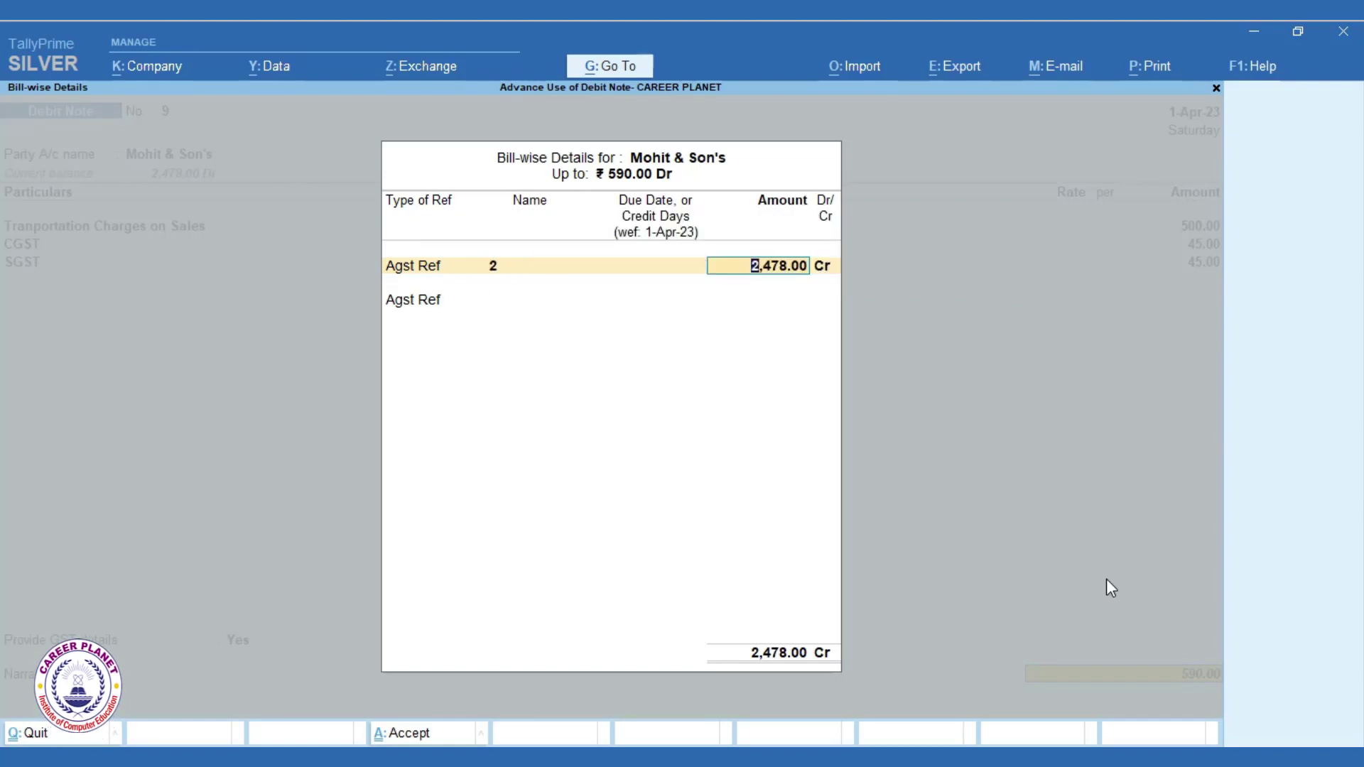
pyautogui.write('590')
pyautogui.press('Return')
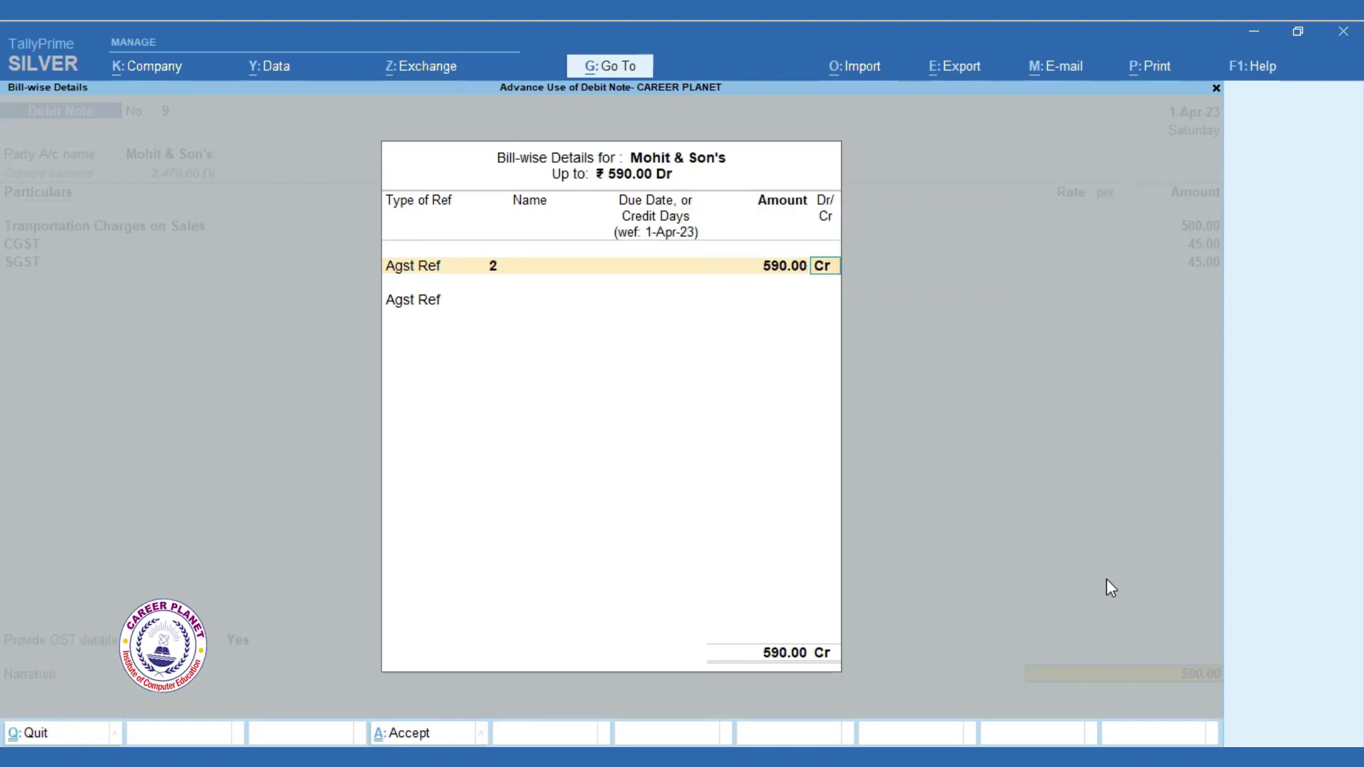
pyautogui.write('dr')
pyautogui.press('Return')
pyautogui.press('Return')
pyautogui.press('Return')
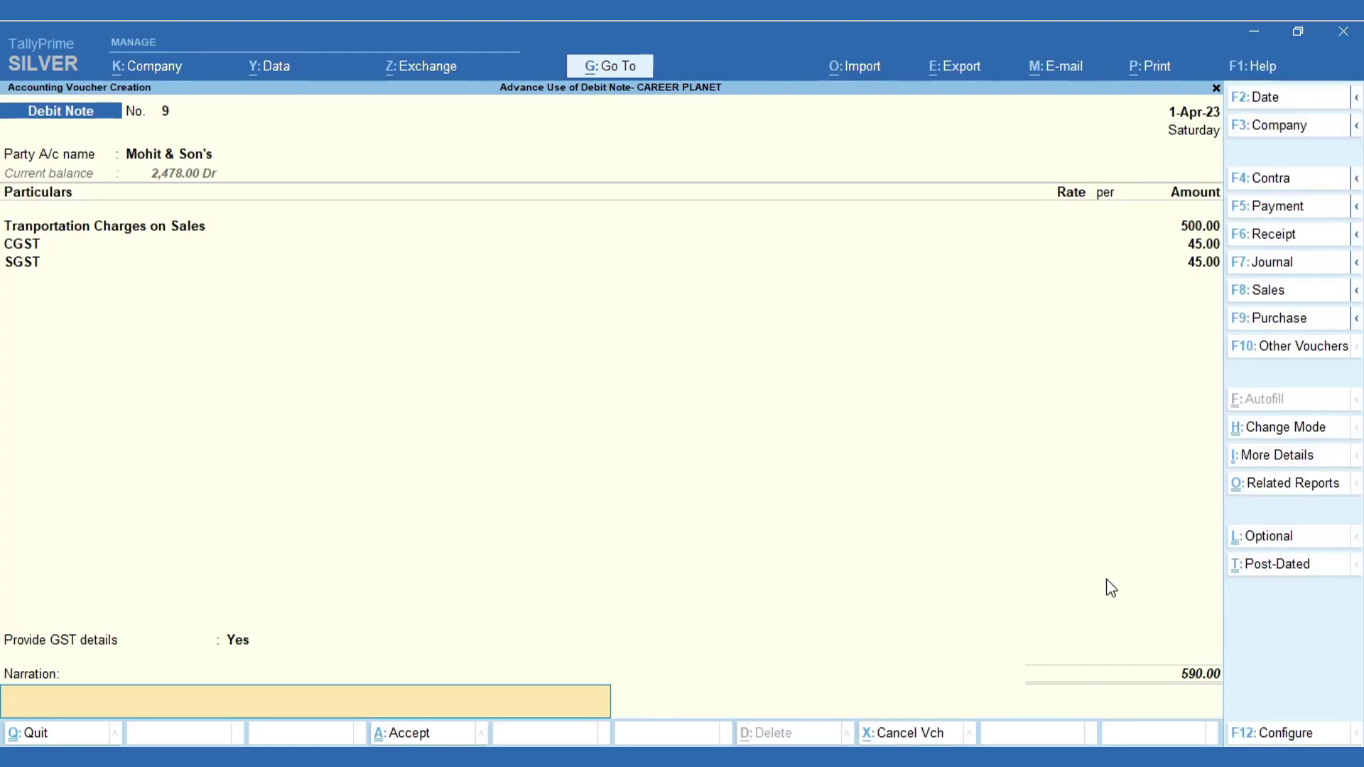
pyautogui.press('y')
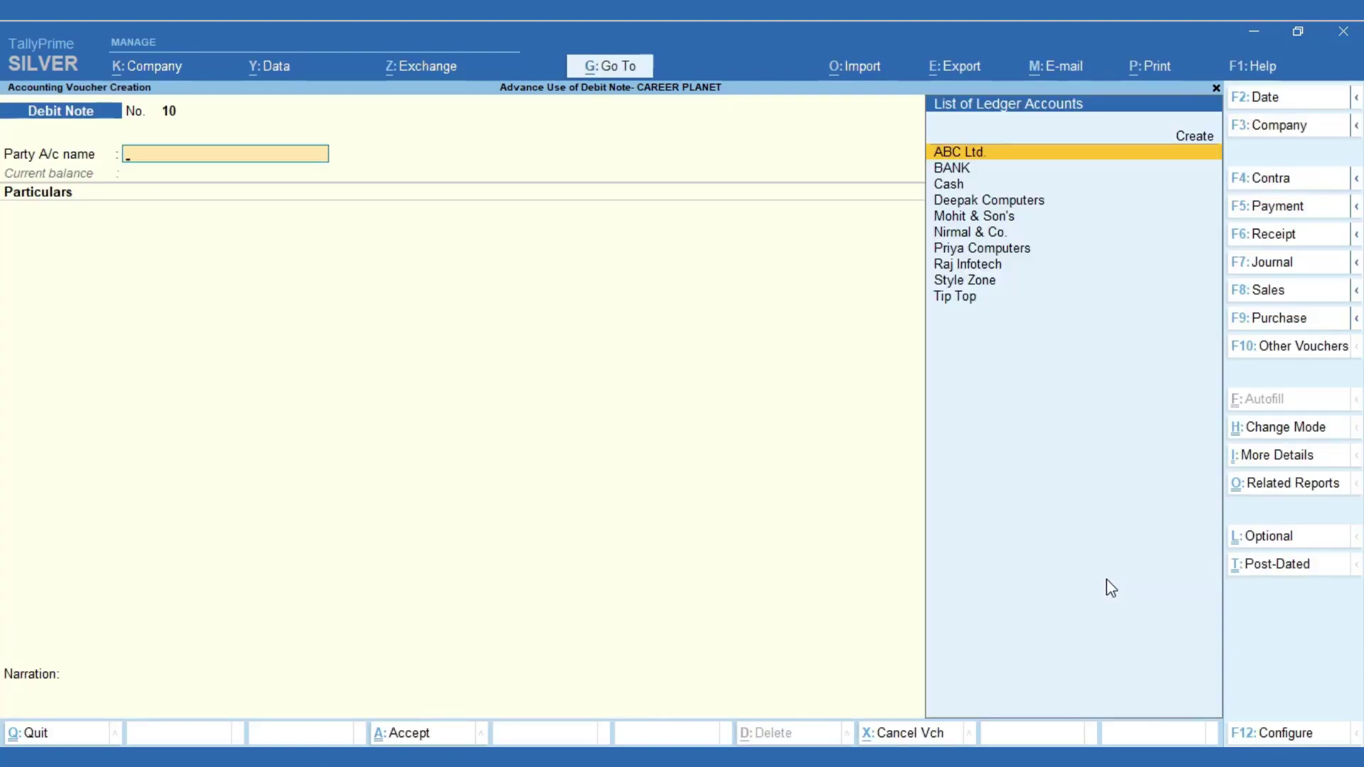
# Step: Leave voucher entry and open the GSTR-1 report at the Credit or Debit Notes (Registered) - 9B row
pyautogui.press('Escape')
pyautogui.press('d')
pyautogui.press('o')
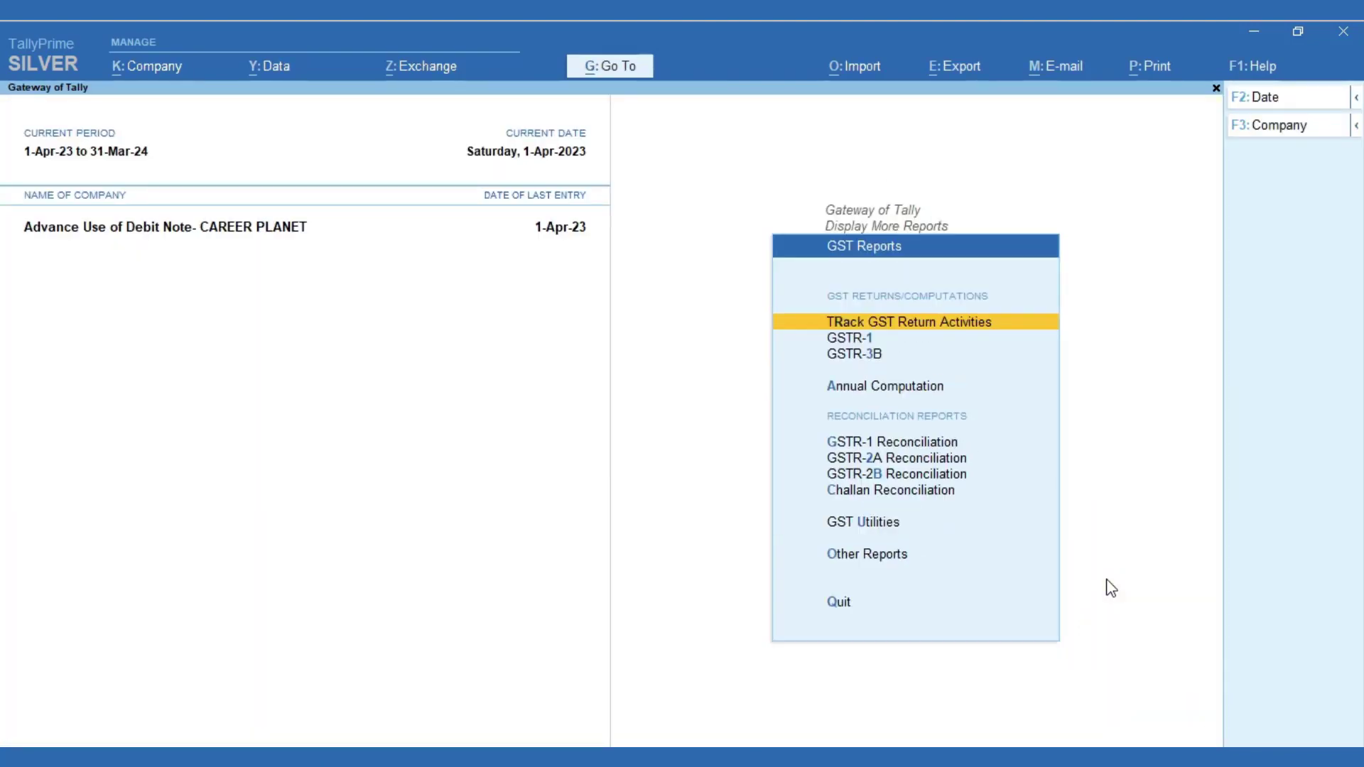
pyautogui.press('Down')
pyautogui.press('Return')
pyautogui.press('Down')
pyautogui.press('Down')
pyautogui.press('Down')
pyautogui.press('Down')
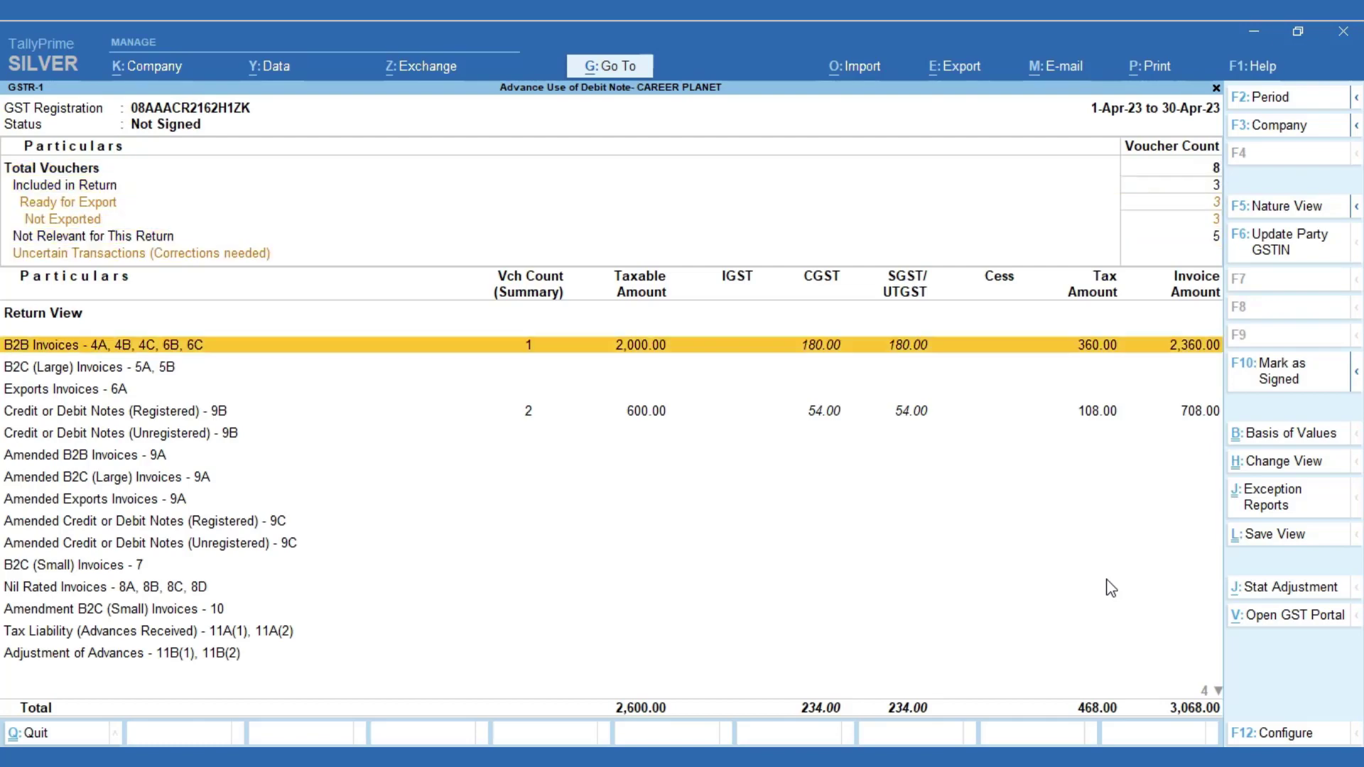
pyautogui.press('Down')
pyautogui.press('Down')
pyautogui.press('Down')
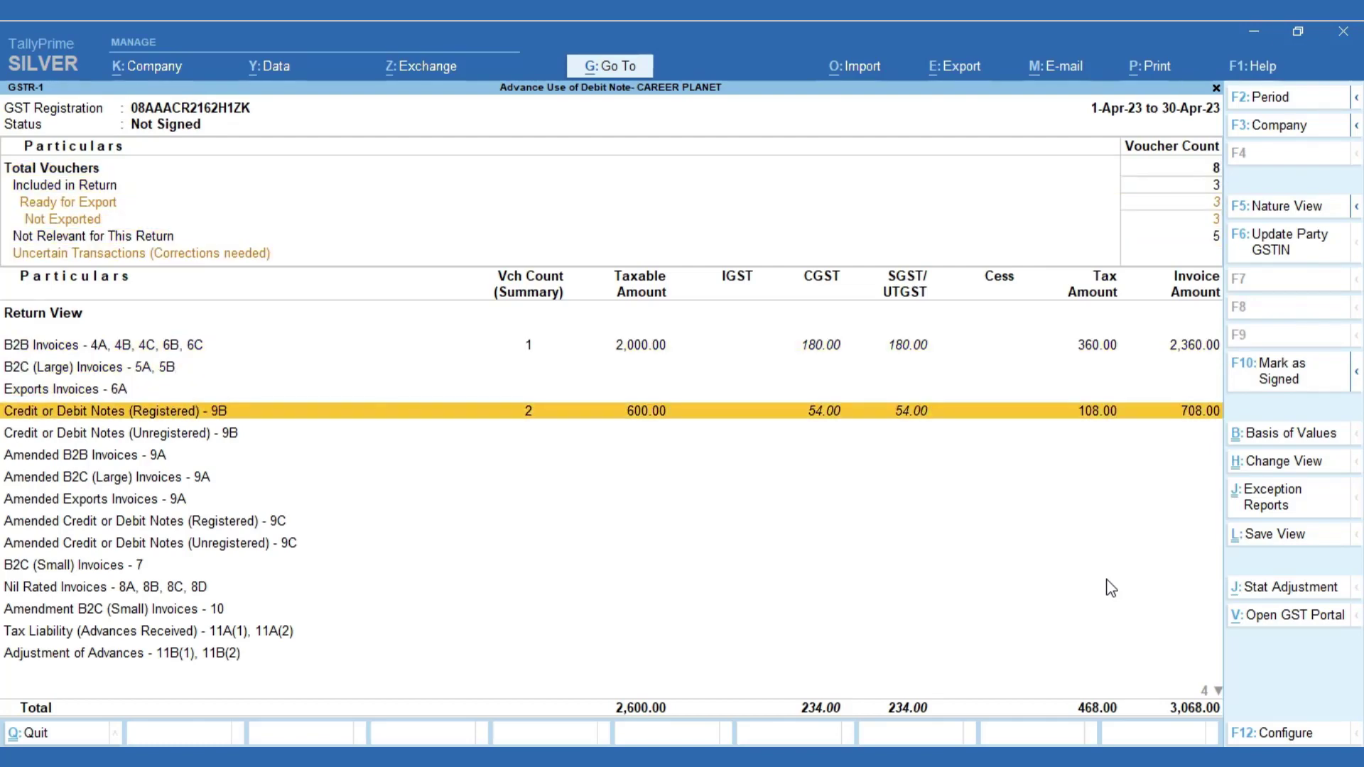
# Step: Examine the individual debit notes of Mohit & Son's behind the 9B row, and return to the list of additional reports
pyautogui.press('Return')
pyautogui.press('Return')
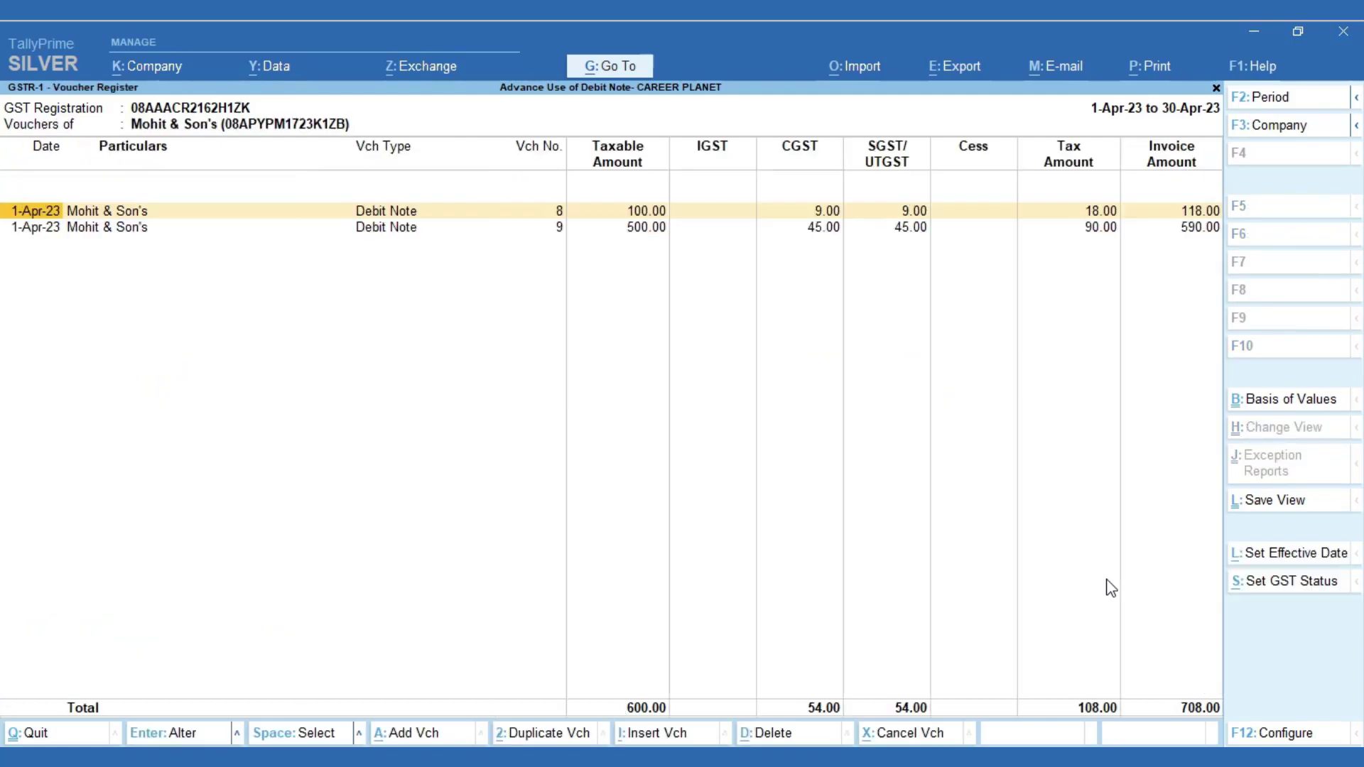
pyautogui.press('Down')
pyautogui.press('Up')
pyautogui.press('Down')
pyautogui.press('Up')
pyautogui.press('Down')
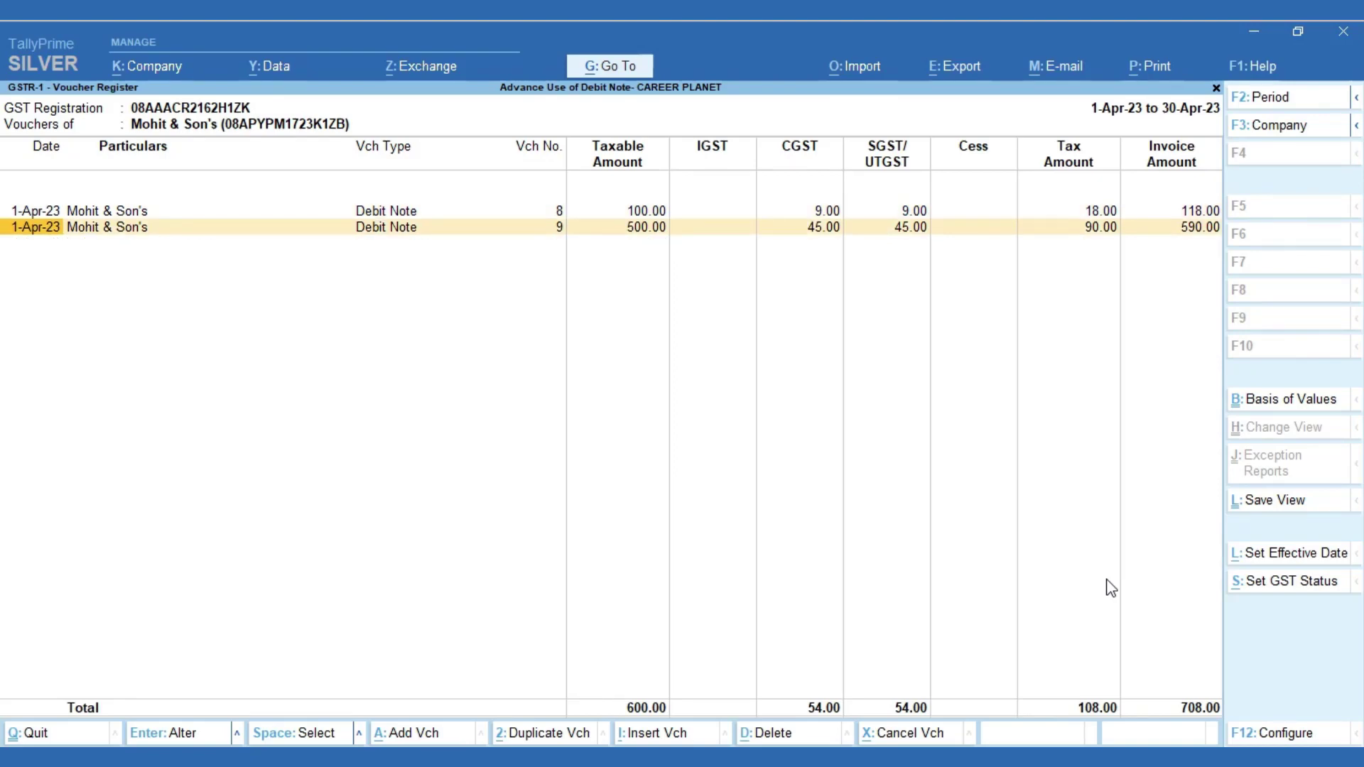
pyautogui.press('Escape')
pyautogui.press('Escape')
pyautogui.press('Escape')
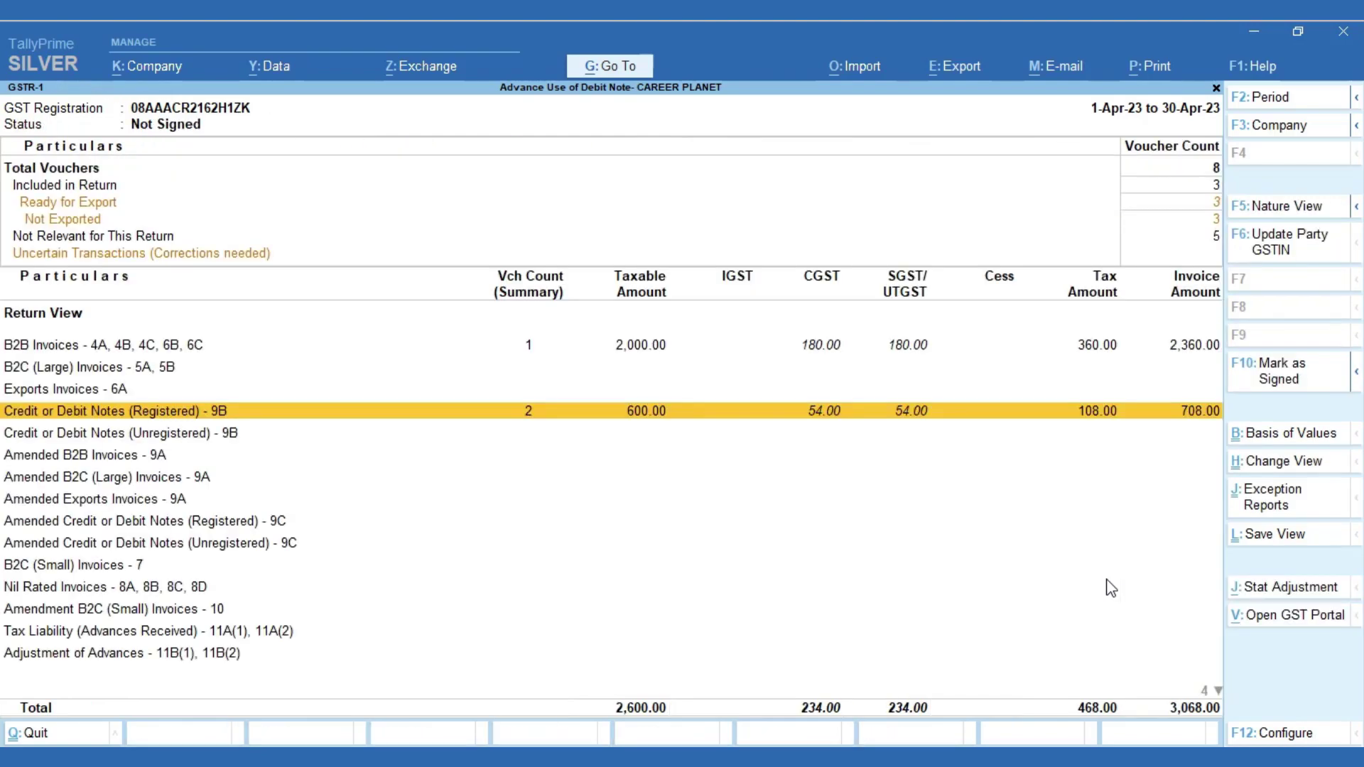
pyautogui.press('Escape')
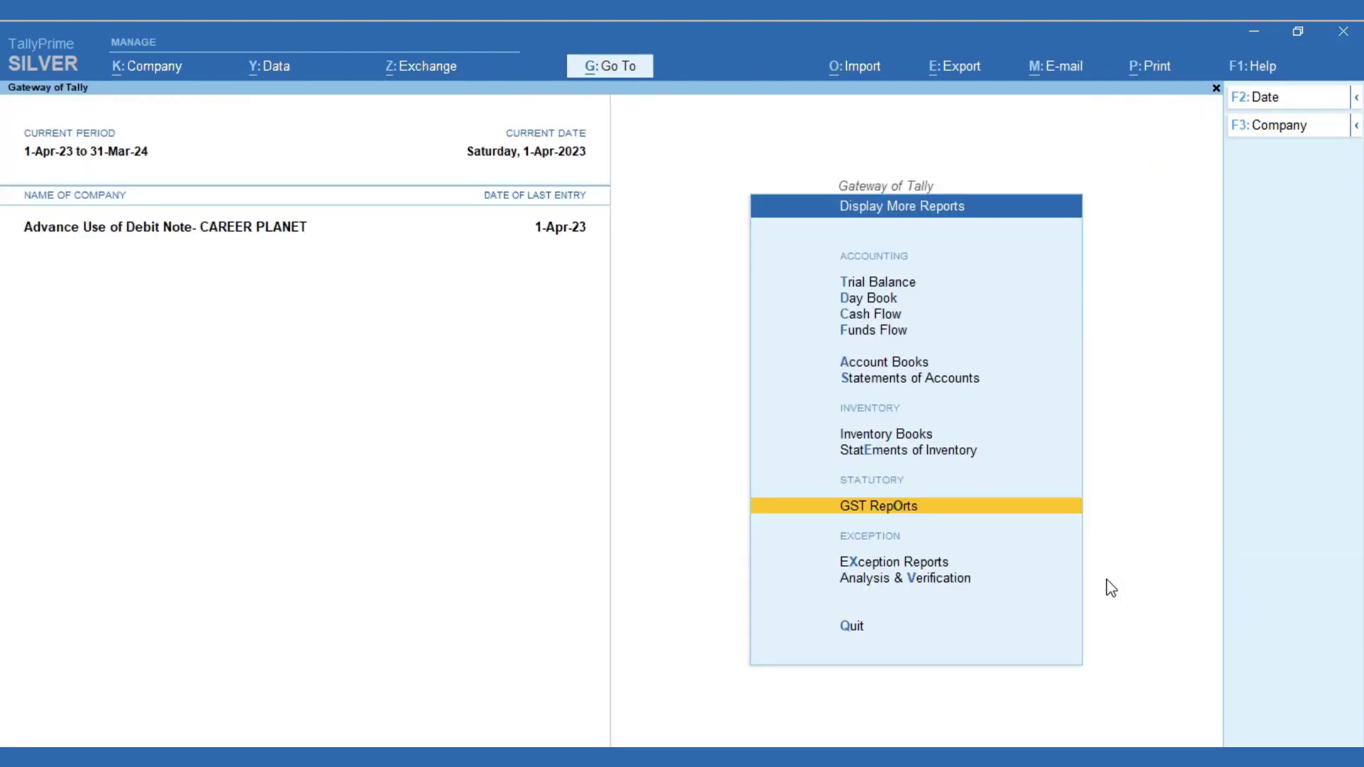
# Step: Go to the Outstandings reports within the Statements of Accounts
pyautogui.press('Down')
pyautogui.press('Up')
pyautogui.press('Up')
pyautogui.press('Up')
pyautogui.press('Up')
pyautogui.press('Up')
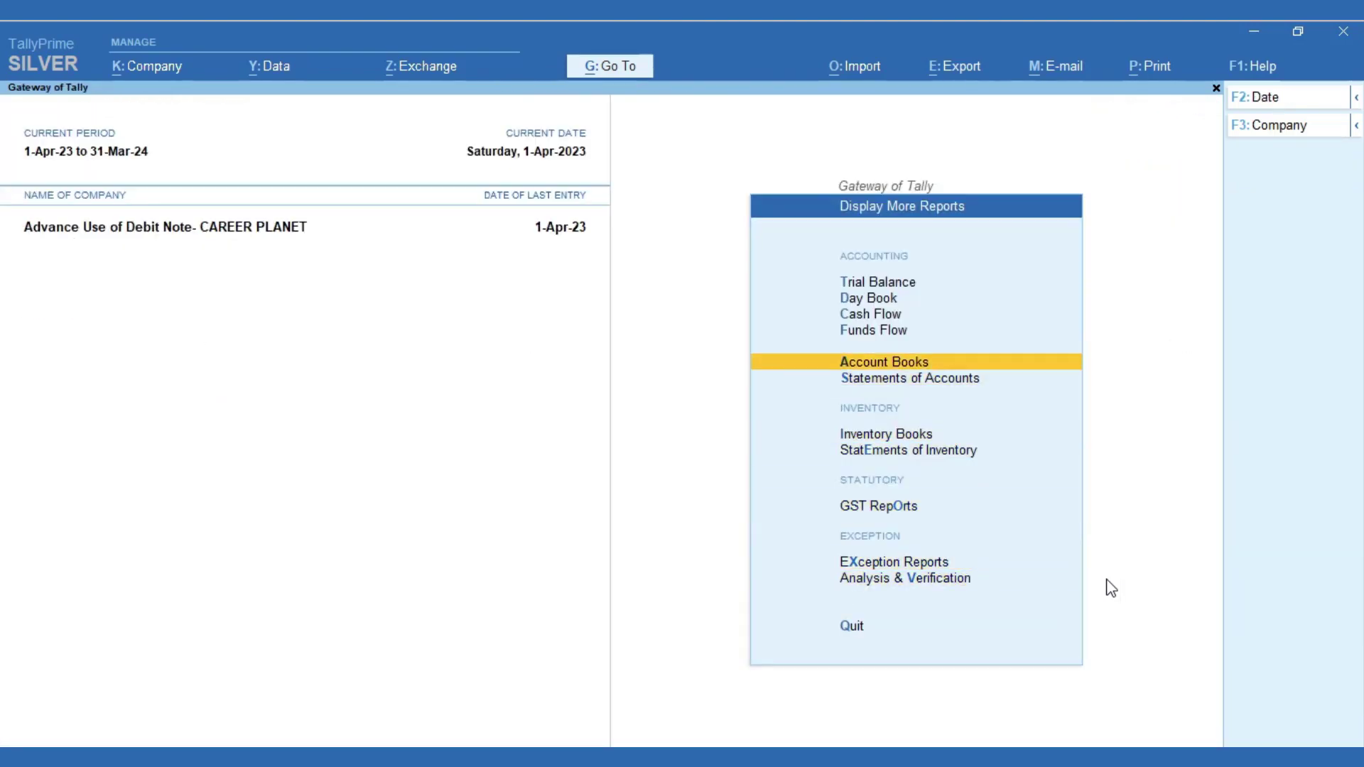
pyautogui.press('Down')
pyautogui.press('Return')
pyautogui.press('Return')
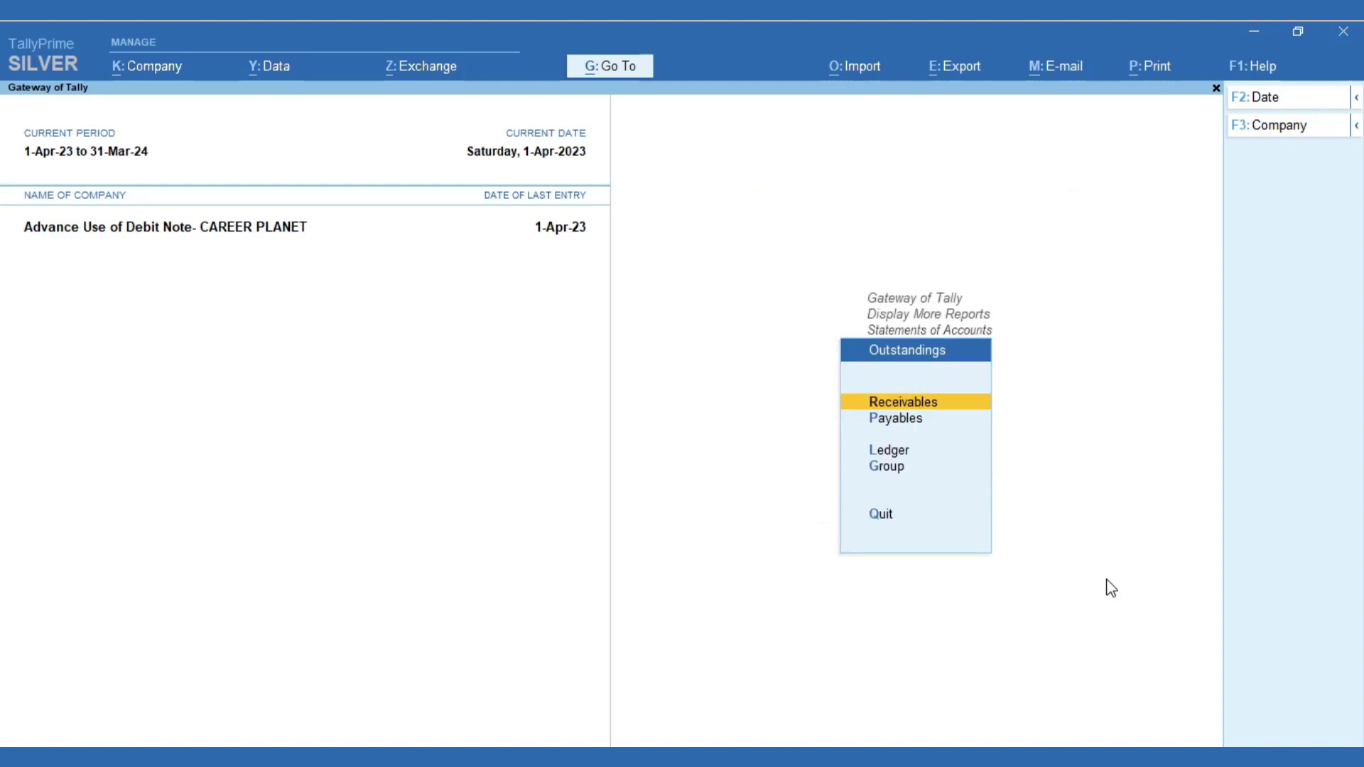
# Step: Open the ledger-wise outstandings report for Mohit & Son's
pyautogui.press('Down')
pyautogui.press('Down')
pyautogui.press('Return')
pyautogui.press('Down')
pyautogui.press('Down')
pyautogui.press('Down')
pyautogui.press('Down')
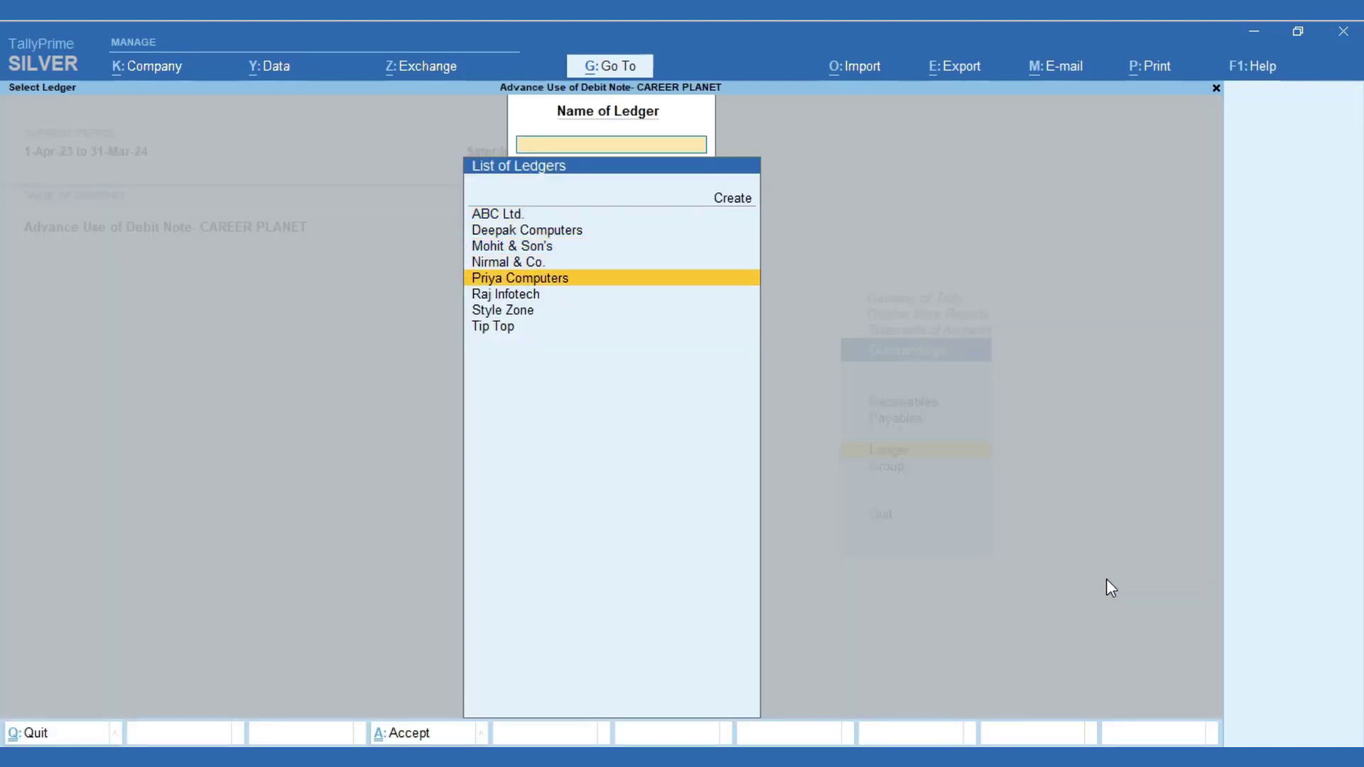
pyautogui.press('Up')
pyautogui.press('Up')
pyautogui.press('Return')
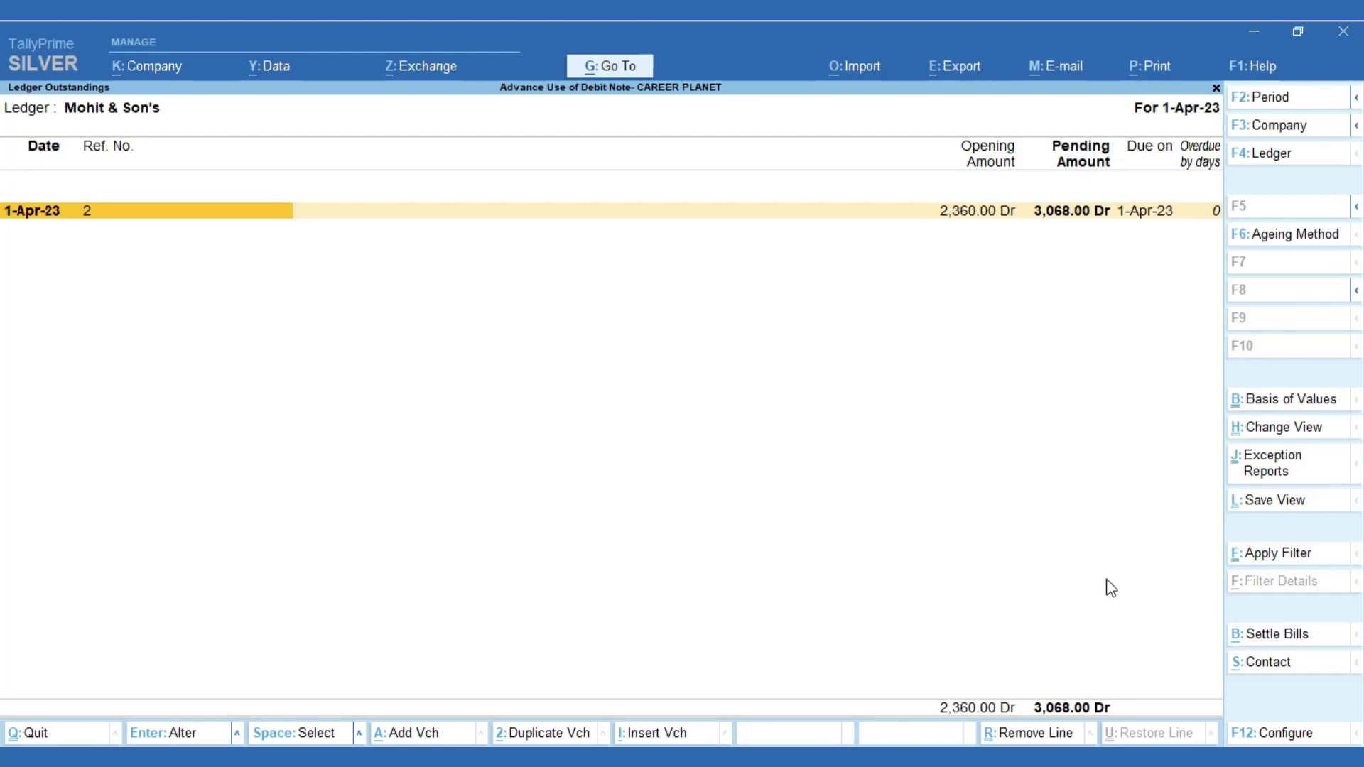
# Step: Show the detailed voucher breakdown of pending bill 2 and examine the sales and debit note entries behind it
pyautogui.hotkey('alt', 'F1')
pyautogui.press('Right')
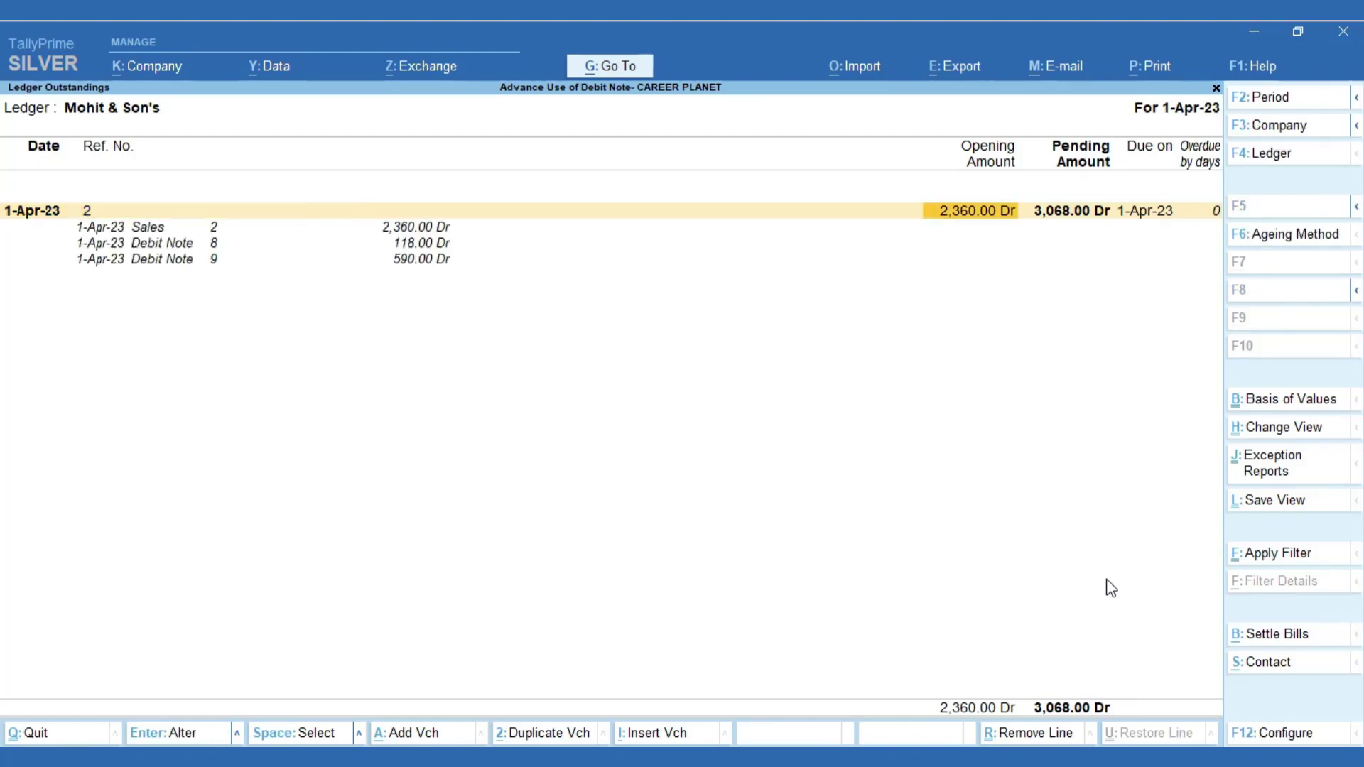
pyautogui.press('Down')
pyautogui.press('Down')
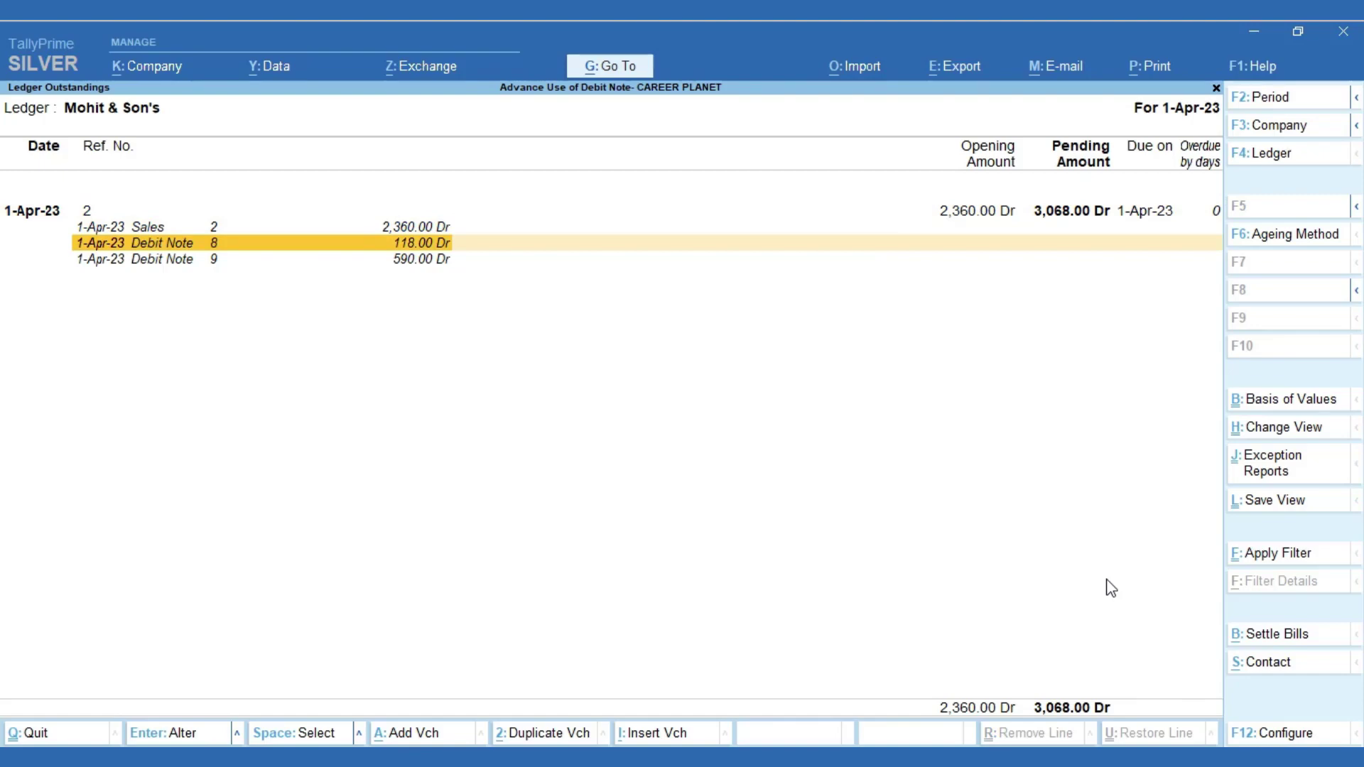
pyautogui.press('Down')
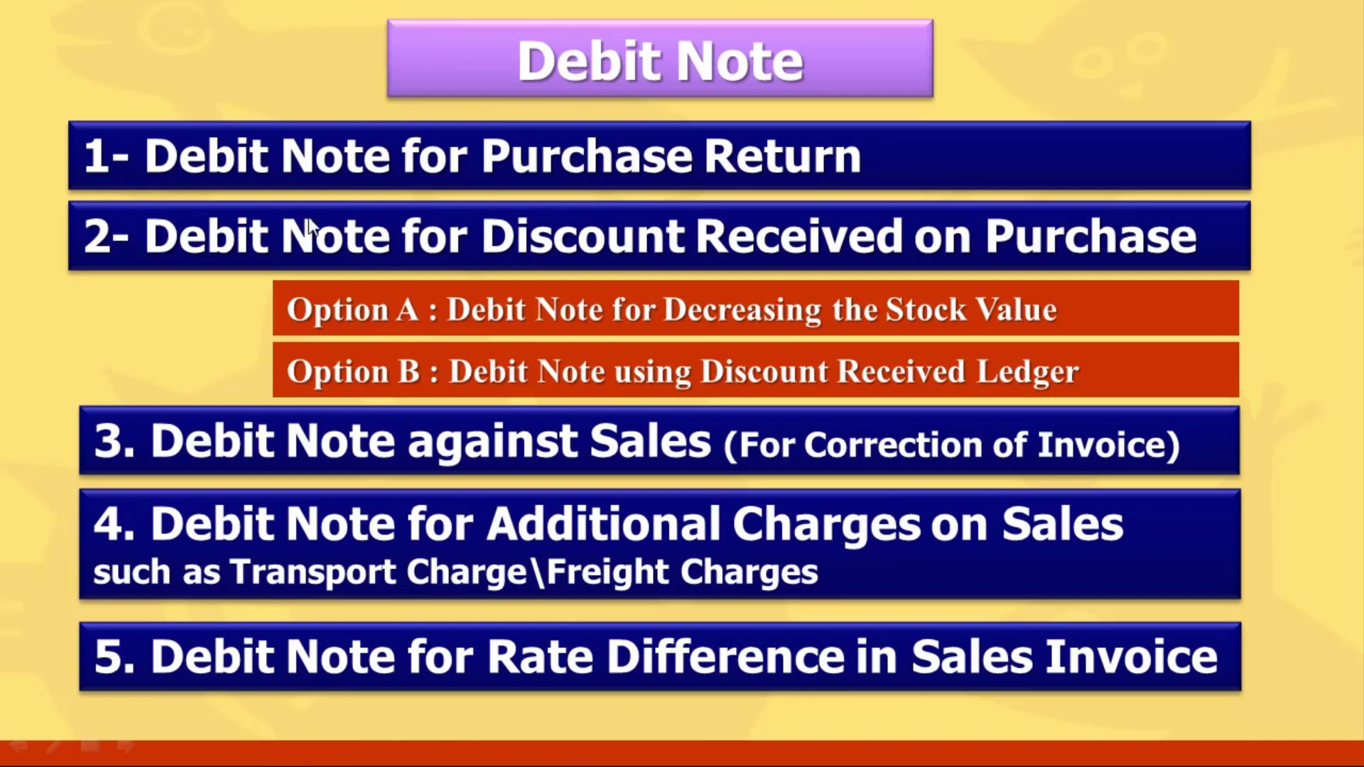
pyautogui.click(402, 468)
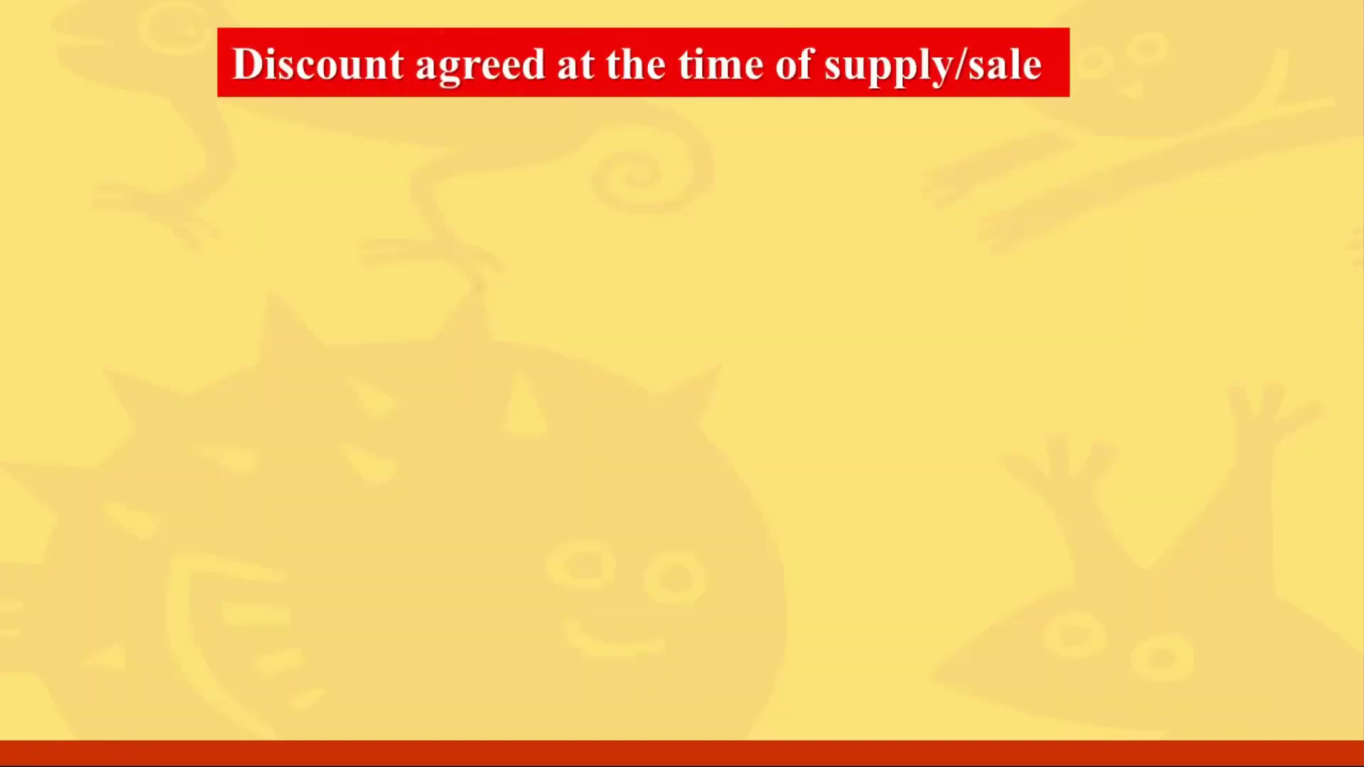